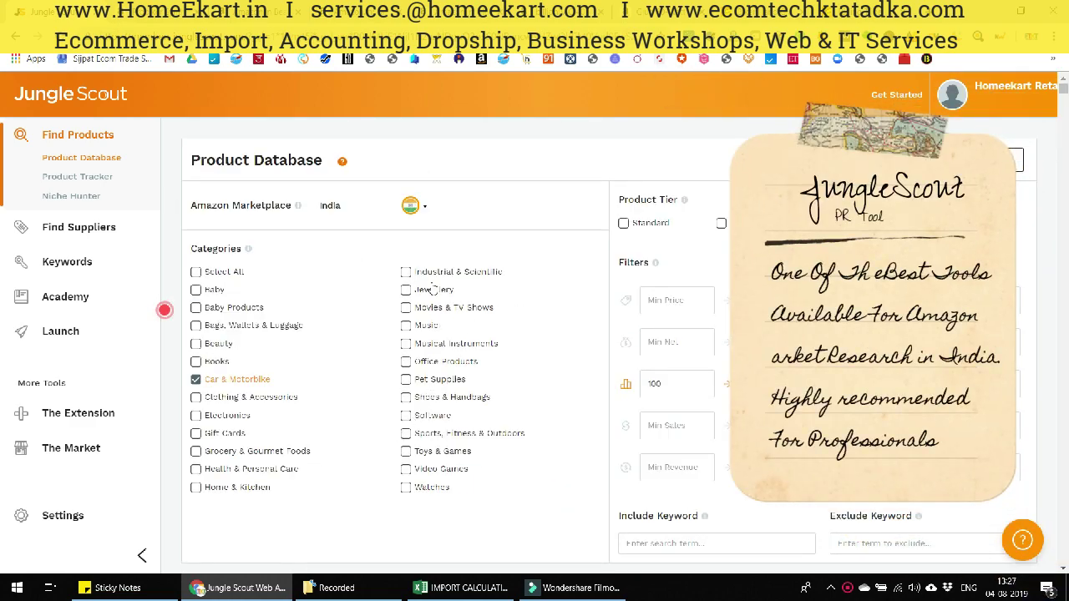
Look through the Car & Motorbike product results and the filters set in the Product Database.
{"action": "scroll", "coordinate": [468, 287], "scroll_direction": "down", "scroll_amount": 10}
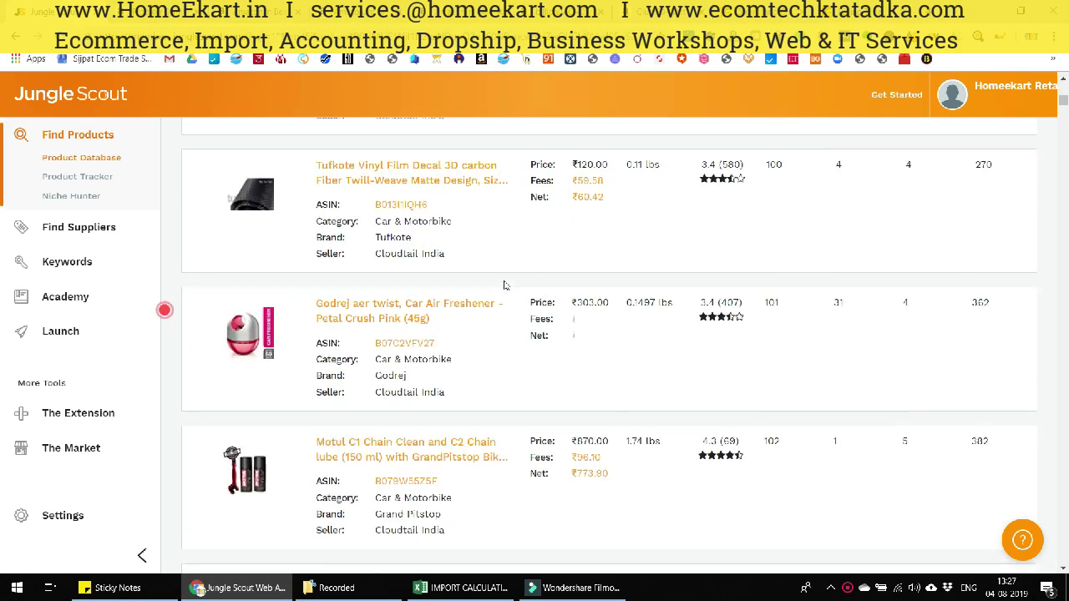
{"action": "scroll", "coordinate": [505, 286], "scroll_direction": "up", "scroll_amount": 8}
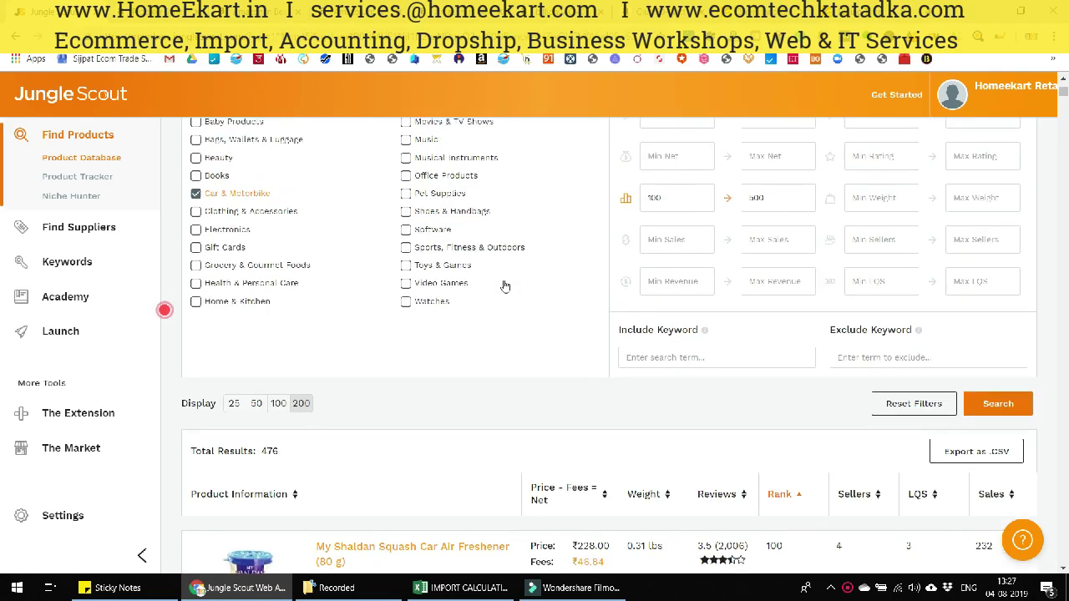
{"action": "scroll", "coordinate": [505, 286], "scroll_direction": "up", "scroll_amount": 2}
{"action": "scroll", "coordinate": [540, 279], "scroll_direction": "down", "scroll_amount": 4}
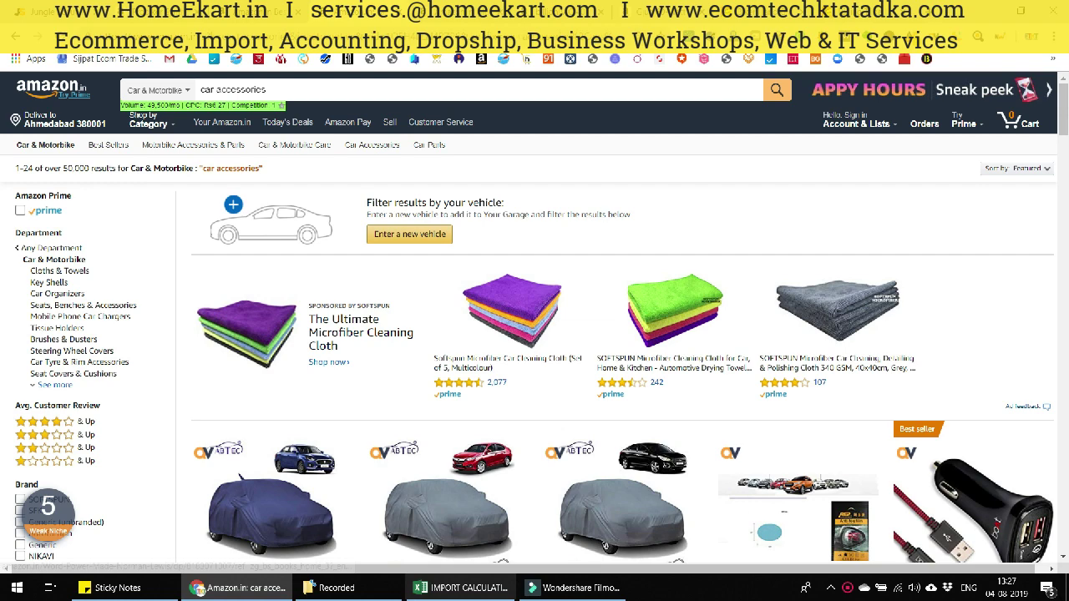
Switch to the import calculation workbook in Excel and review the material value and custom duty rows for sea and air.
{"action": "left_click", "coordinate": [462, 587]}
{"action": "left_click", "coordinate": [556, 241]}
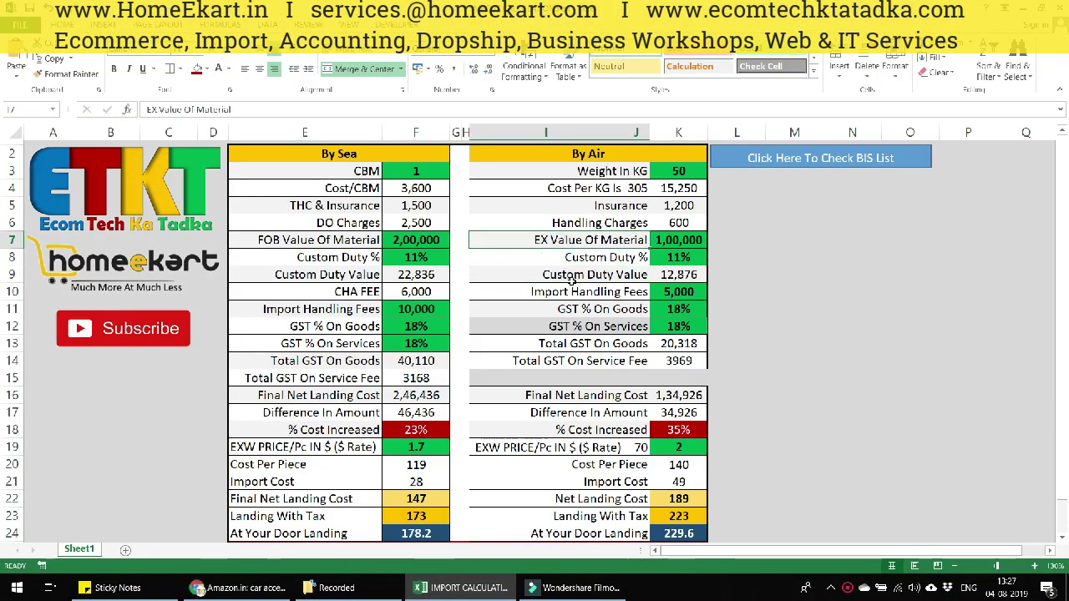
{"action": "left_click", "coordinate": [563, 278]}
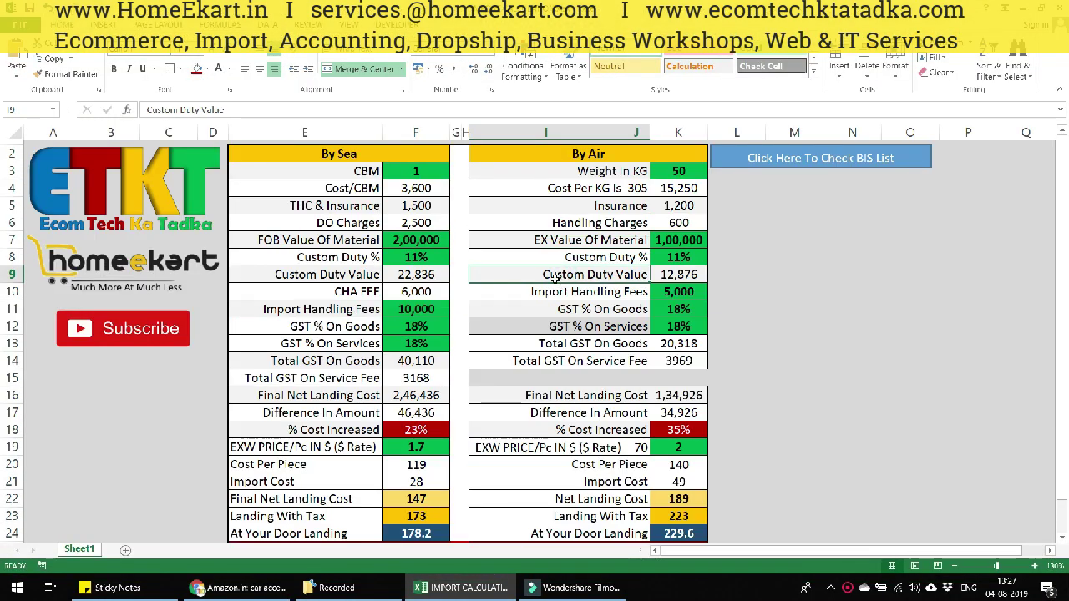
{"action": "left_click", "coordinate": [359, 243]}
{"action": "left_click", "coordinate": [558, 246]}
{"action": "left_click", "coordinate": [557, 277]}
{"action": "scroll", "coordinate": [542, 331], "scroll_direction": "down", "scroll_amount": 1}
{"action": "scroll", "coordinate": [541, 333], "scroll_direction": "up", "scroll_amount": 1}
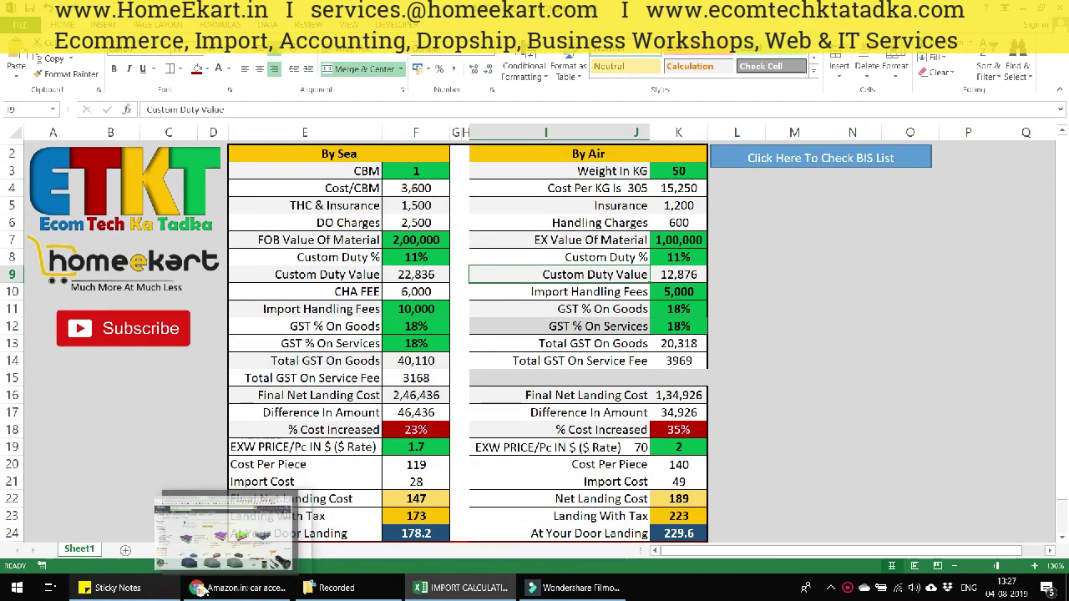
Switch back to Chrome and review the department list on the Amazon Bestsellers page.
{"action": "left_click", "coordinate": [248, 589]}
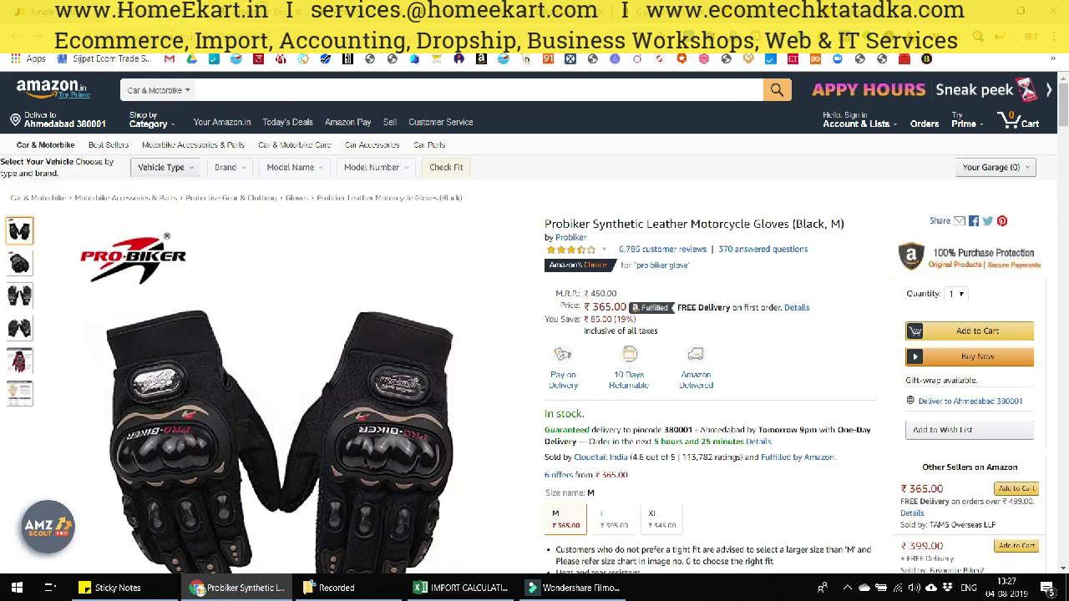
{"action": "left_click", "coordinate": [269, 12]}
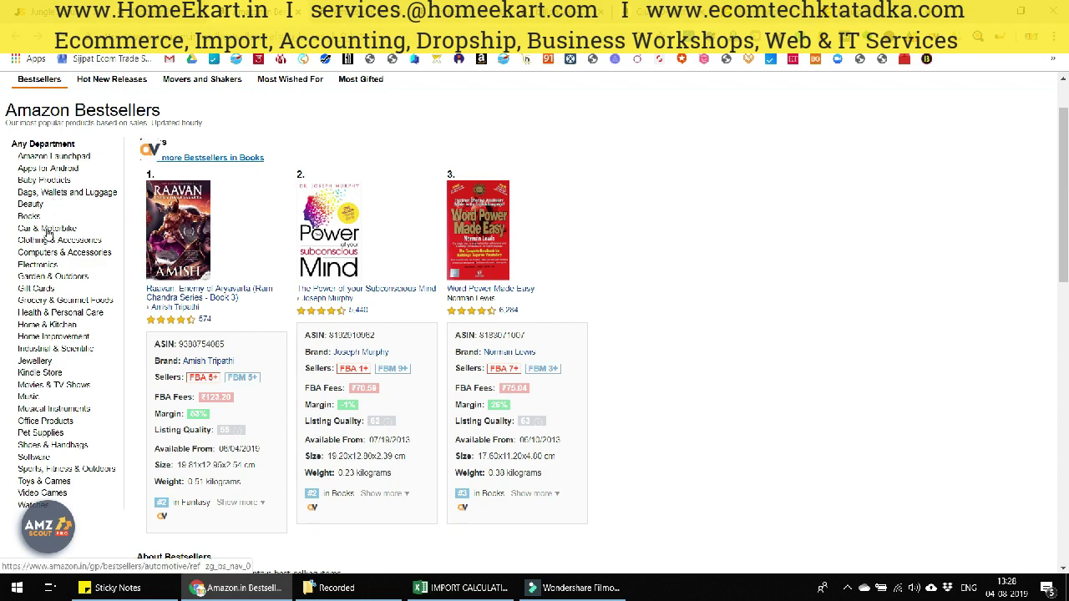
{"action": "scroll", "coordinate": [55, 359], "scroll_direction": "down", "scroll_amount": 1}
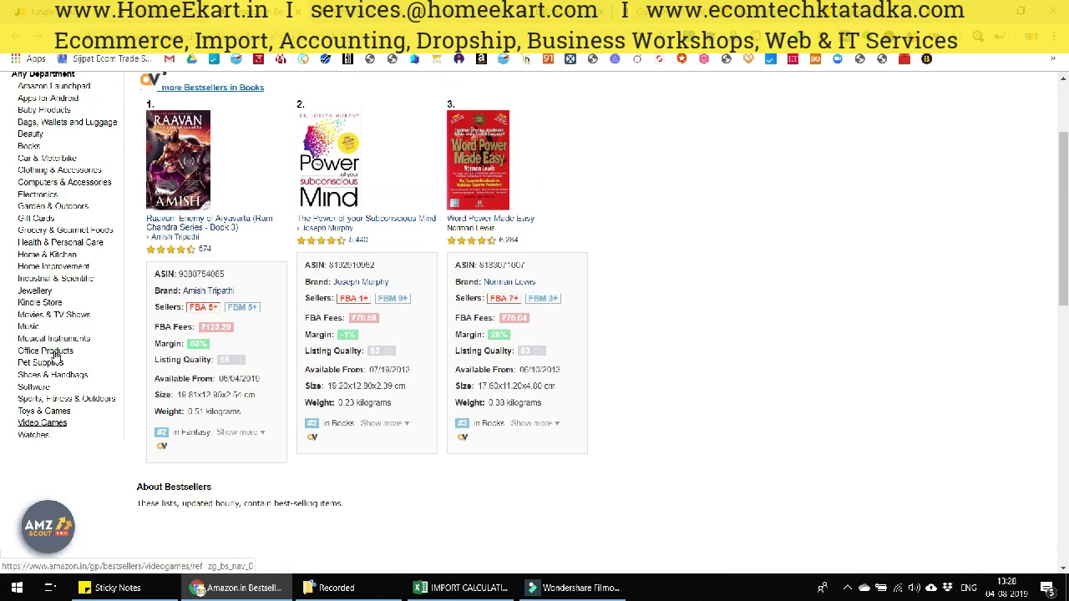
{"action": "scroll", "coordinate": [54, 355], "scroll_direction": "up", "scroll_amount": 1}
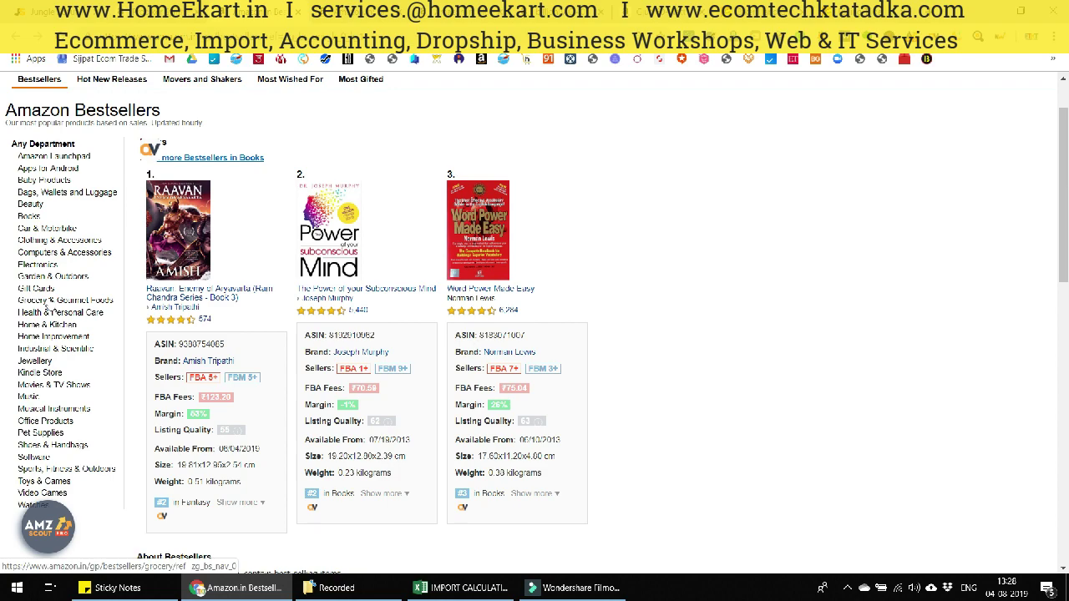
{"action": "scroll", "coordinate": [723, 267], "scroll_direction": "up", "scroll_amount": 1}
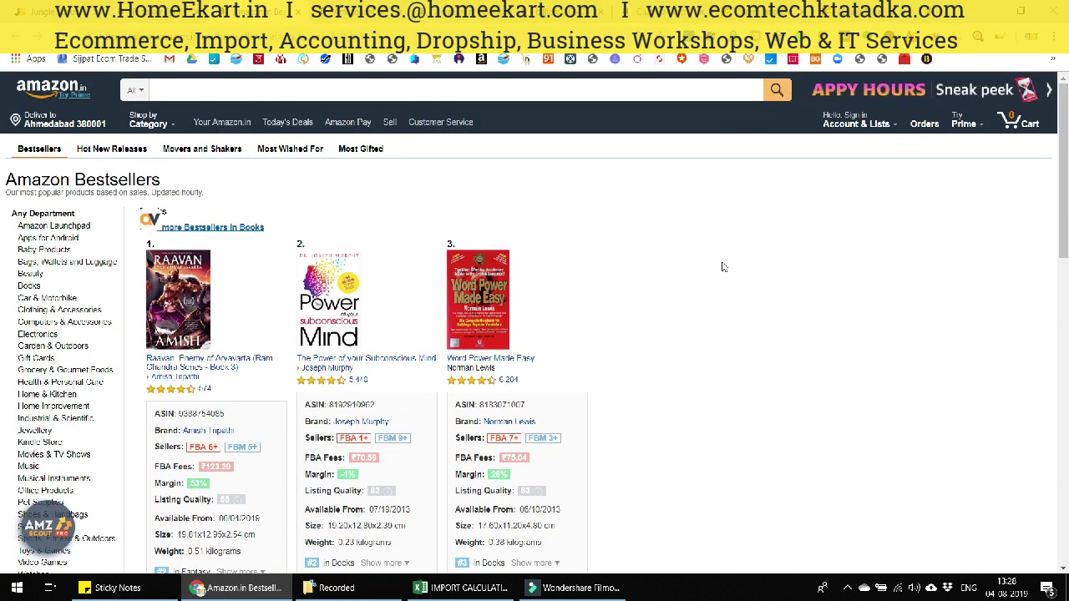
{"action": "scroll", "coordinate": [43, 242], "scroll_direction": "down", "scroll_amount": 2}
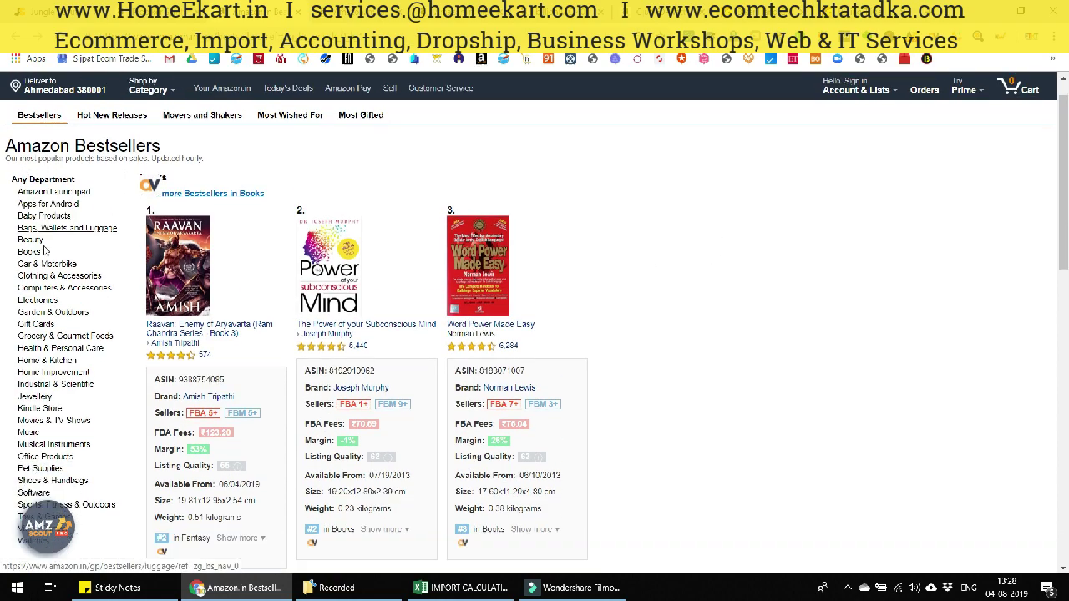
{"action": "scroll", "coordinate": [50, 259], "scroll_direction": "up", "scroll_amount": 1}
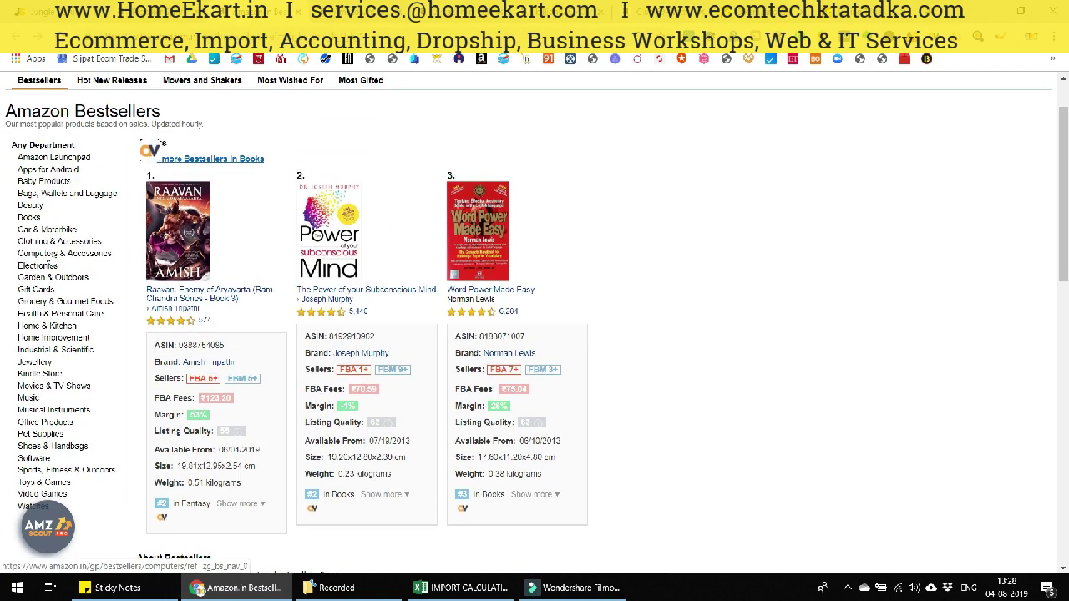
{"action": "scroll", "coordinate": [52, 261], "scroll_direction": "up", "scroll_amount": 1}
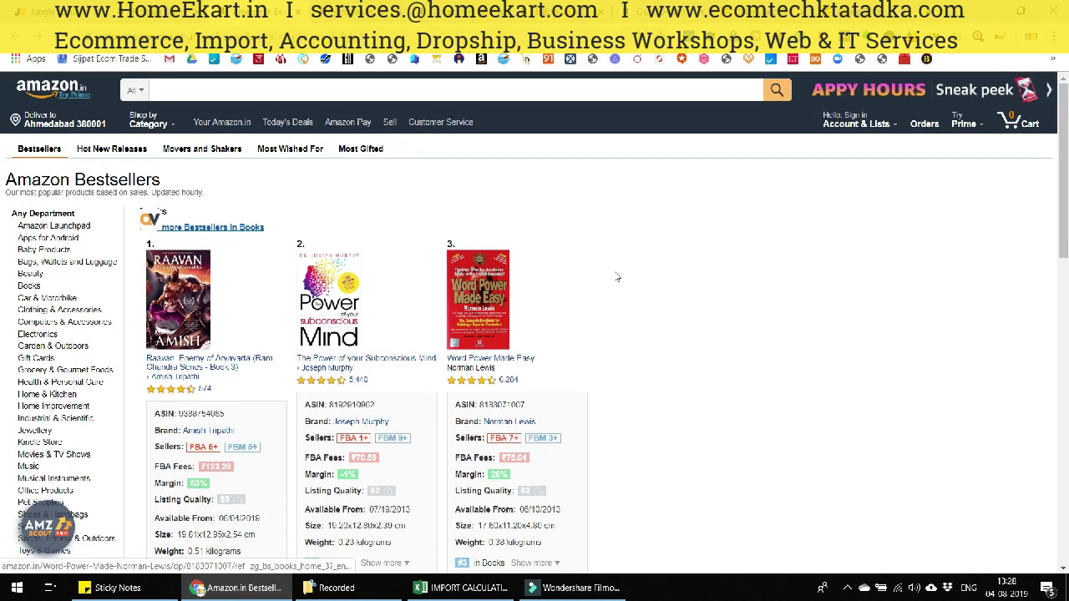
{"action": "scroll", "coordinate": [615, 279], "scroll_direction": "down", "scroll_amount": 1}
{"action": "scroll", "coordinate": [616, 279], "scroll_direction": "up", "scroll_amount": 1}
Return to Jungle Scout's Product Database, set the minimum rank to 200 and rerun the Car & Motorbike search.
{"action": "left_click", "coordinate": [67, 12]}
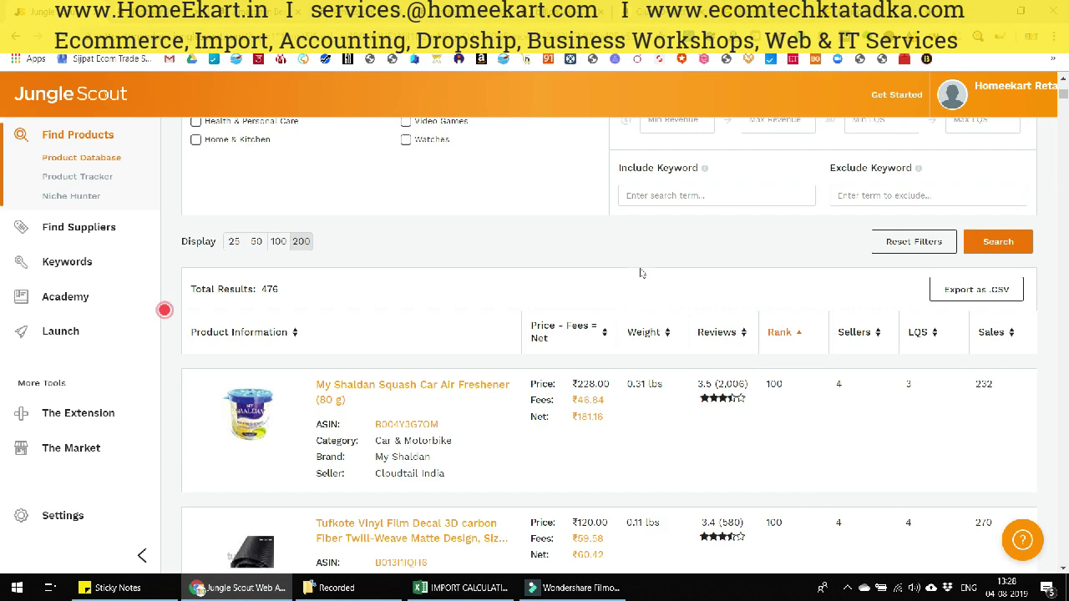
{"action": "scroll", "coordinate": [638, 285], "scroll_direction": "up", "scroll_amount": 4}
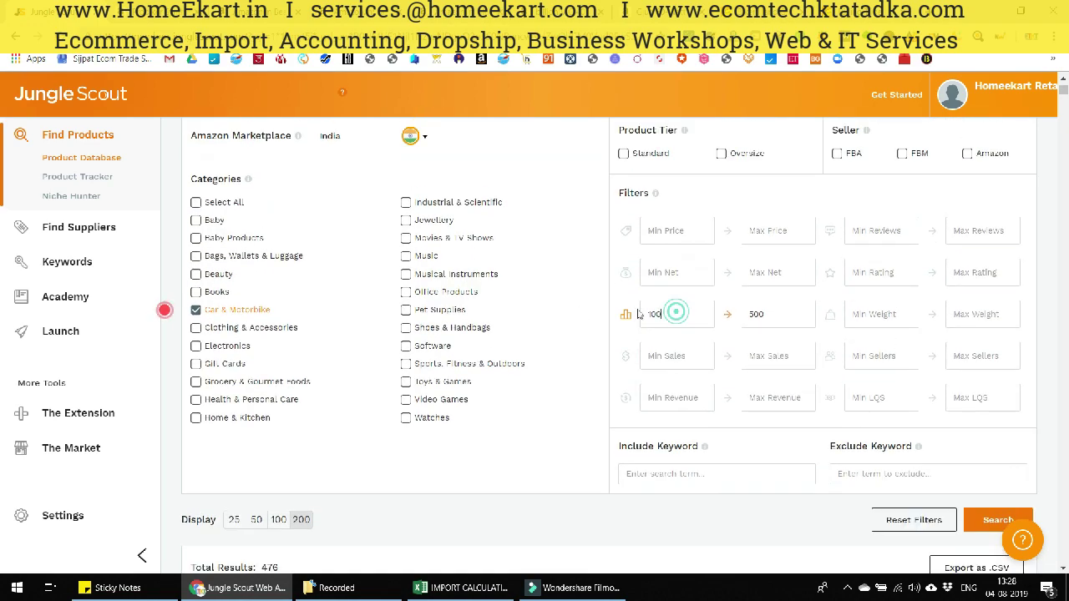
{"action": "double_click", "coordinate": [638, 314]}
{"action": "scroll", "coordinate": [766, 334], "scroll_direction": "down", "scroll_amount": 2}
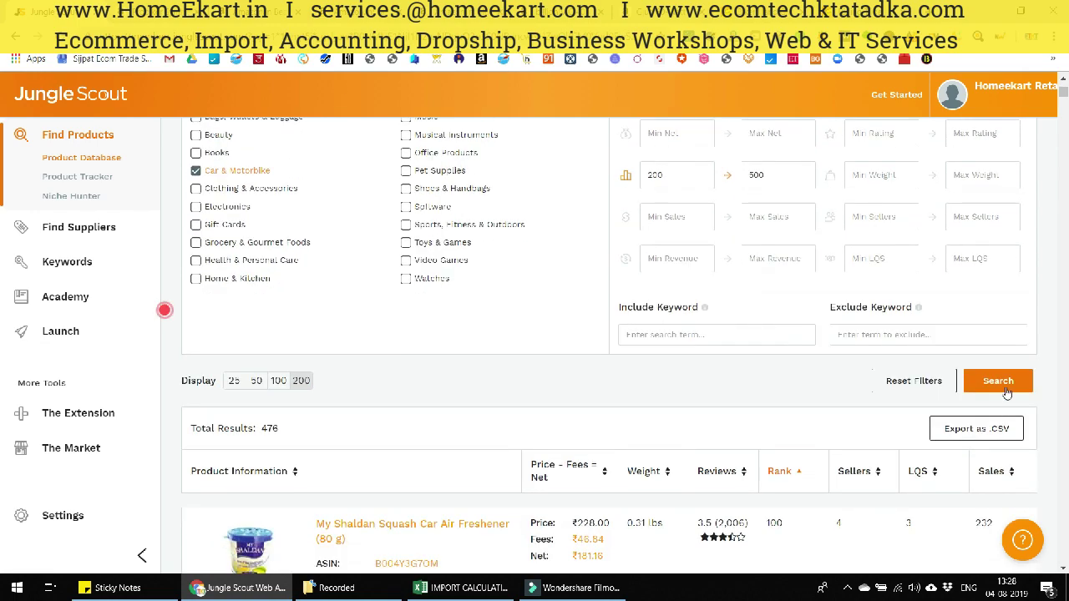
{"action": "scroll", "coordinate": [515, 345], "scroll_direction": "down", "scroll_amount": 1}
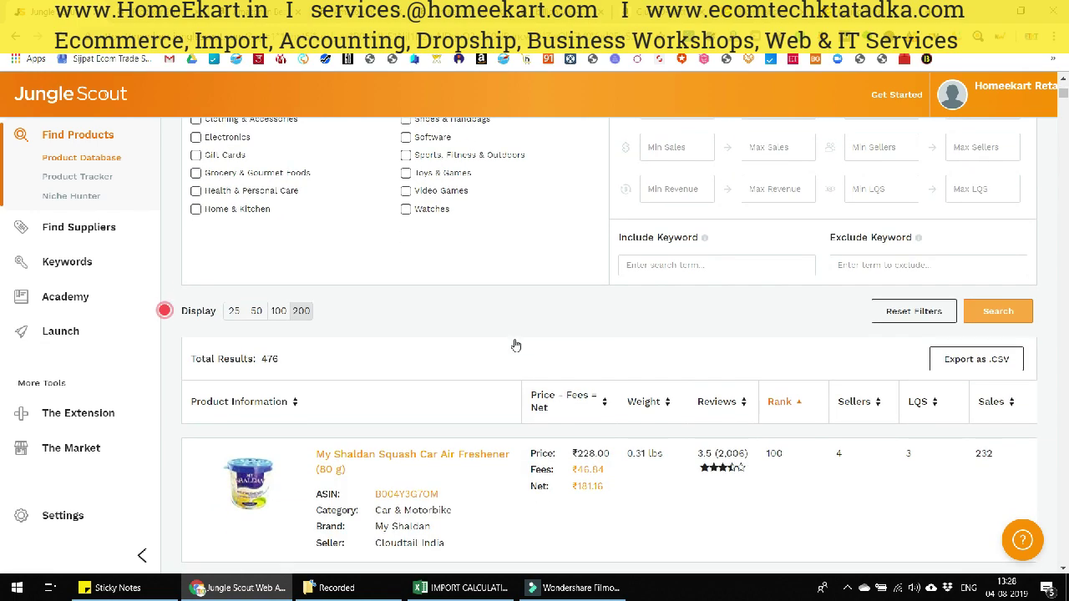
{"action": "key", "text": "Return"}
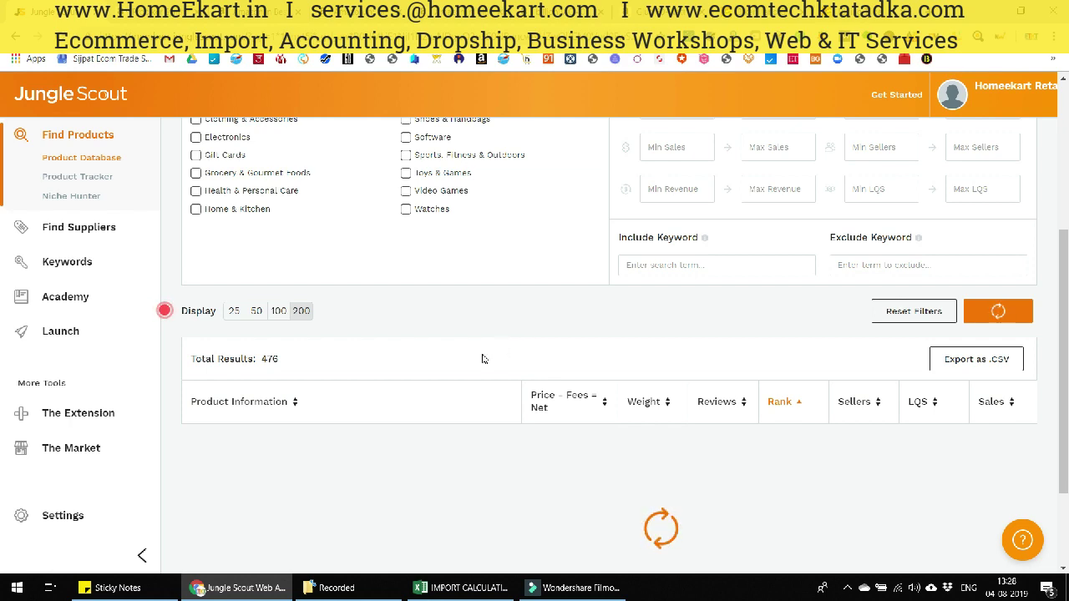
Browse the product results and open the Amazon listing of the Generic (unbranded) Mini Car Trash Bin (Black).
{"action": "scroll", "coordinate": [484, 359], "scroll_direction": "down", "scroll_amount": 2}
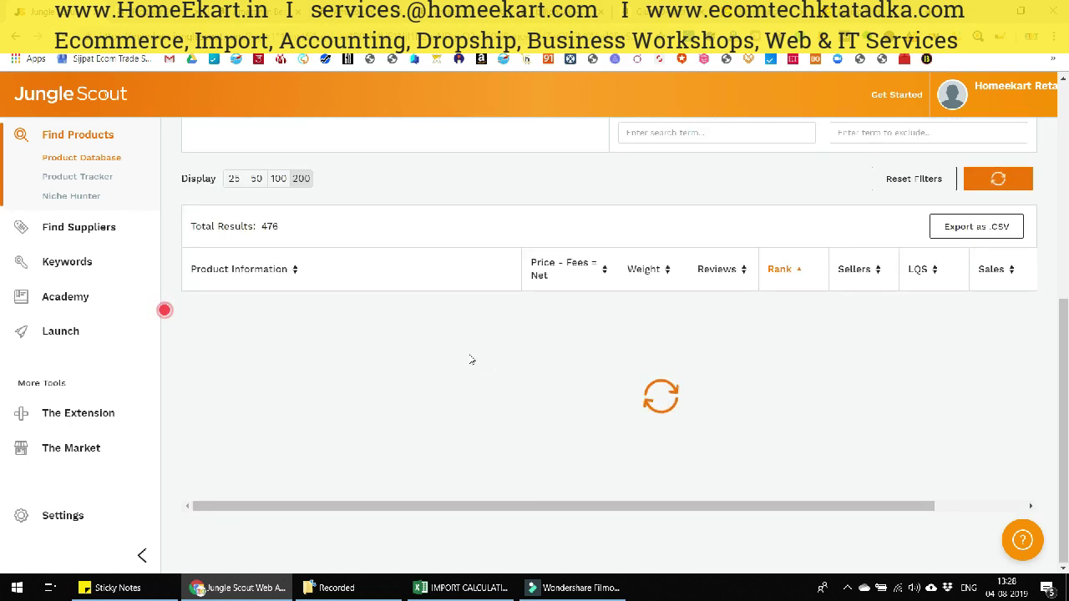
{"action": "scroll", "coordinate": [472, 361], "scroll_direction": "down", "scroll_amount": 2}
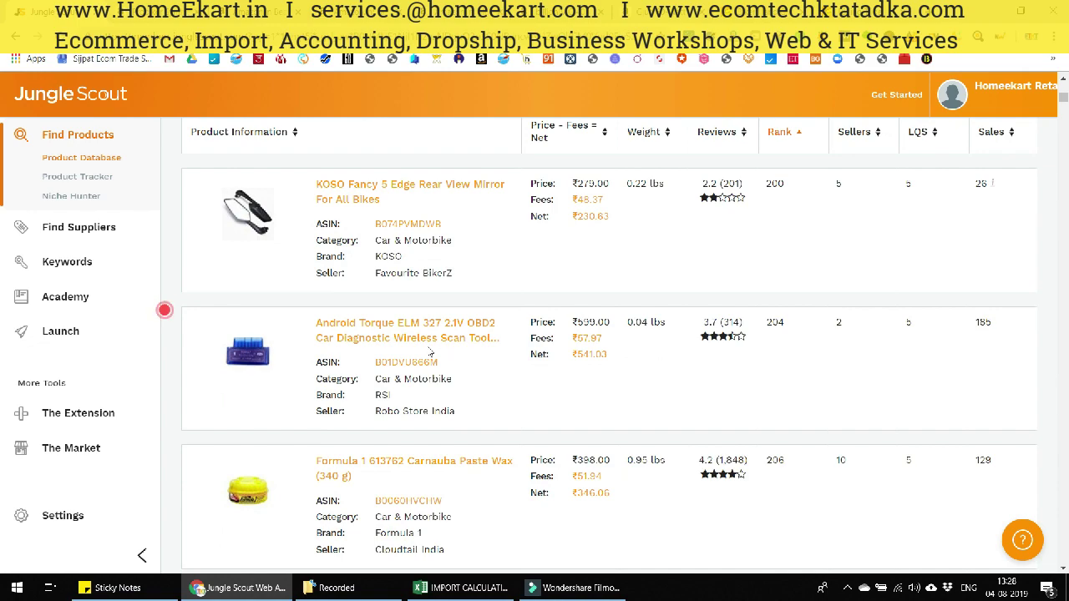
{"action": "scroll", "coordinate": [451, 346], "scroll_direction": "down", "scroll_amount": 8}
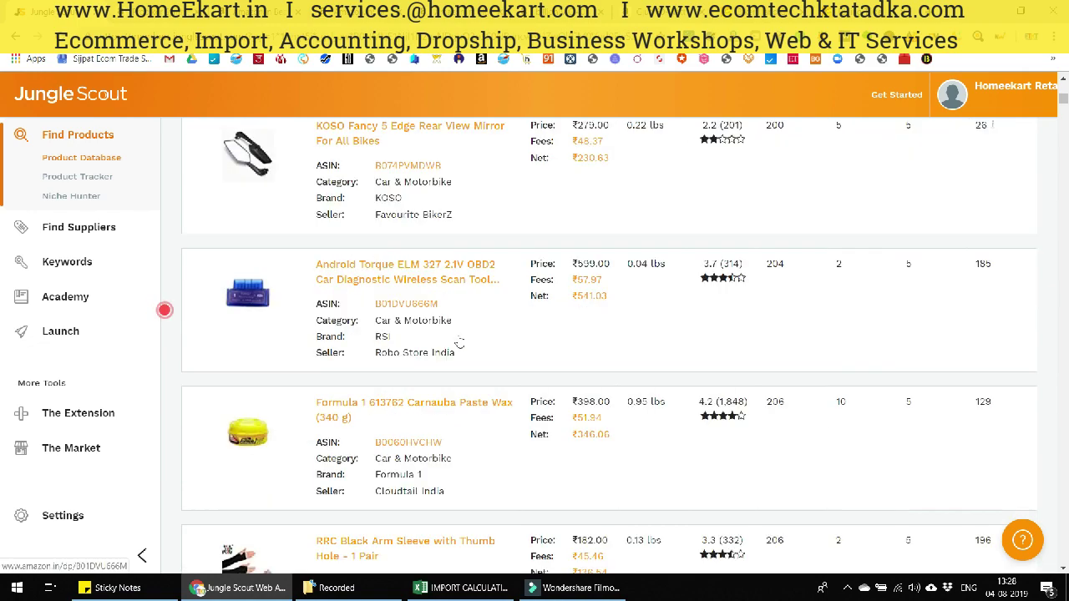
{"action": "scroll", "coordinate": [511, 344], "scroll_direction": "down", "scroll_amount": 2}
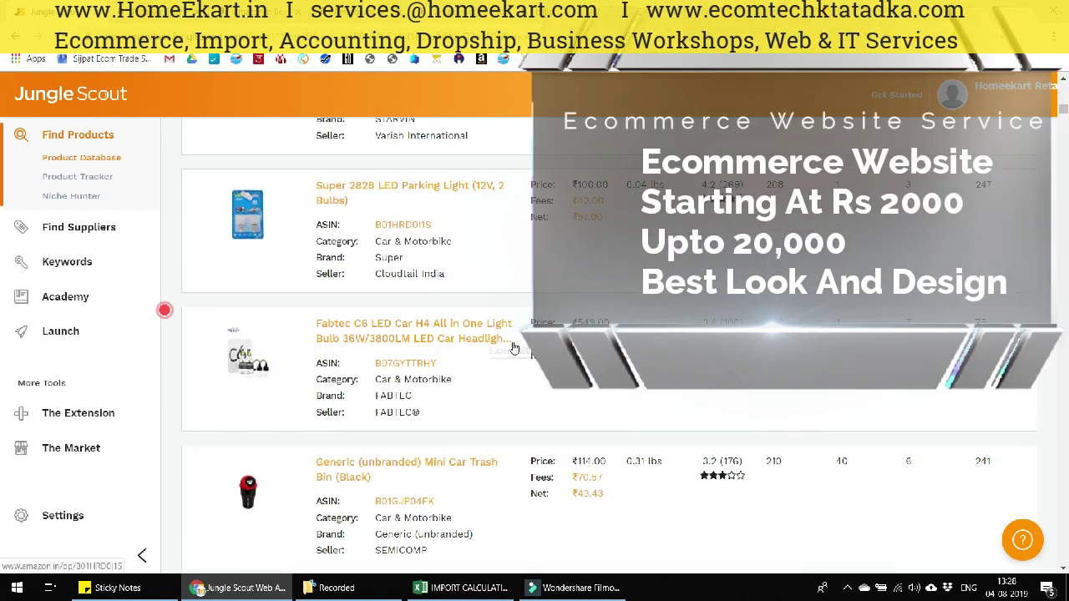
{"action": "scroll", "coordinate": [518, 341], "scroll_direction": "down", "scroll_amount": 2}
{"action": "scroll", "coordinate": [520, 339], "scroll_direction": "down", "scroll_amount": 1}
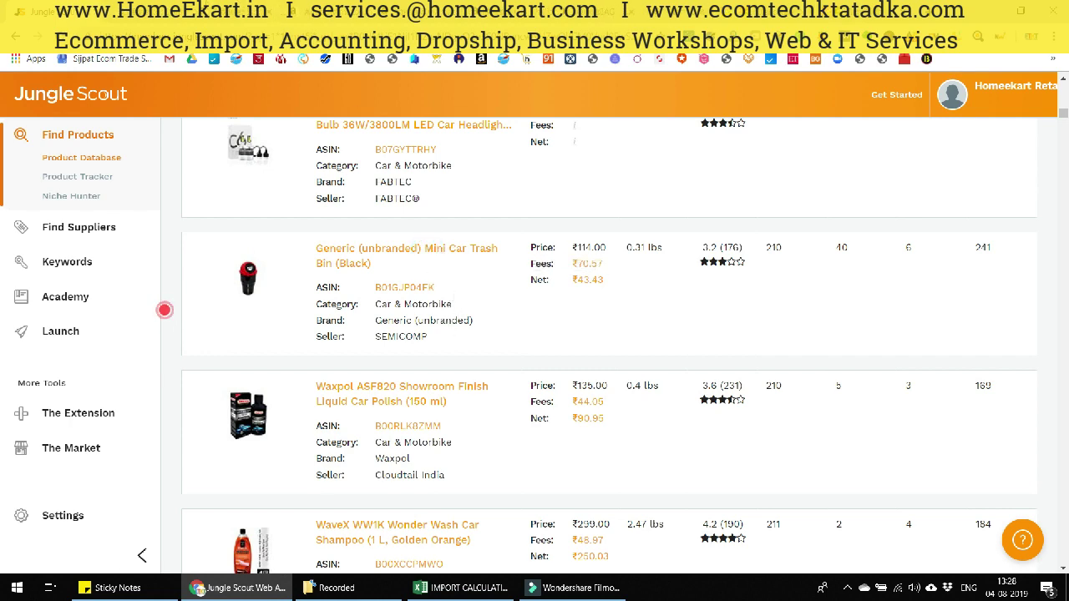
{"action": "left_click", "coordinate": [384, 248]}
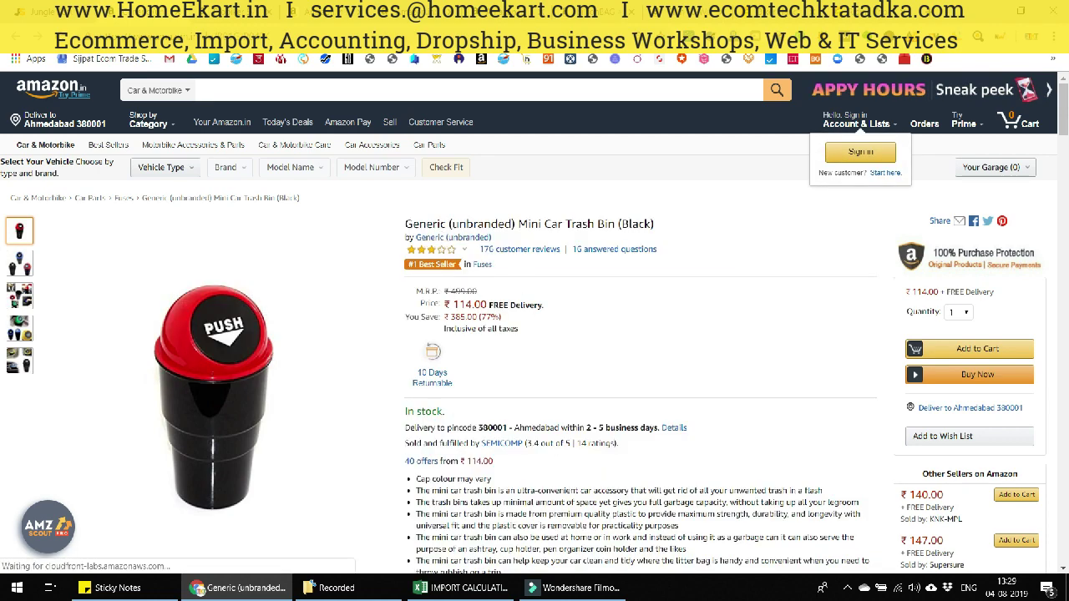
{"action": "left_click", "coordinate": [679, 306]}
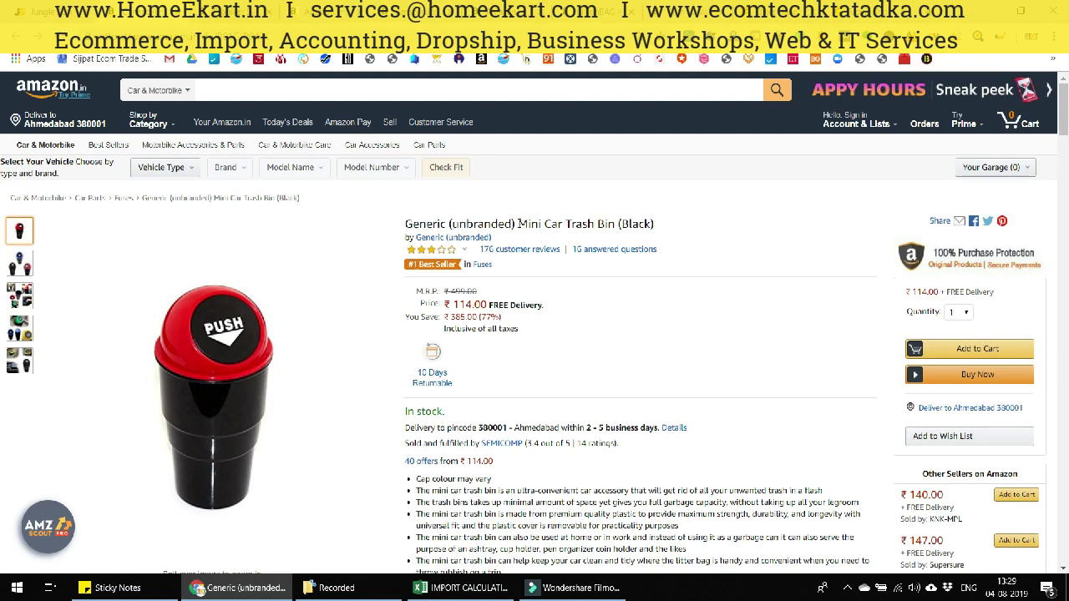
Copy "Mini Car Trash Bin" from the listing title and search Amazon for it in All Categories.
{"action": "left_click_drag", "start_coordinate": [518, 223], "coordinate": [618, 224]}
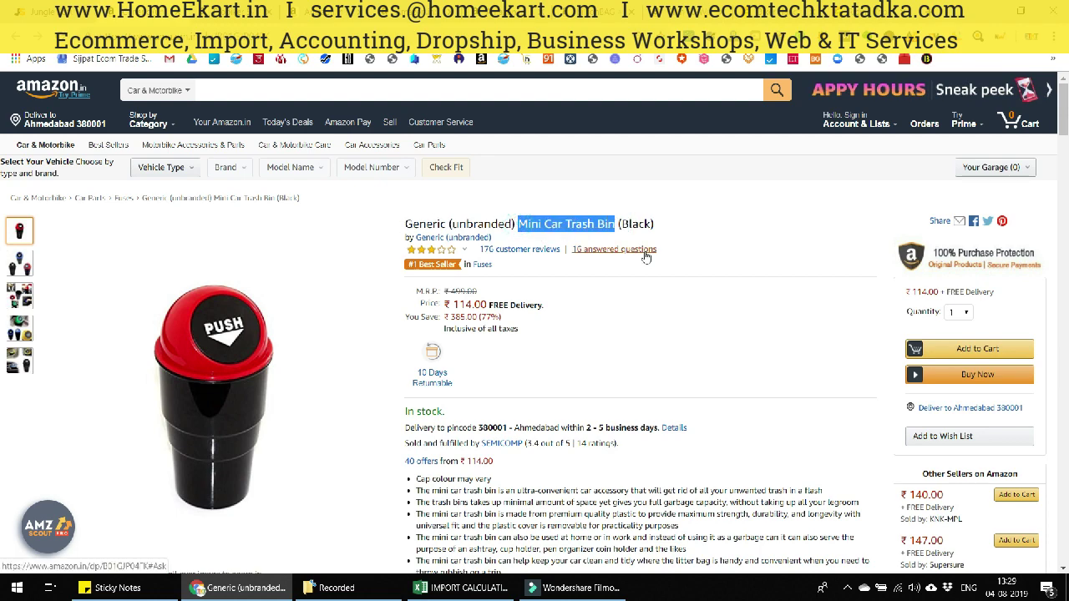
{"action": "left_click", "coordinate": [574, 295]}
{"action": "left_click", "coordinate": [188, 92]}
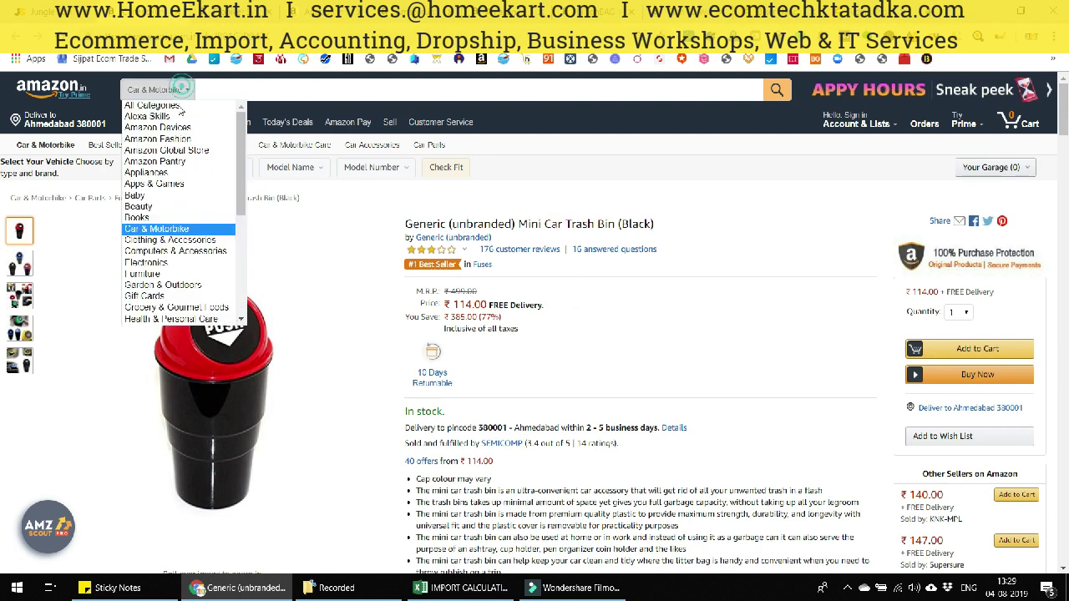
{"action": "left_click", "coordinate": [171, 102]}
{"action": "left_click", "coordinate": [240, 89]}
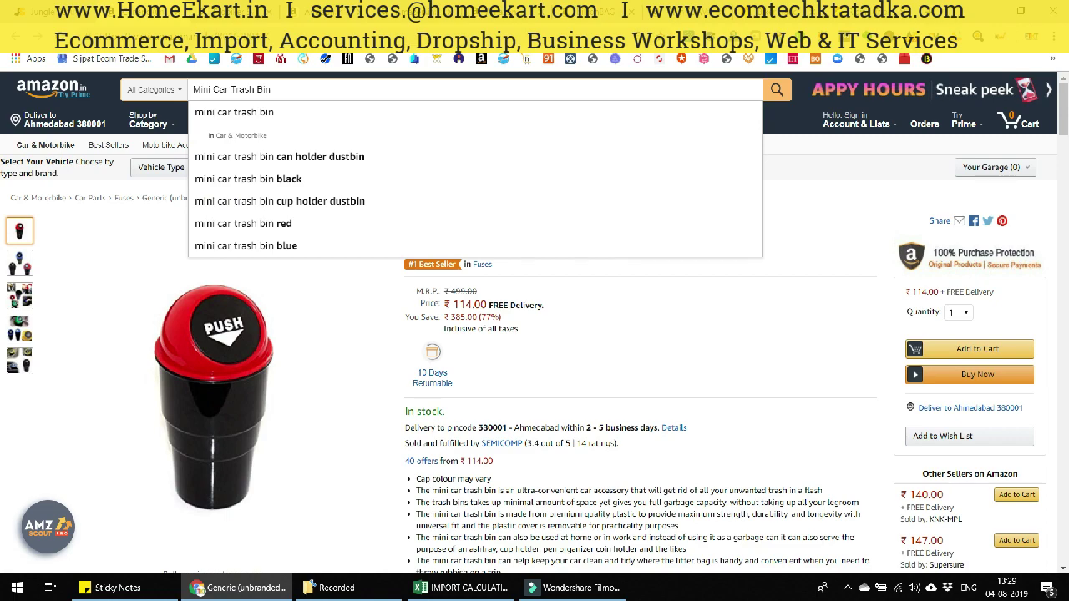
{"action": "key", "text": "Return"}
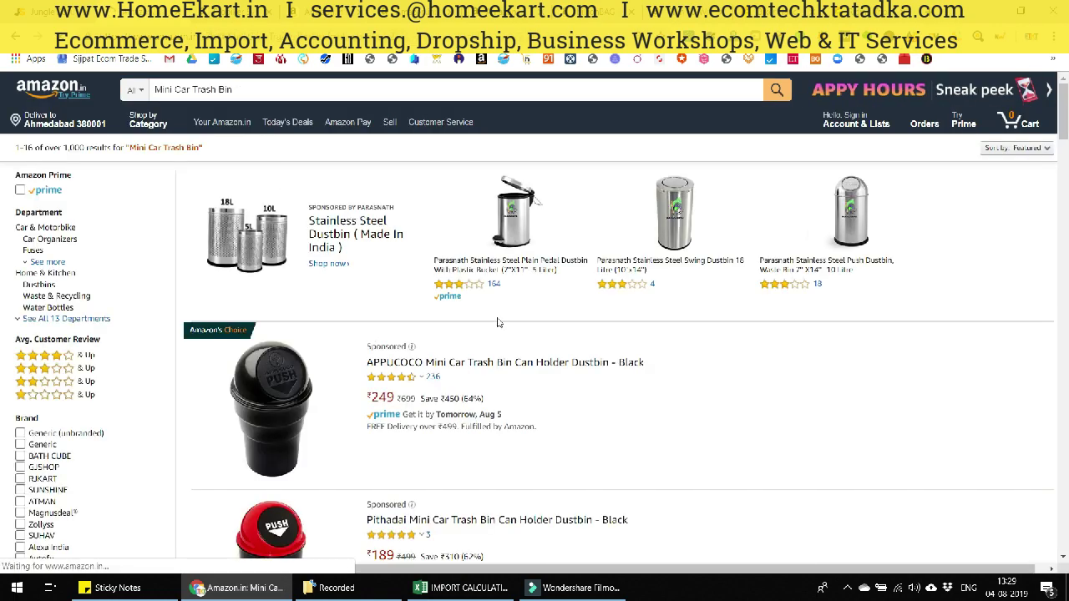
Compare the prices, sellers, FBA fees, weights and category ranks of the mini car trash bins in the search results.
{"action": "scroll", "coordinate": [545, 298], "scroll_direction": "down", "scroll_amount": 4}
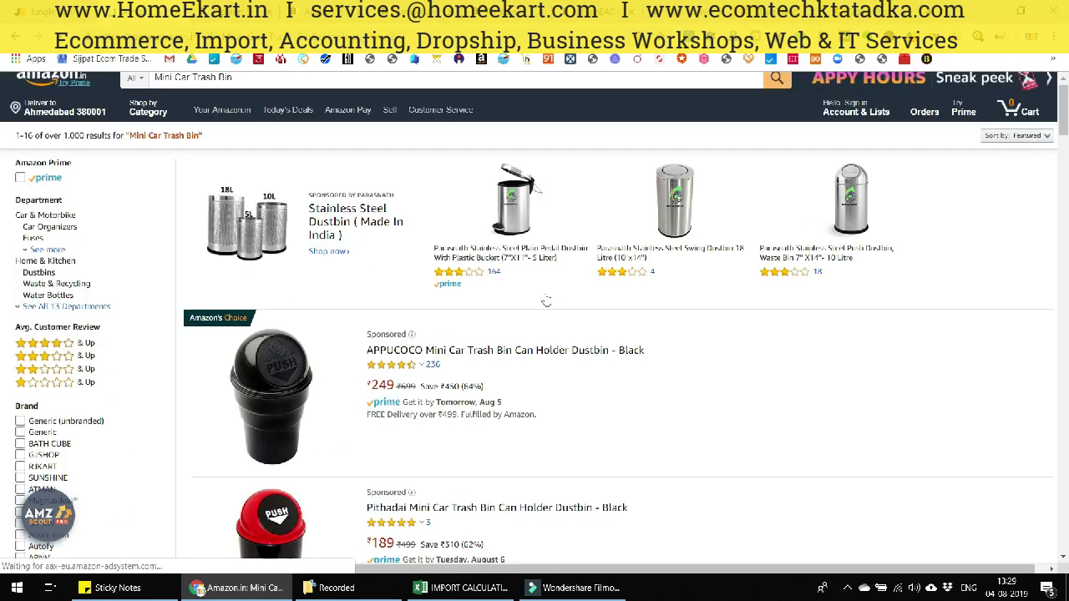
{"action": "scroll", "coordinate": [547, 300], "scroll_direction": "up", "scroll_amount": 1}
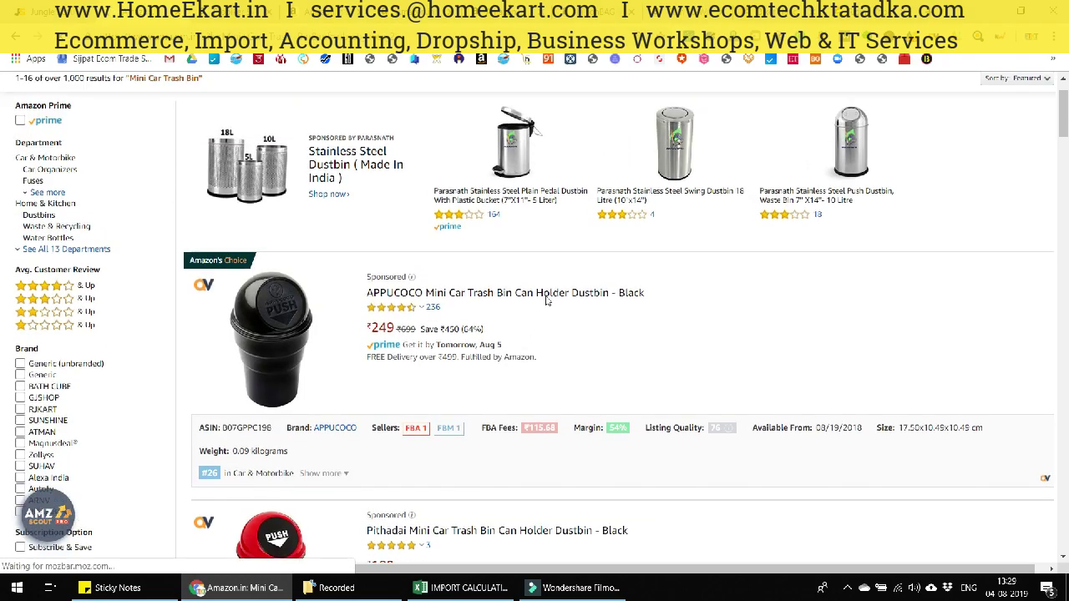
{"action": "scroll", "coordinate": [546, 301], "scroll_direction": "down", "scroll_amount": 3}
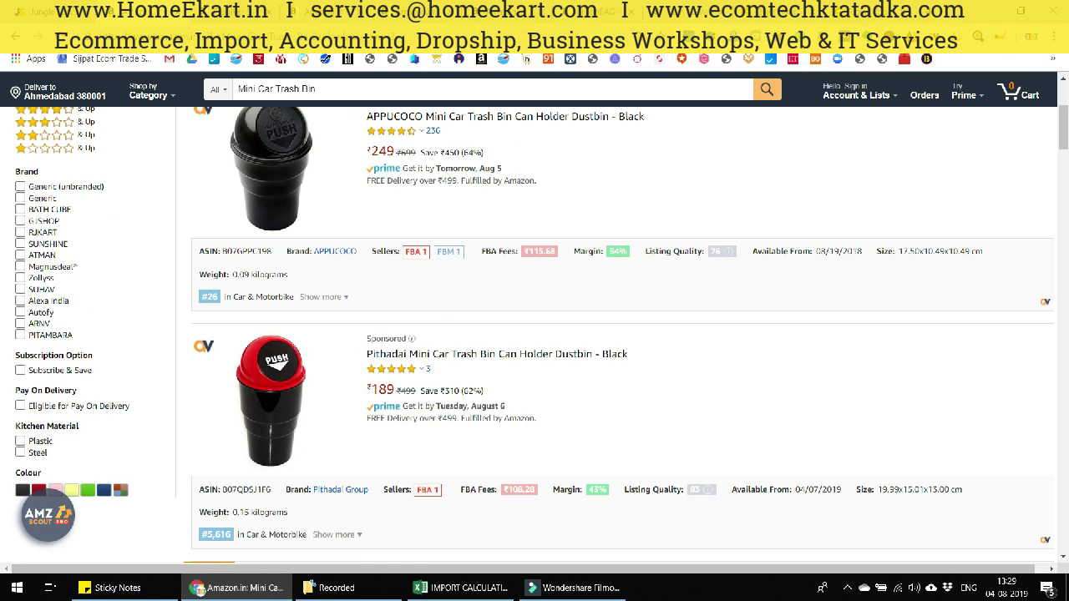
{"action": "left_click_drag", "start_coordinate": [203, 252], "coordinate": [309, 276]}
{"action": "left_click", "coordinate": [557, 296]}
{"action": "scroll", "coordinate": [483, 250], "scroll_direction": "down", "scroll_amount": 3}
{"action": "scroll", "coordinate": [426, 296], "scroll_direction": "up", "scroll_amount": 2}
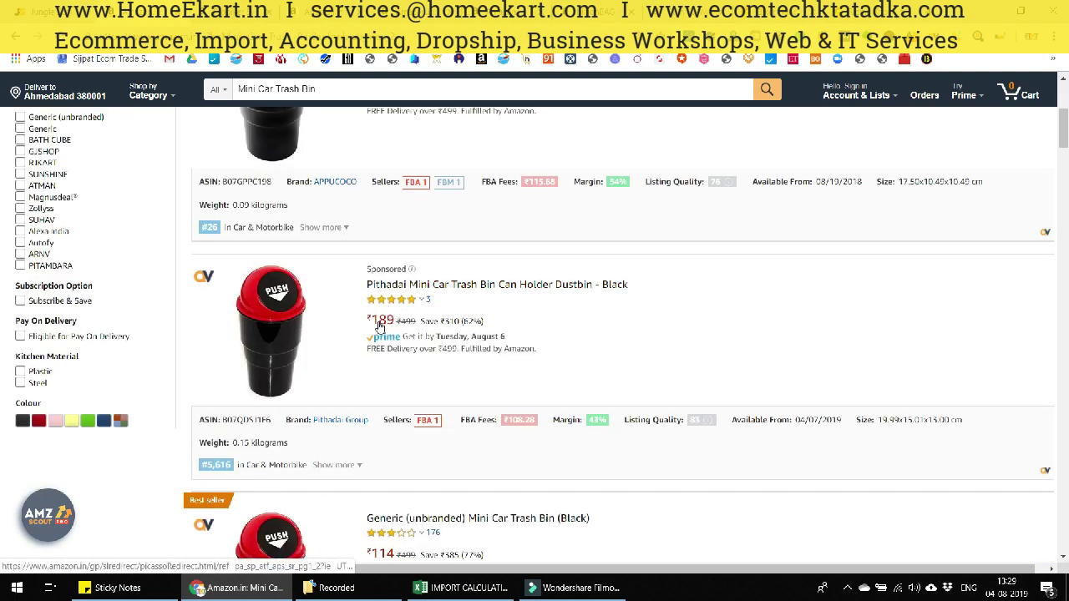
{"action": "scroll", "coordinate": [425, 297], "scroll_direction": "down", "scroll_amount": 3}
{"action": "scroll", "coordinate": [417, 305], "scroll_direction": "up", "scroll_amount": 2}
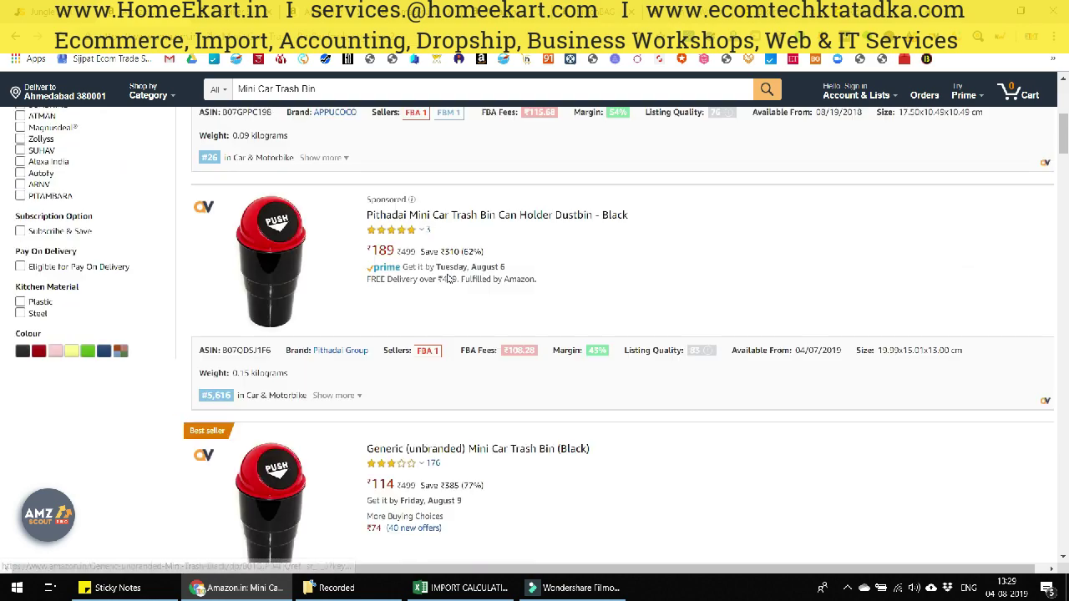
Compare the star ratings and review counts of the mini car trash bin listings in the Amazon search results.
{"action": "scroll", "coordinate": [401, 322], "scroll_direction": "down", "scroll_amount": 2}
{"action": "mouse_move", "coordinate": [426, 325]}
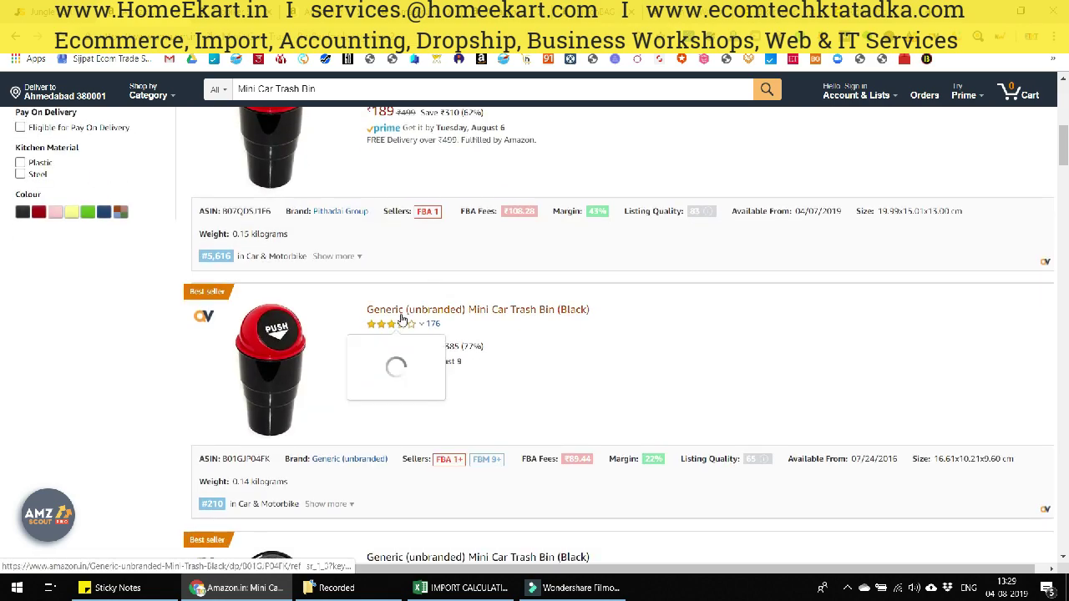
{"action": "scroll", "coordinate": [566, 334], "scroll_direction": "up", "scroll_amount": 4}
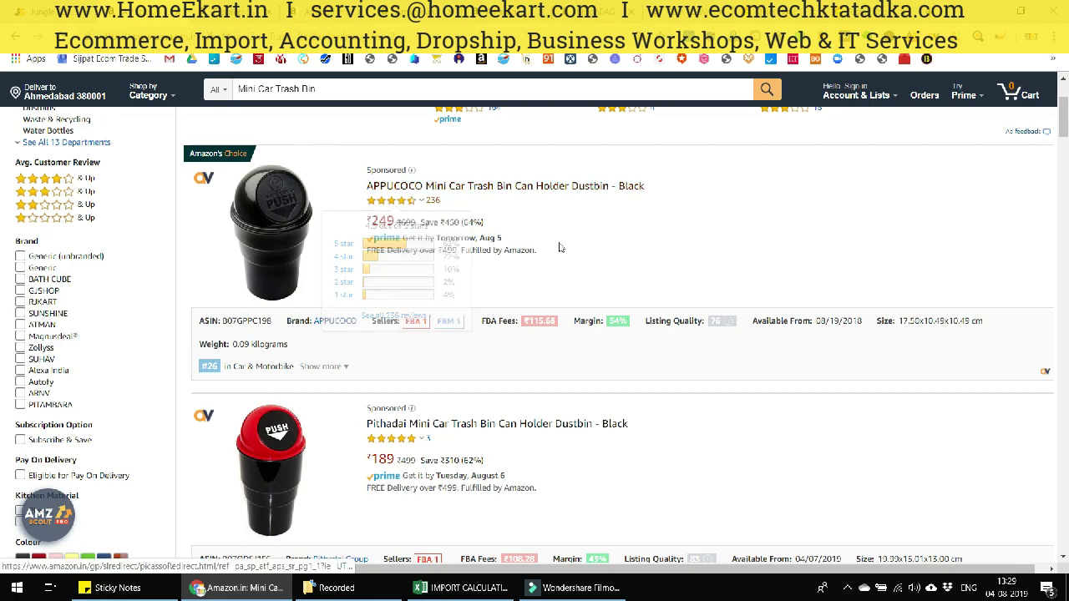
{"action": "scroll", "coordinate": [562, 250], "scroll_direction": "down", "scroll_amount": 3}
{"action": "scroll", "coordinate": [562, 250], "scroll_direction": "down", "scroll_amount": 5}
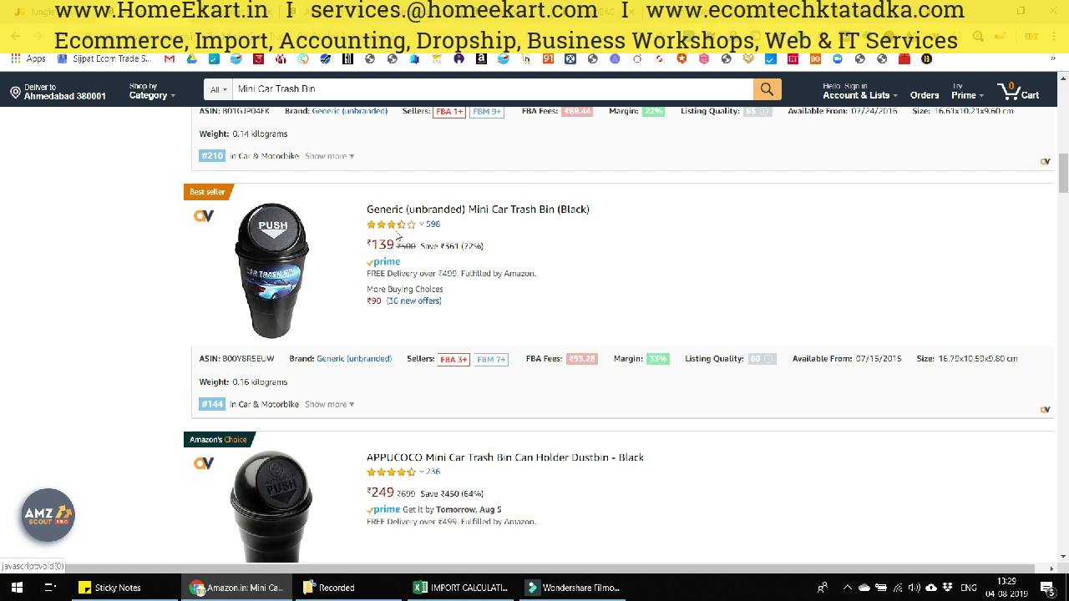
{"action": "mouse_move", "coordinate": [397, 227]}
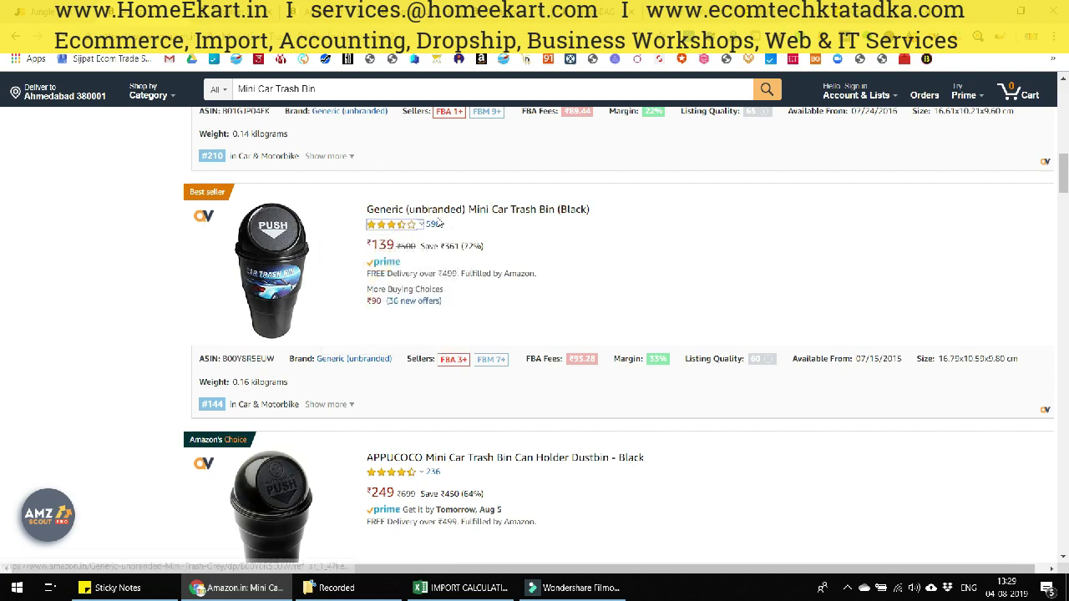
{"action": "scroll", "coordinate": [433, 243], "scroll_direction": "down", "scroll_amount": 2}
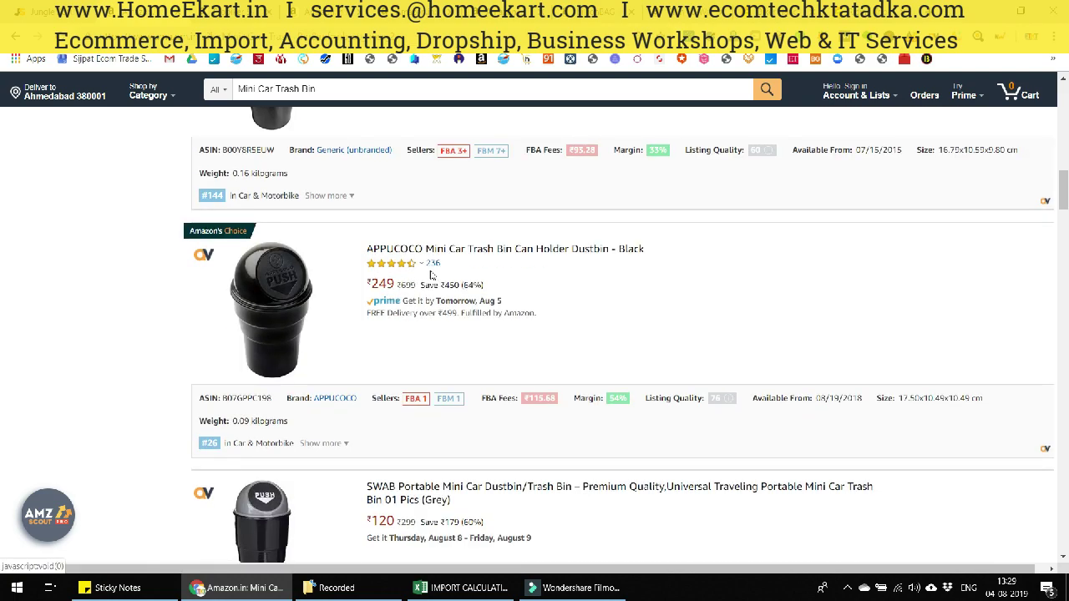
{"action": "scroll", "coordinate": [478, 296], "scroll_direction": "down", "scroll_amount": 2}
{"action": "scroll", "coordinate": [560, 309], "scroll_direction": "down", "scroll_amount": 2}
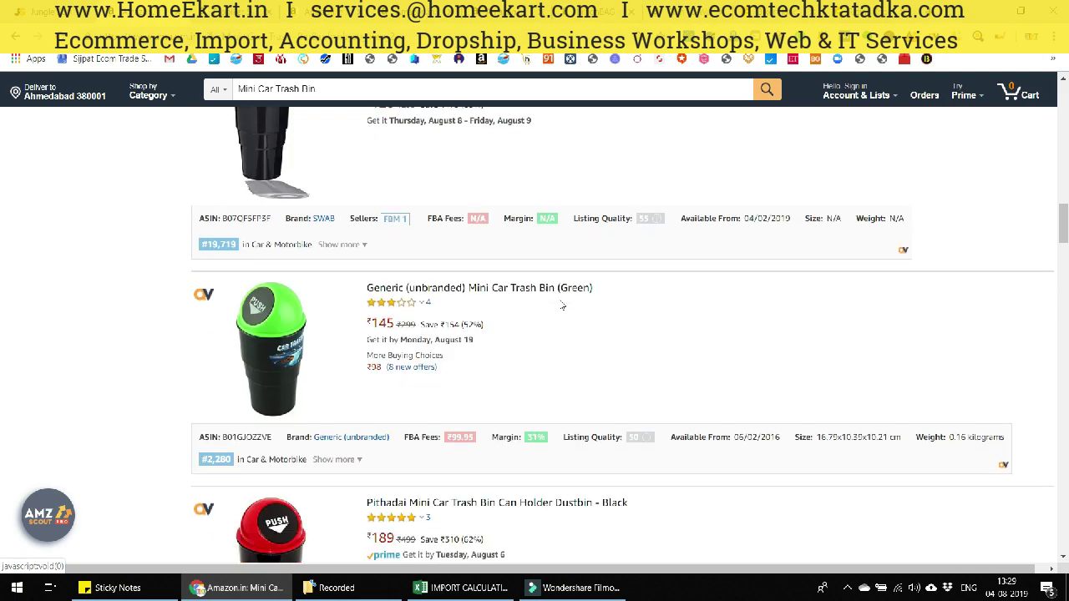
{"action": "scroll", "coordinate": [472, 313], "scroll_direction": "down", "scroll_amount": 2}
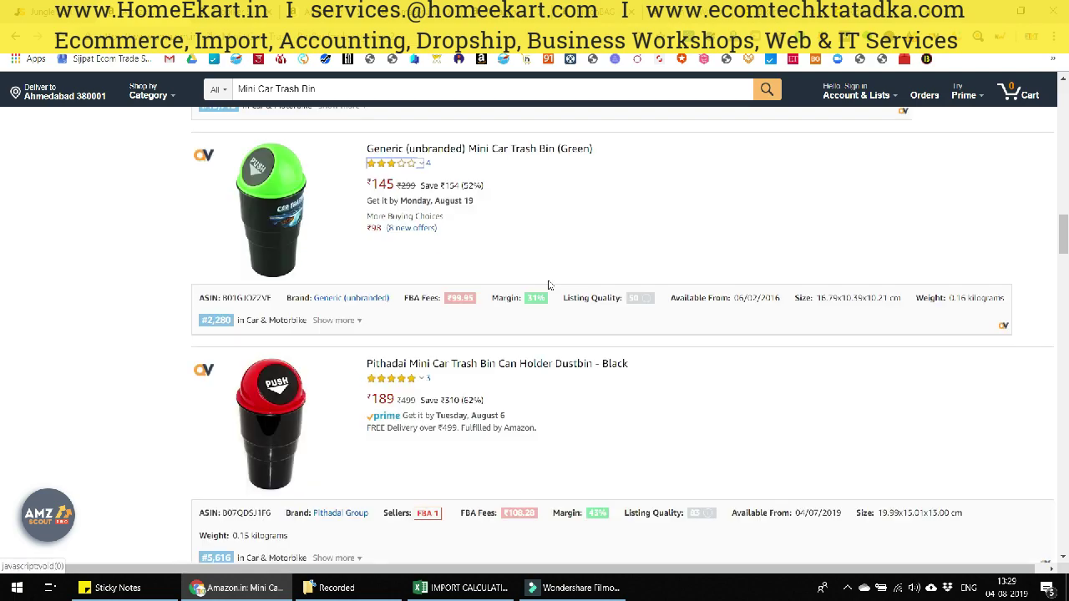
{"action": "scroll", "coordinate": [543, 287], "scroll_direction": "up", "scroll_amount": 10}
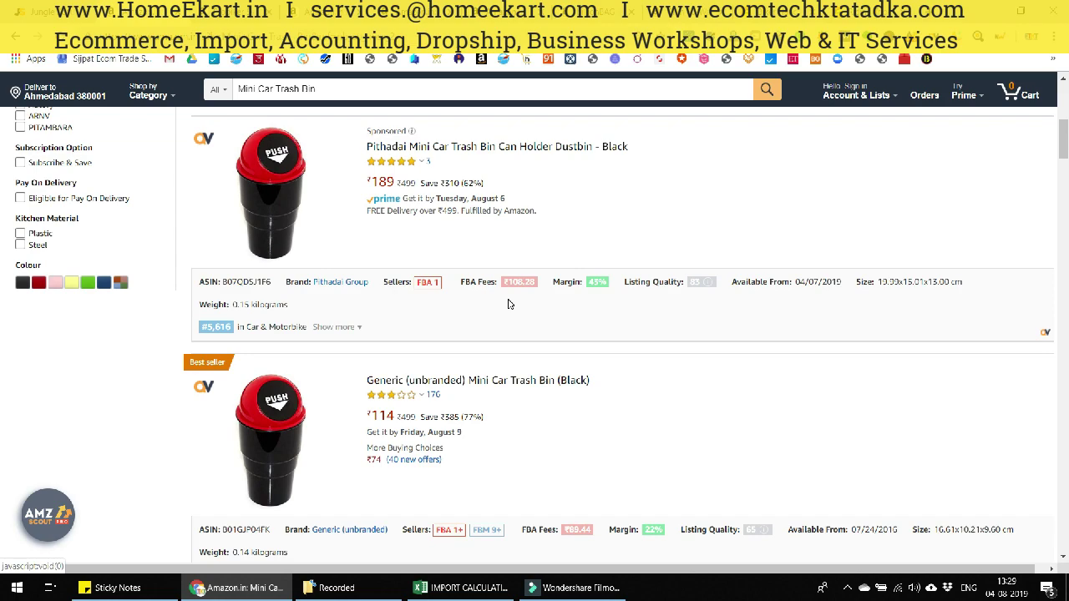
{"action": "scroll", "coordinate": [508, 303], "scroll_direction": "up", "scroll_amount": 8}
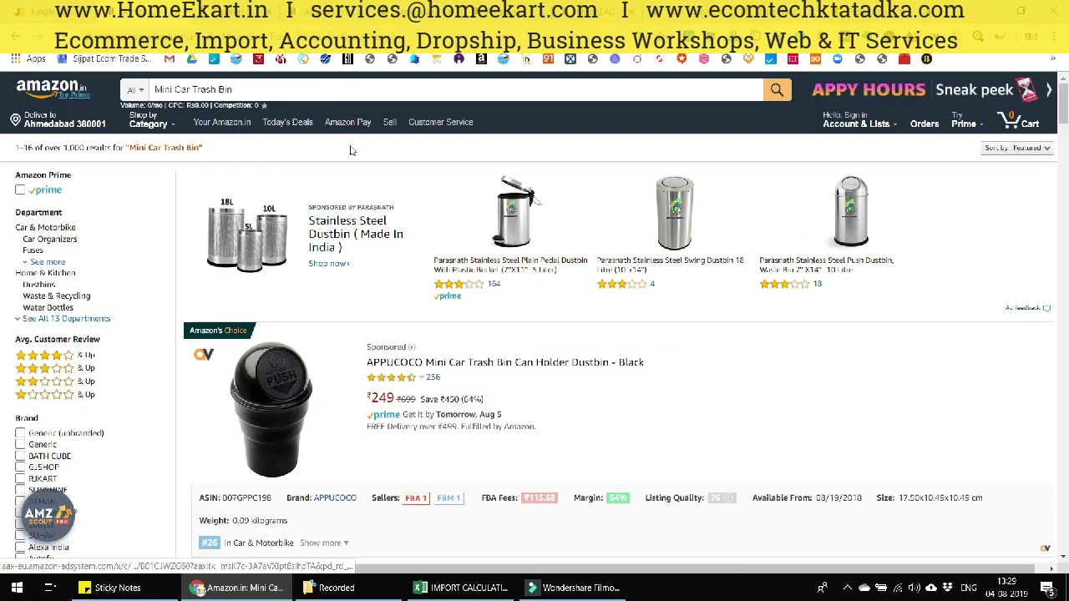
Launch AMZScout PRO on the Mini Car Trash Bin results and examine the products' ranks, prices, FBA fees, estimated sales and revenue.
{"action": "left_click", "coordinate": [84, 486]}
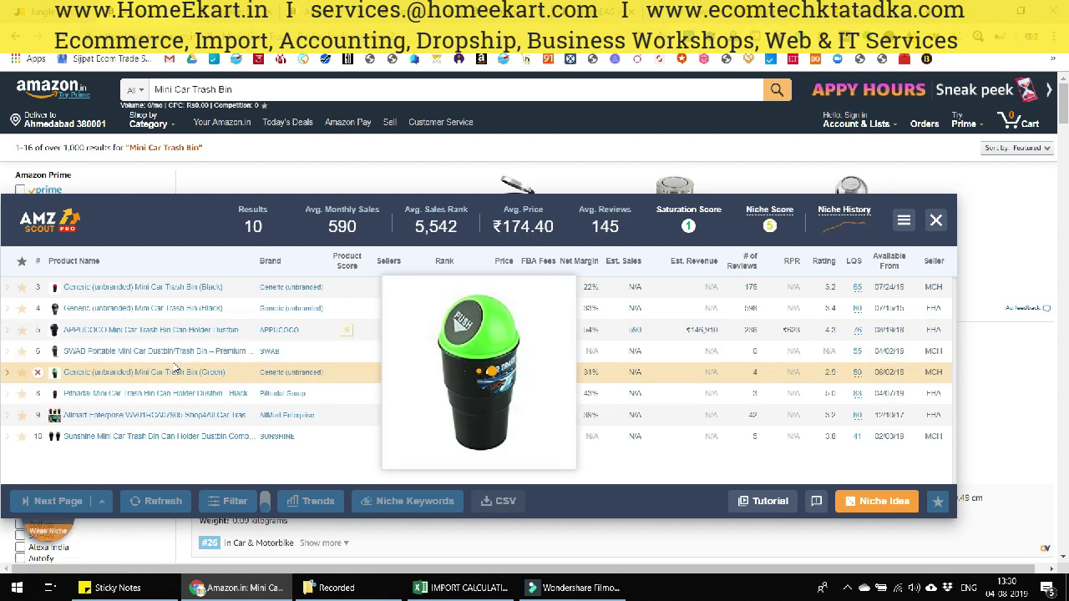
{"action": "scroll", "coordinate": [174, 366], "scroll_direction": "down", "scroll_amount": 1}
{"action": "scroll", "coordinate": [160, 355], "scroll_direction": "down", "scroll_amount": 1}
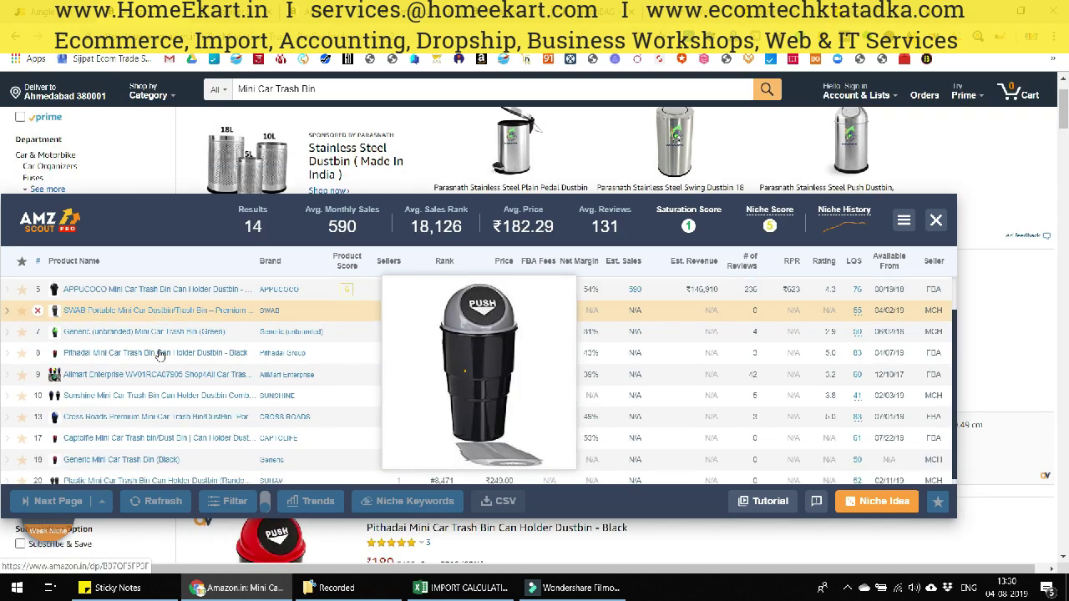
{"action": "scroll", "coordinate": [161, 357], "scroll_direction": "down", "scroll_amount": 1}
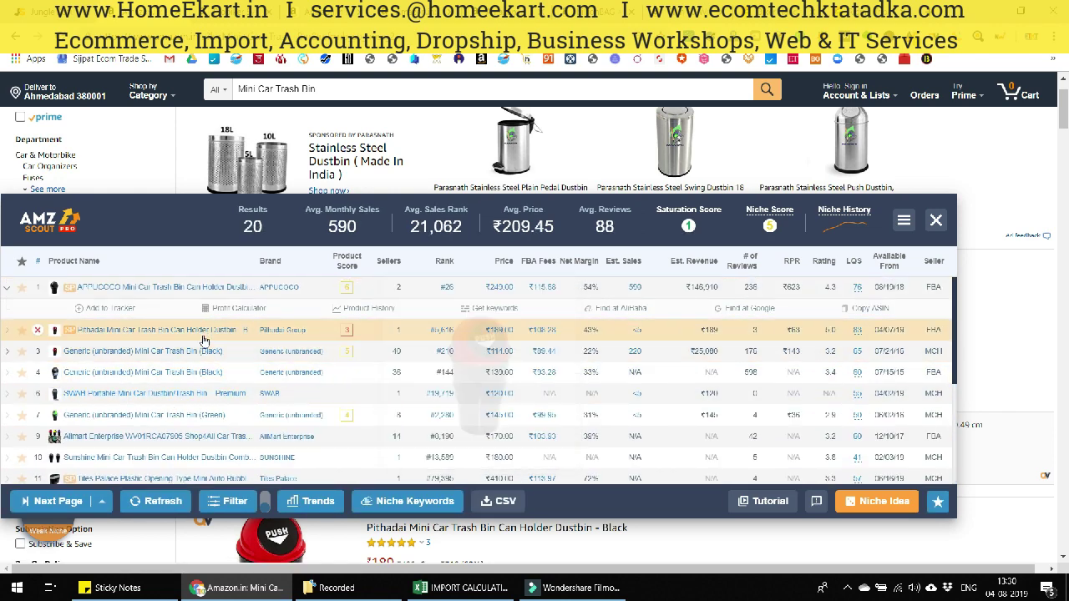
{"action": "scroll", "coordinate": [205, 342], "scroll_direction": "down", "scroll_amount": 5}
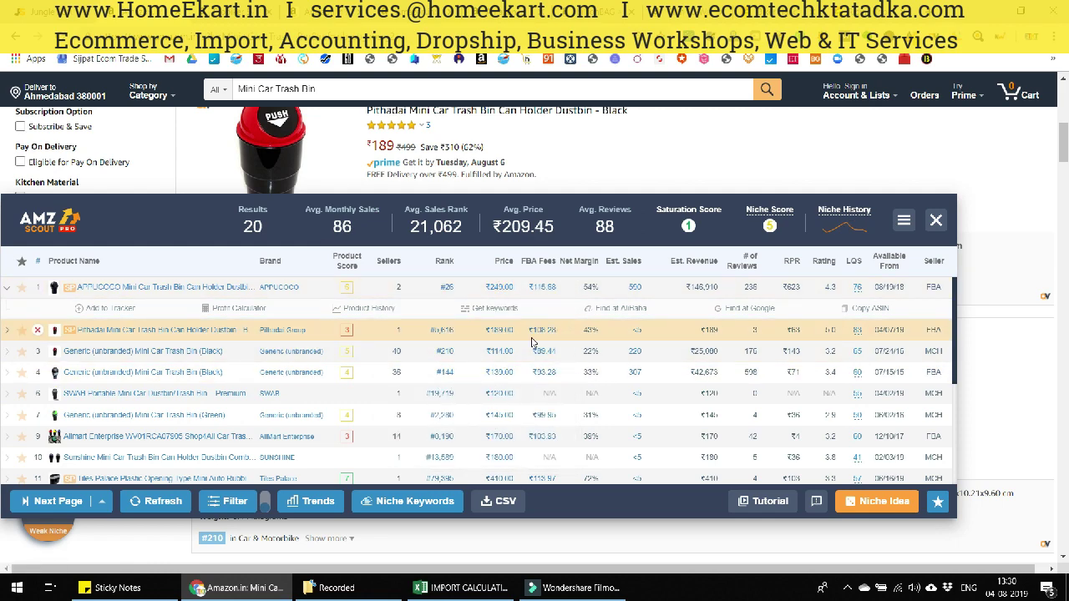
{"action": "scroll", "coordinate": [160, 345], "scroll_direction": "down", "scroll_amount": 3}
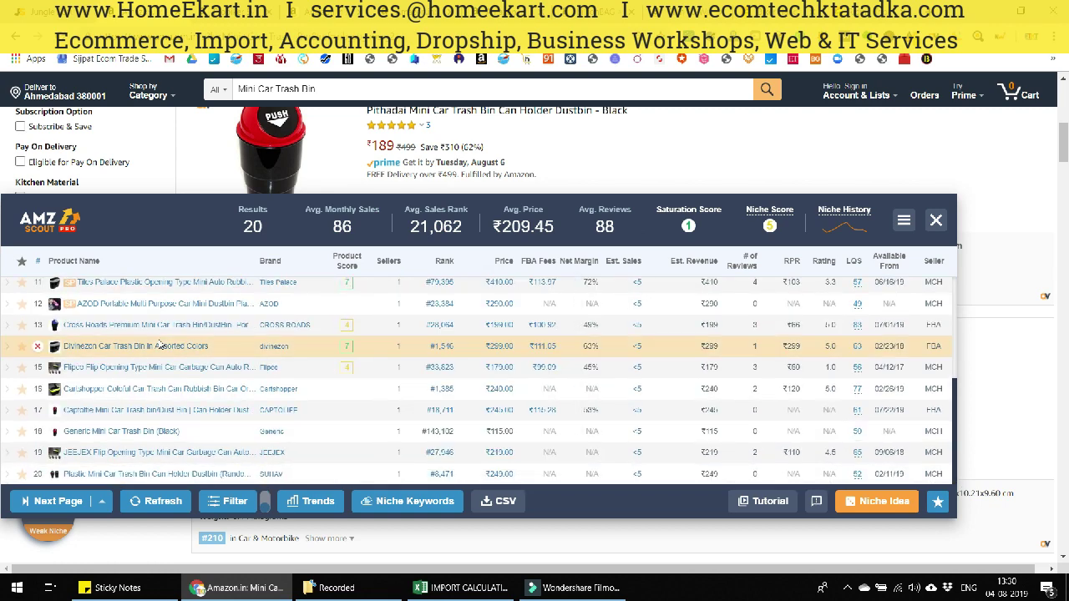
{"action": "scroll", "coordinate": [489, 367], "scroll_direction": "up", "scroll_amount": 3}
{"action": "left_click", "coordinate": [501, 288]}
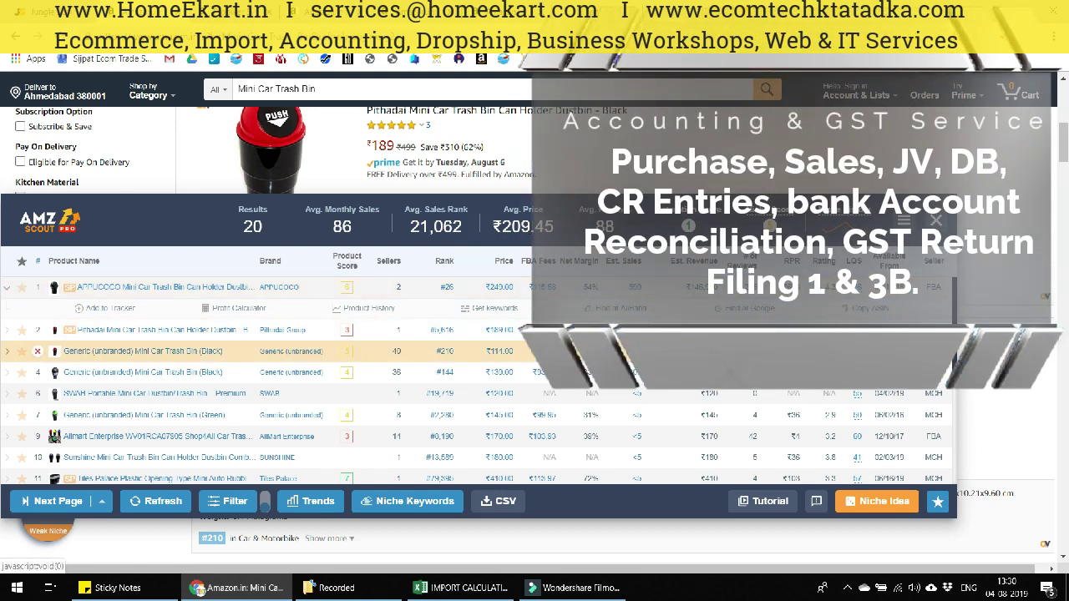
{"action": "scroll", "coordinate": [639, 380], "scroll_direction": "down", "scroll_amount": 4}
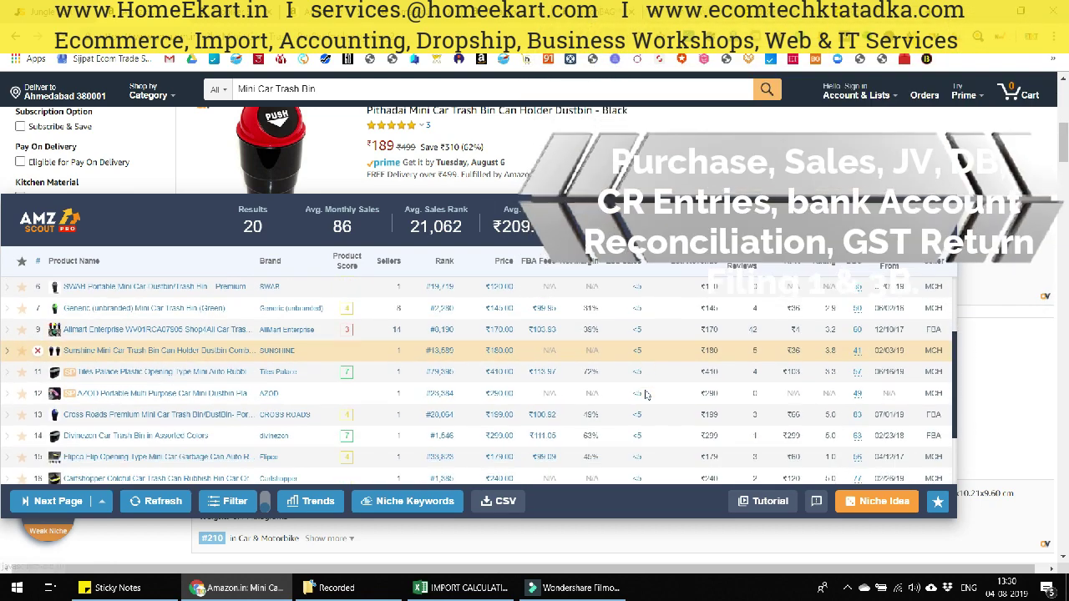
{"action": "scroll", "coordinate": [643, 413], "scroll_direction": "up", "scroll_amount": 4}
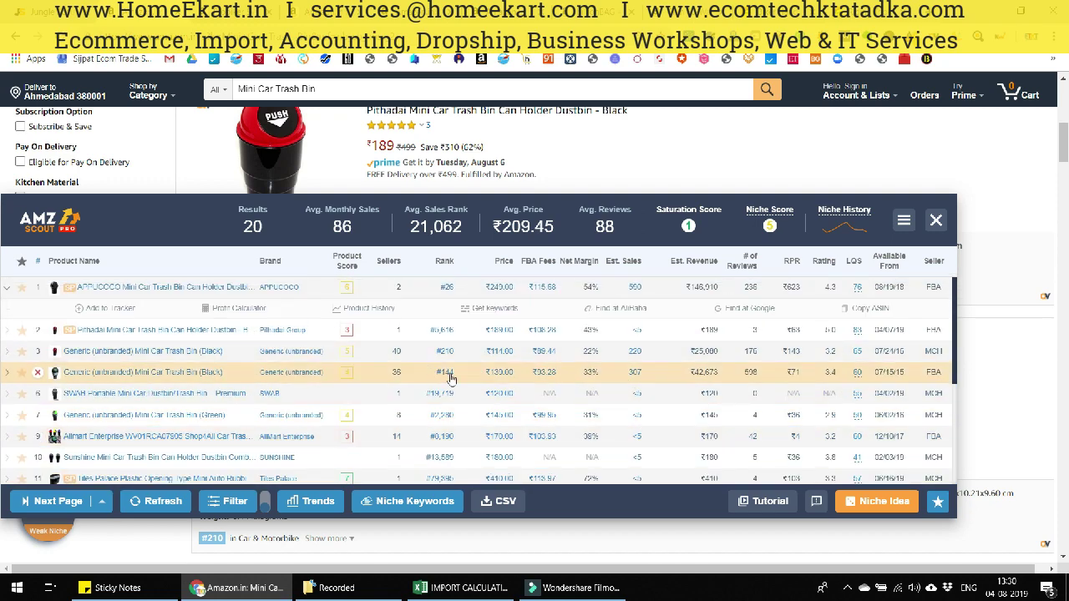
Compare the seller counts, ranks and prices of the Generic (unbranded) black bins and the Allmart Enterprise product in the AMZScout table.
{"action": "double_click", "coordinate": [396, 373]}
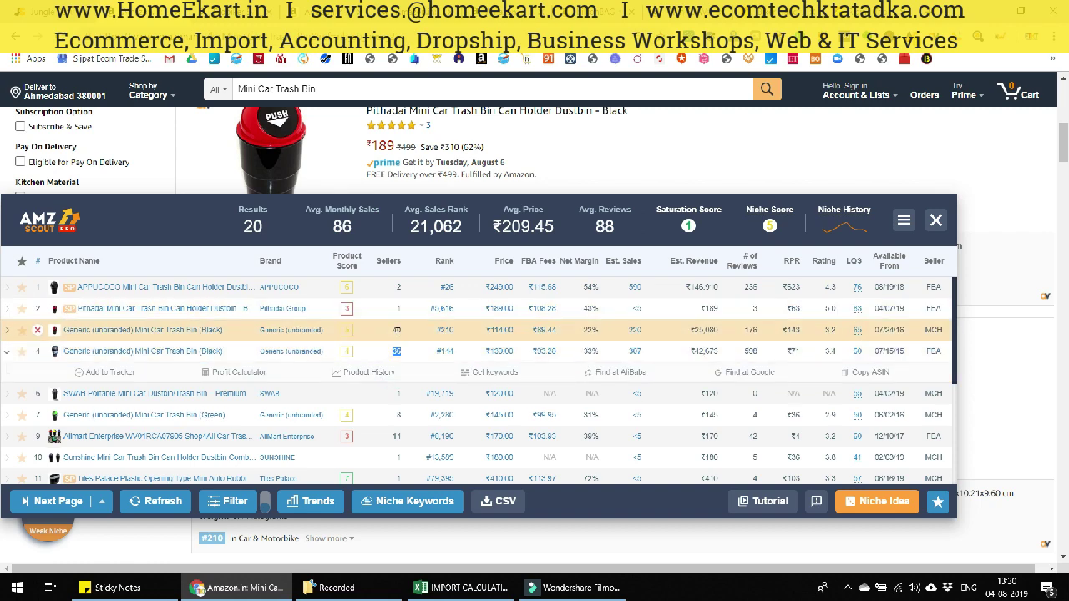
{"action": "left_click", "coordinate": [398, 436]}
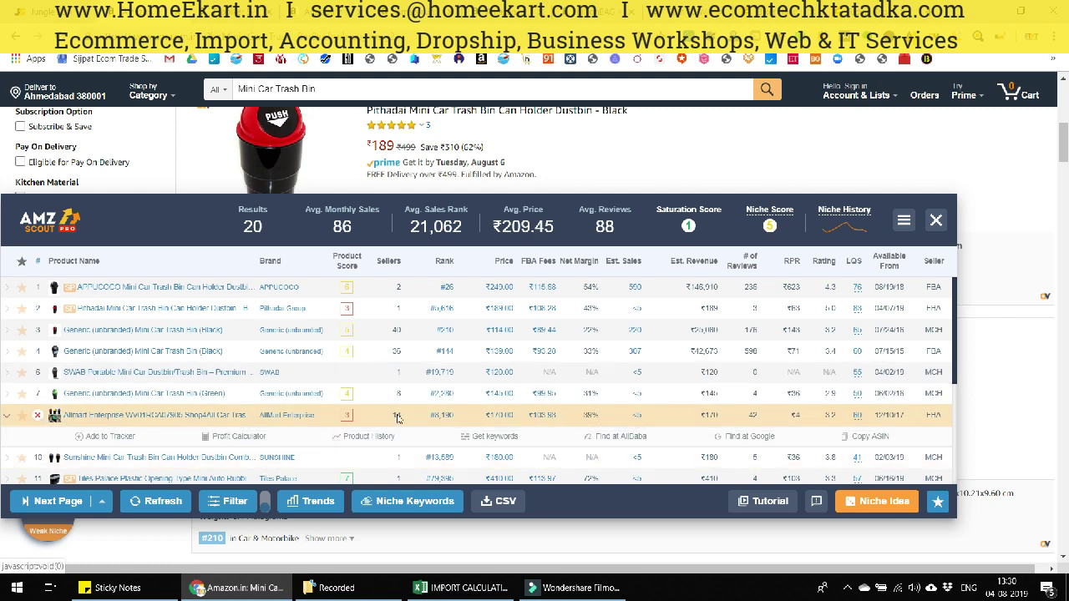
{"action": "scroll", "coordinate": [520, 402], "scroll_direction": "up", "scroll_amount": 1}
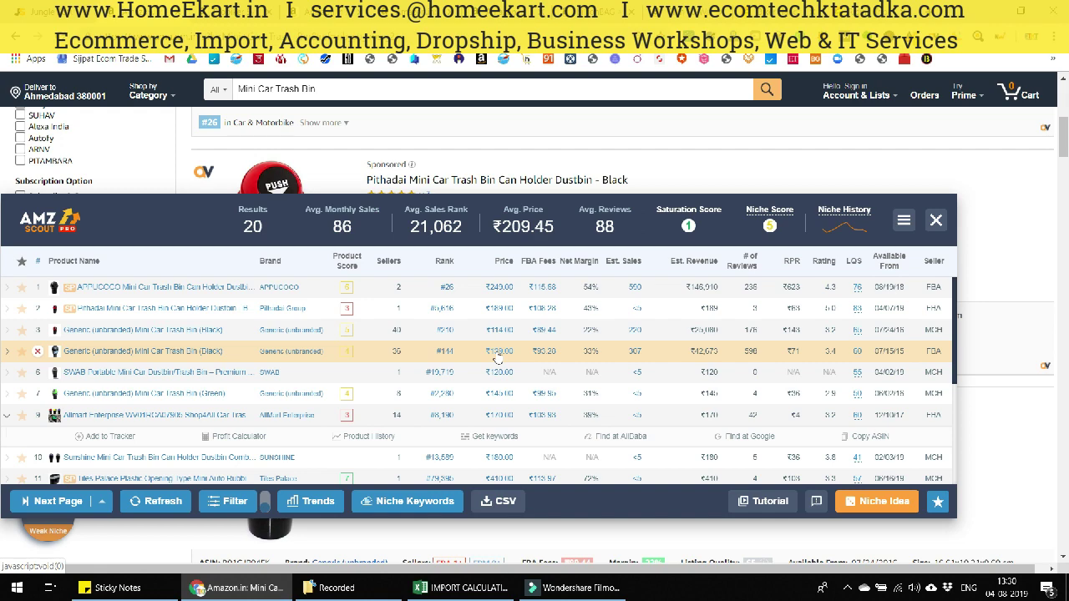
{"action": "left_click", "coordinate": [173, 350]}
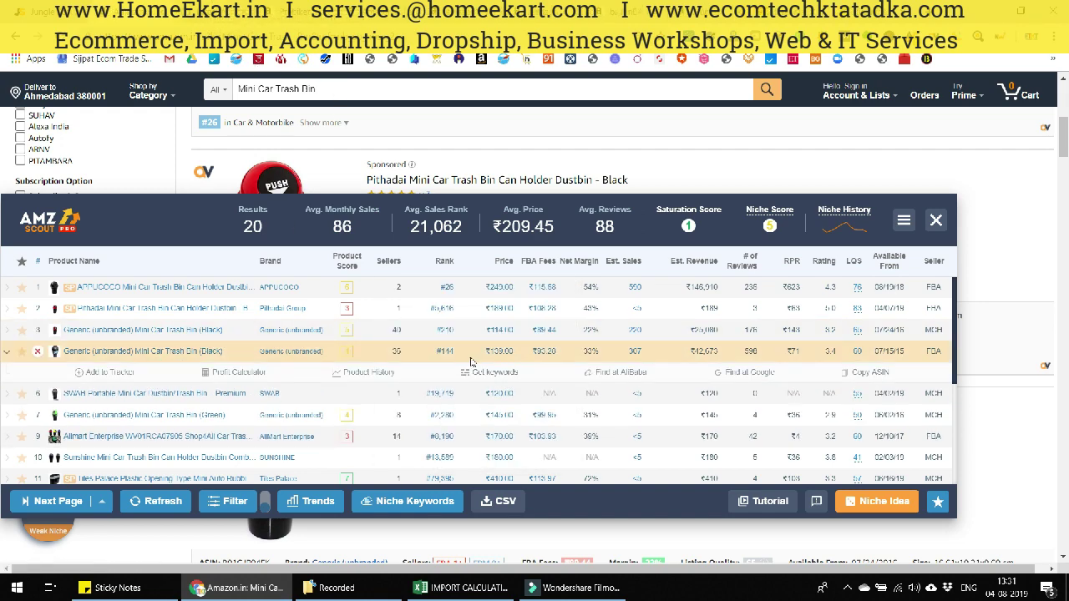
{"action": "mouse_move", "coordinate": [184, 355]}
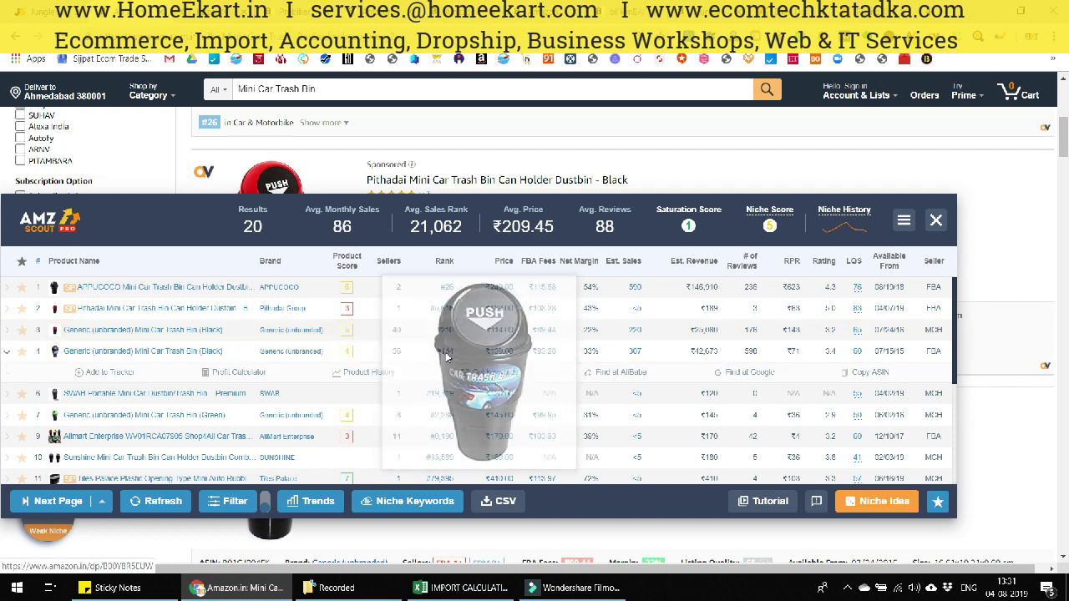
Switch to the open Alibaba page and search its products for "mini car trash bin".
{"action": "left_click", "coordinate": [534, 12]}
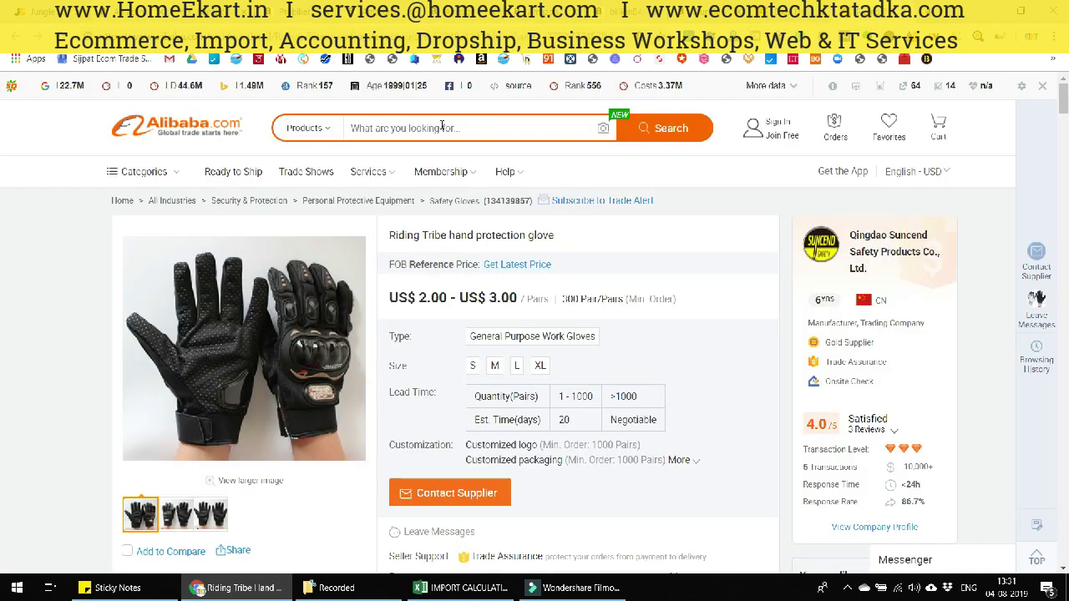
{"action": "left_click", "coordinate": [442, 127]}
{"action": "type", "text": "mini car tra"}
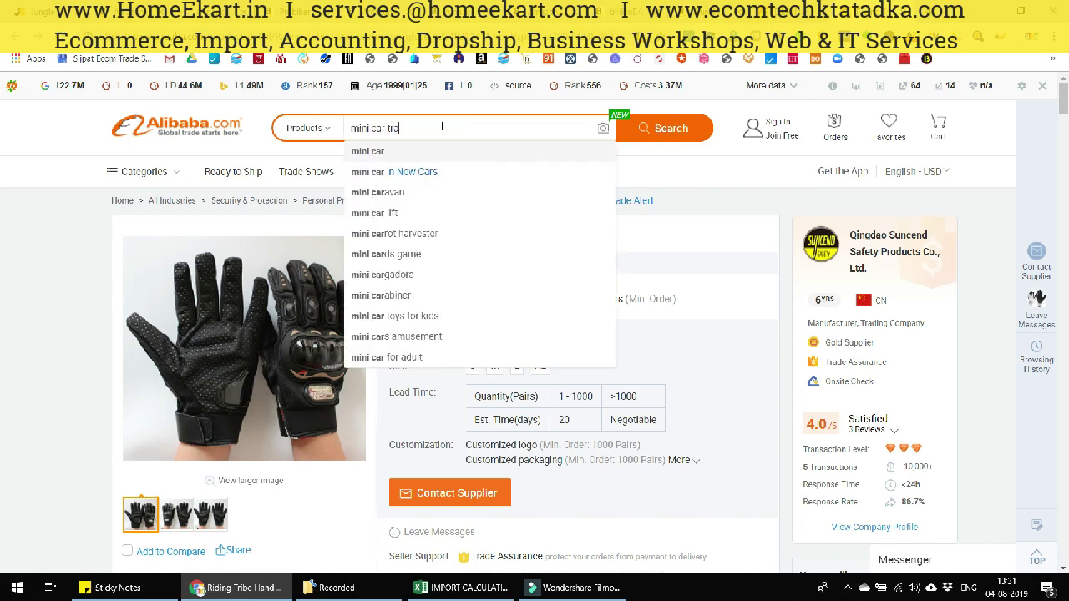
{"action": "type", "text": "sh bin"}
{"action": "key", "text": "Return"}
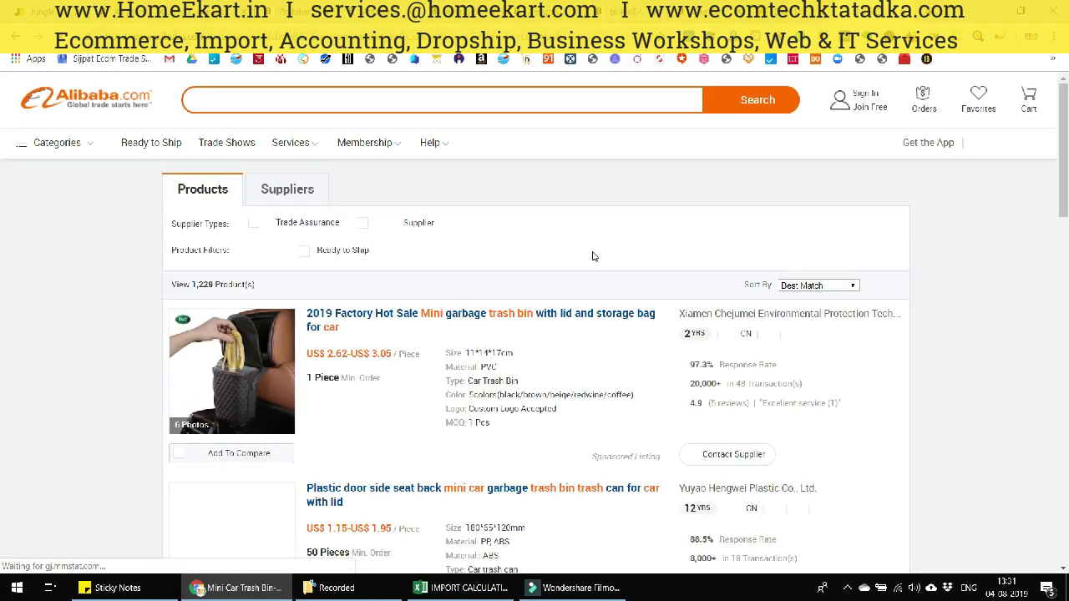
Browse the Alibaba results for push-lid mini car trash bins, comparing supplier unit prices, minimum orders, sizes and materials.
{"action": "scroll", "coordinate": [513, 273], "scroll_direction": "down", "scroll_amount": 3}
{"action": "scroll", "coordinate": [428, 293], "scroll_direction": "down", "scroll_amount": 7}
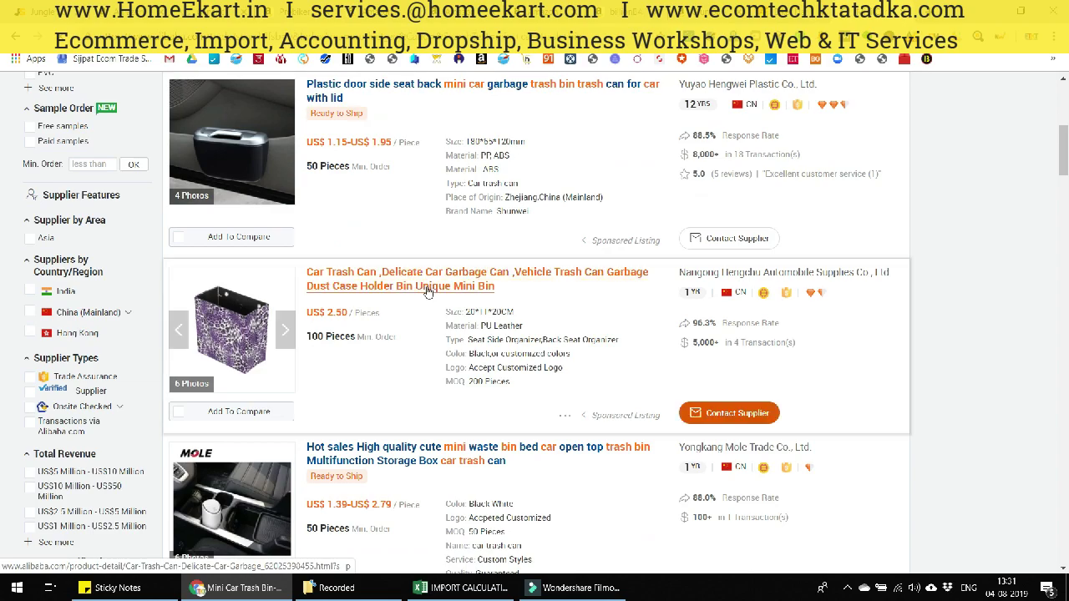
{"action": "scroll", "coordinate": [428, 292], "scroll_direction": "down", "scroll_amount": 3}
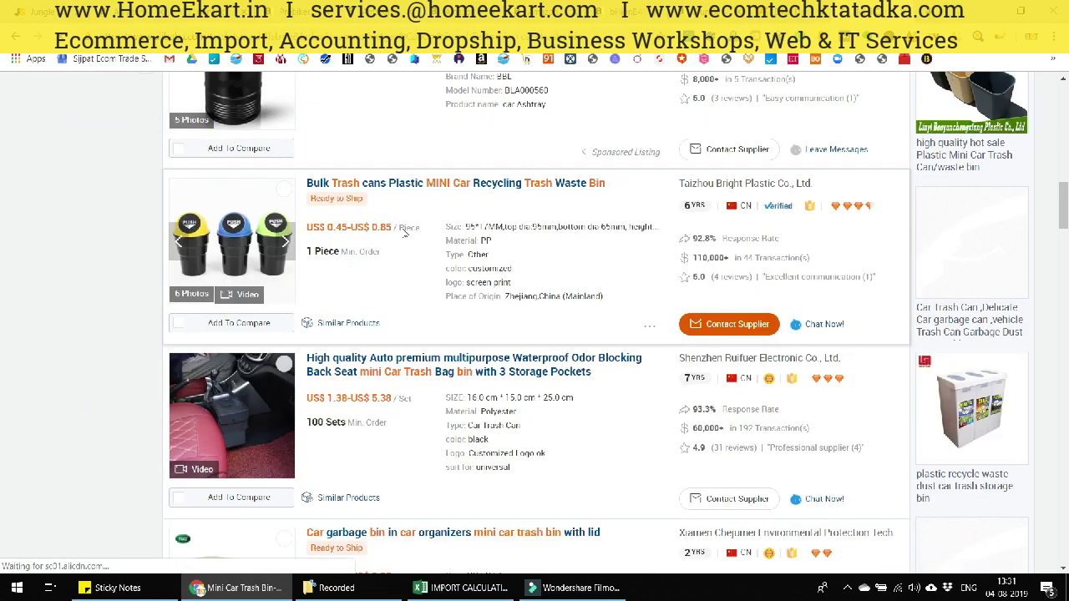
{"action": "scroll", "coordinate": [420, 279], "scroll_direction": "down", "scroll_amount": 3}
{"action": "scroll", "coordinate": [423, 279], "scroll_direction": "down", "scroll_amount": 12}
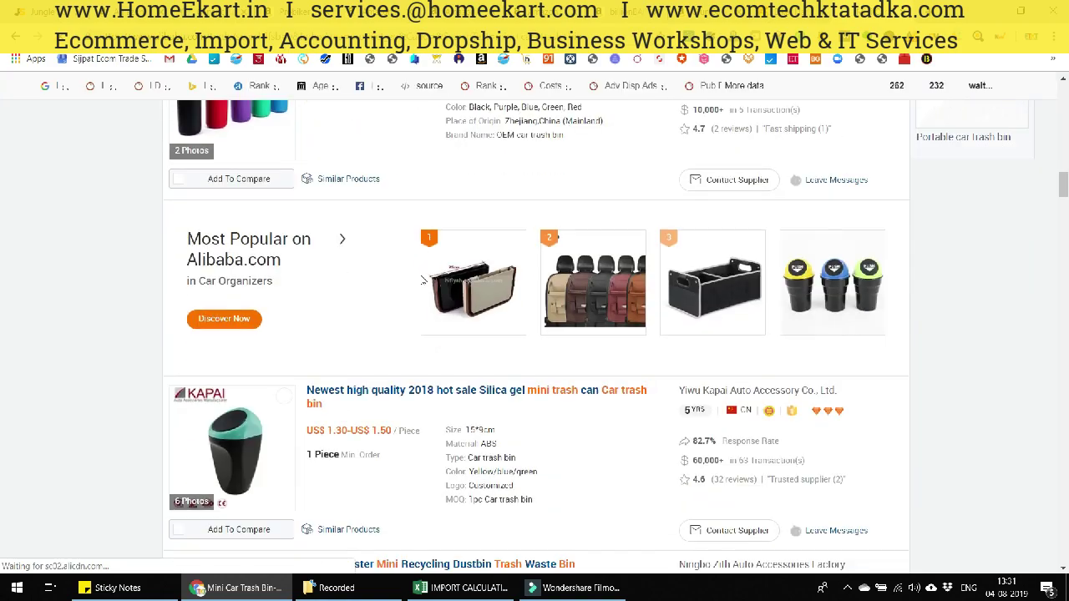
{"action": "scroll", "coordinate": [423, 284], "scroll_direction": "up", "scroll_amount": 3}
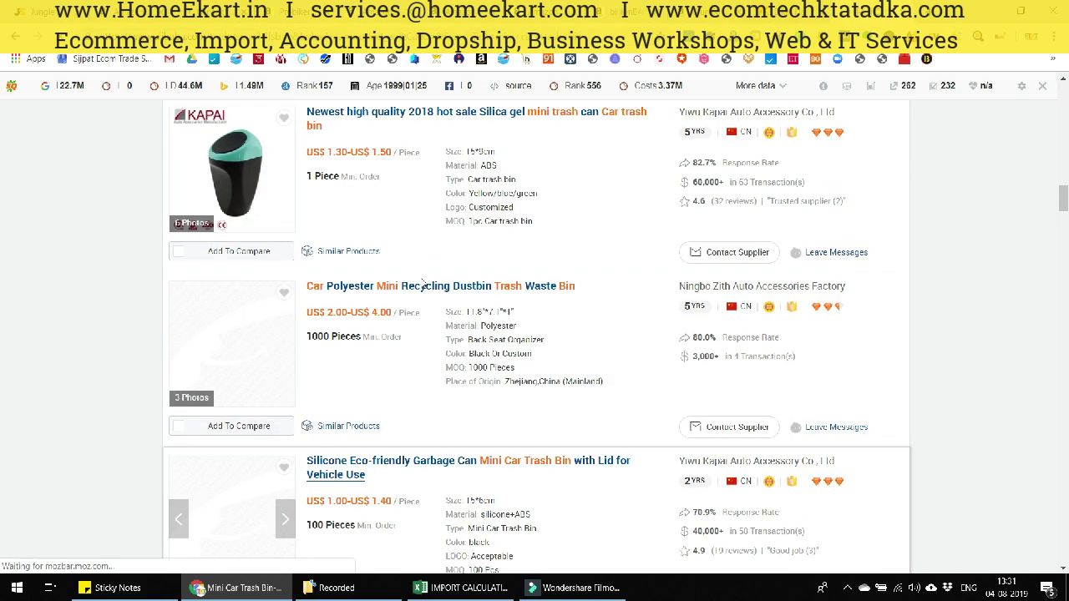
{"action": "scroll", "coordinate": [422, 284], "scroll_direction": "down", "scroll_amount": 2}
{"action": "scroll", "coordinate": [423, 286], "scroll_direction": "down", "scroll_amount": 10}
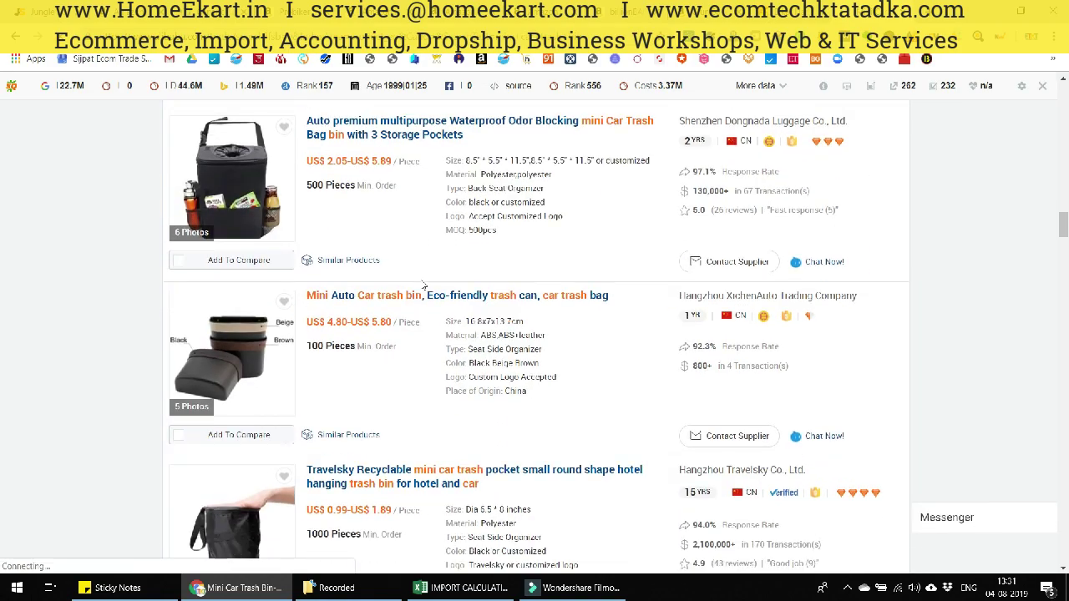
{"action": "scroll", "coordinate": [423, 287], "scroll_direction": "down", "scroll_amount": 3}
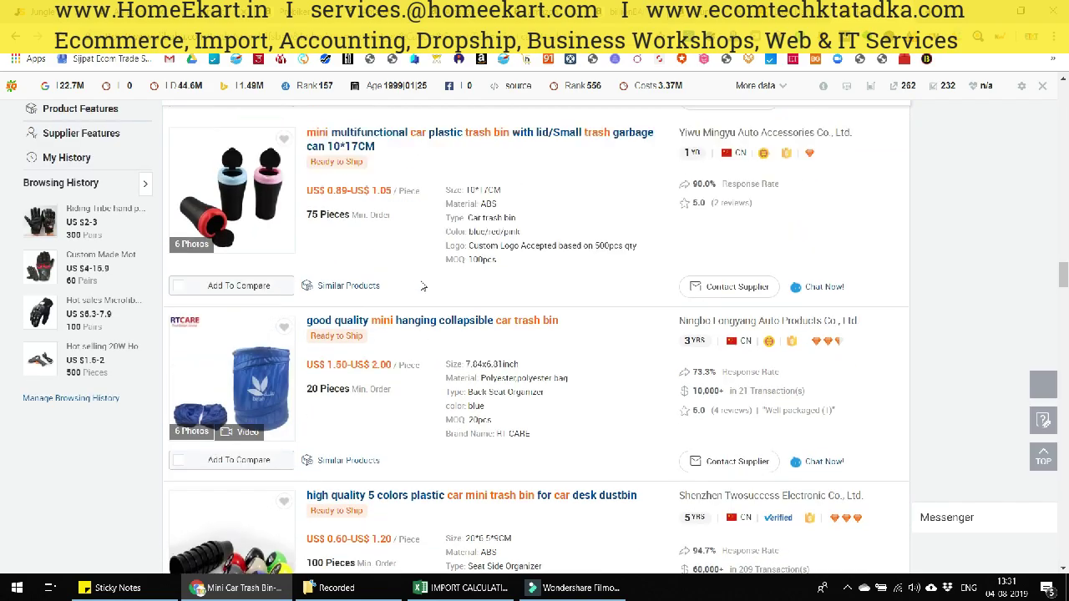
{"action": "scroll", "coordinate": [423, 287], "scroll_direction": "up", "scroll_amount": 3}
{"action": "scroll", "coordinate": [422, 286], "scroll_direction": "down", "scroll_amount": 7}
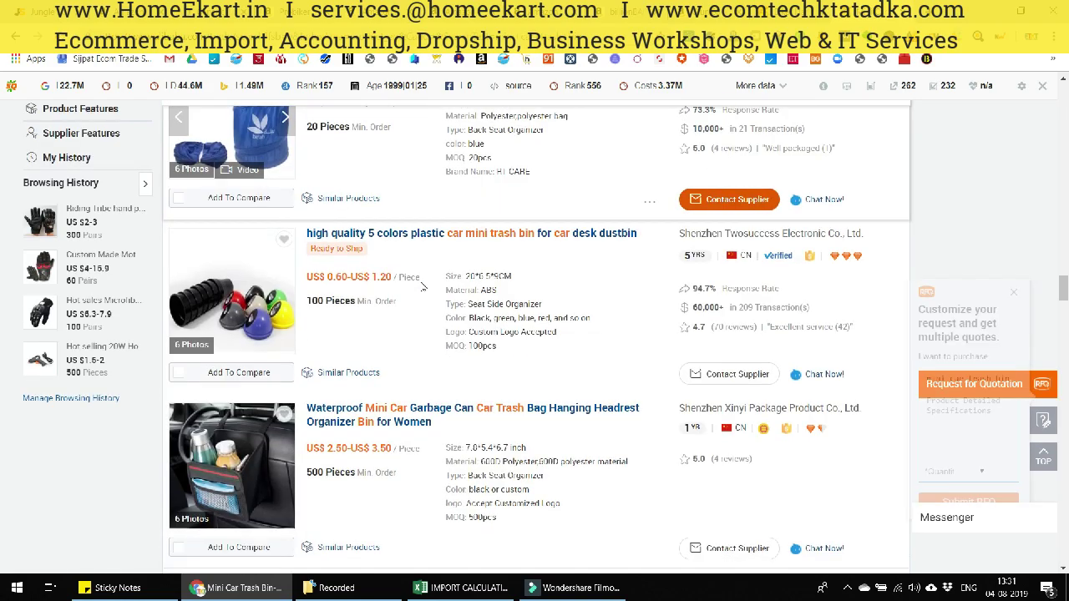
{"action": "scroll", "coordinate": [423, 286], "scroll_direction": "down", "scroll_amount": 1}
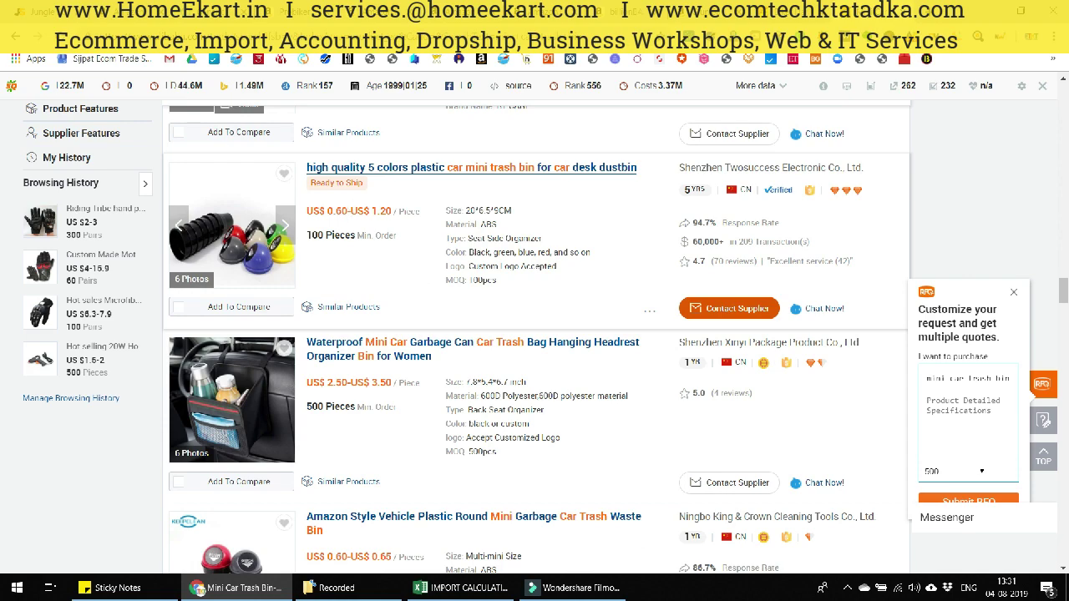
{"action": "scroll", "coordinate": [431, 250], "scroll_direction": "down", "scroll_amount": 5}
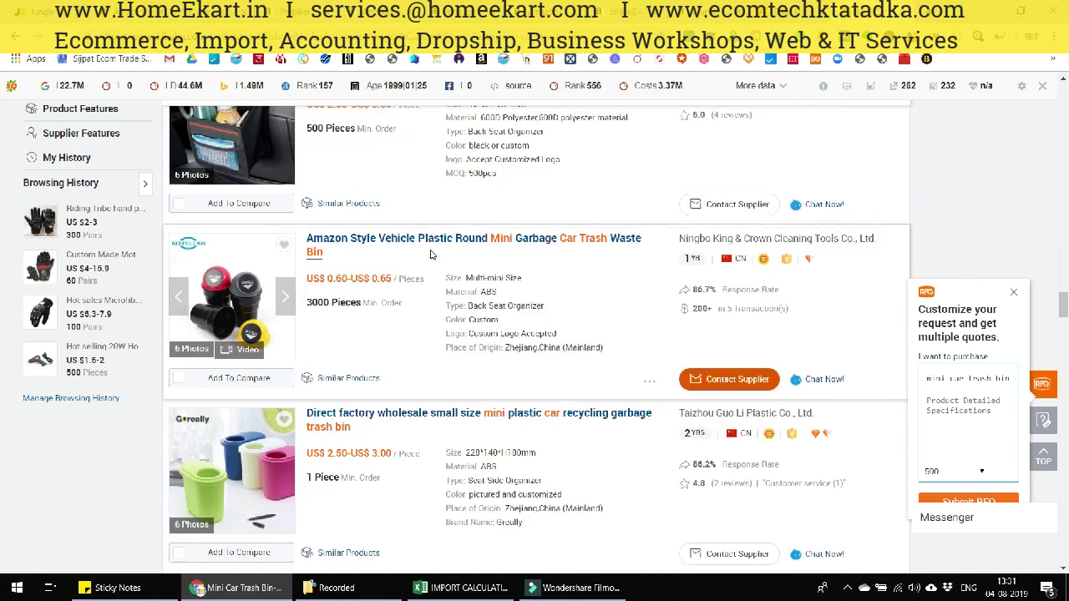
{"action": "scroll", "coordinate": [420, 262], "scroll_direction": "up", "scroll_amount": 1}
{"action": "scroll", "coordinate": [419, 267], "scroll_direction": "down", "scroll_amount": 2}
{"action": "scroll", "coordinate": [419, 268], "scroll_direction": "down", "scroll_amount": 2}
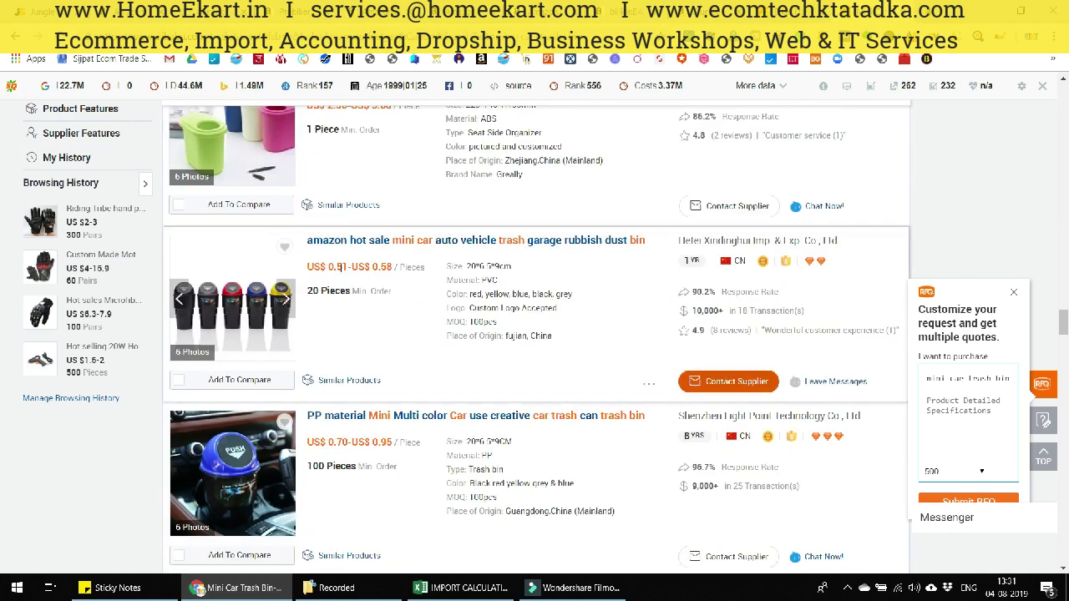
Look through further Alibaba trash bin listings, including foldable and hanging types, comparing their prices, minimum orders and materials.
{"action": "scroll", "coordinate": [409, 267], "scroll_direction": "down", "scroll_amount": 3}
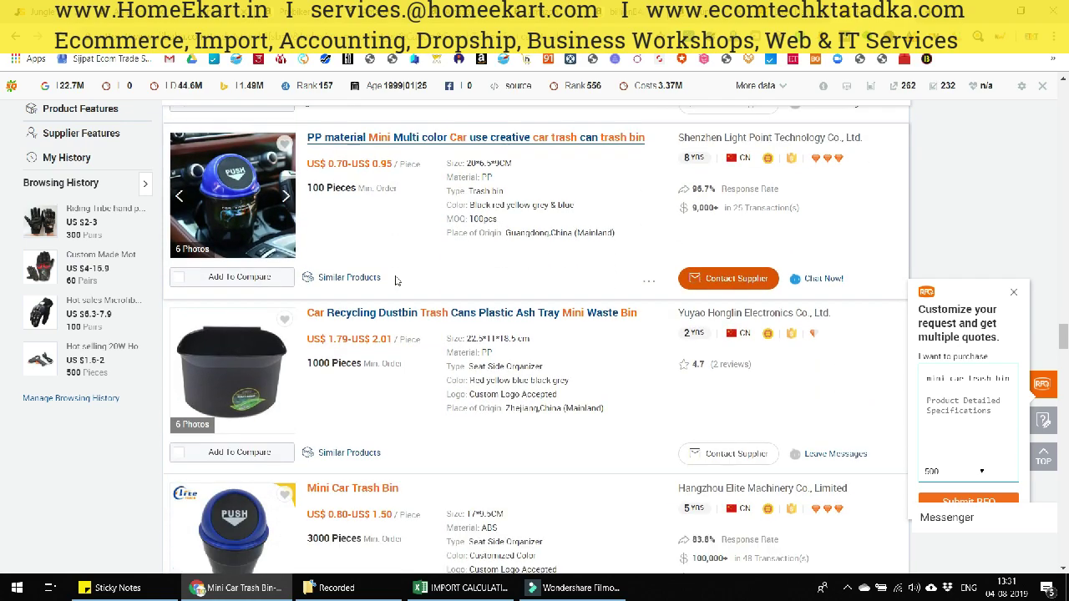
{"action": "scroll", "coordinate": [410, 243], "scroll_direction": "down", "scroll_amount": 3}
{"action": "scroll", "coordinate": [417, 276], "scroll_direction": "down", "scroll_amount": 6}
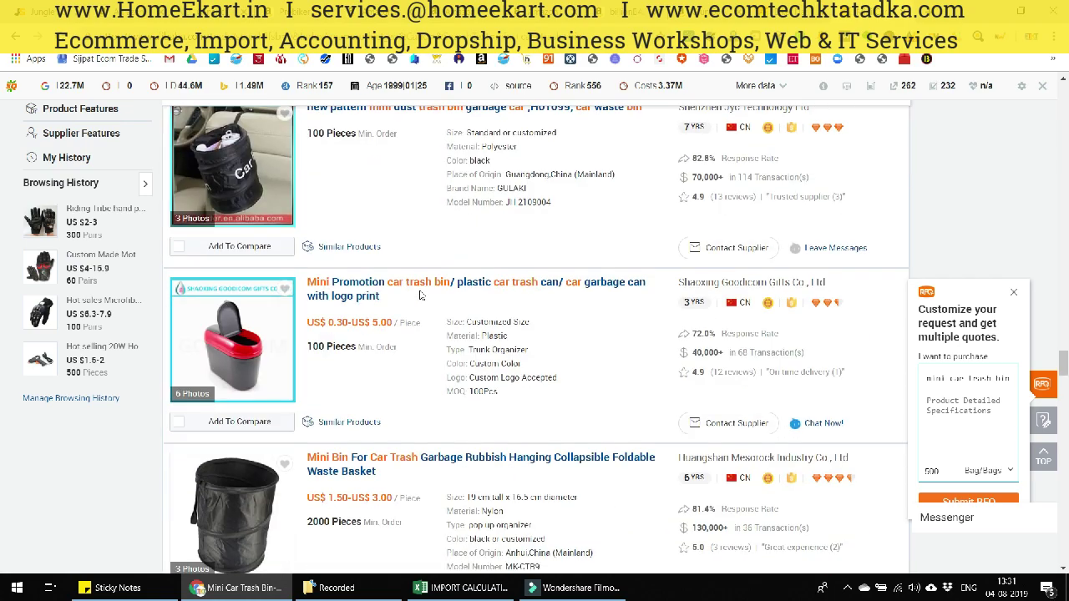
{"action": "scroll", "coordinate": [419, 294], "scroll_direction": "down", "scroll_amount": 10}
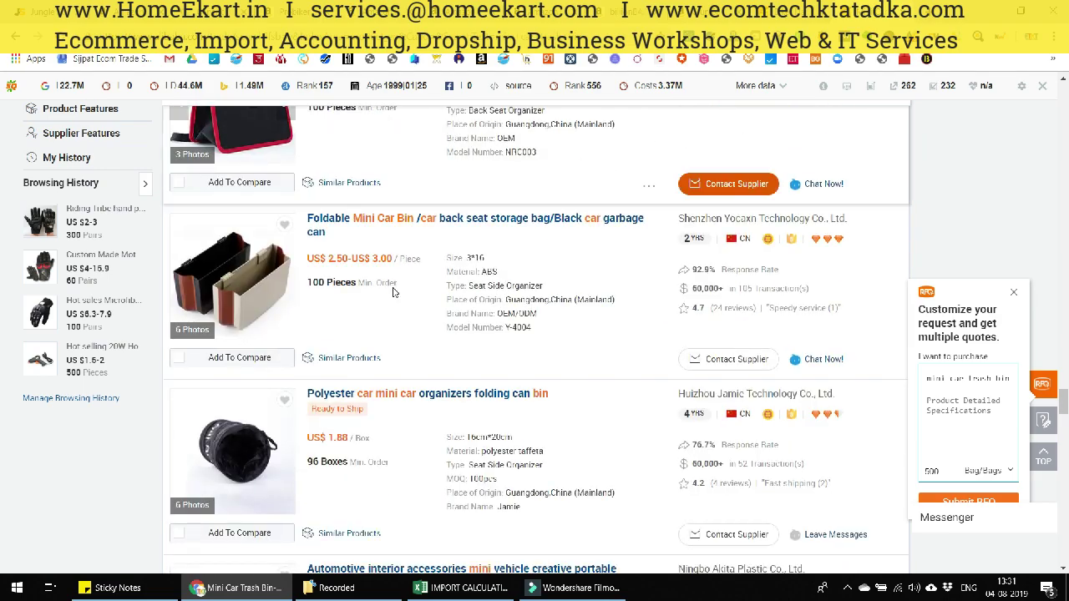
{"action": "scroll", "coordinate": [396, 293], "scroll_direction": "down", "scroll_amount": 4}
{"action": "scroll", "coordinate": [399, 309], "scroll_direction": "up", "scroll_amount": 15}
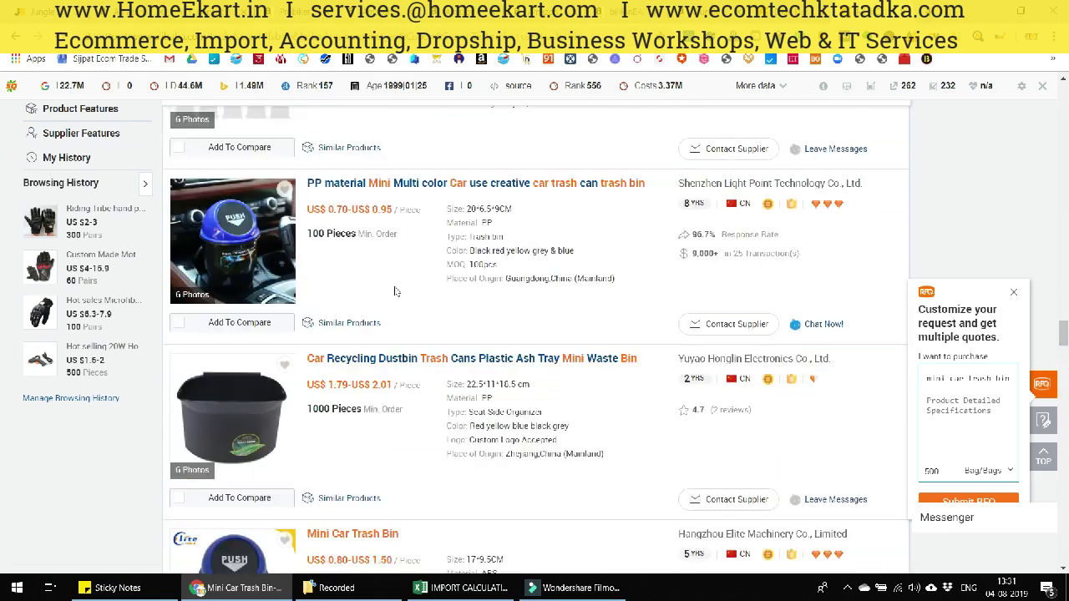
{"action": "scroll", "coordinate": [401, 334], "scroll_direction": "up", "scroll_amount": 15}
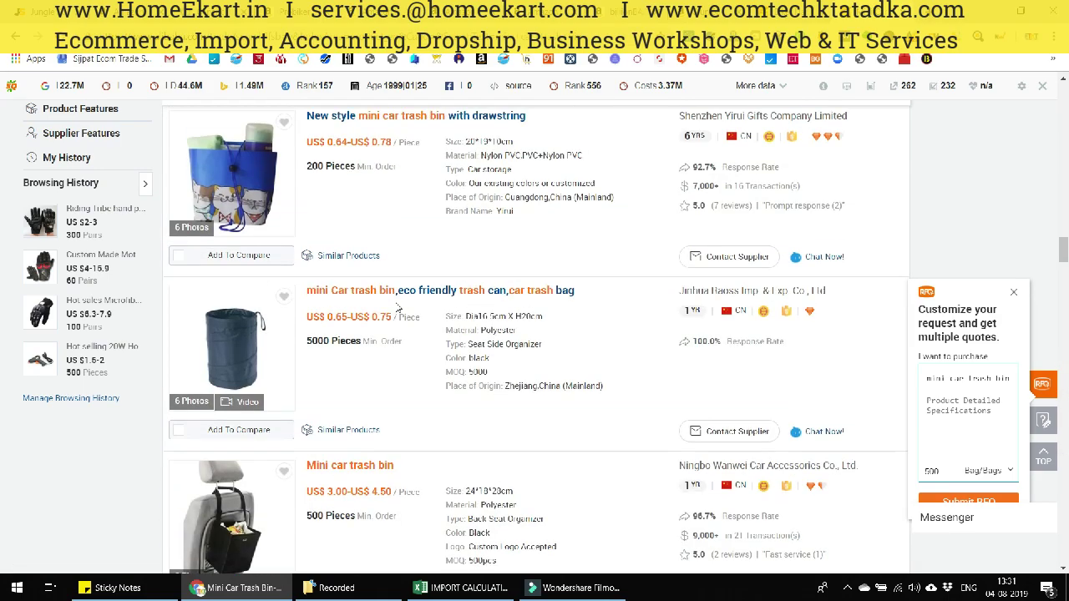
{"action": "scroll", "coordinate": [404, 365], "scroll_direction": "up", "scroll_amount": 2}
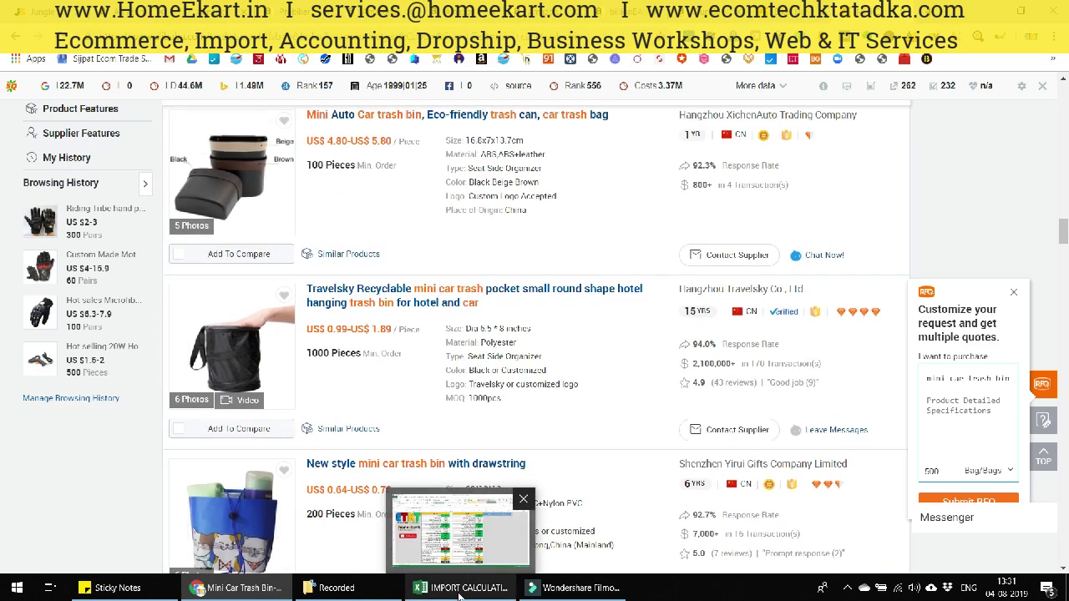
Switch to the import calculation workbook in Excel and set the EXW price per piece to 0.51 for both sea and air.
{"action": "left_click", "coordinate": [458, 596]}
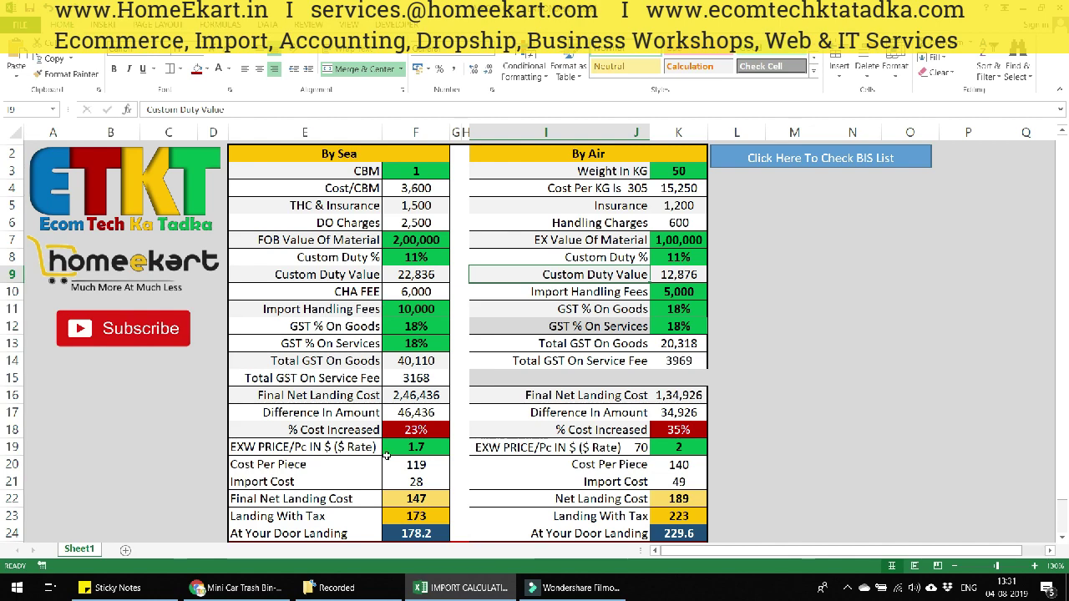
{"action": "left_click", "coordinate": [416, 448]}
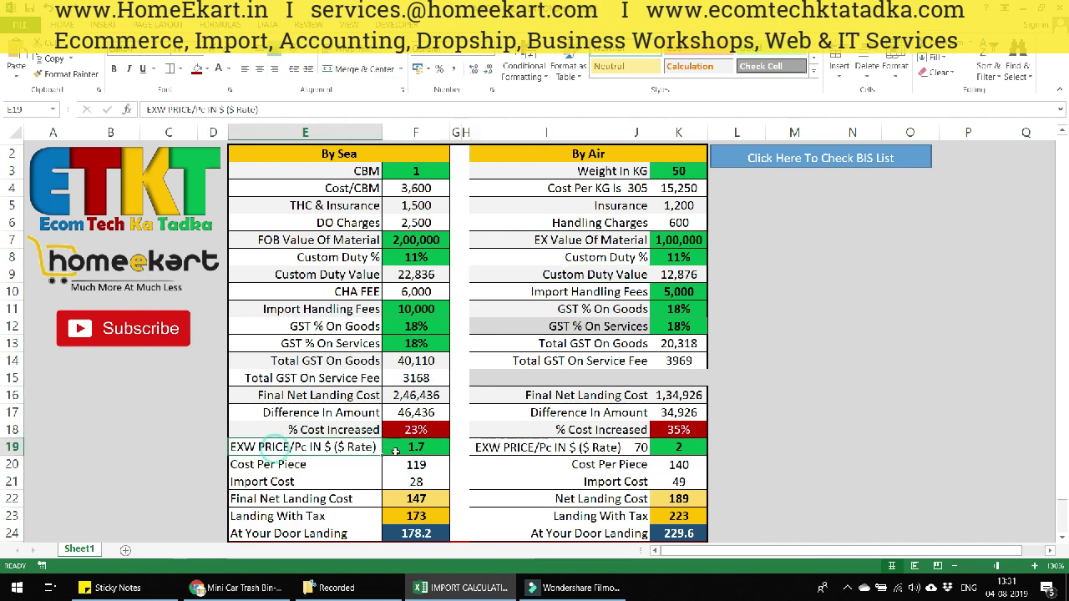
{"action": "type", "text": "0.51"}
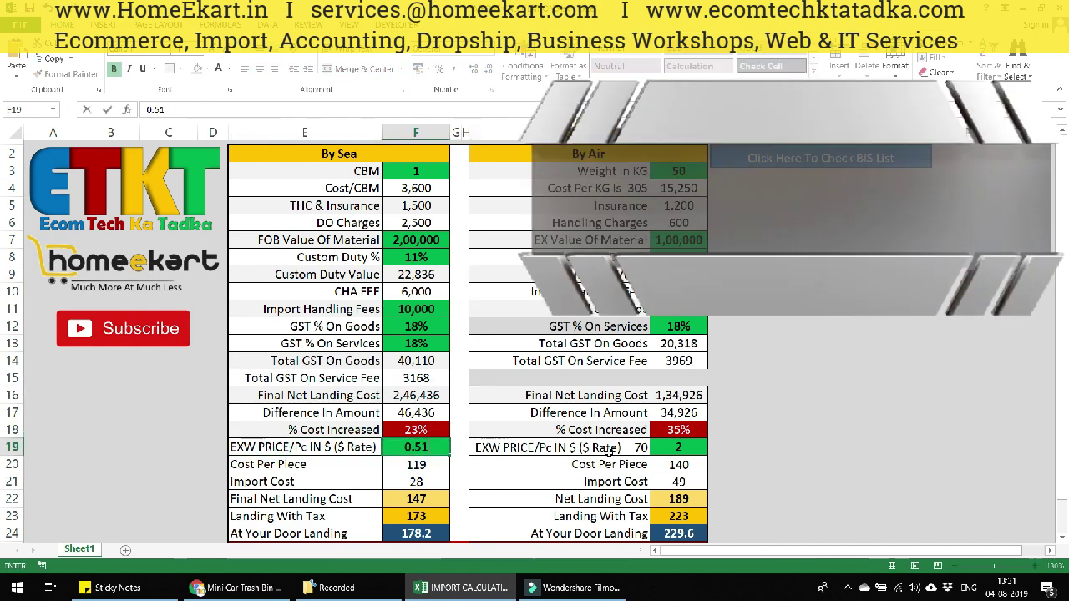
{"action": "key", "text": "Return"}
{"action": "left_click", "coordinate": [678, 448]}
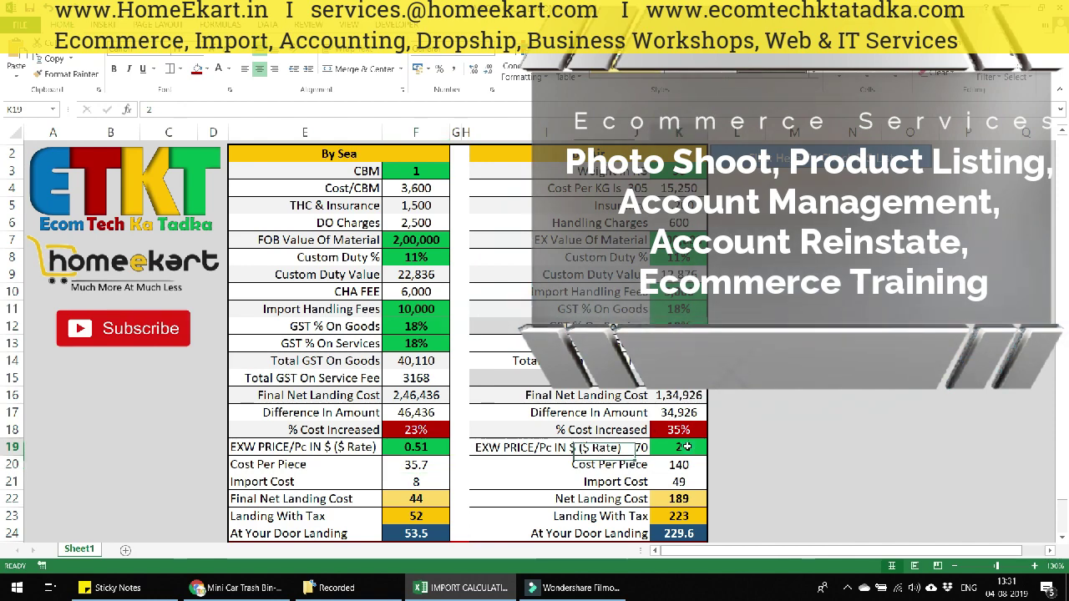
{"action": "type", "text": "0.51"}
{"action": "key", "text": "Return"}
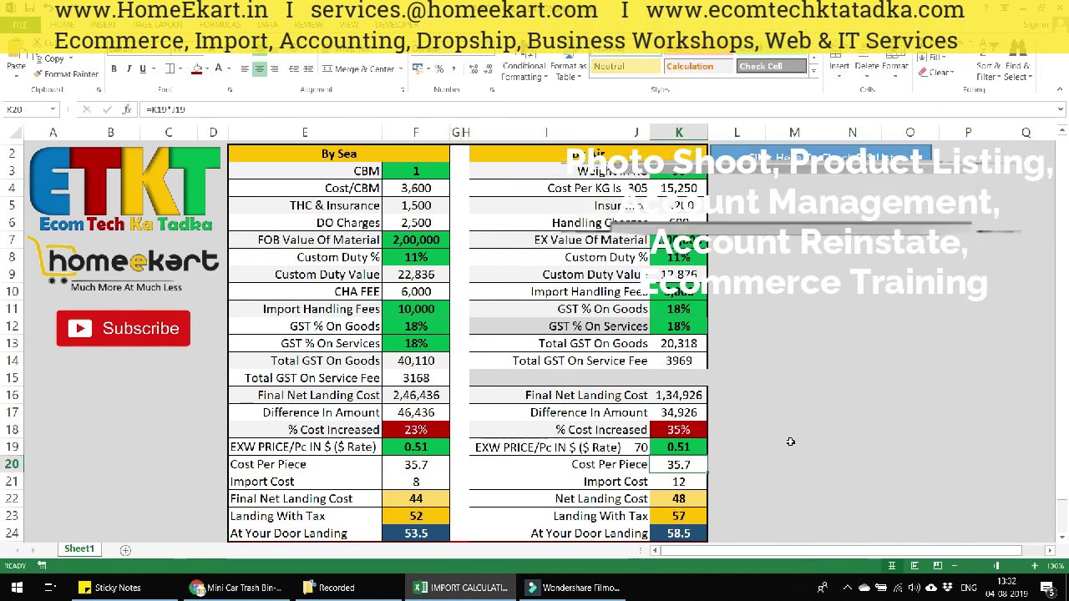
Set the By Sea FOB value of material to 100000 and check it against the By Air material value.
{"action": "left_click", "coordinate": [412, 171]}
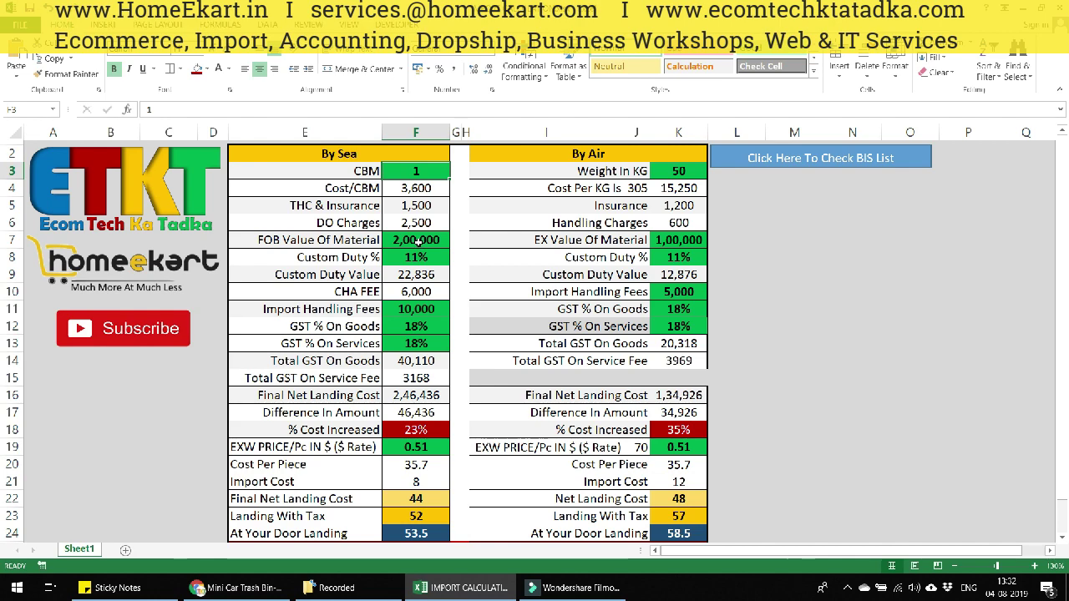
{"action": "left_click", "coordinate": [418, 240]}
{"action": "type", "text": "100000"}
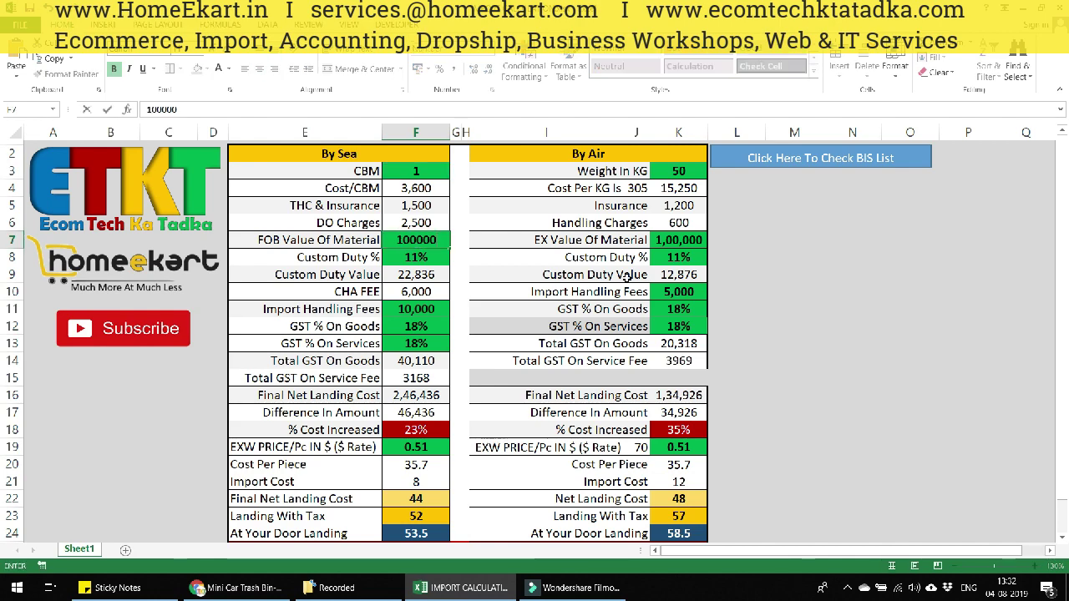
{"action": "key", "text": "Return"}
{"action": "left_click", "coordinate": [659, 242]}
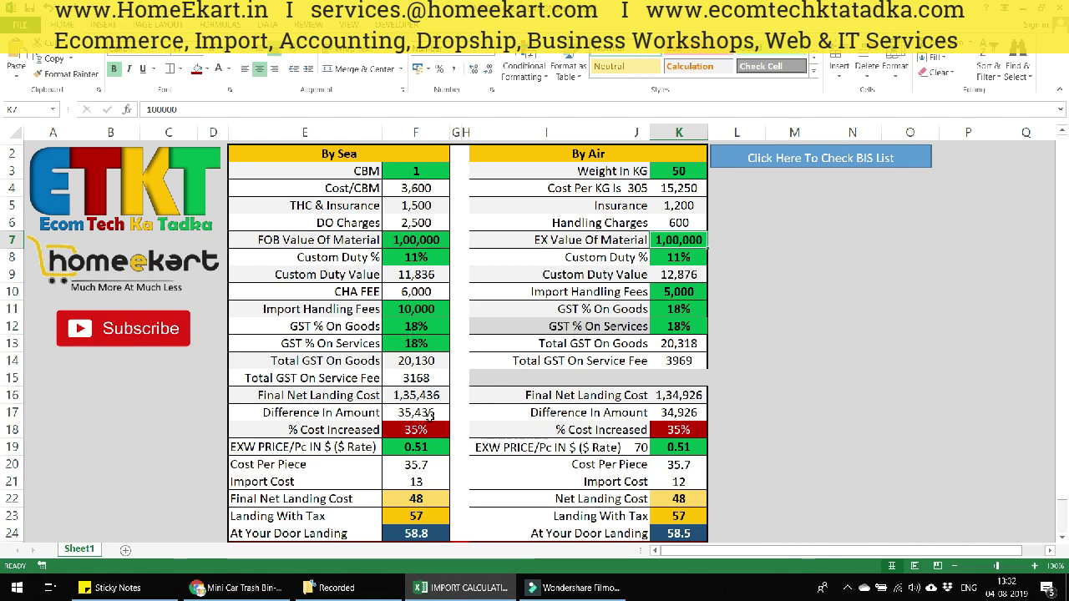
Review the By Sea CBM, cost per CBM, custom duty percentage and the cost cells that feed the custom duty value.
{"action": "left_click", "coordinate": [420, 174]}
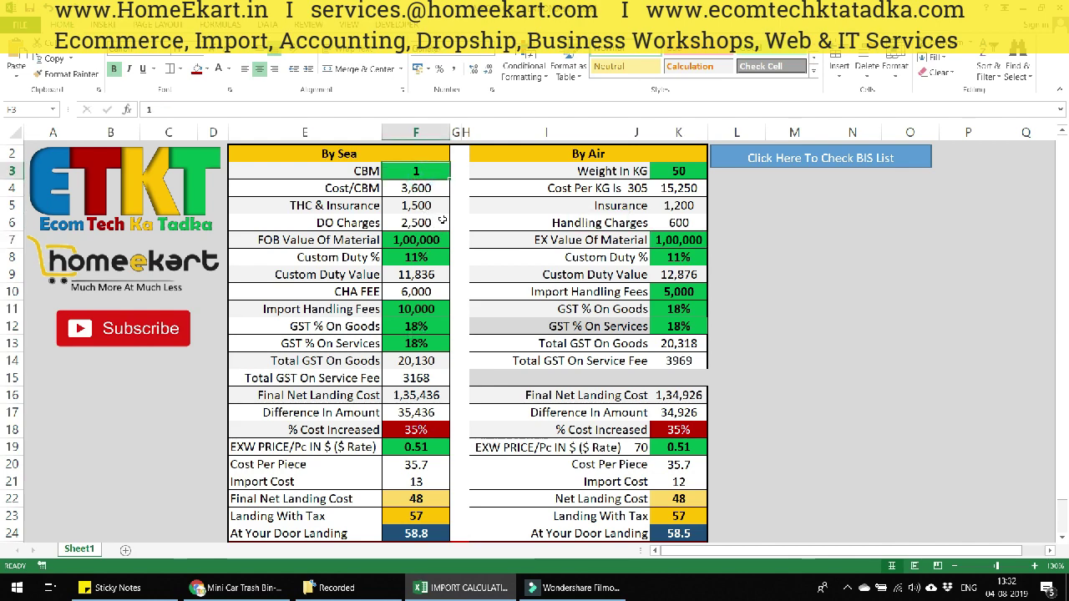
{"action": "left_click", "coordinate": [419, 188]}
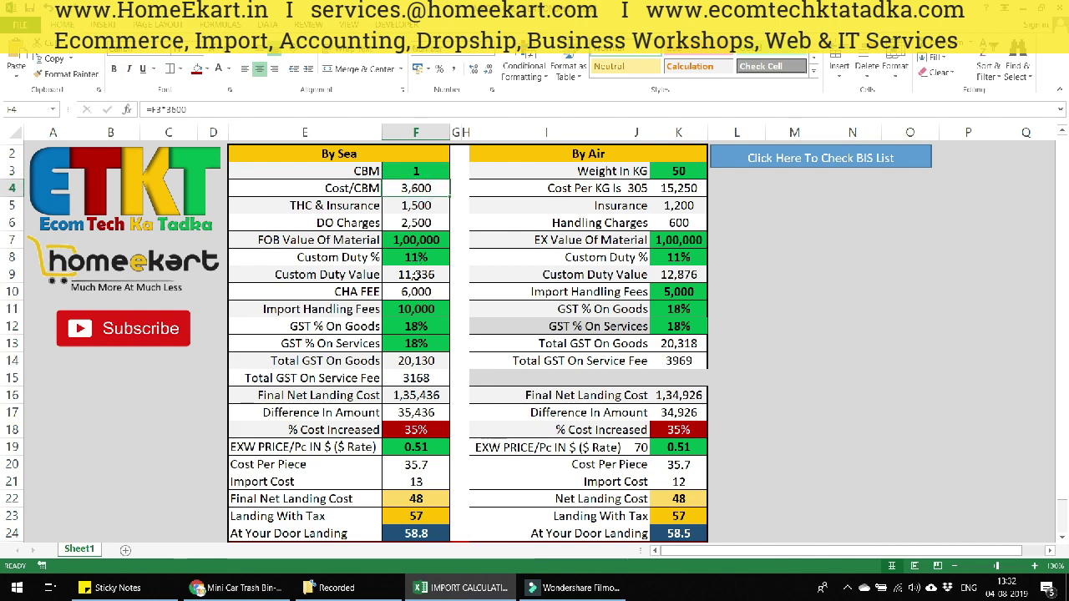
{"action": "left_click", "coordinate": [425, 259]}
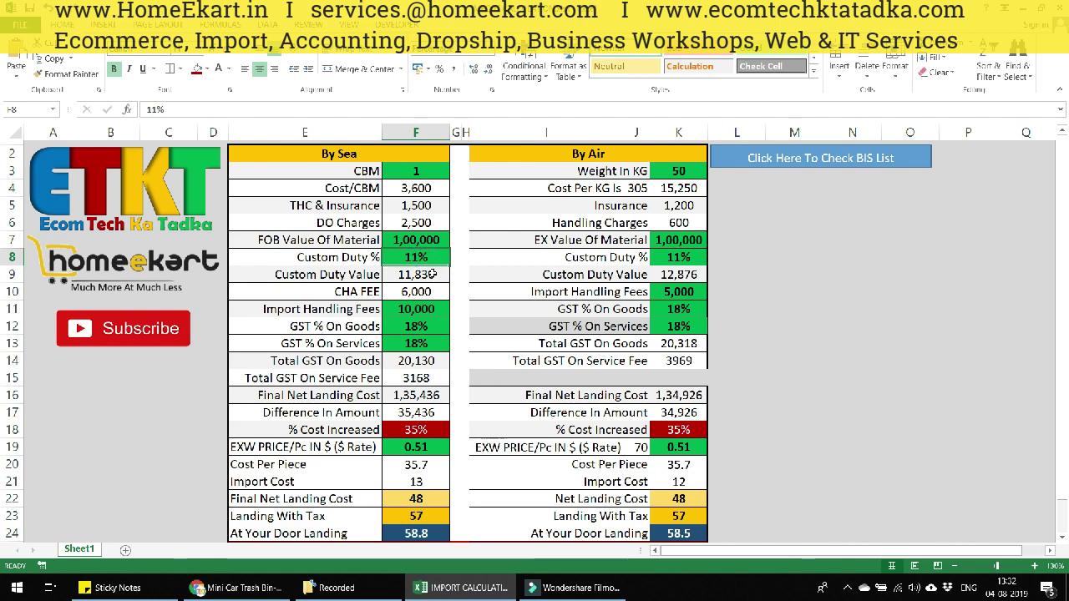
{"action": "left_click", "coordinate": [433, 274]}
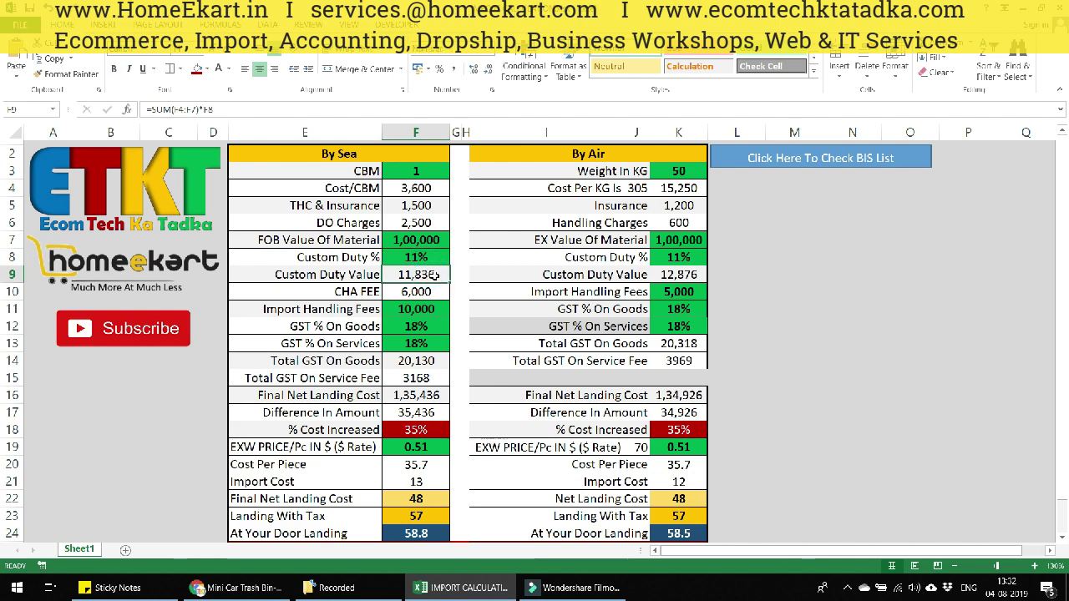
{"action": "left_click_drag", "start_coordinate": [422, 189], "coordinate": [421, 242]}
{"action": "left_click_drag", "start_coordinate": [430, 188], "coordinate": [424, 240]}
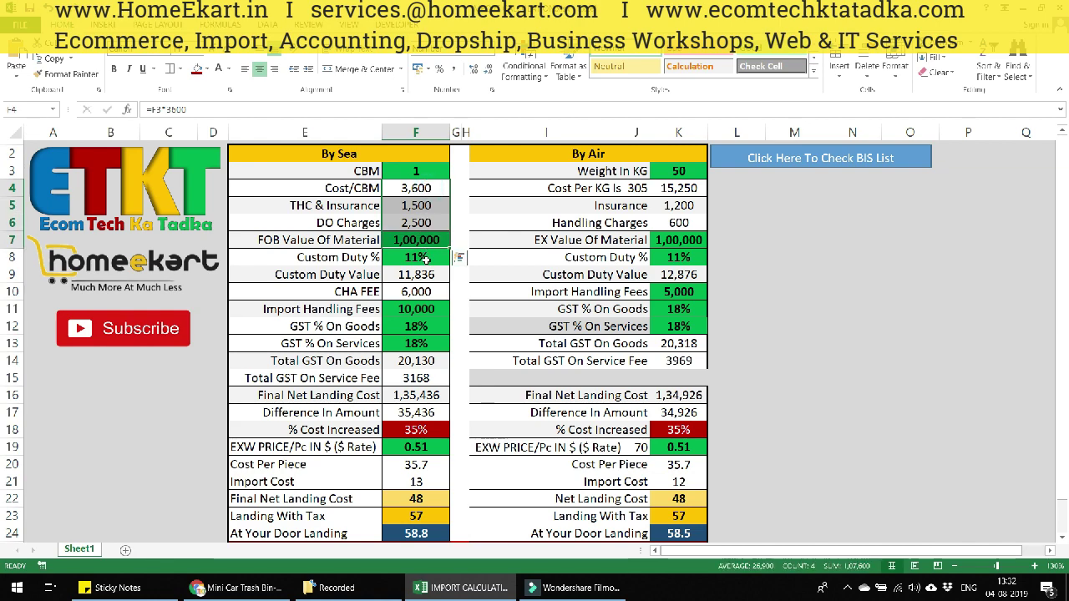
Set the By Sea import handling fees to 5000 and check the resulting At Your Door Landing cost.
{"action": "left_click", "coordinate": [418, 308]}
{"action": "type", "text": "5000"}
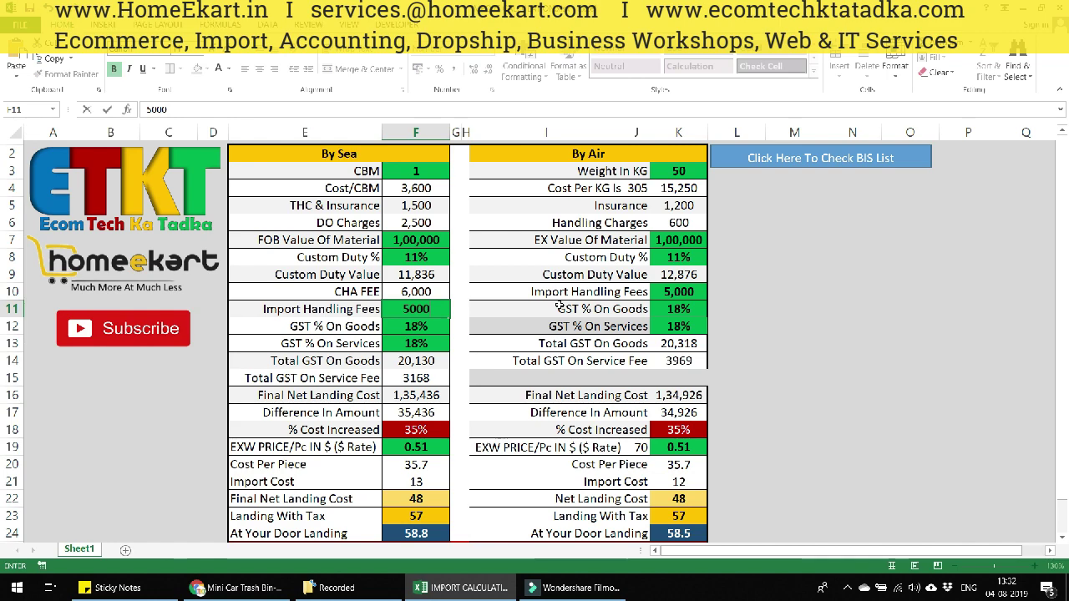
{"action": "key", "text": "Return"}
{"action": "left_click", "coordinate": [427, 309]}
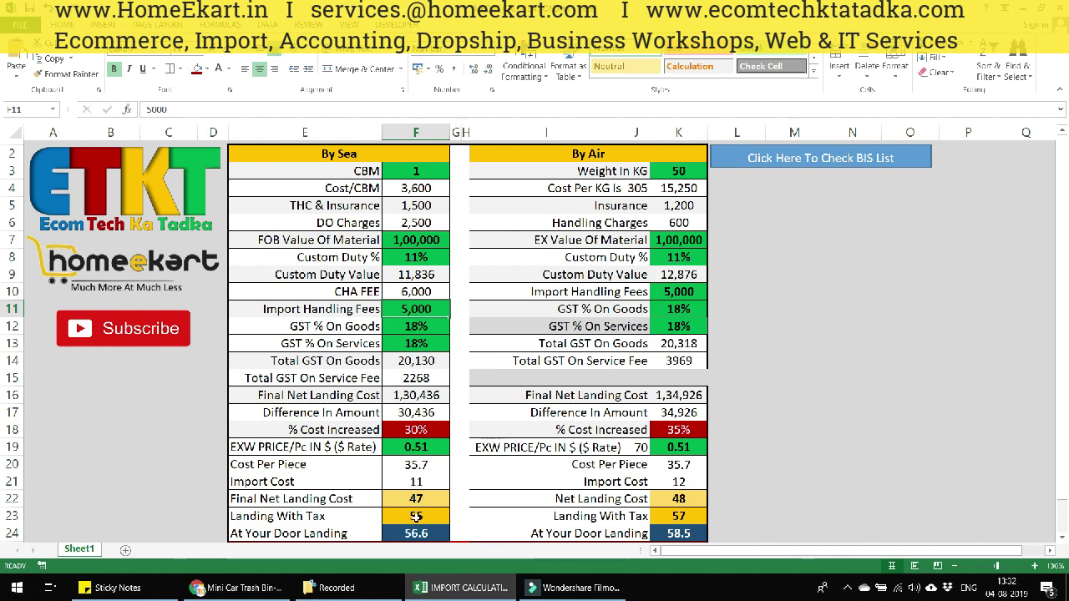
{"action": "left_click", "coordinate": [426, 533]}
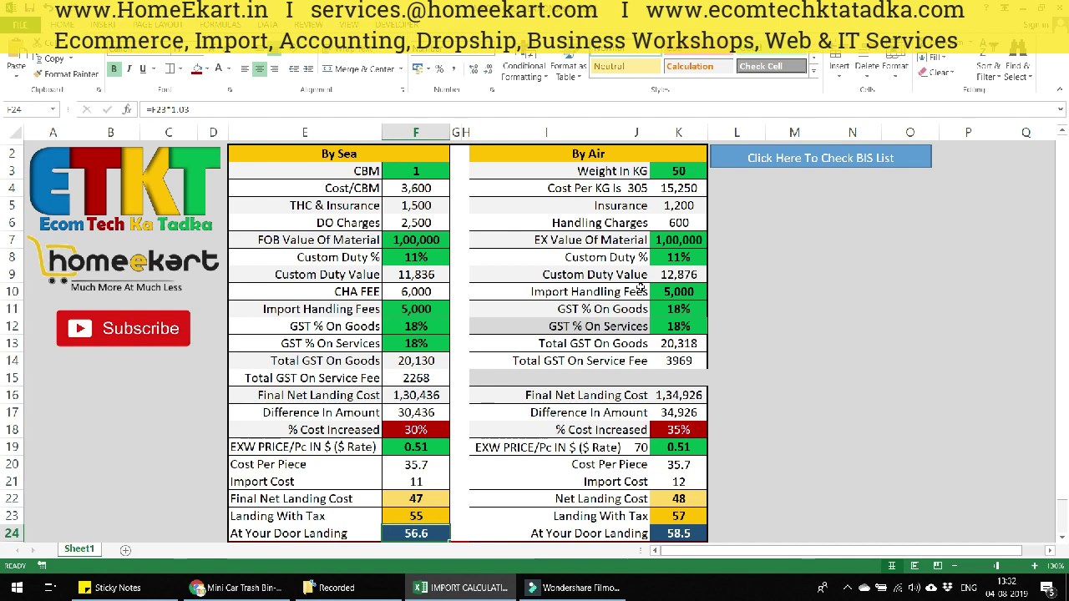
Review the By Air weight, EX value of material and At Your Door Landing cost.
{"action": "left_click", "coordinate": [691, 171]}
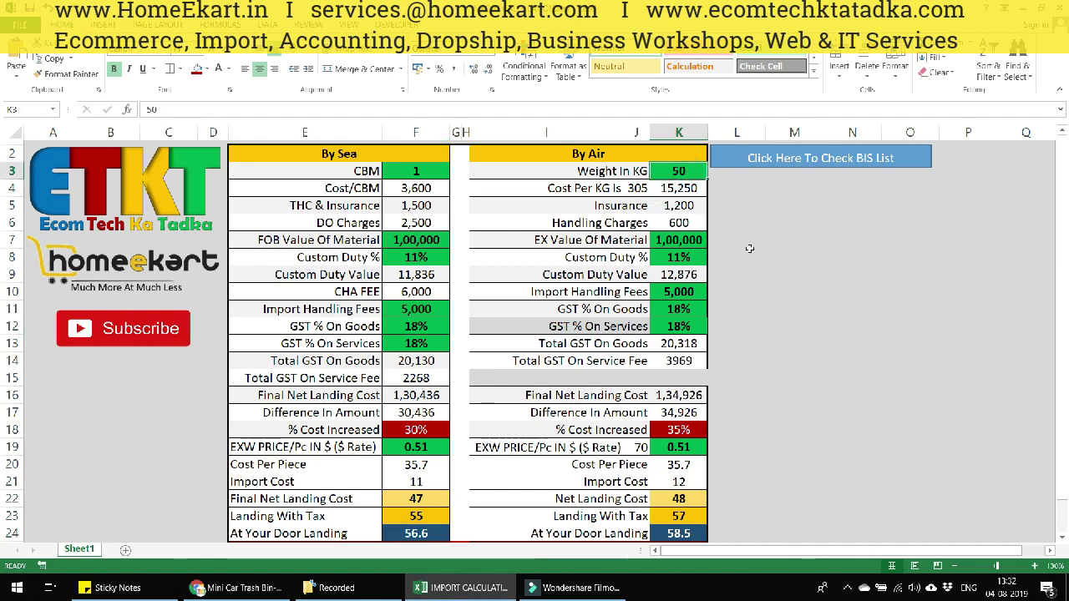
{"action": "left_click", "coordinate": [692, 240]}
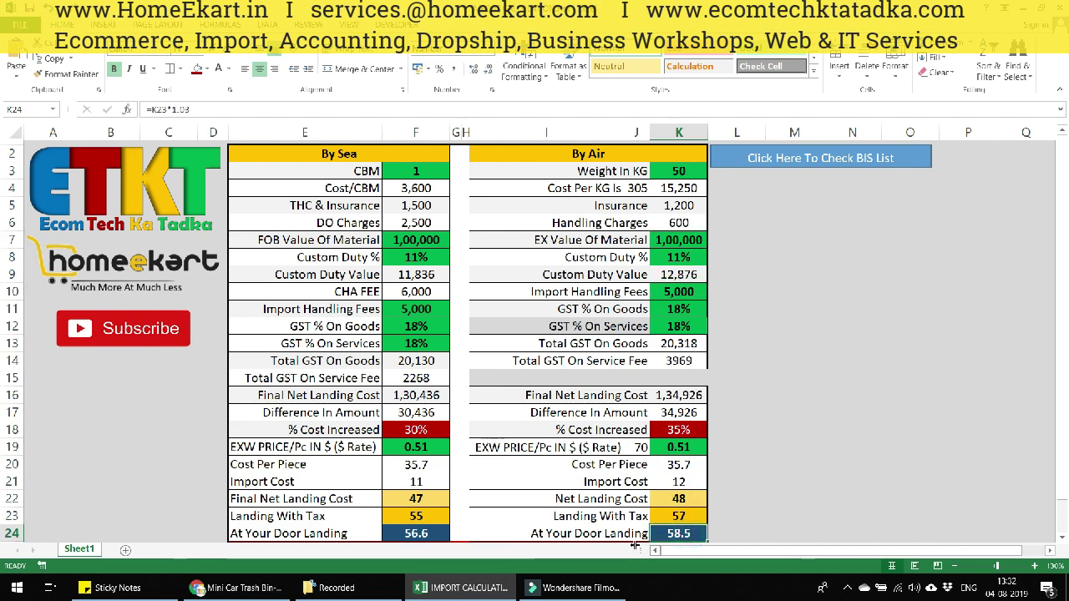
{"action": "left_click", "coordinate": [601, 536]}
{"action": "left_click", "coordinate": [679, 535]}
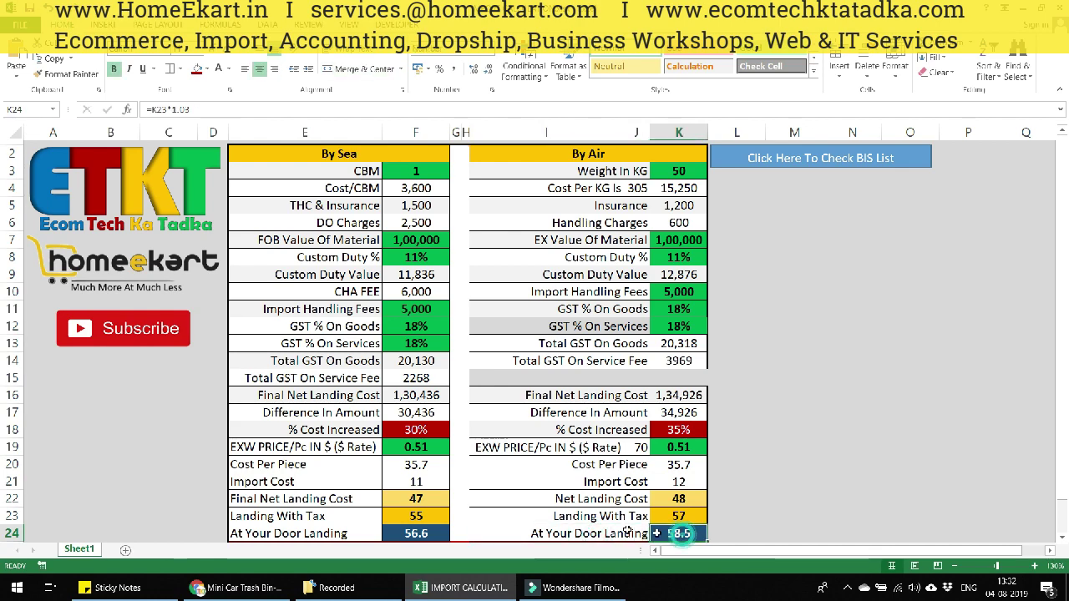
{"action": "left_click", "coordinate": [622, 535]}
{"action": "left_click", "coordinate": [692, 532]}
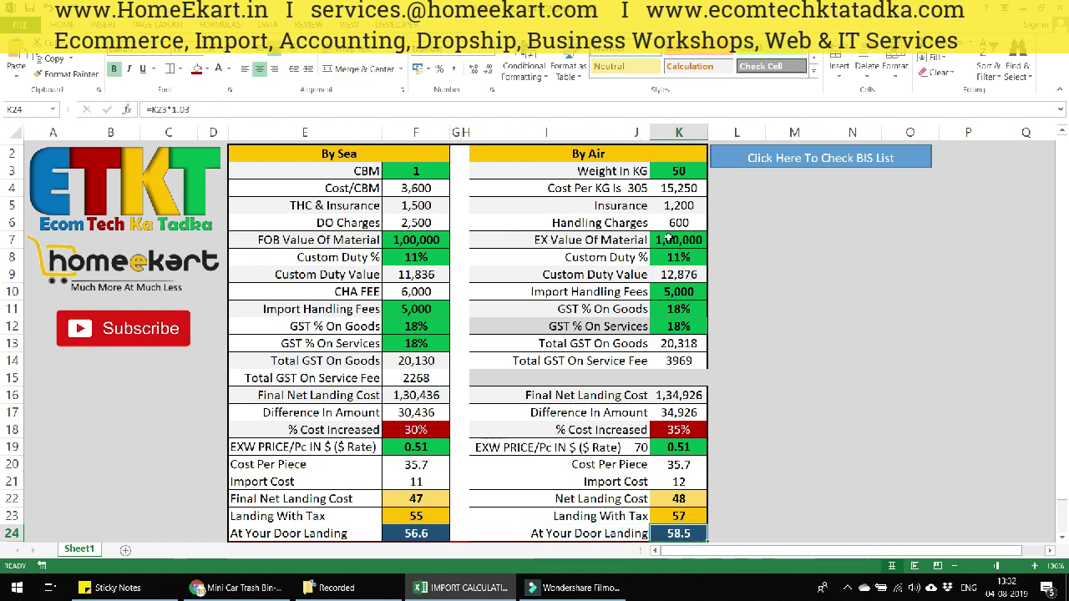
{"action": "left_click", "coordinate": [355, 237]}
Check the Generic (unbranded) black trash bin's Amazon price in the browser against the By Air At Your Door Landing cost in Excel.
{"action": "key", "text": "alt+Tab"}
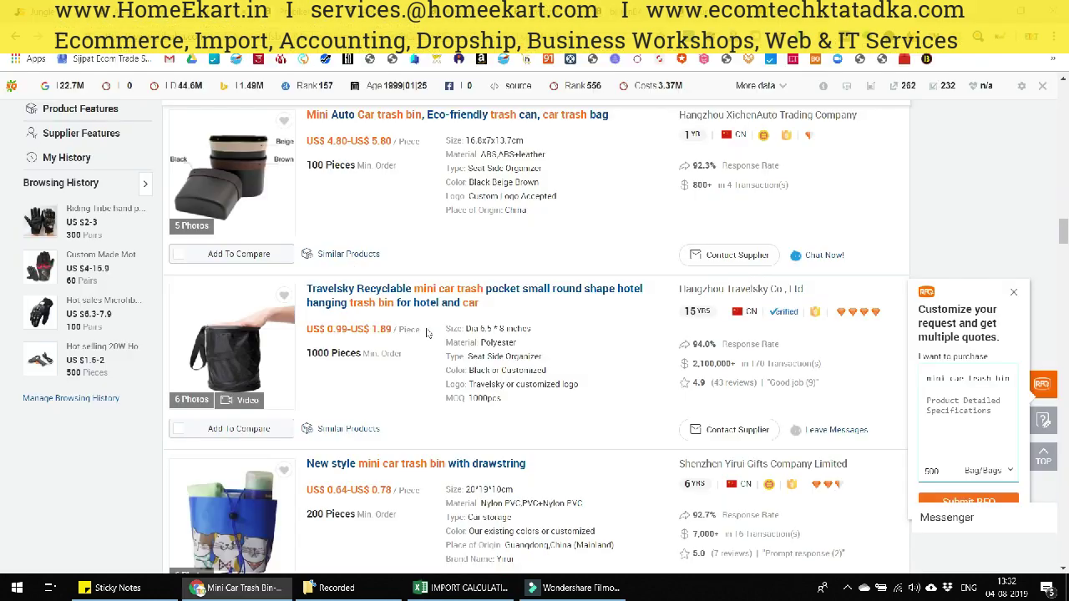
{"action": "key", "text": "ctrl+Tab"}
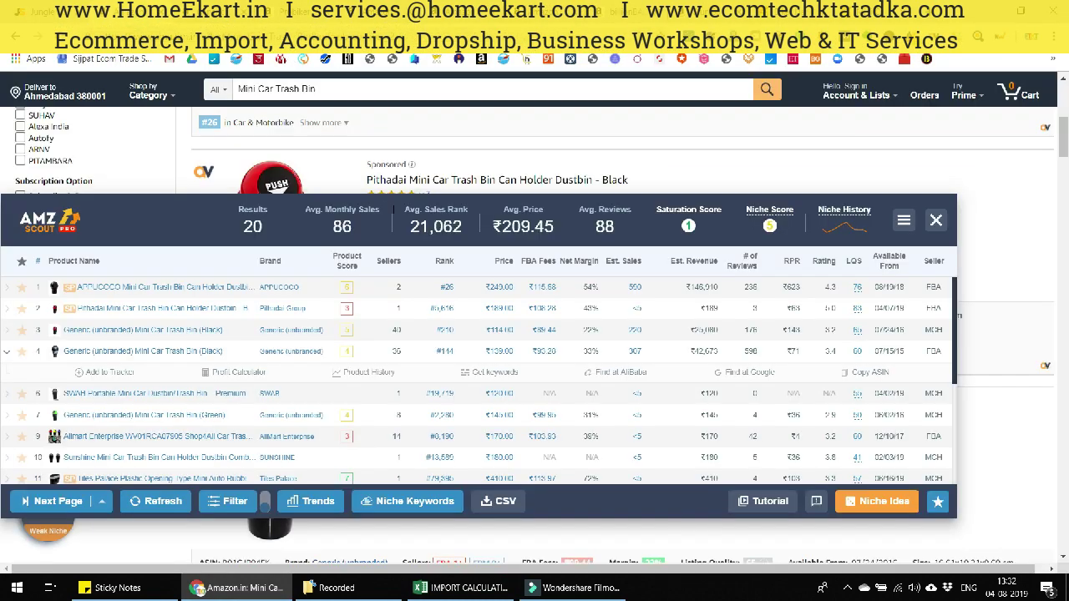
{"action": "key", "text": "ctrl+Tab"}
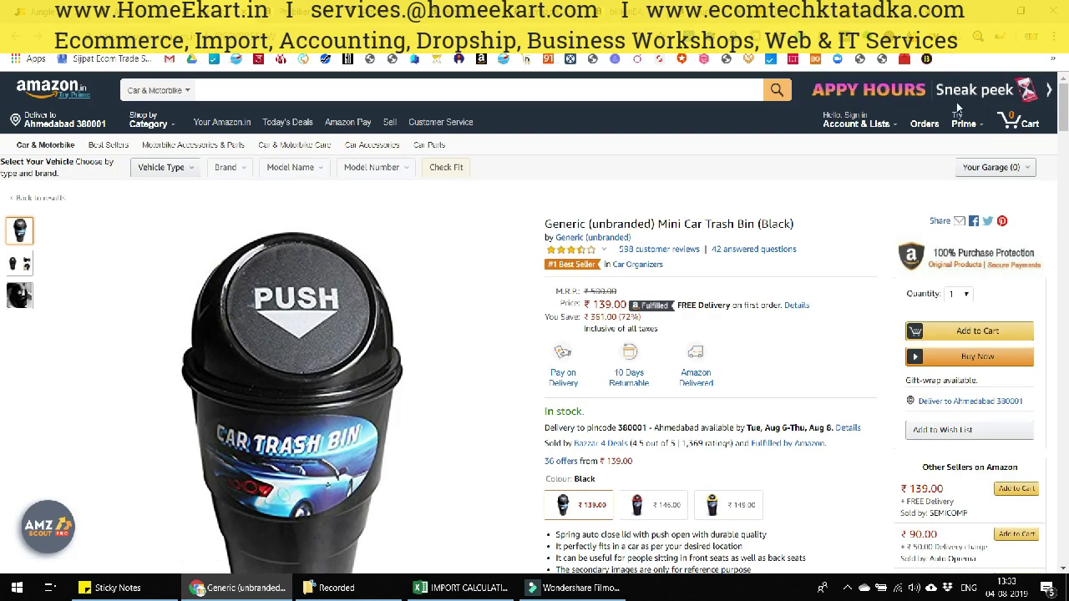
{"action": "left_click", "coordinate": [463, 588]}
{"action": "left_click", "coordinate": [678, 533]}
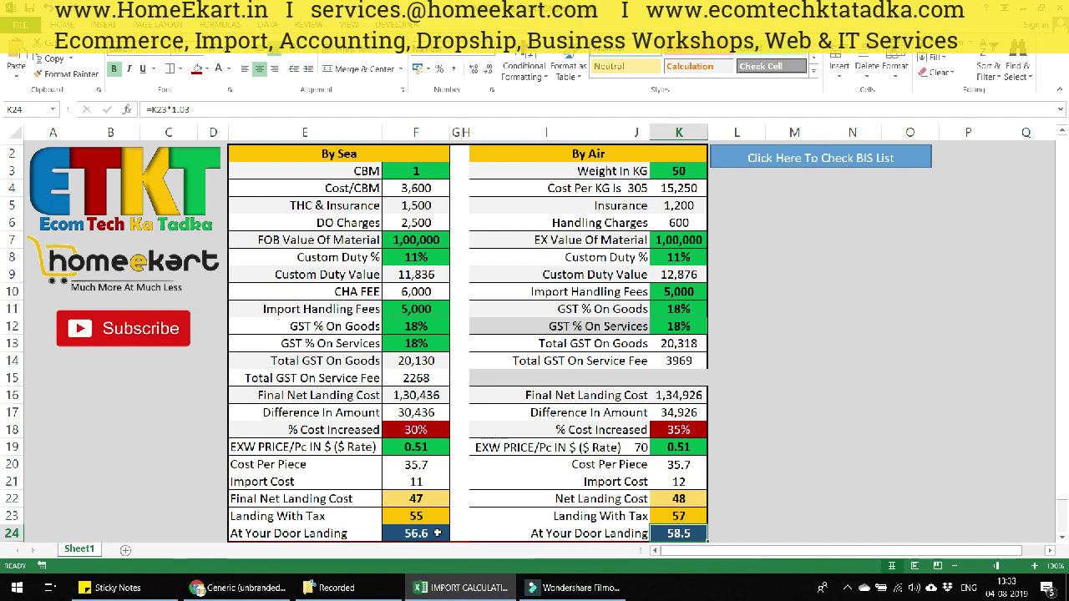
Run the AMZScout FBA calculator on the Generic black trash bin listing in the browser and set the product cost to 58.
{"action": "key", "text": "alt+Tab"}
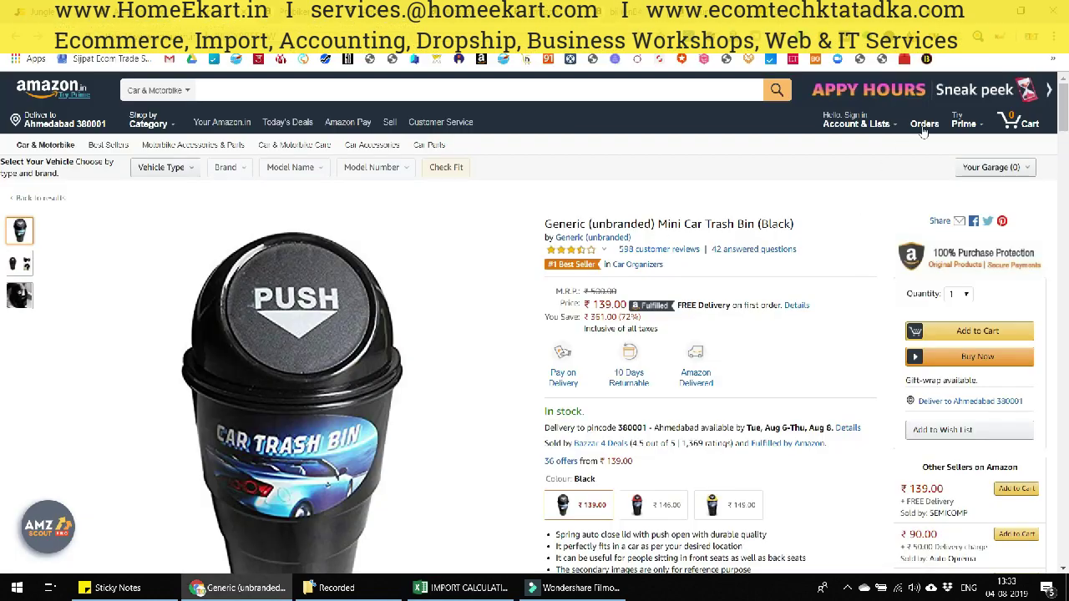
{"action": "left_click", "coordinate": [957, 37]}
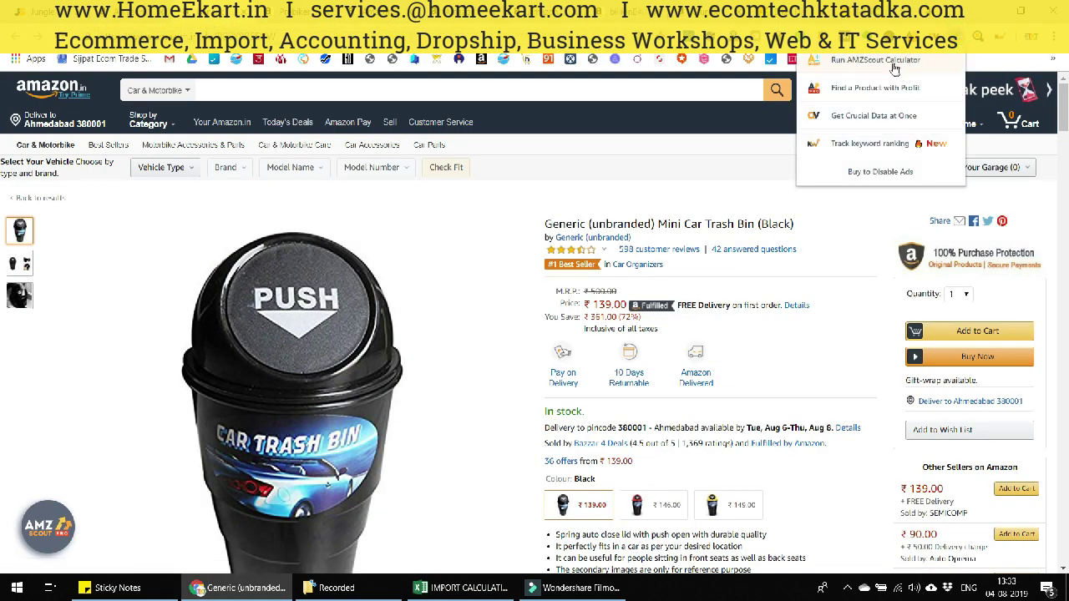
{"action": "left_click", "coordinate": [890, 63]}
{"action": "left_click", "coordinate": [1007, 151]}
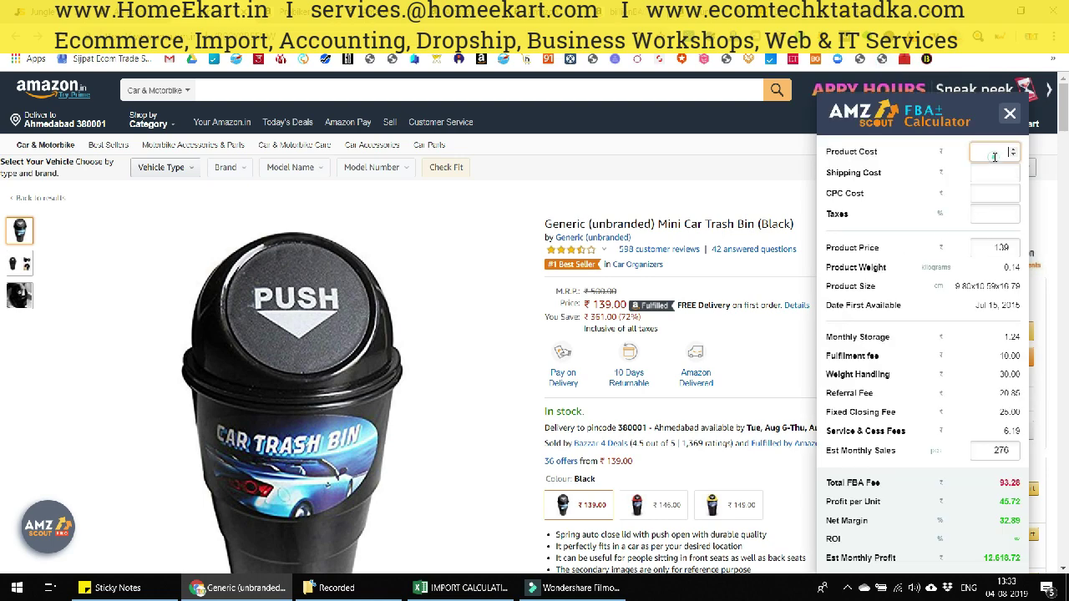
{"action": "type", "text": "58"}
{"action": "left_click", "coordinate": [994, 172]}
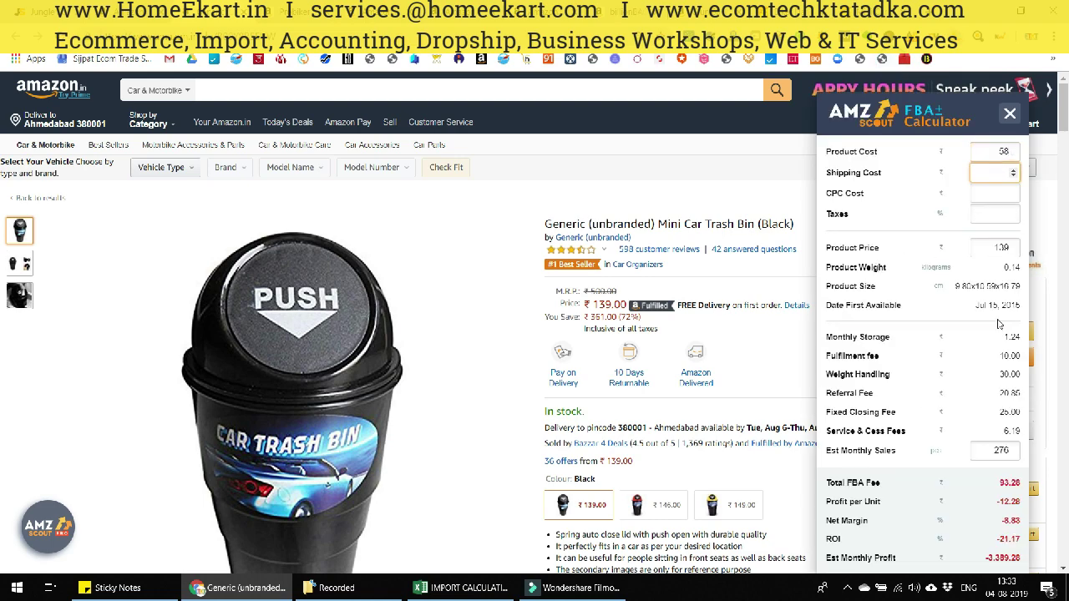
Check the total FBA fee and try product prices of 158, 169 and 179 to compare the profit per unit.
{"action": "double_click", "coordinate": [997, 248]}
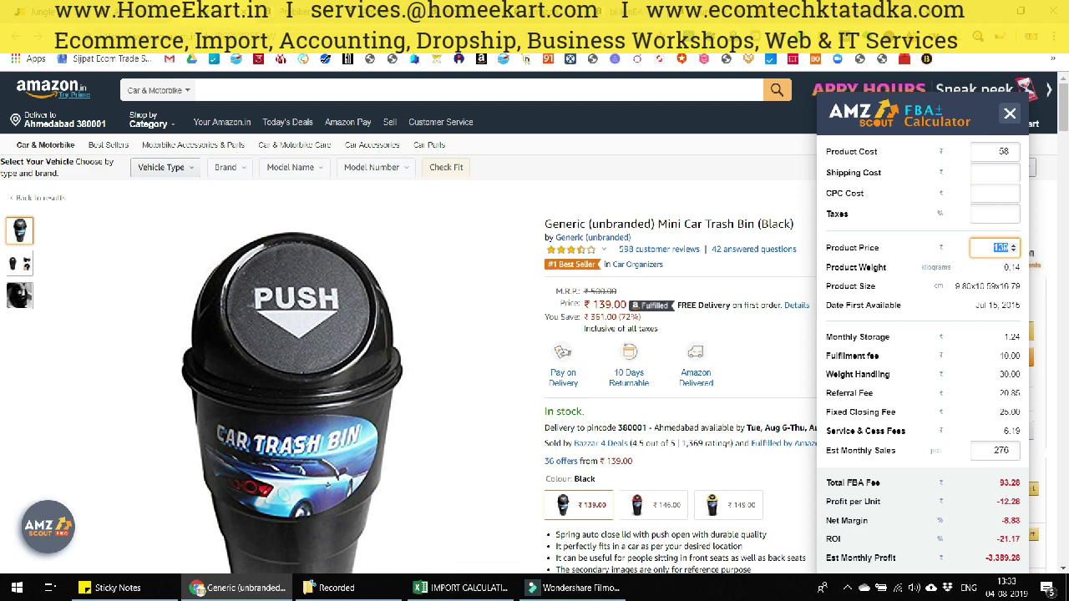
{"action": "left_click_drag", "start_coordinate": [999, 482], "coordinate": [1025, 486]}
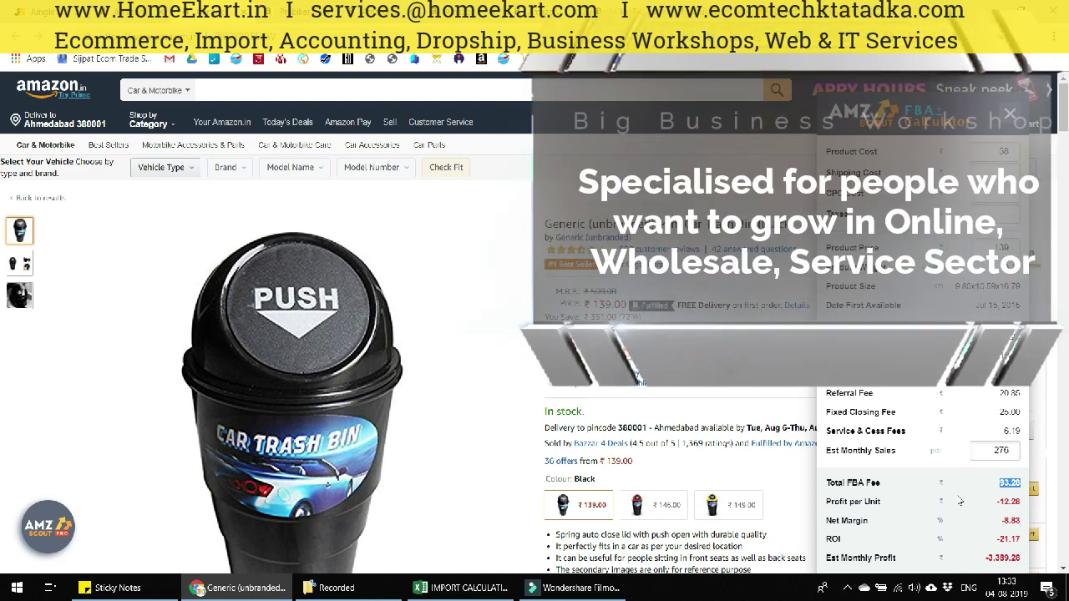
{"action": "left_click_drag", "start_coordinate": [989, 249], "coordinate": [1021, 249]}
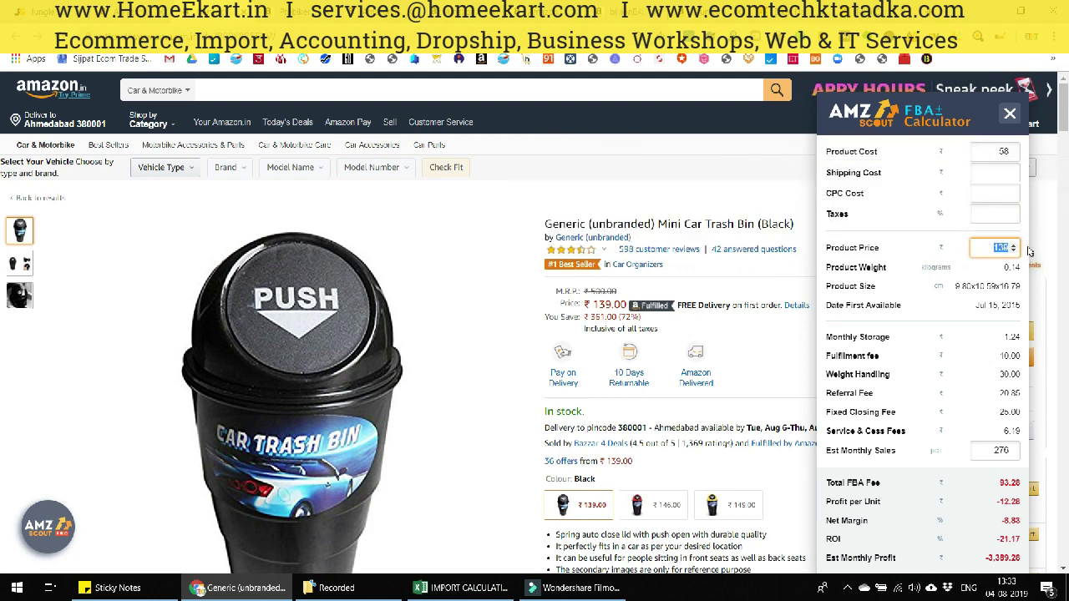
{"action": "type", "text": "158"}
{"action": "left_click_drag", "start_coordinate": [990, 249], "coordinate": [1015, 249]}
{"action": "type", "text": "169"}
{"action": "double_click", "coordinate": [988, 249]}
{"action": "type", "text": "179"}
Set the product price to 199 and the estimated monthly sales to 100 in the FBA calculator.
{"action": "double_click", "coordinate": [987, 248]}
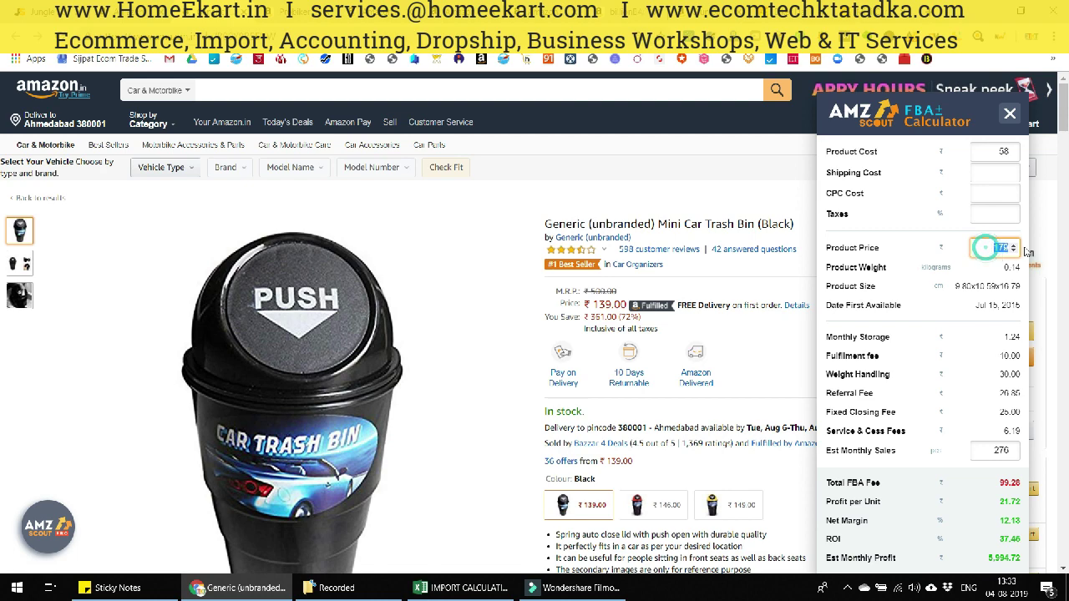
{"action": "type", "text": "199"}
{"action": "left_click", "coordinate": [989, 361]}
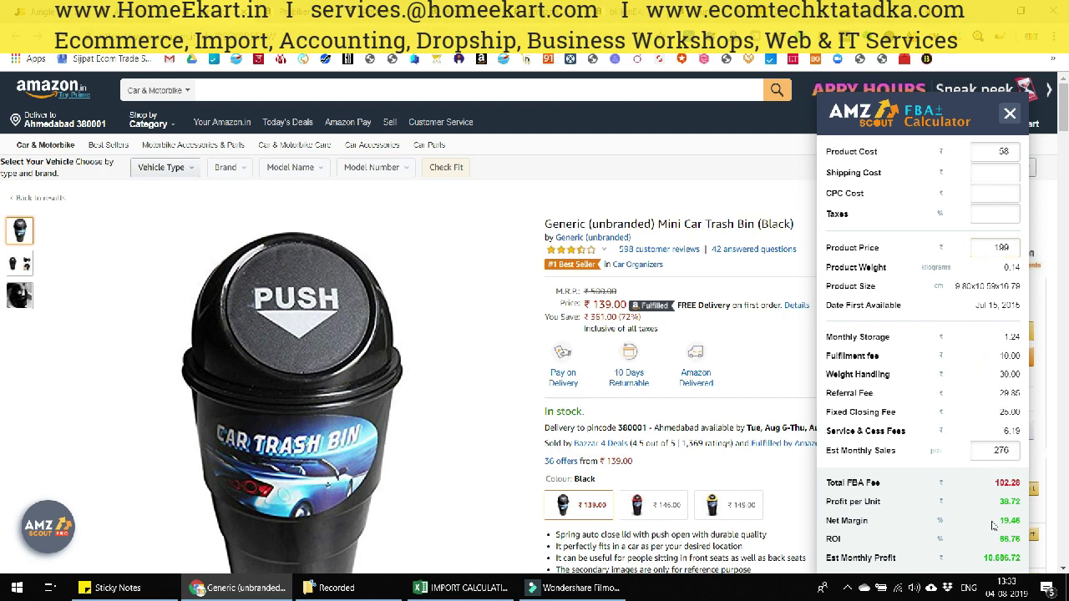
{"action": "double_click", "coordinate": [998, 449]}
{"action": "type", "text": "100"}
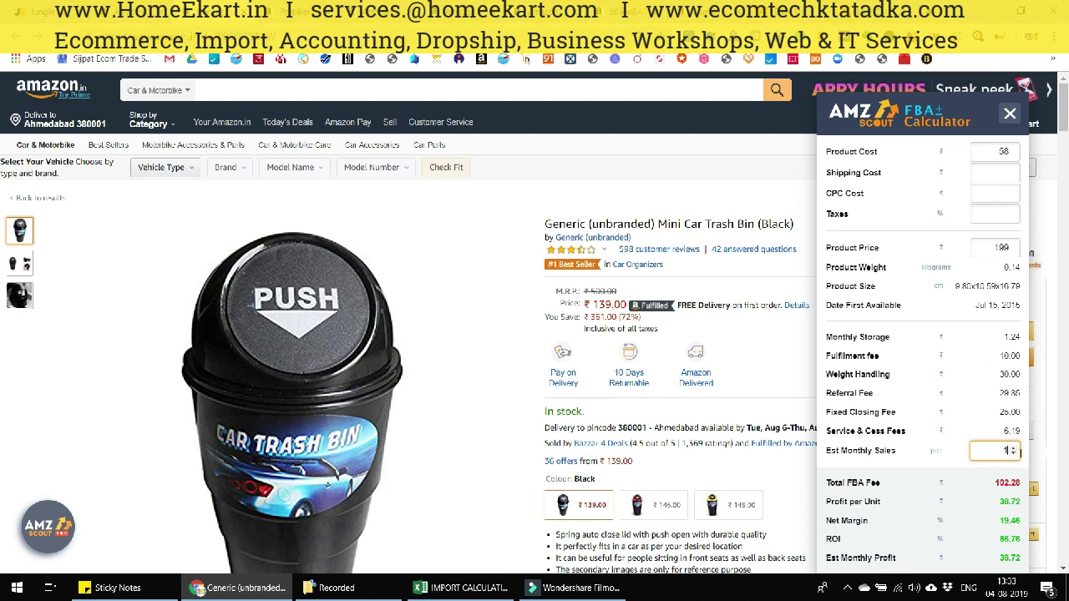
{"action": "left_click", "coordinate": [970, 473]}
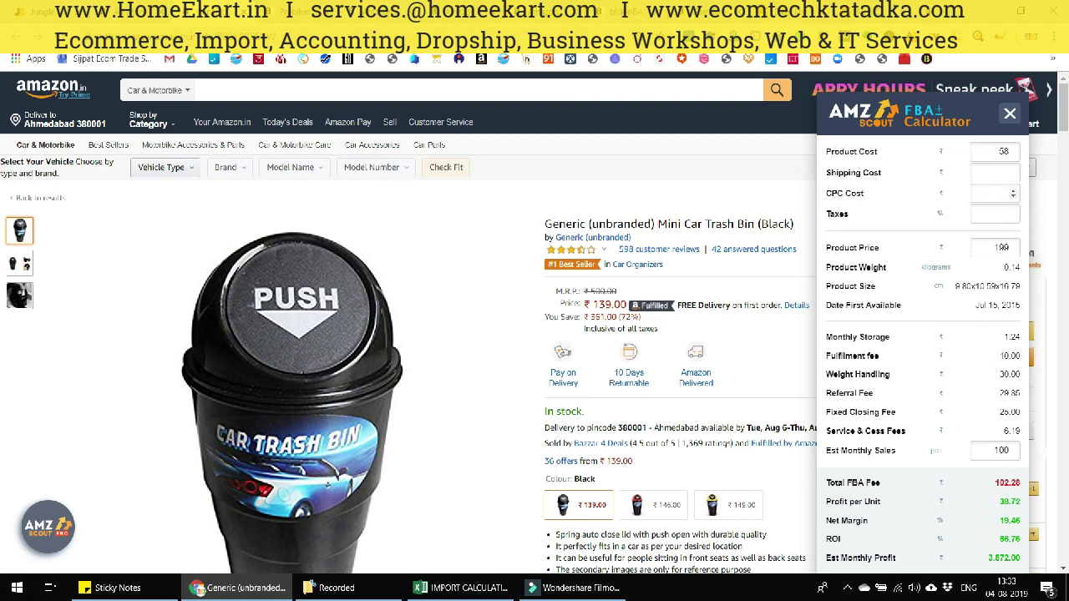
Enter a CPC cost of 10 in the FBA calculator and close it.
{"action": "left_click", "coordinate": [985, 193]}
{"action": "key", "text": "BackSpace"}
{"action": "type", "text": "10"}
{"action": "double_click", "coordinate": [998, 193]}
{"action": "left_click", "coordinate": [1003, 193]}
{"action": "left_click", "coordinate": [1009, 113]}
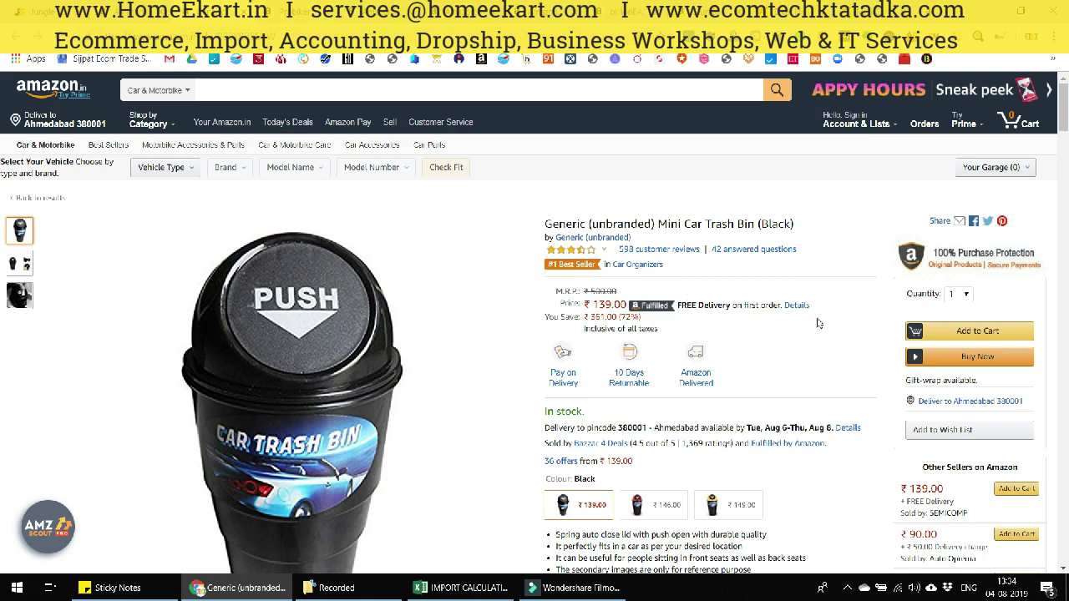
Review the competing products in the AMZScout results for Mini Car Trash Bin and return to the Generic black bin listing.
{"action": "left_click", "coordinate": [232, 6]}
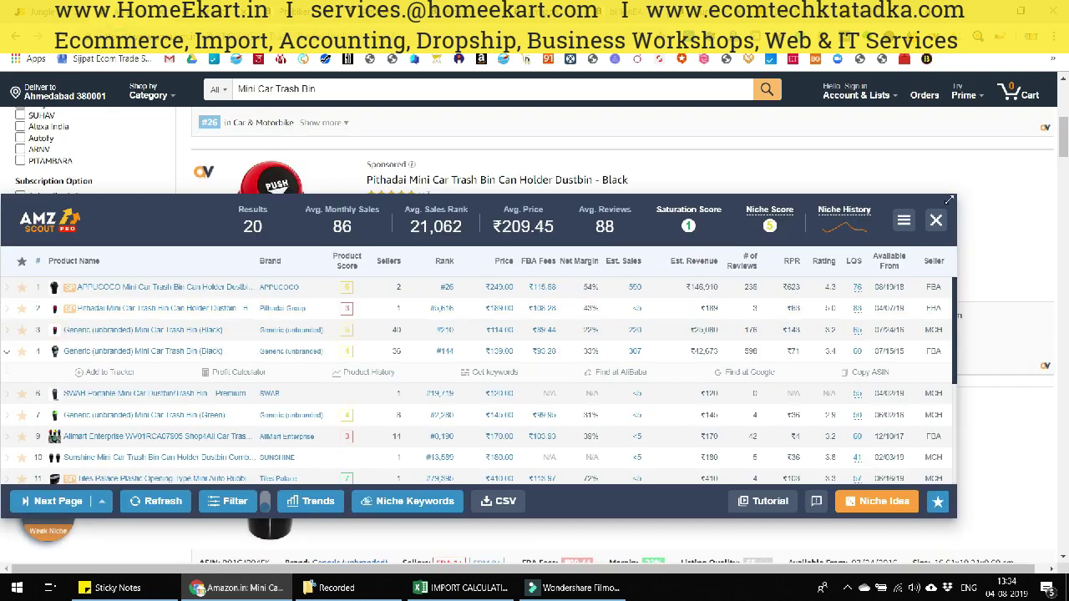
{"action": "scroll", "coordinate": [495, 334], "scroll_direction": "down", "scroll_amount": 3}
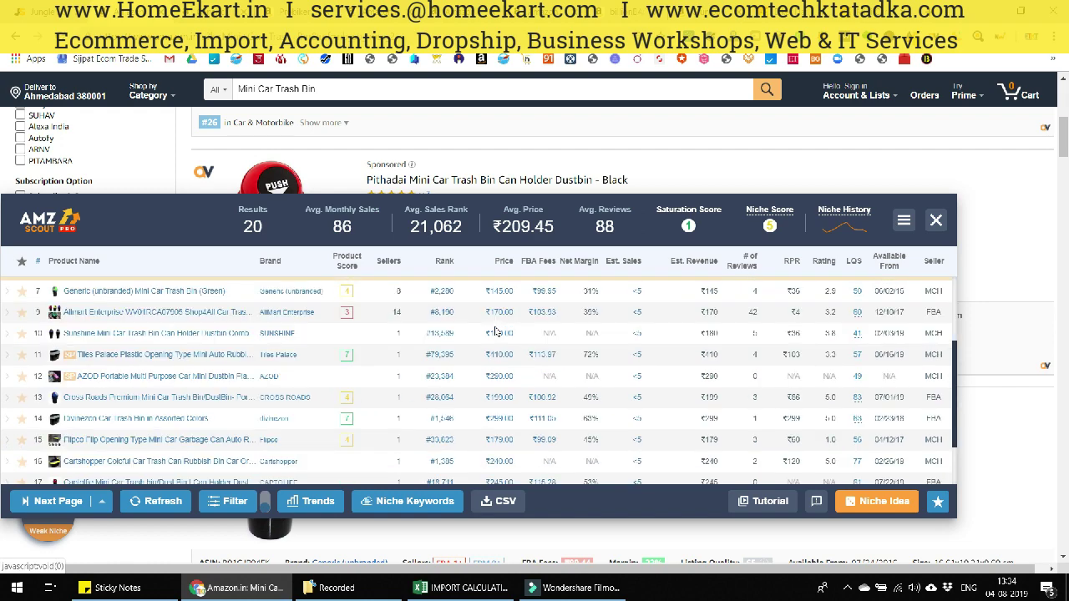
{"action": "scroll", "coordinate": [496, 334], "scroll_direction": "up", "scroll_amount": 3}
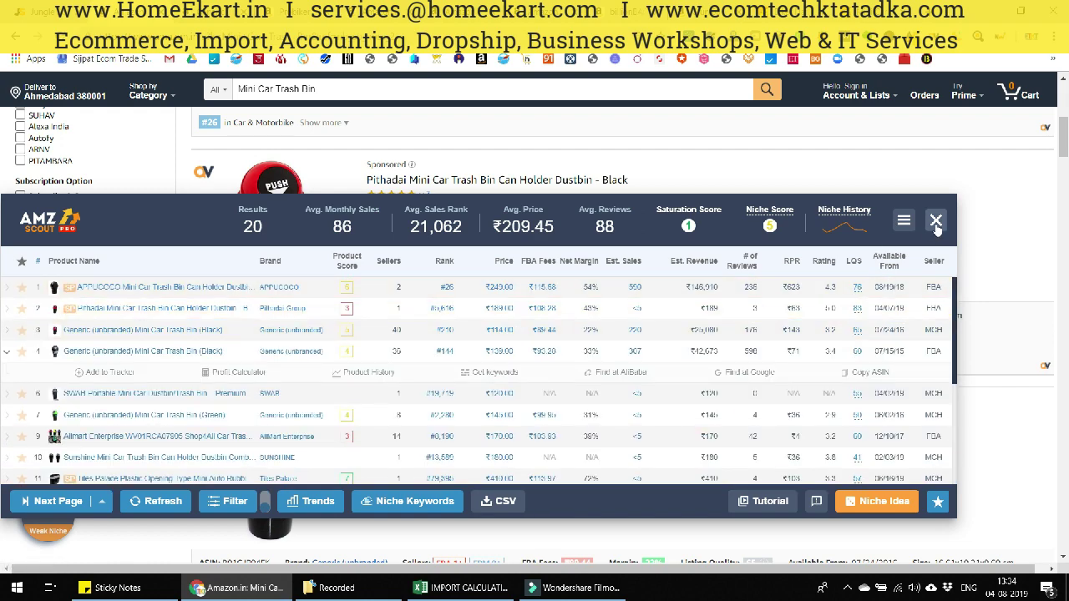
{"action": "mouse_move", "coordinate": [206, 331]}
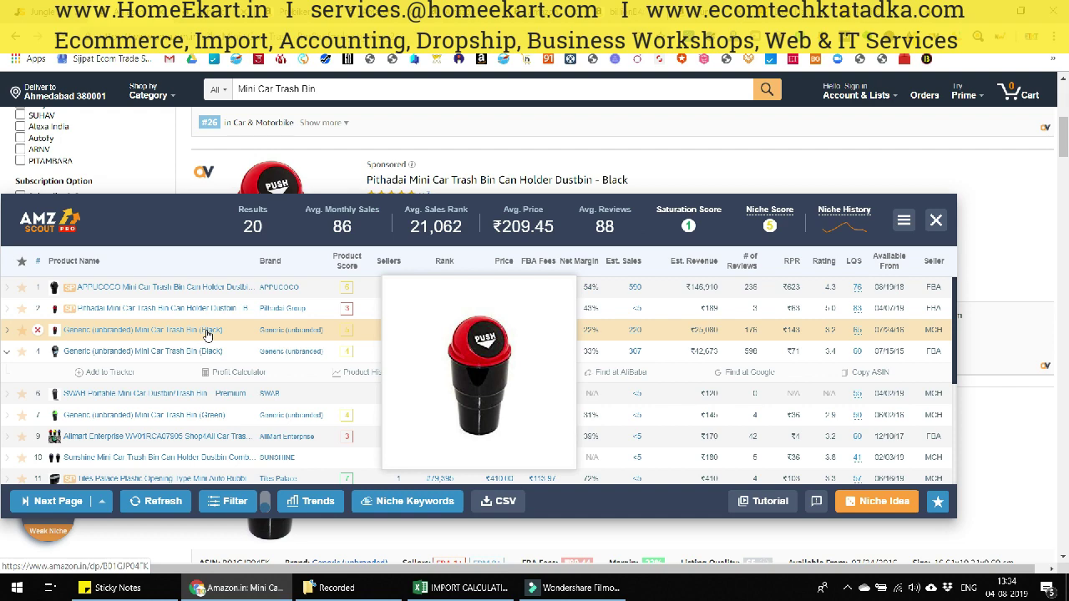
{"action": "left_click", "coordinate": [207, 334]}
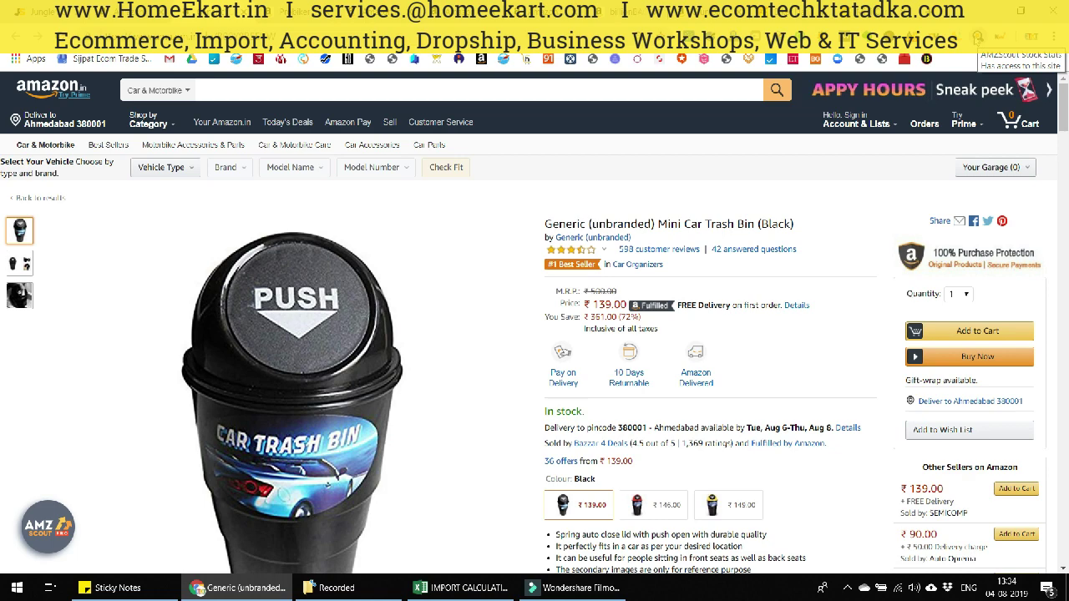
Run AMZScout Stock Stats on the Generic black bin and review every seller's price and stock.
{"action": "left_click", "coordinate": [978, 37]}
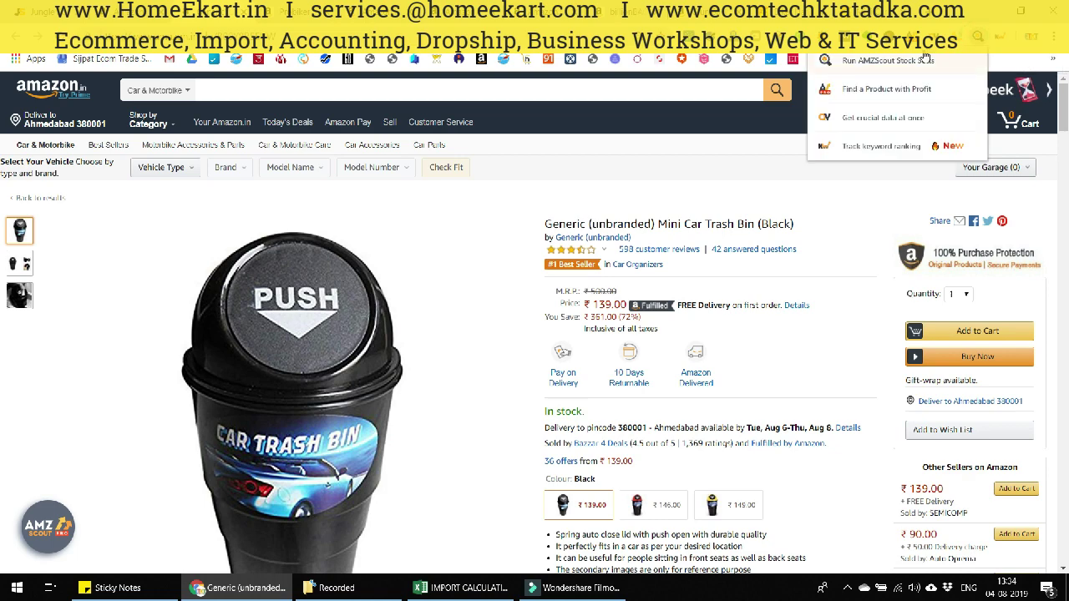
{"action": "left_click", "coordinate": [923, 60]}
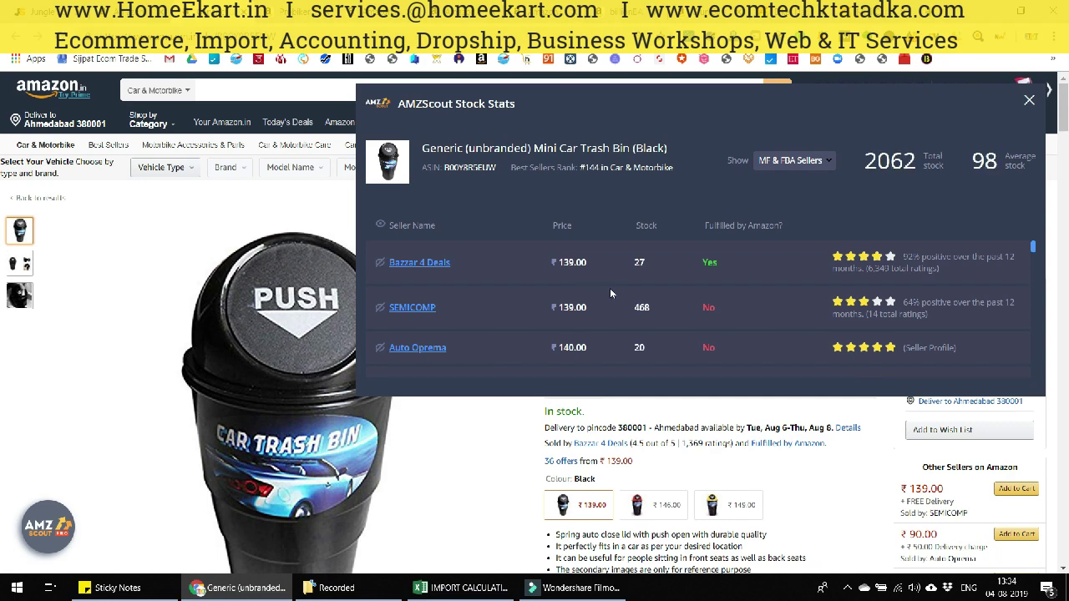
{"action": "scroll", "coordinate": [610, 294], "scroll_direction": "down", "scroll_amount": 3}
{"action": "scroll", "coordinate": [611, 294], "scroll_direction": "down", "scroll_amount": 5}
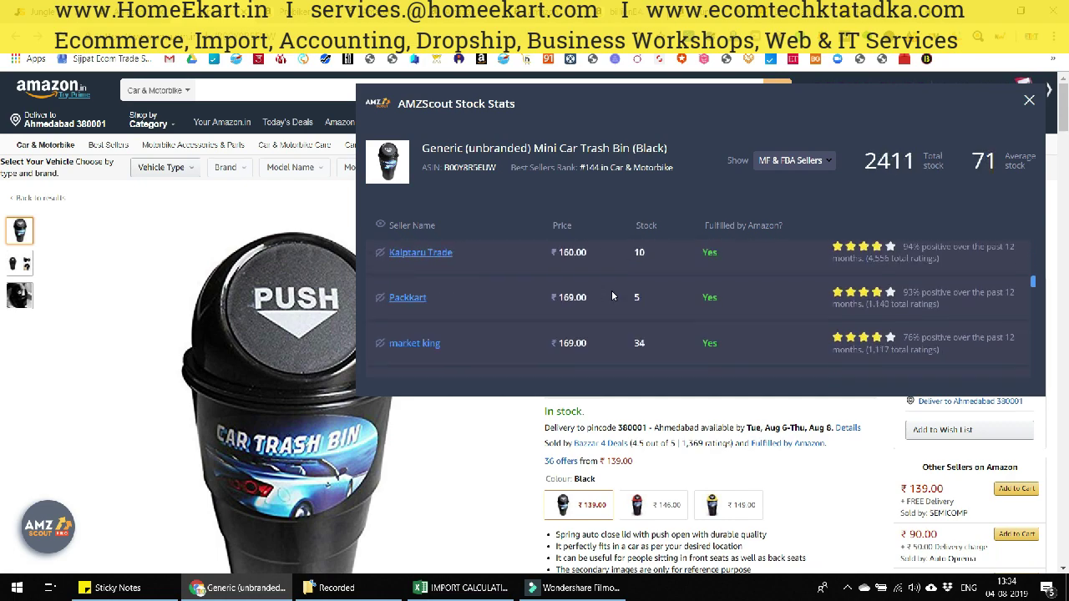
{"action": "scroll", "coordinate": [611, 296], "scroll_direction": "down", "scroll_amount": 5}
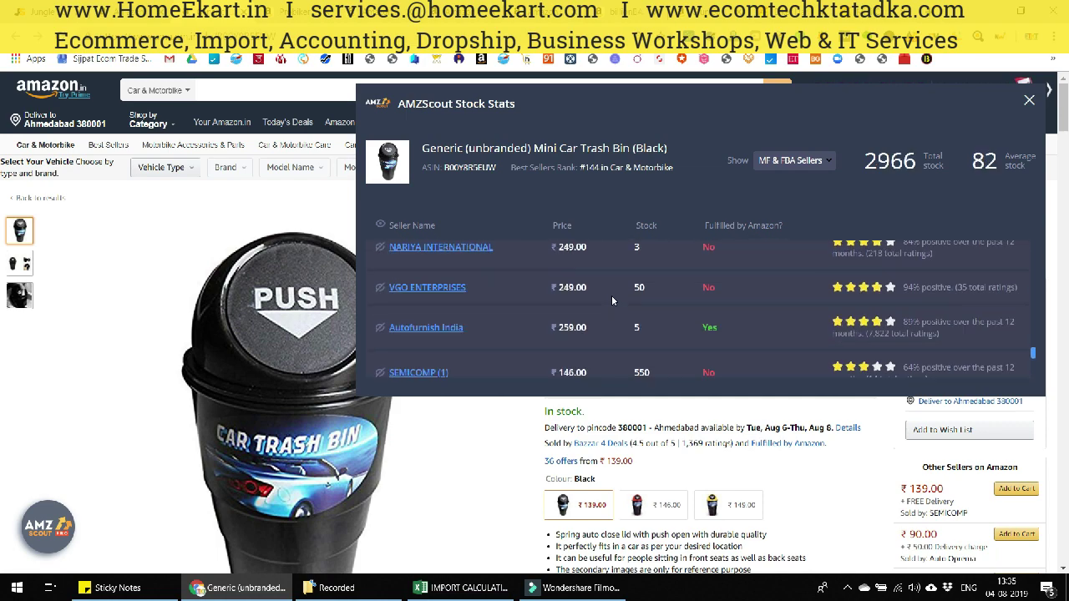
{"action": "scroll", "coordinate": [622, 306], "scroll_direction": "up", "scroll_amount": 5}
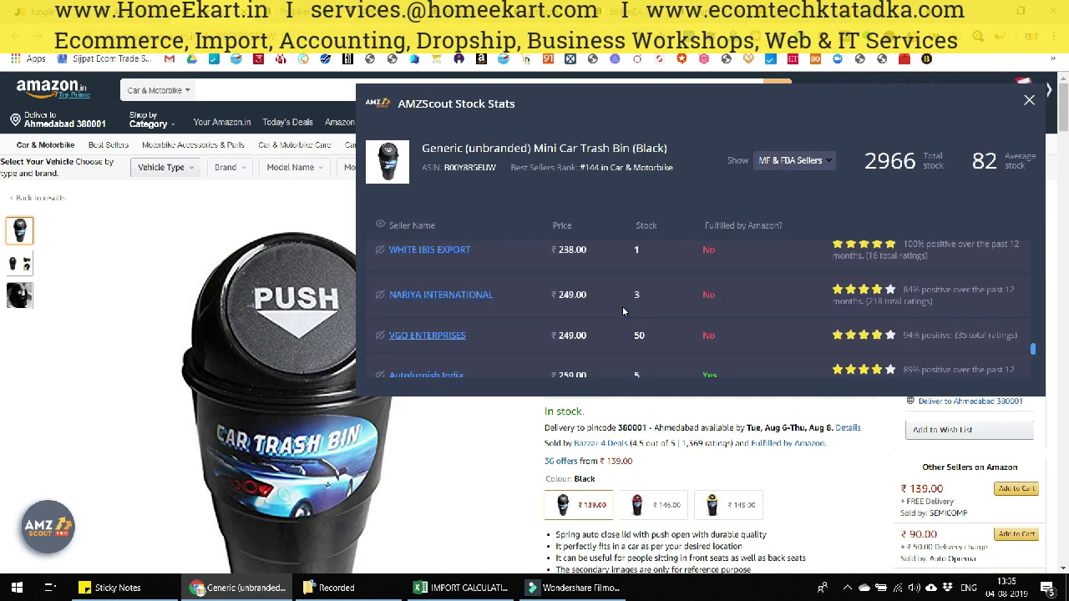
{"action": "scroll", "coordinate": [634, 315], "scroll_direction": "up", "scroll_amount": 2}
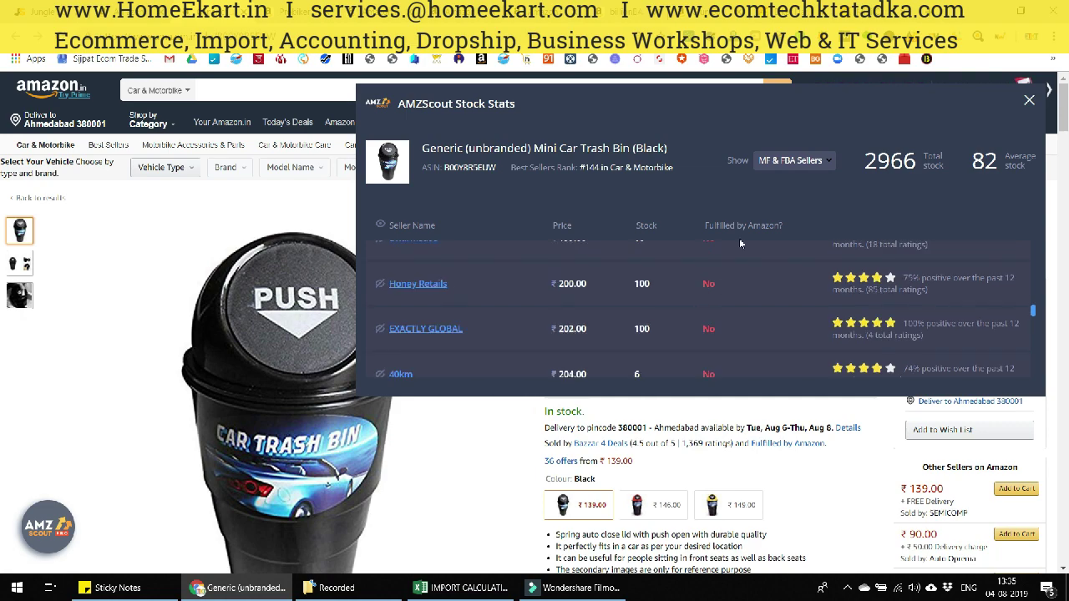
Filter the stock stats to Only FBA Sellers, review their prices and stock, and close the stats.
{"action": "left_click", "coordinate": [795, 160]}
{"action": "left_click", "coordinate": [788, 201]}
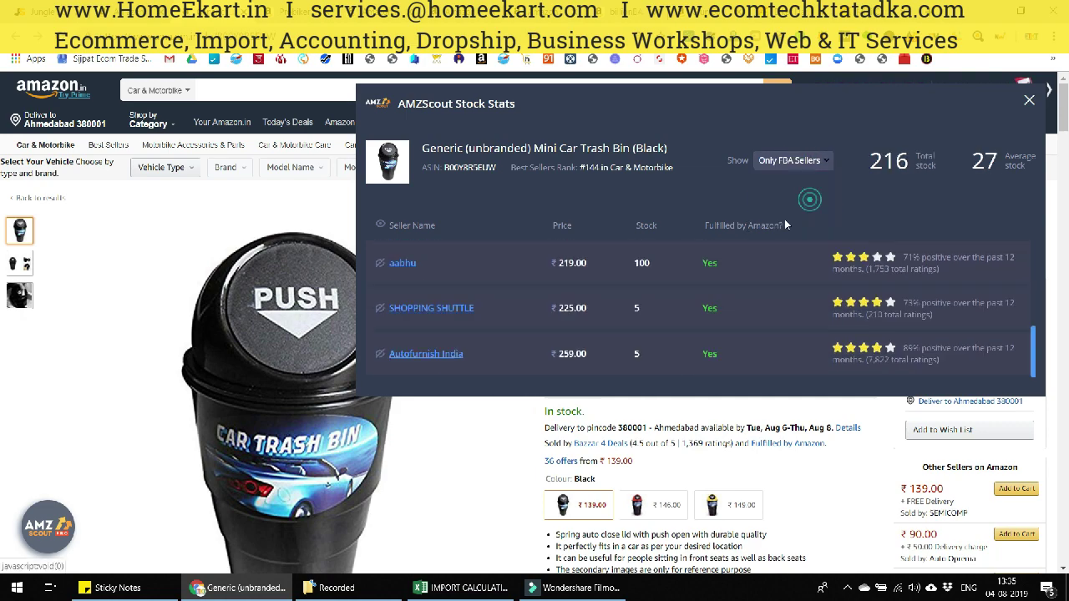
{"action": "scroll", "coordinate": [670, 292], "scroll_direction": "up", "scroll_amount": 3}
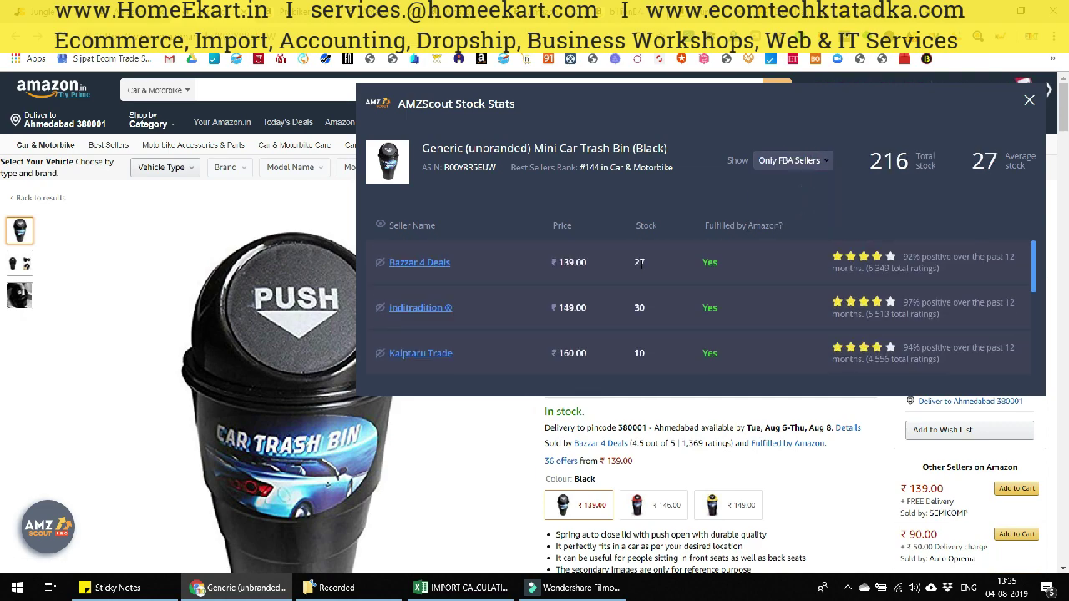
{"action": "scroll", "coordinate": [640, 262], "scroll_direction": "down", "scroll_amount": 2}
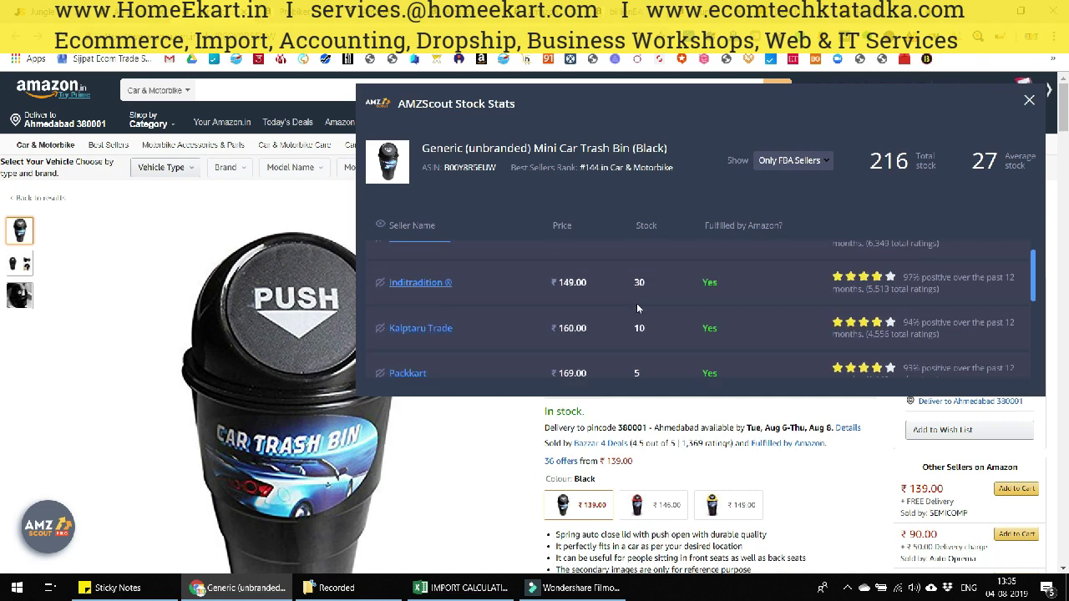
{"action": "scroll", "coordinate": [642, 290], "scroll_direction": "down", "scroll_amount": 1}
{"action": "scroll", "coordinate": [645, 295], "scroll_direction": "down", "scroll_amount": 1}
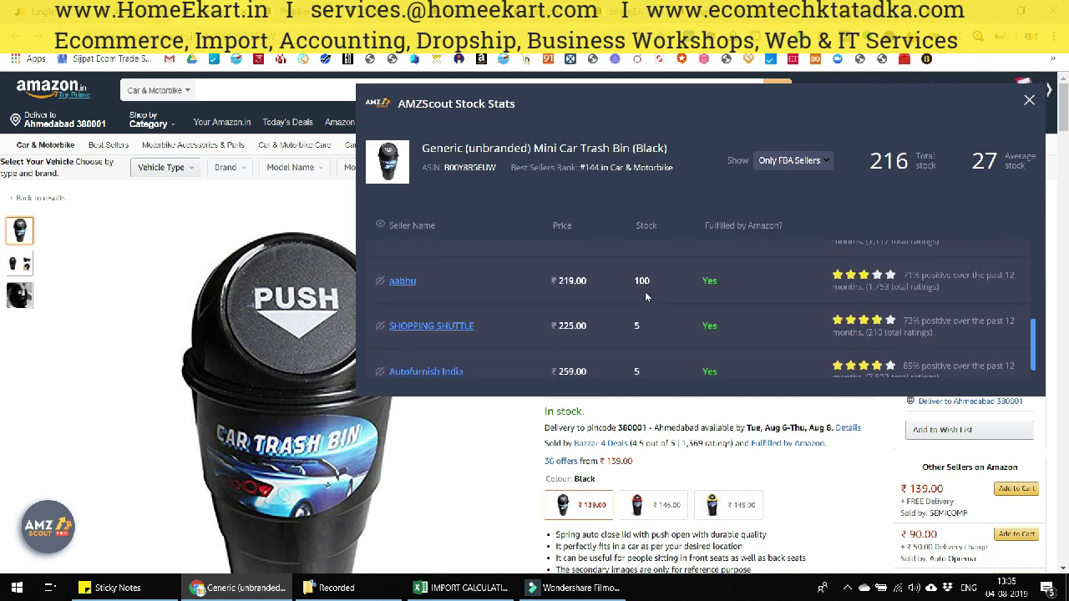
{"action": "scroll", "coordinate": [645, 296], "scroll_direction": "up", "scroll_amount": 5}
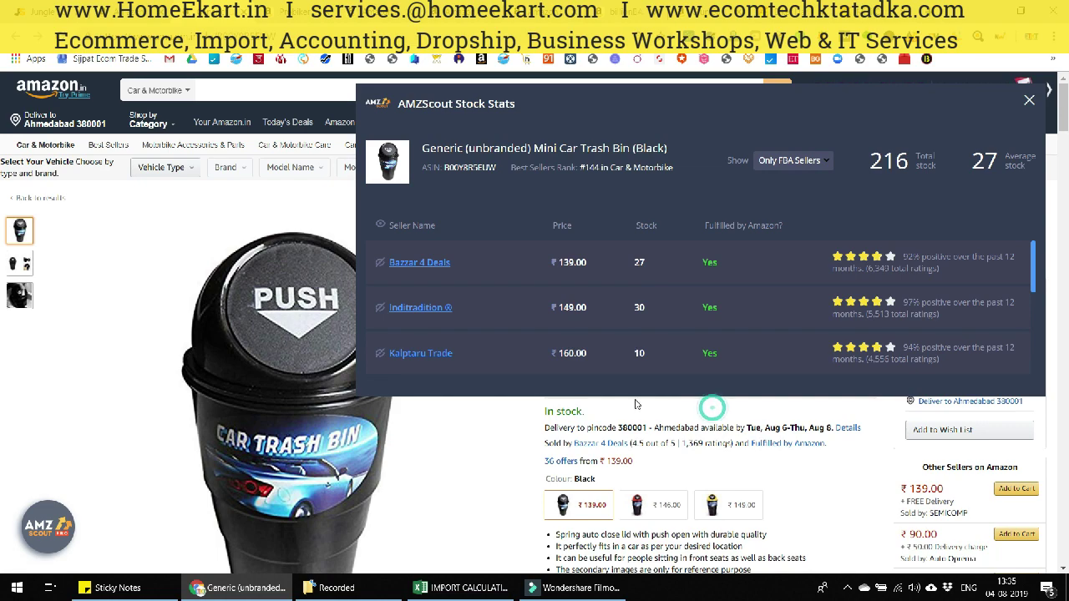
{"action": "left_click", "coordinate": [1029, 101]}
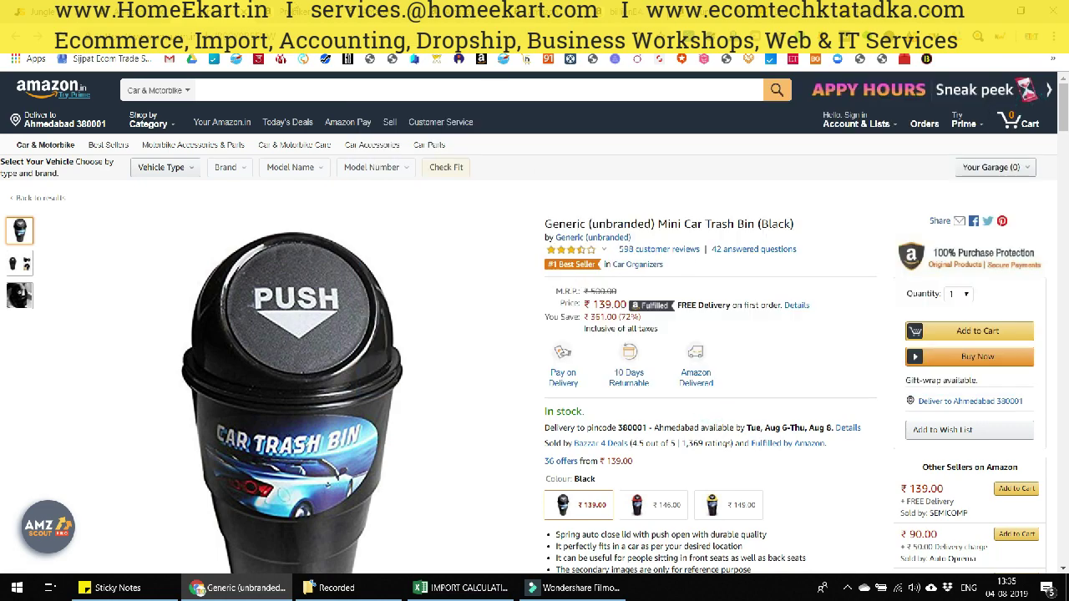
Check the Generic bins' figures in the AMZScout product list and reopen Stock Stats on the black bin listing.
{"action": "key", "text": "ctrl+shift+Tab"}
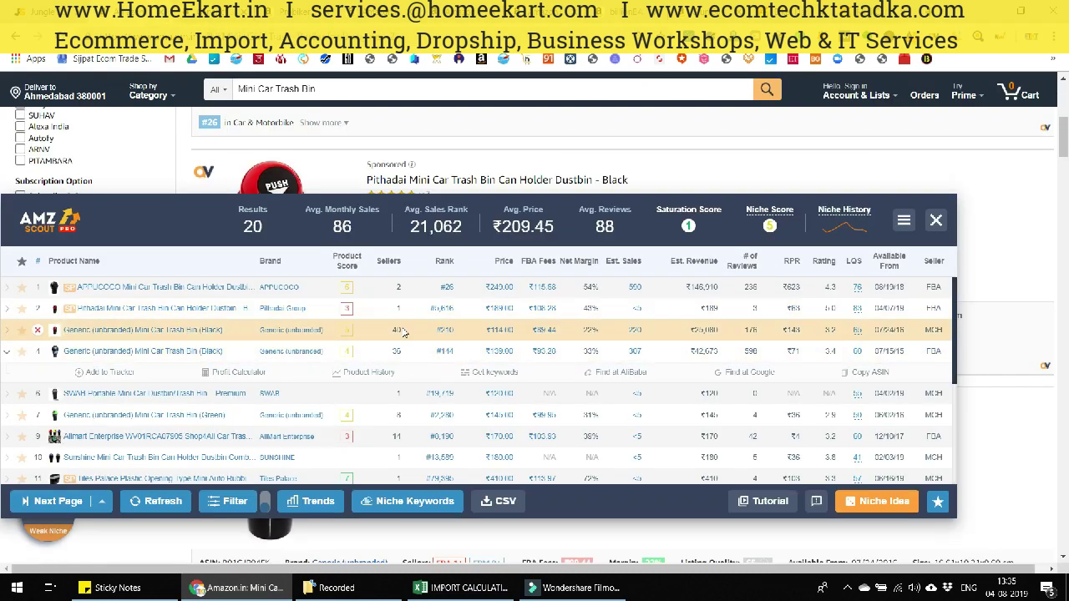
{"action": "key", "text": "ctrl+Tab"}
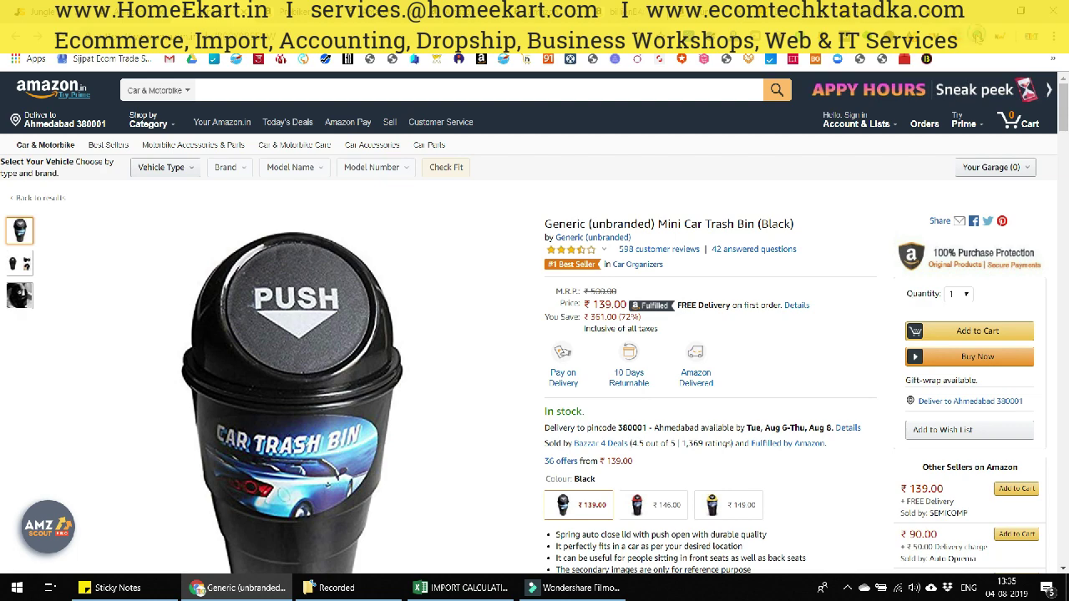
{"action": "left_click", "coordinate": [979, 35]}
{"action": "left_click", "coordinate": [877, 85]}
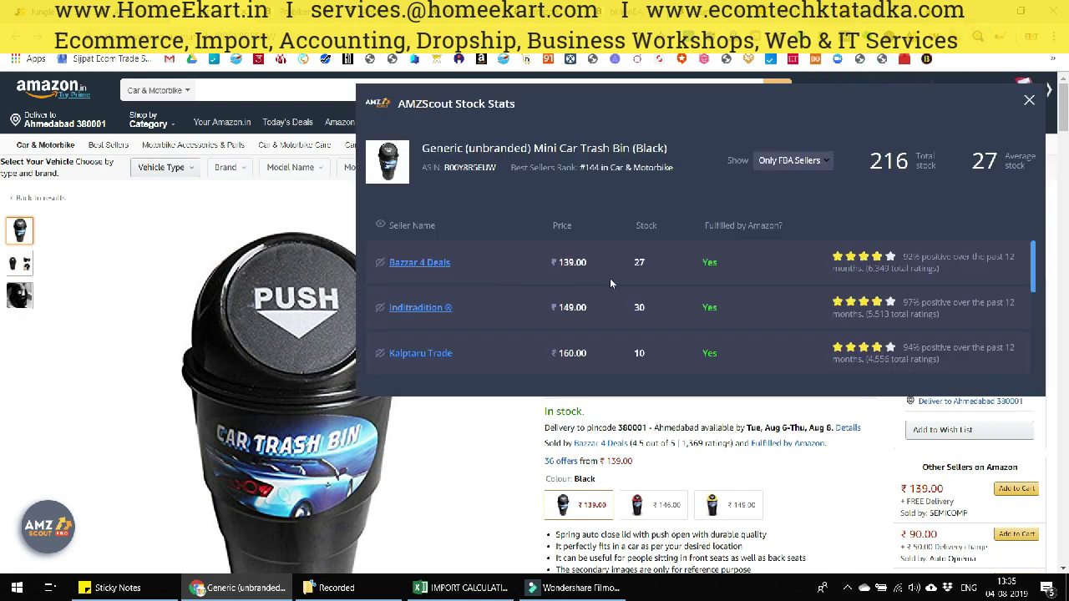
Review the stock quantities of the FBA sellers and return to the AMZScout results for Mini Car Trash Bin.
{"action": "scroll", "coordinate": [645, 302], "scroll_direction": "down", "scroll_amount": 3}
{"action": "scroll", "coordinate": [644, 304], "scroll_direction": "up", "scroll_amount": 3}
{"action": "left_click", "coordinate": [641, 263]}
{"action": "left_click", "coordinate": [639, 310]}
{"action": "scroll", "coordinate": [664, 307], "scroll_direction": "down", "scroll_amount": 5}
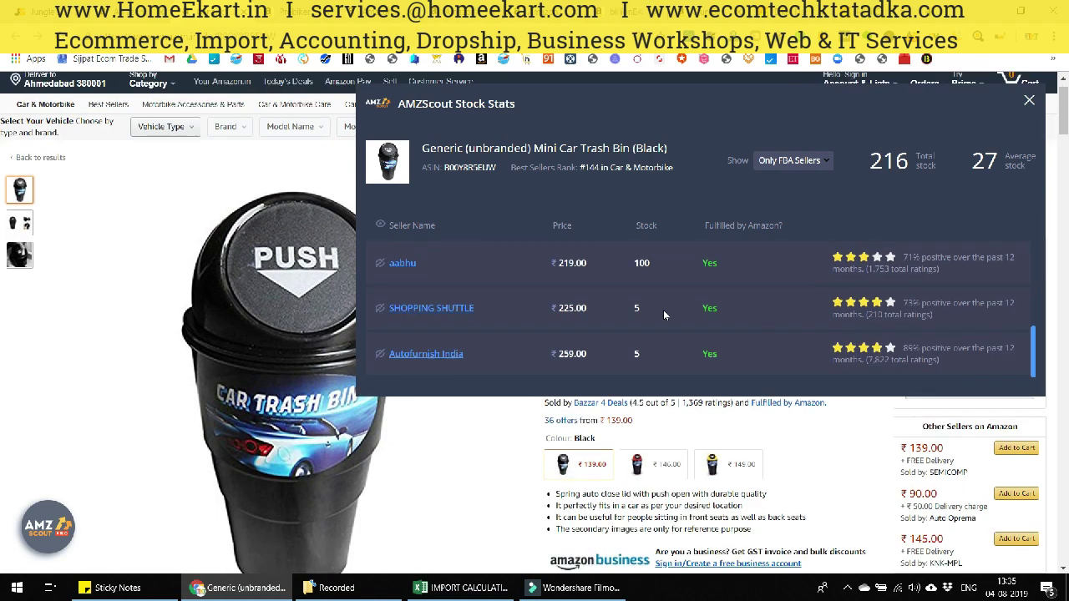
{"action": "scroll", "coordinate": [651, 286], "scroll_direction": "up", "scroll_amount": 5}
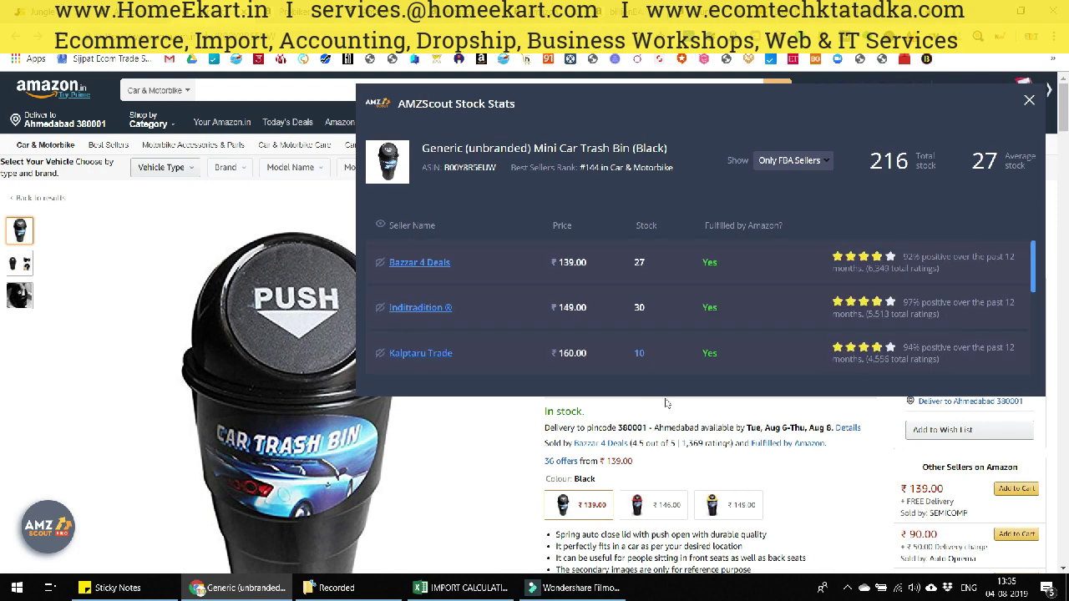
{"action": "left_click", "coordinate": [672, 409]}
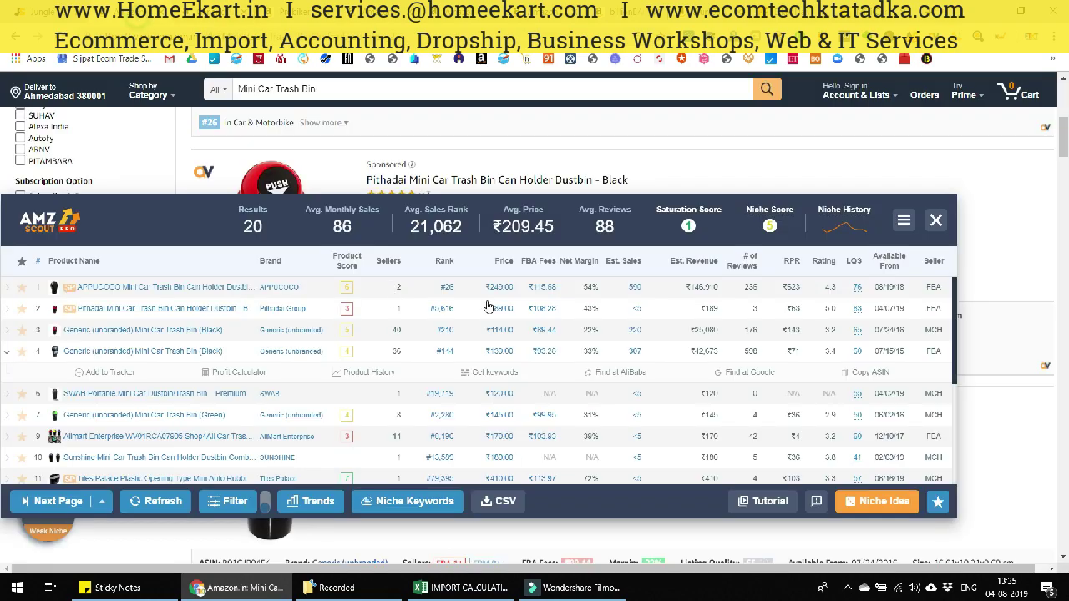
Close the AMZScout results and search Amazon for car accessories interior.
{"action": "left_click", "coordinate": [935, 219]}
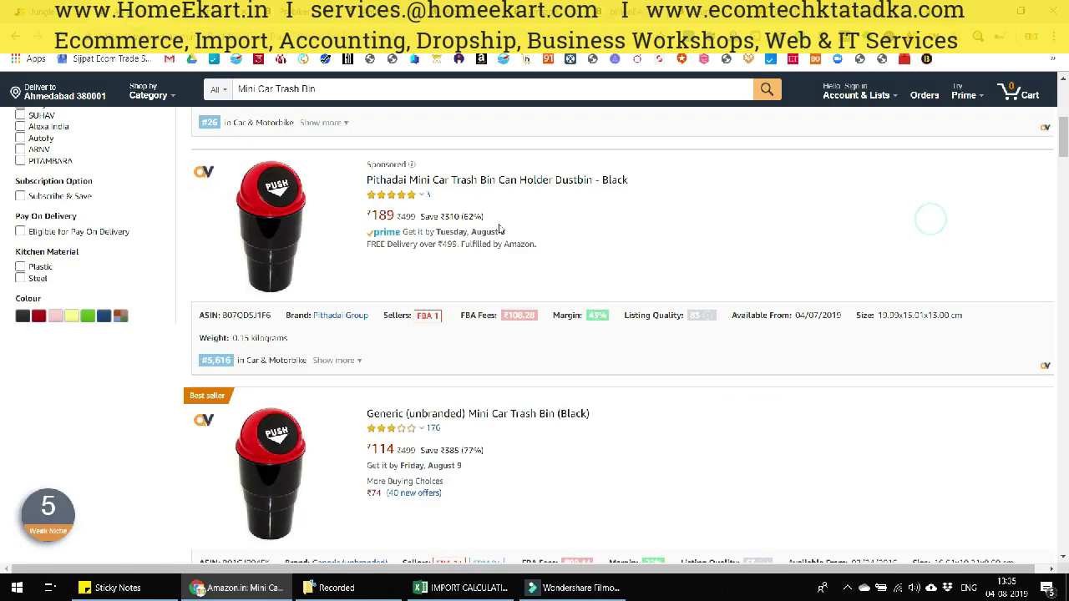
{"action": "scroll", "coordinate": [389, 191], "scroll_direction": "up", "scroll_amount": 5}
{"action": "left_click", "coordinate": [307, 86]}
{"action": "key", "text": "ctrl+a"}
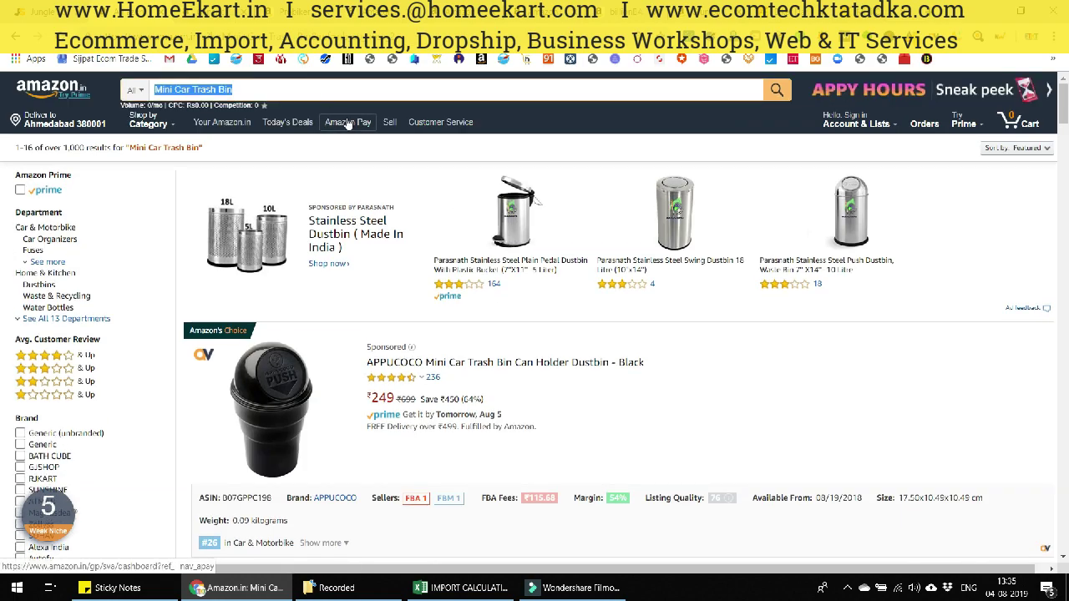
{"action": "type", "text": "car accessso"}
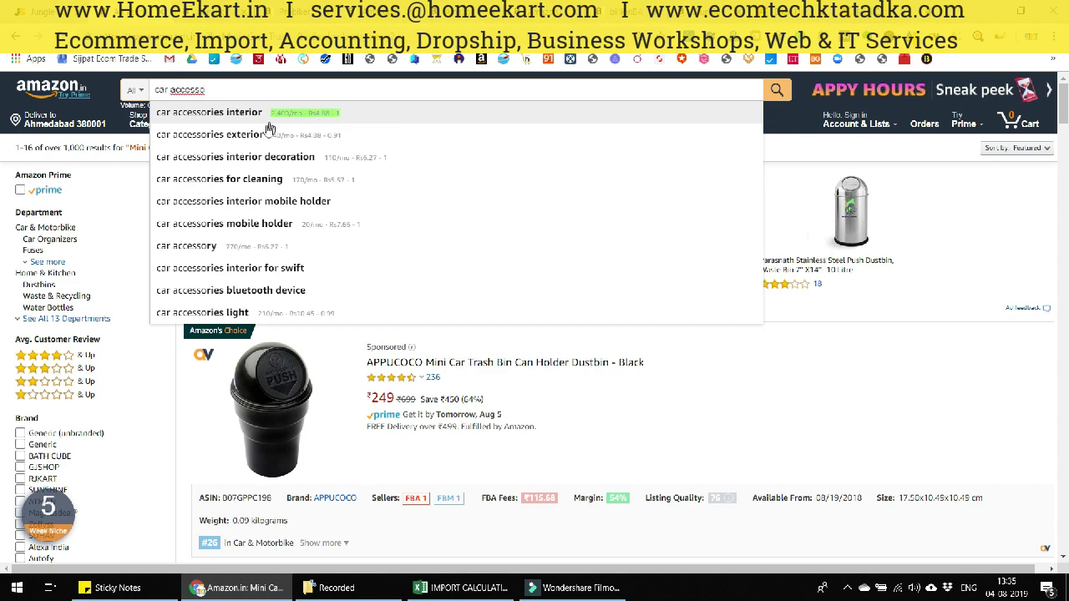
{"action": "left_click", "coordinate": [246, 112]}
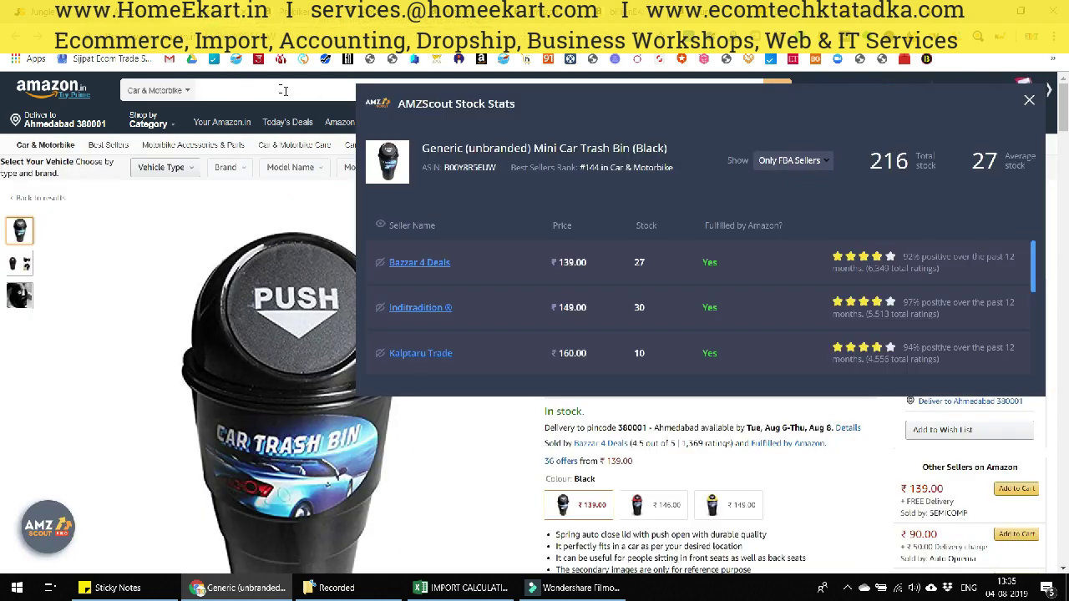
Close Stock Stats on the Generic black bin listing and search the Car & Motorbike category for car accessories.
{"action": "left_click", "coordinate": [1029, 99]}
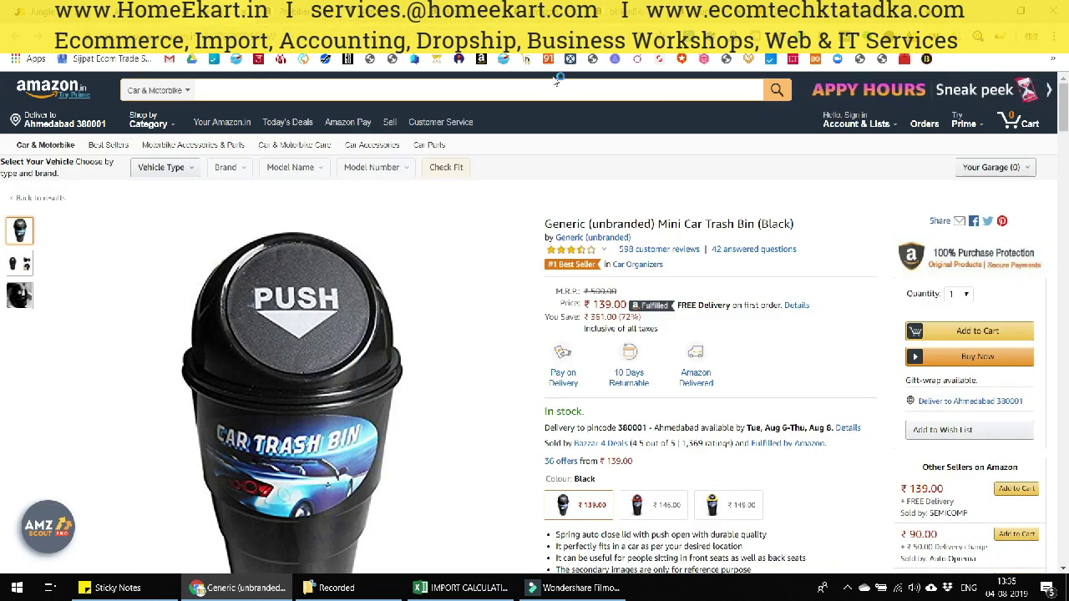
{"action": "left_click", "coordinate": [546, 83]}
{"action": "type", "text": "car acc"}
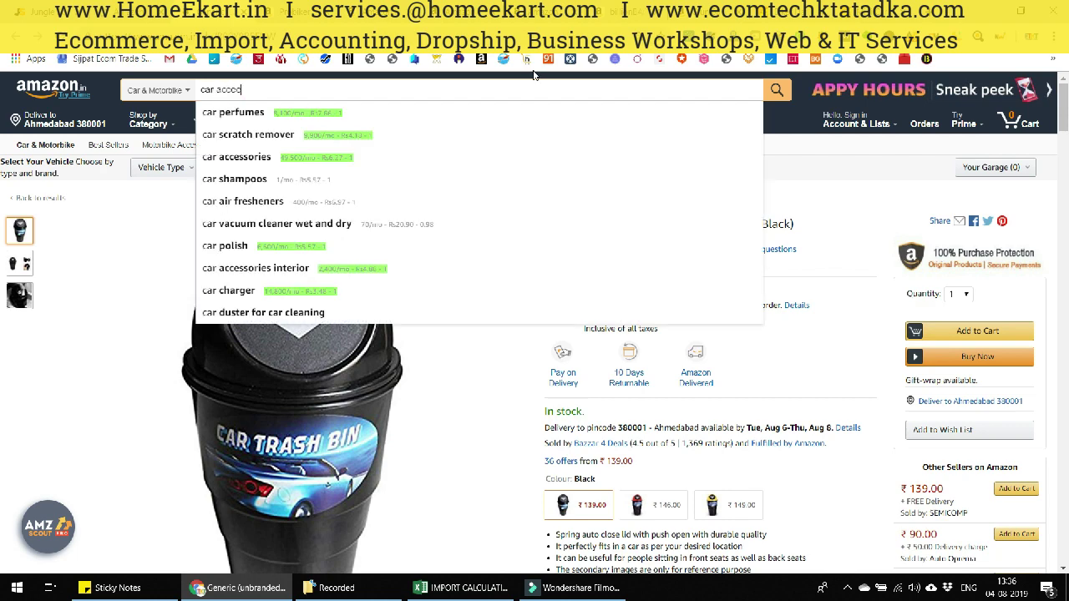
{"action": "type", "text": "essori"}
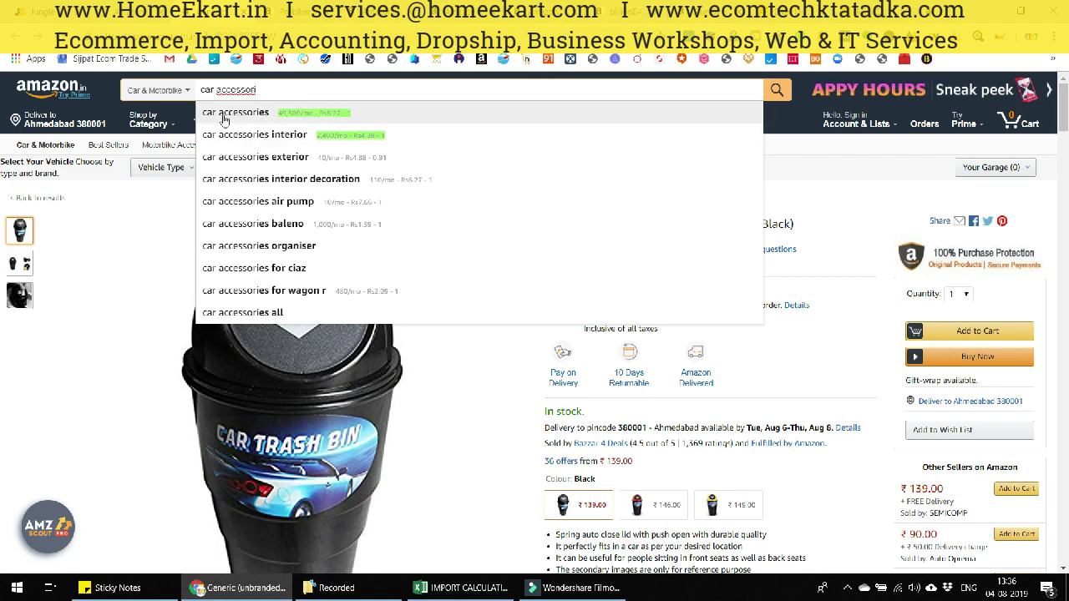
{"action": "left_click", "coordinate": [307, 115]}
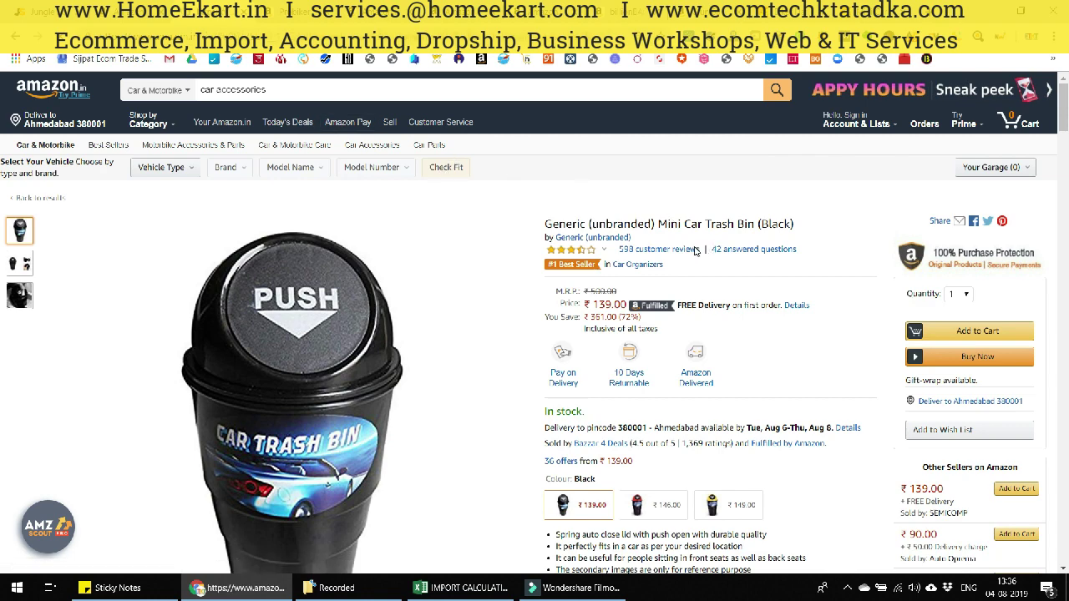
Look through the car accessories interior results, comparing prices and margins up to the Sami Wireless Hands Car Kit.
{"action": "left_click", "coordinate": [531, 390]}
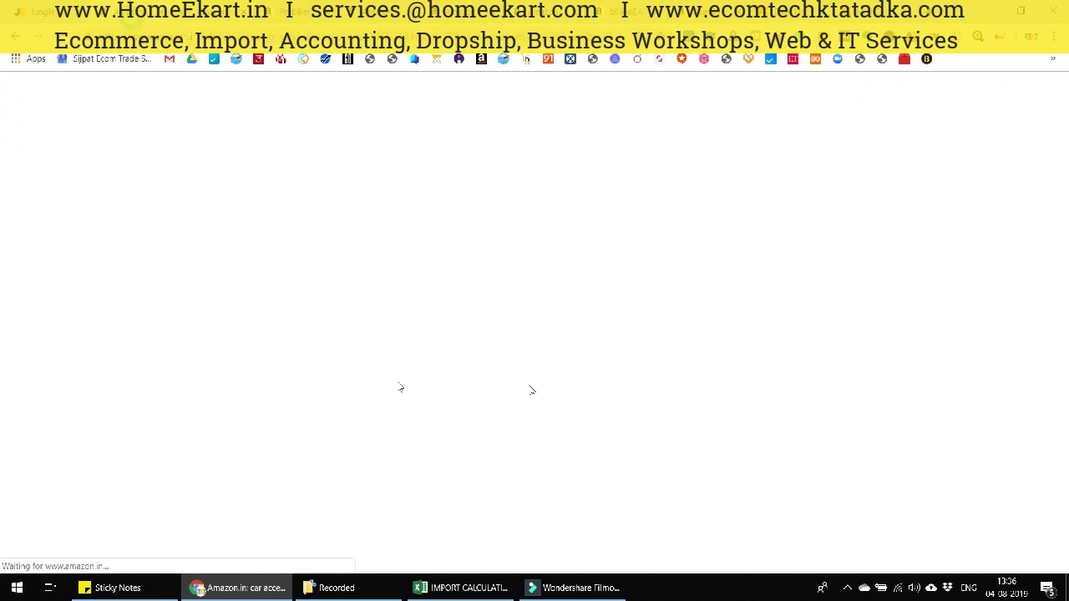
{"action": "scroll", "coordinate": [472, 317], "scroll_direction": "down", "scroll_amount": 4}
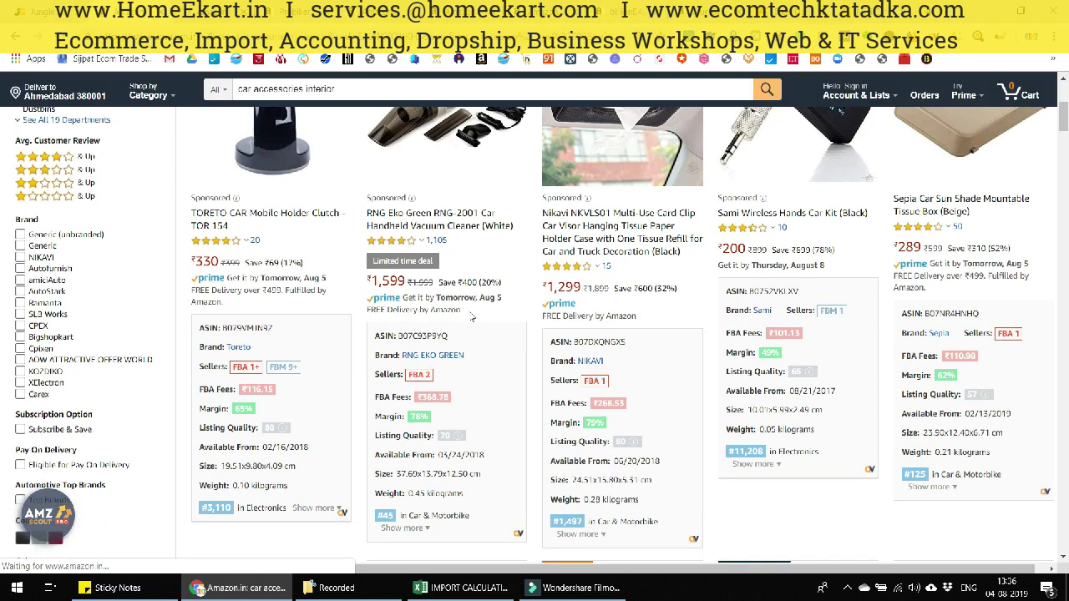
{"action": "scroll", "coordinate": [471, 316], "scroll_direction": "up", "scroll_amount": 2}
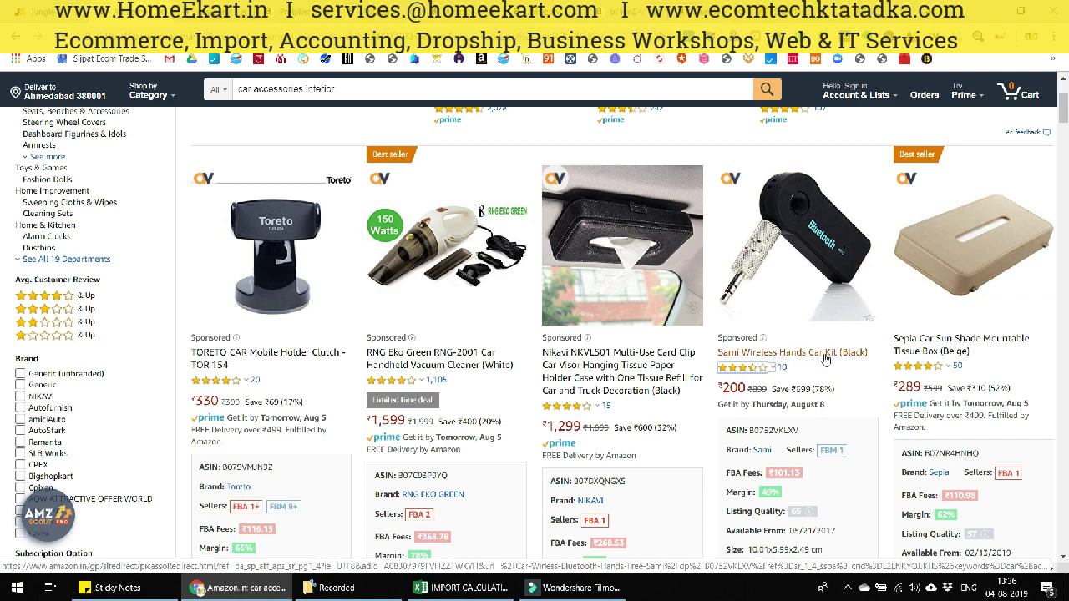
Switch to Alibaba, search for the wireless hands car kit and check the New Arrival Bluetooth Audio Receiver's price.
{"action": "left_click", "coordinate": [349, 60]}
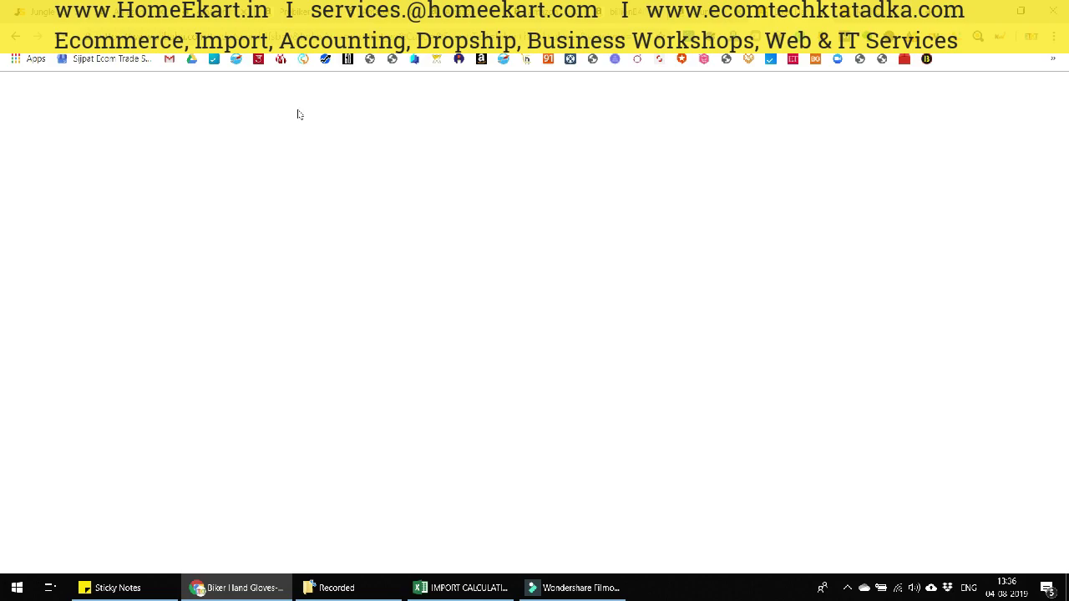
{"action": "scroll", "coordinate": [400, 215], "scroll_direction": "down", "scroll_amount": 20}
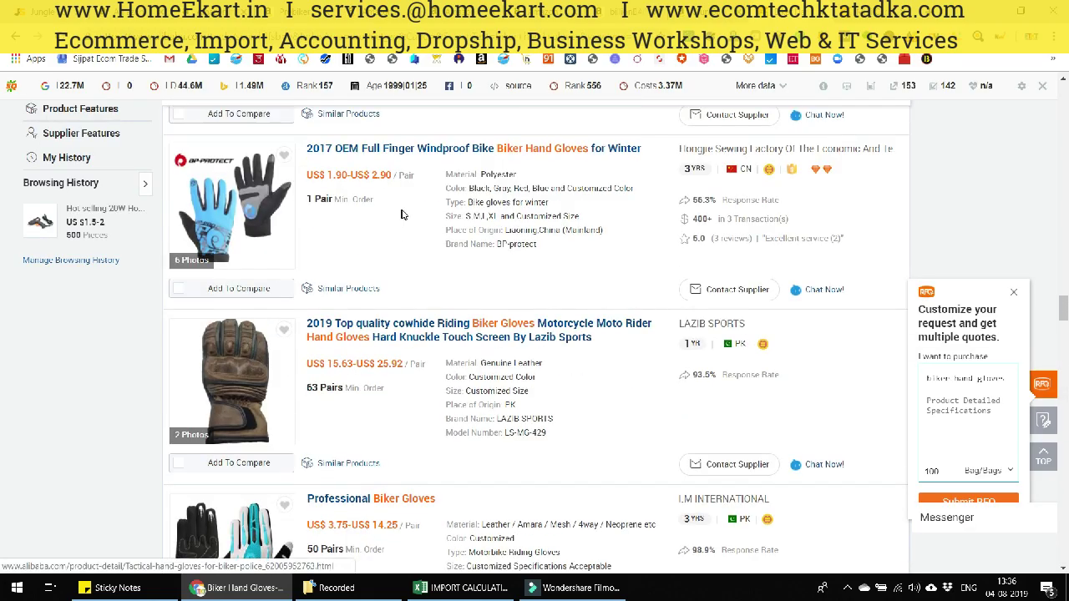
{"action": "scroll", "coordinate": [402, 214], "scroll_direction": "up", "scroll_amount": 15}
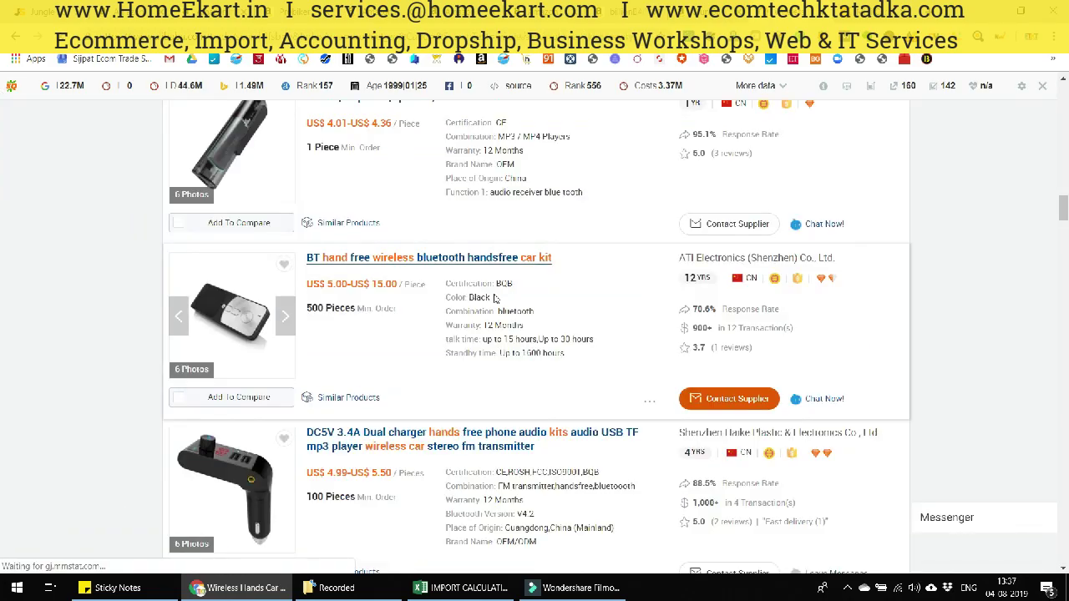
{"action": "scroll", "coordinate": [494, 298], "scroll_direction": "down", "scroll_amount": 4}
{"action": "scroll", "coordinate": [494, 298], "scroll_direction": "down", "scroll_amount": 6}
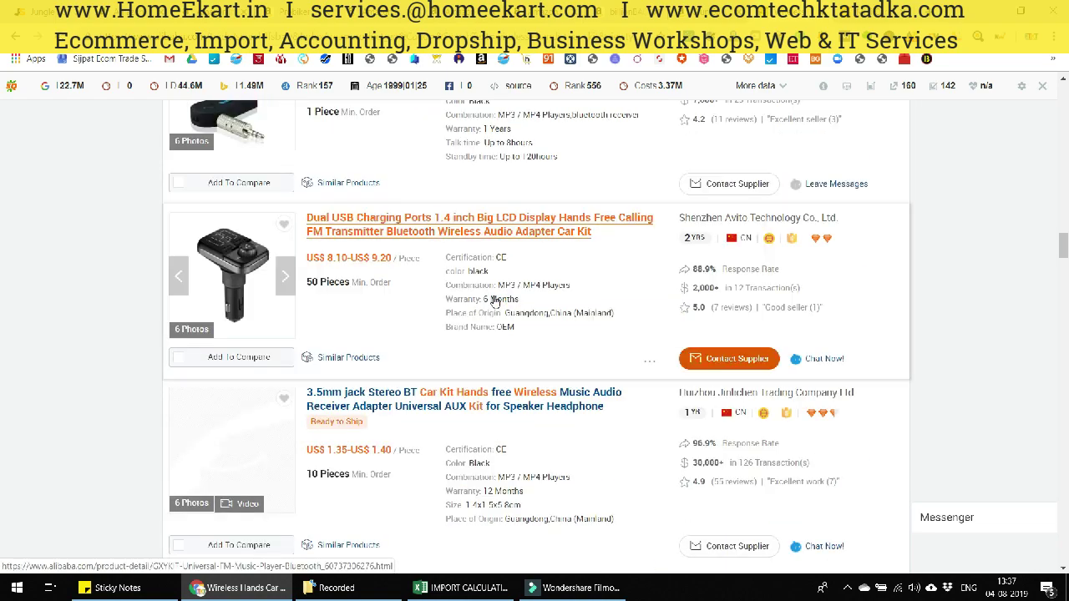
{"action": "scroll", "coordinate": [348, 320], "scroll_direction": "up", "scroll_amount": 3}
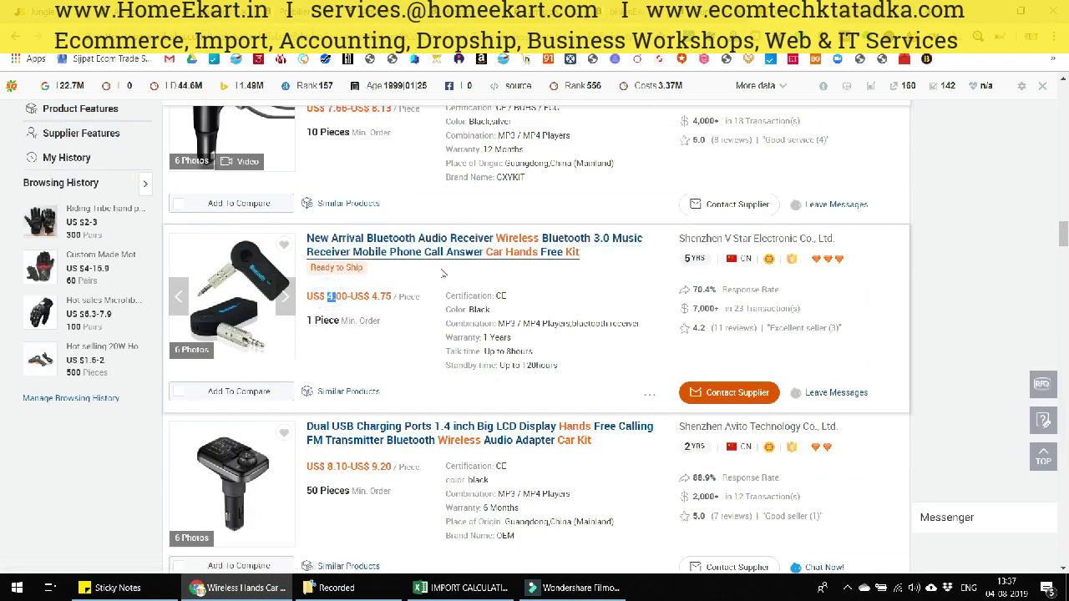
Examine the other Alibaba wireless car kit listings for matching products, unit prices and minimum orders.
{"action": "scroll", "coordinate": [443, 273], "scroll_direction": "down", "scroll_amount": 8}
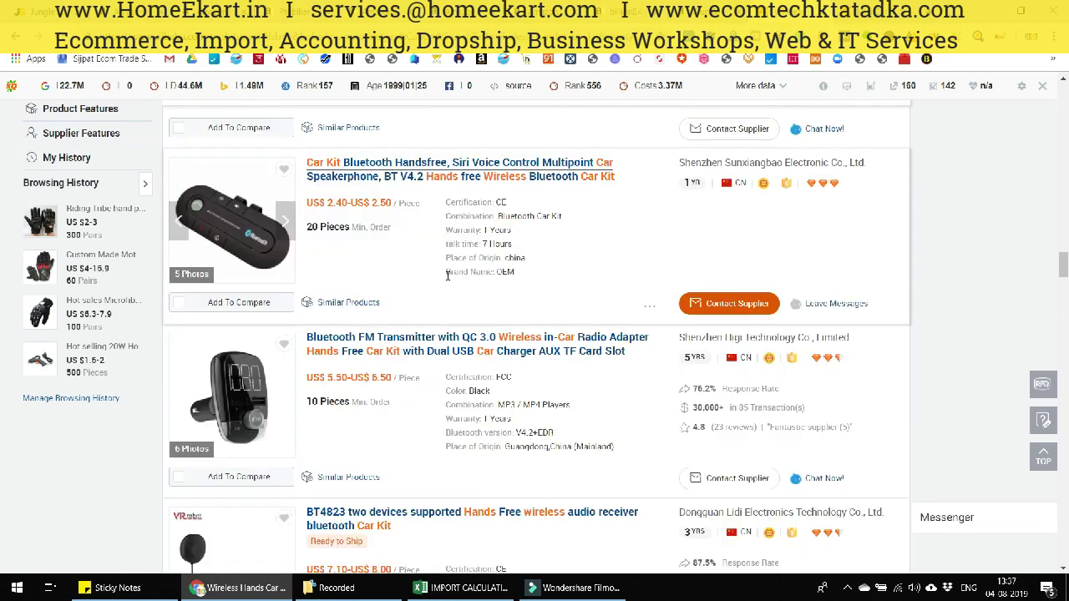
{"action": "scroll", "coordinate": [447, 276], "scroll_direction": "down", "scroll_amount": 14}
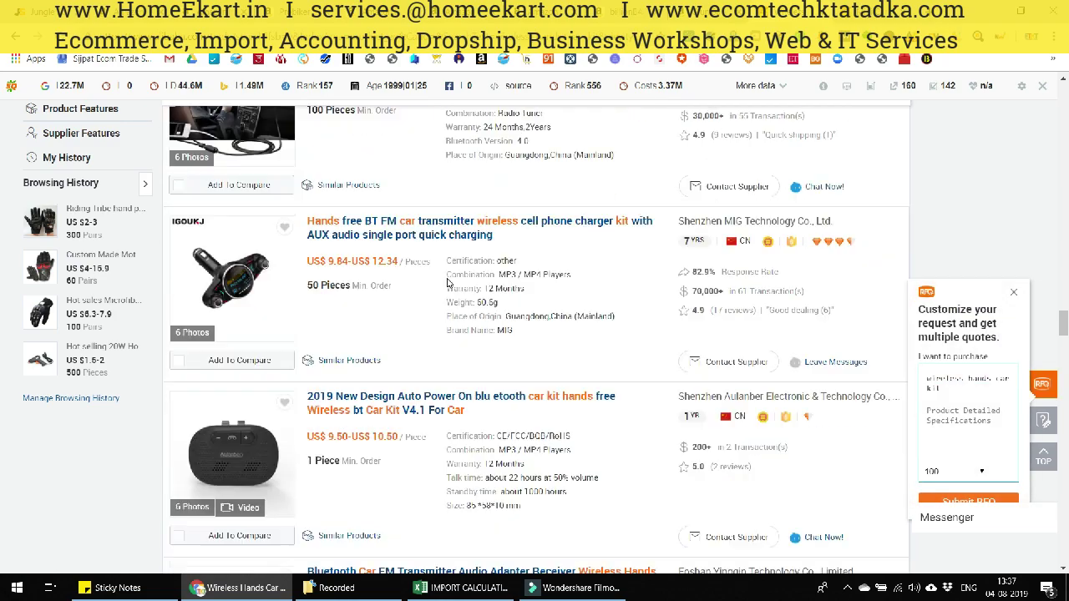
{"action": "scroll", "coordinate": [434, 284], "scroll_direction": "up", "scroll_amount": 2}
{"action": "scroll", "coordinate": [417, 285], "scroll_direction": "down", "scroll_amount": 7}
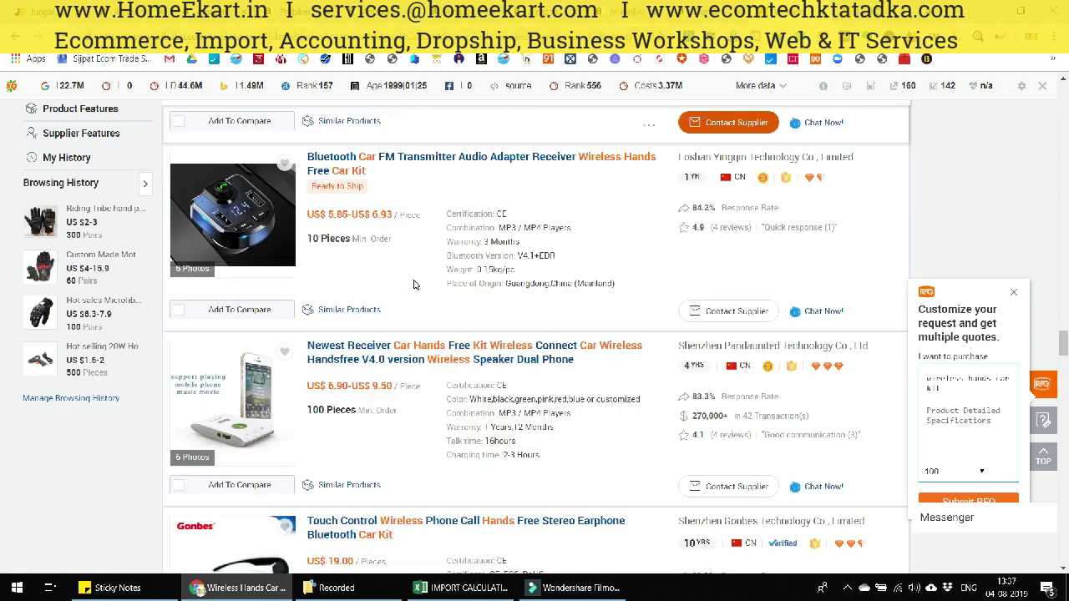
{"action": "scroll", "coordinate": [413, 285], "scroll_direction": "down", "scroll_amount": 8}
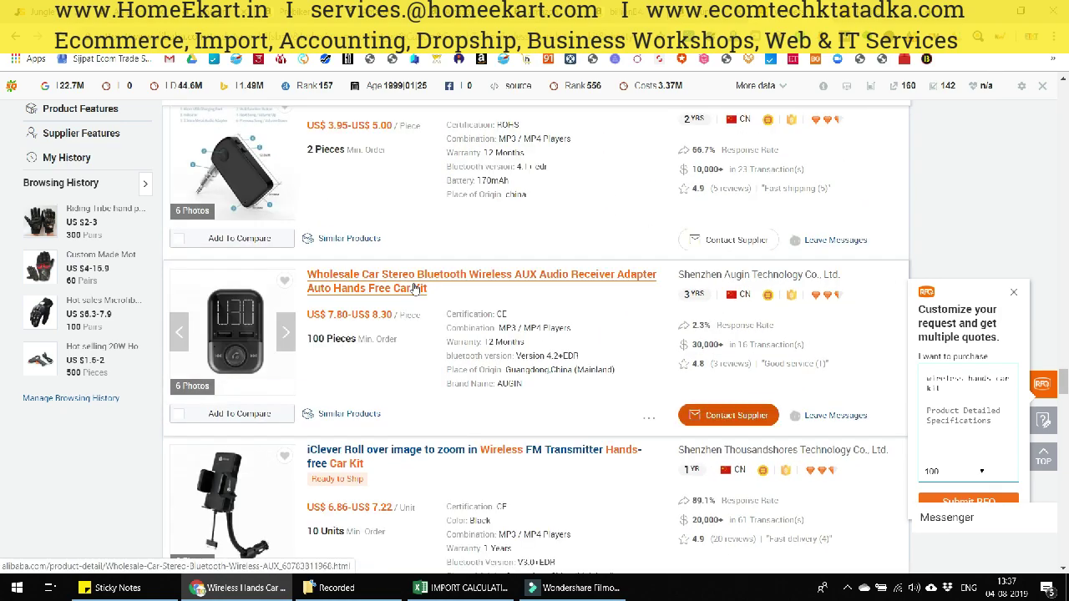
{"action": "scroll", "coordinate": [413, 289], "scroll_direction": "down", "scroll_amount": 8}
{"action": "scroll", "coordinate": [414, 292], "scroll_direction": "up", "scroll_amount": 7}
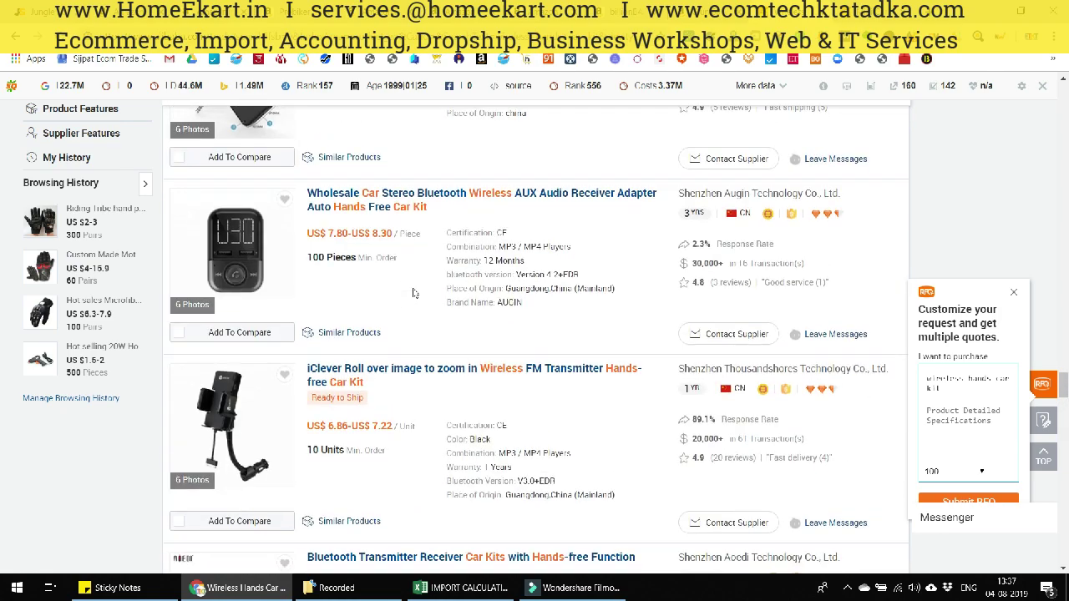
{"action": "scroll", "coordinate": [414, 292], "scroll_direction": "down", "scroll_amount": 6}
{"action": "scroll", "coordinate": [412, 292], "scroll_direction": "up", "scroll_amount": 12}
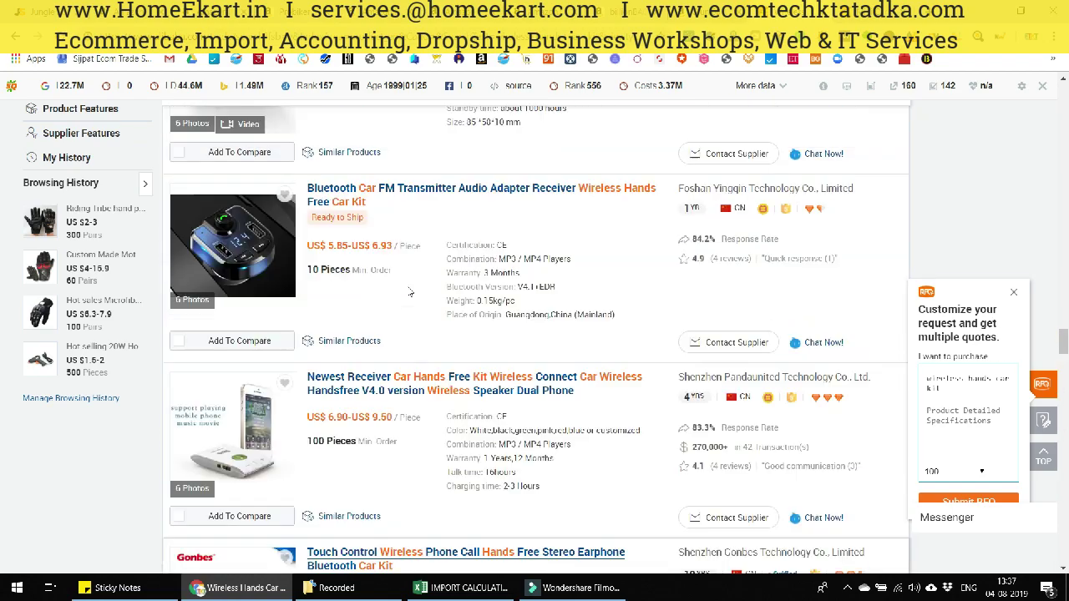
{"action": "scroll", "coordinate": [410, 292], "scroll_direction": "down", "scroll_amount": 10}
{"action": "scroll", "coordinate": [407, 290], "scroll_direction": "up", "scroll_amount": 6}
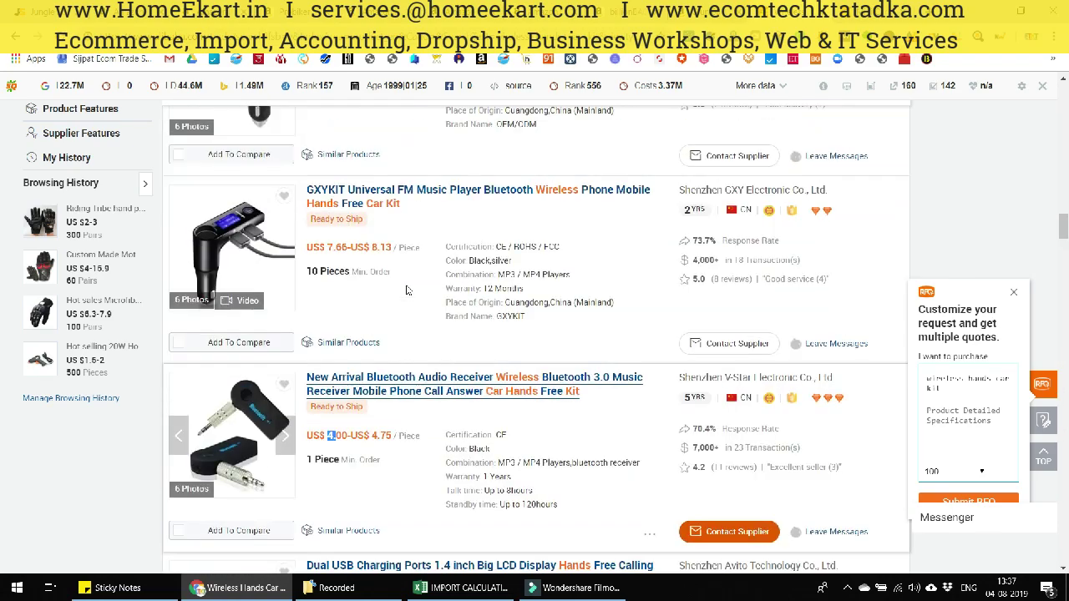
{"action": "scroll", "coordinate": [406, 289], "scroll_direction": "down", "scroll_amount": 3}
{"action": "scroll", "coordinate": [433, 319], "scroll_direction": "up", "scroll_amount": 2}
{"action": "scroll", "coordinate": [421, 318], "scroll_direction": "up", "scroll_amount": 15}
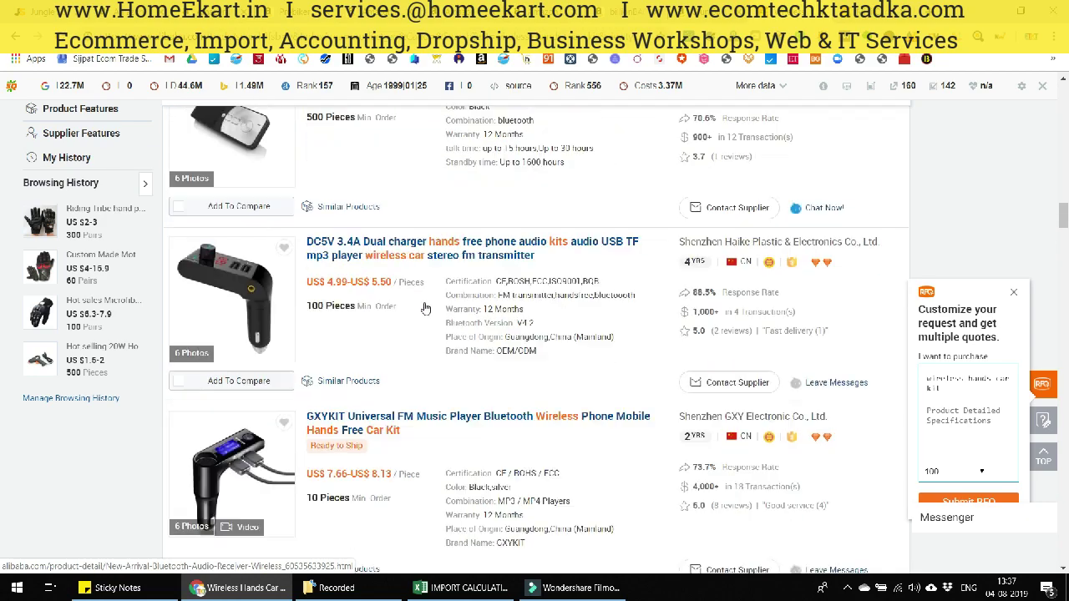
{"action": "left_click_drag", "start_coordinate": [1063, 189], "coordinate": [1063, 88]}
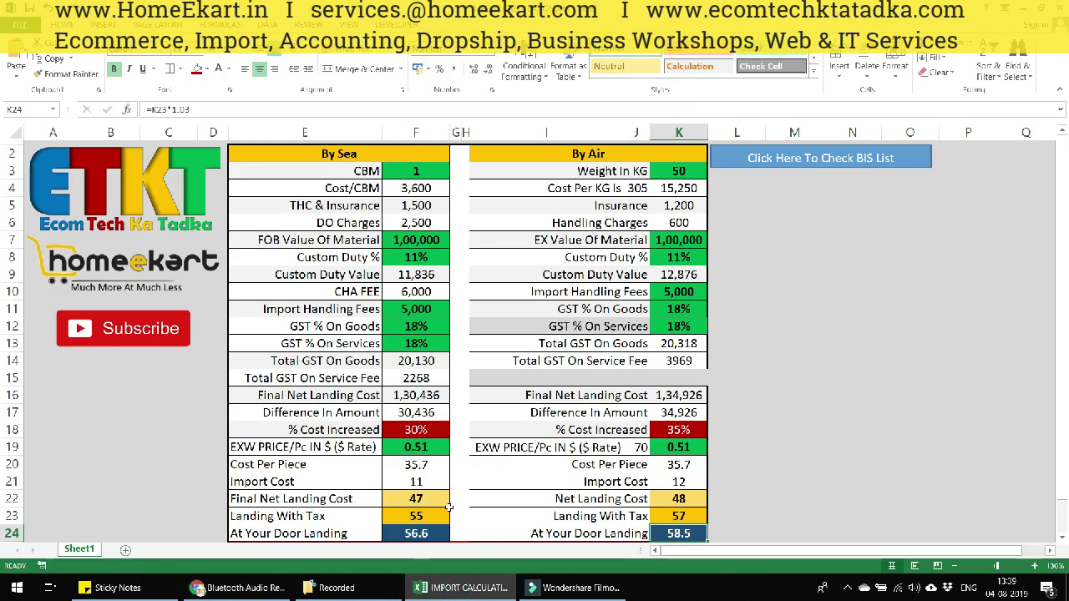
In the Excel import calculation sheet, set the By Sea EXW price per piece to 0.9 and check the landing cost with tax.
{"action": "left_click", "coordinate": [422, 449]}
{"action": "type", "text": ".9"}
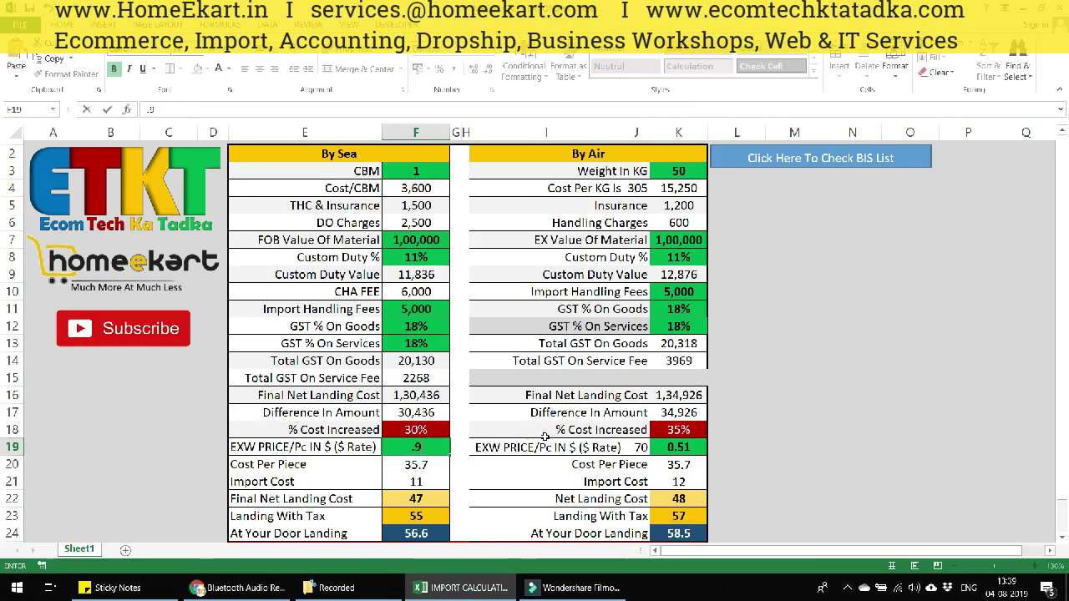
{"action": "key", "text": "Return"}
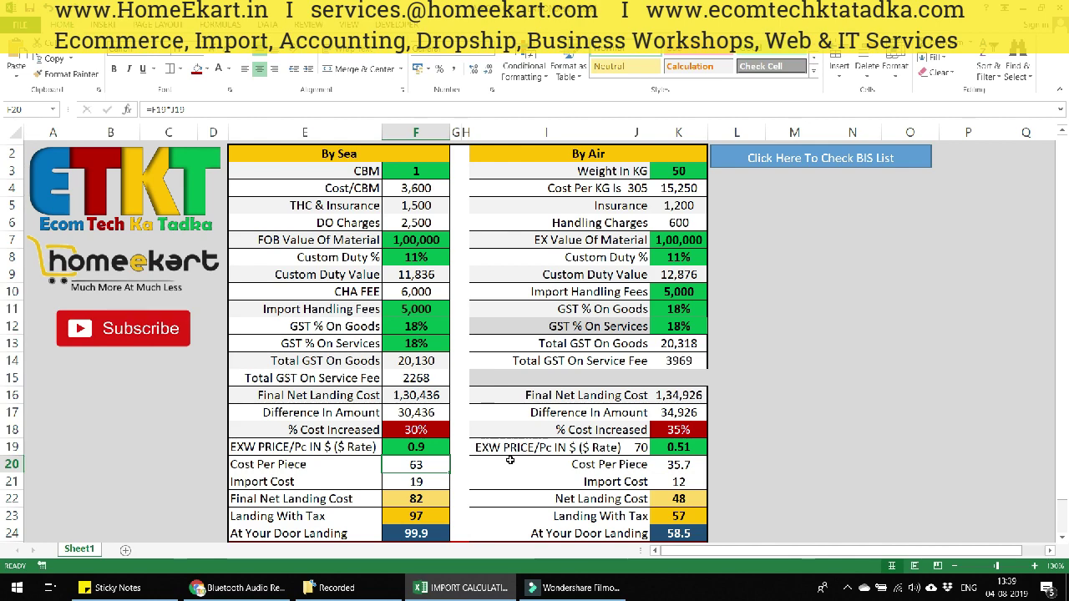
{"action": "left_click", "coordinate": [436, 516]}
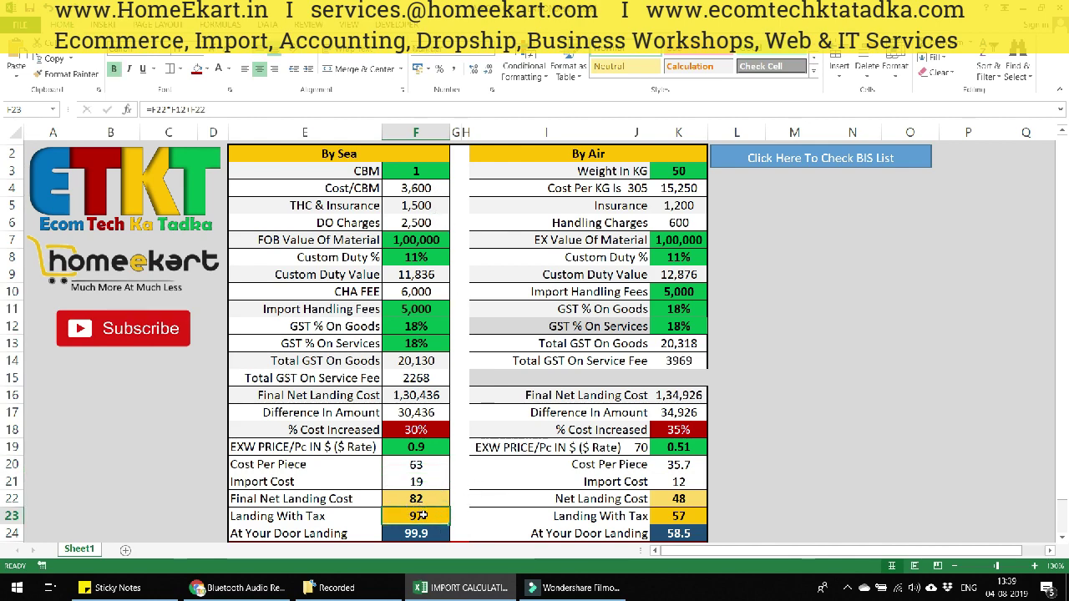
Set the By Air weight to 20 kg and check the EX value of material.
{"action": "left_click", "coordinate": [687, 172]}
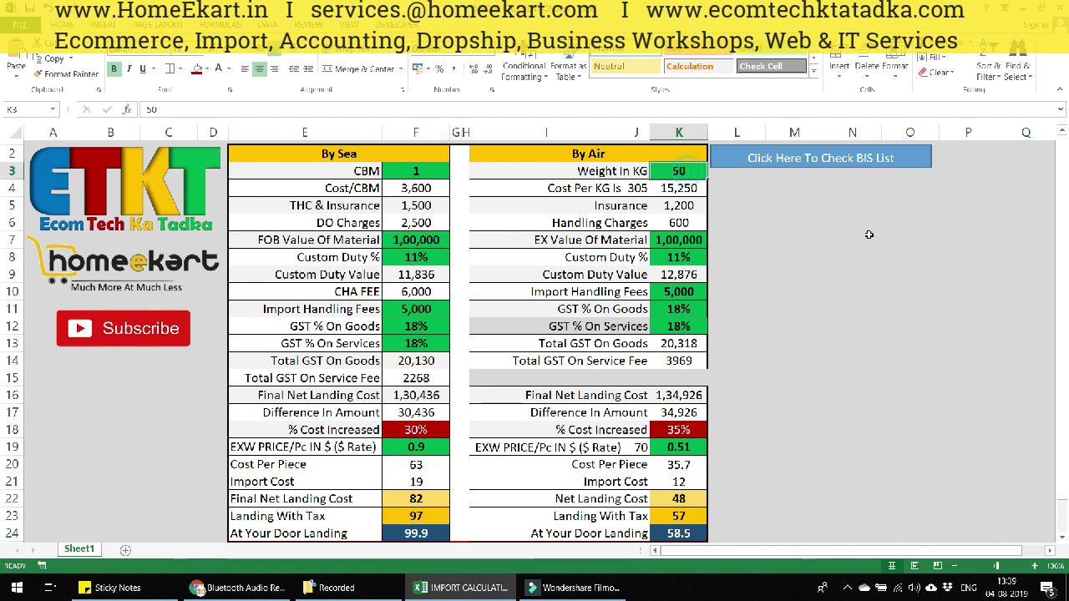
{"action": "type", "text": "20"}
{"action": "key", "text": "Return"}
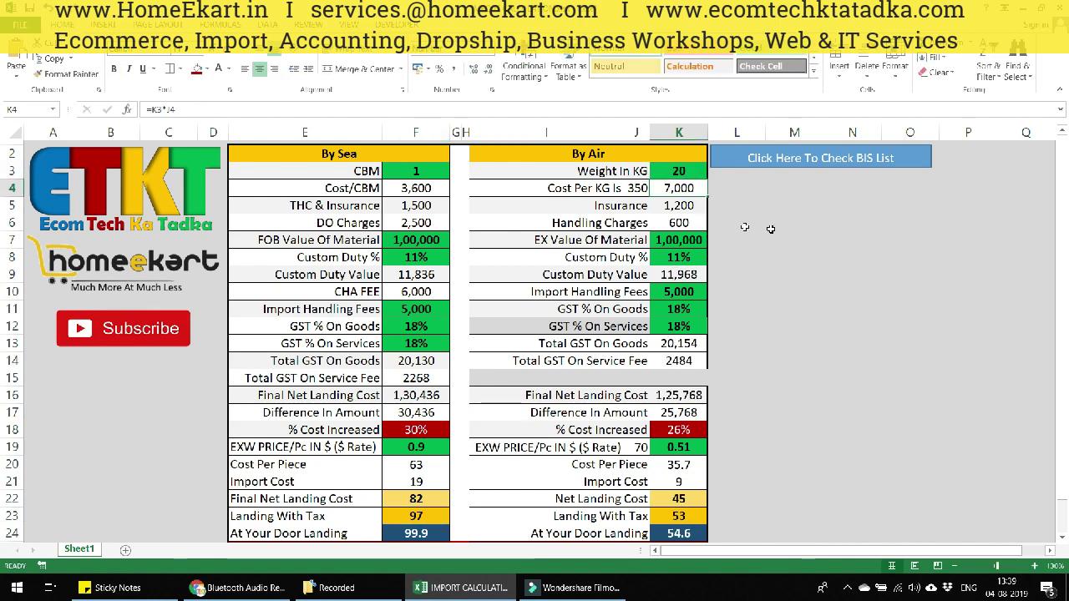
{"action": "left_click", "coordinate": [683, 240]}
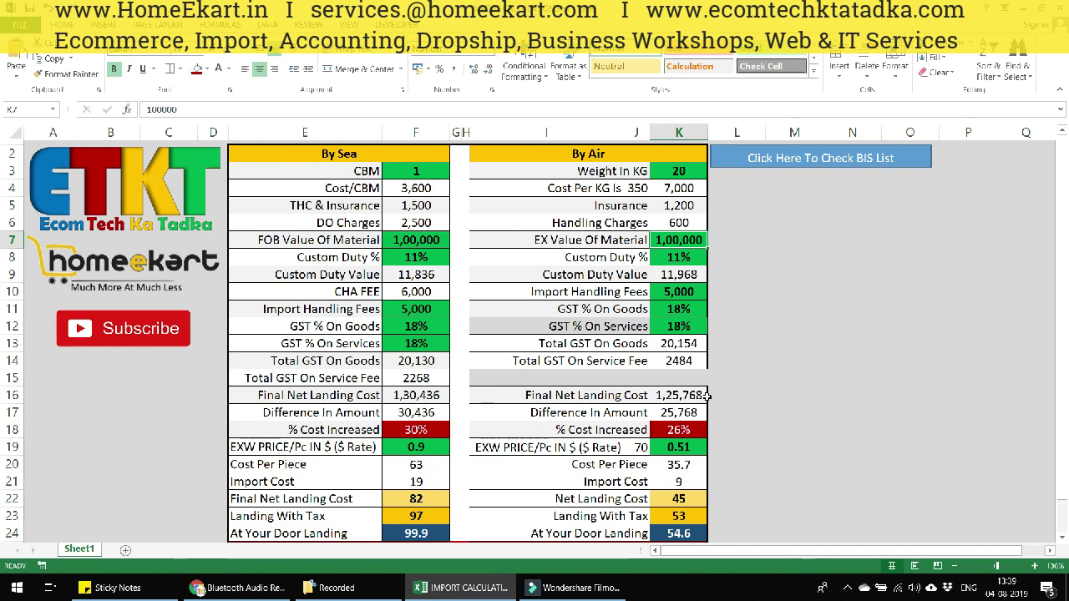
Set the By Air EXW price per piece to 0.9 and review the landing cost with tax against its inputs.
{"action": "left_click", "coordinate": [687, 449]}
{"action": "type", "text": "0.9"}
{"action": "key", "text": "Return"}
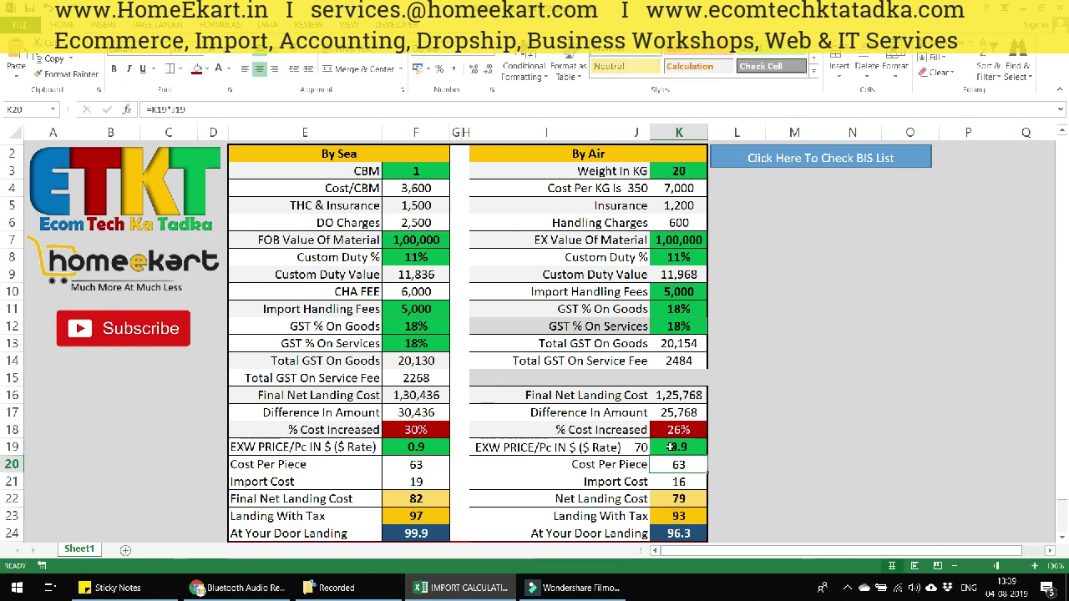
{"action": "left_click", "coordinate": [687, 513]}
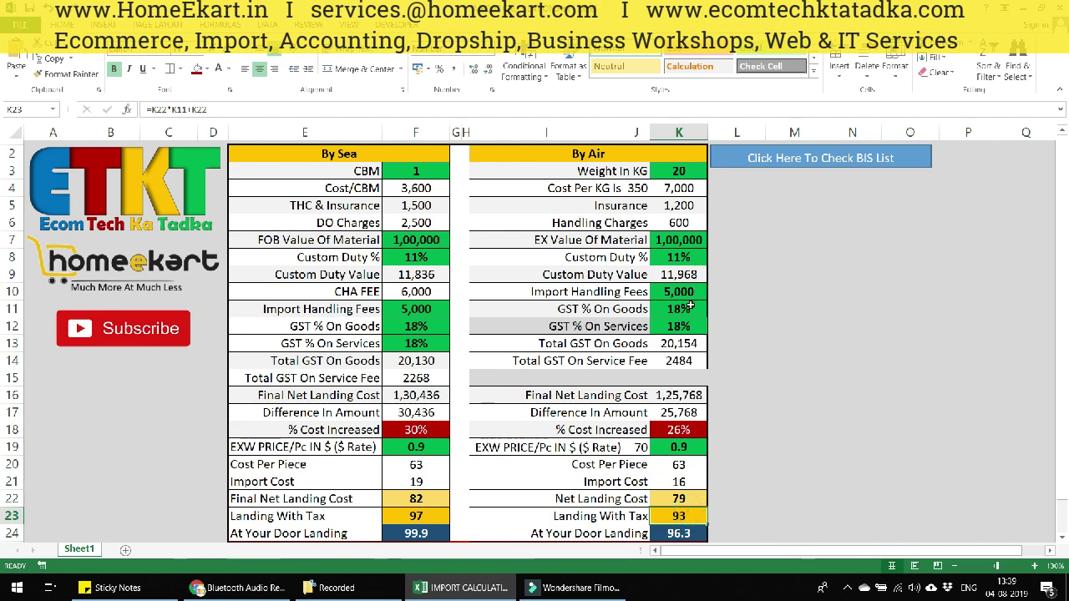
{"action": "left_click", "coordinate": [692, 175]}
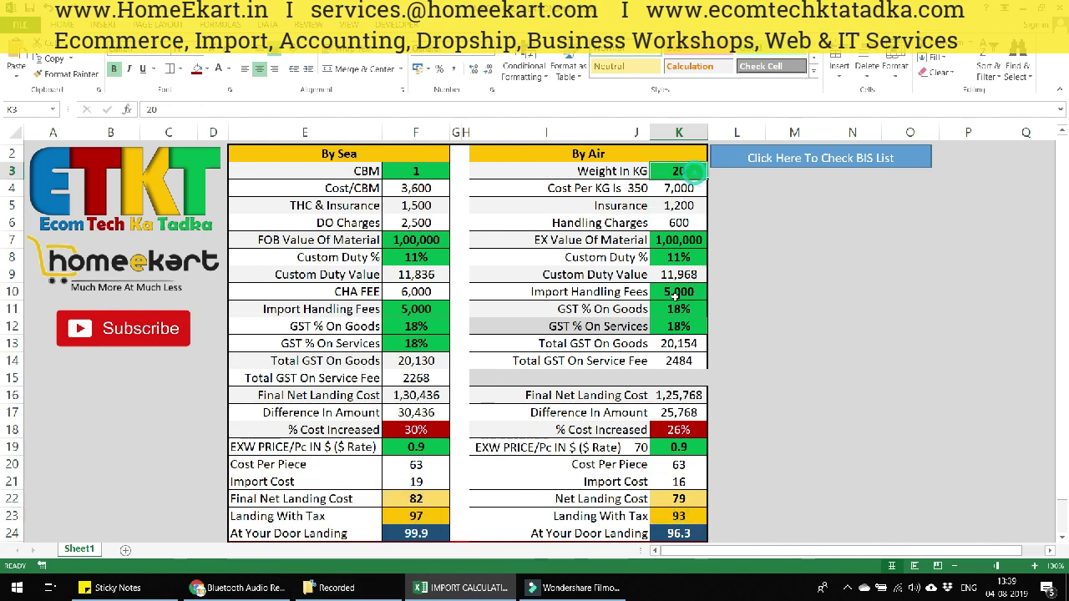
{"action": "left_click", "coordinate": [693, 446]}
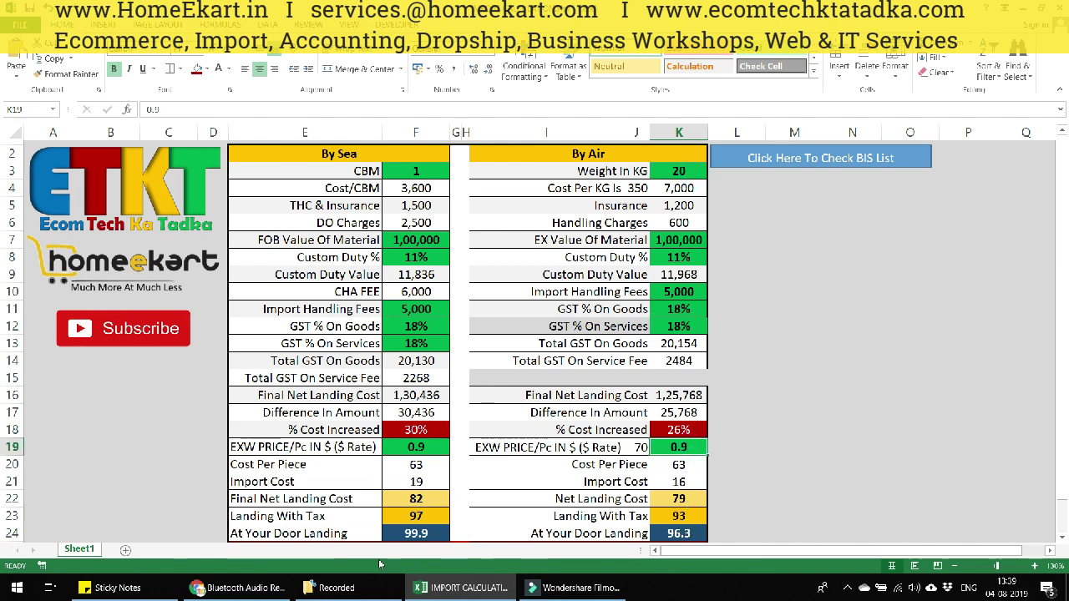
Switch to Chrome, open the Sami Wireless Hands Car Kit listing from the Amazon results and review its AMZScout Pro sales figures.
{"action": "left_click", "coordinate": [680, 429]}
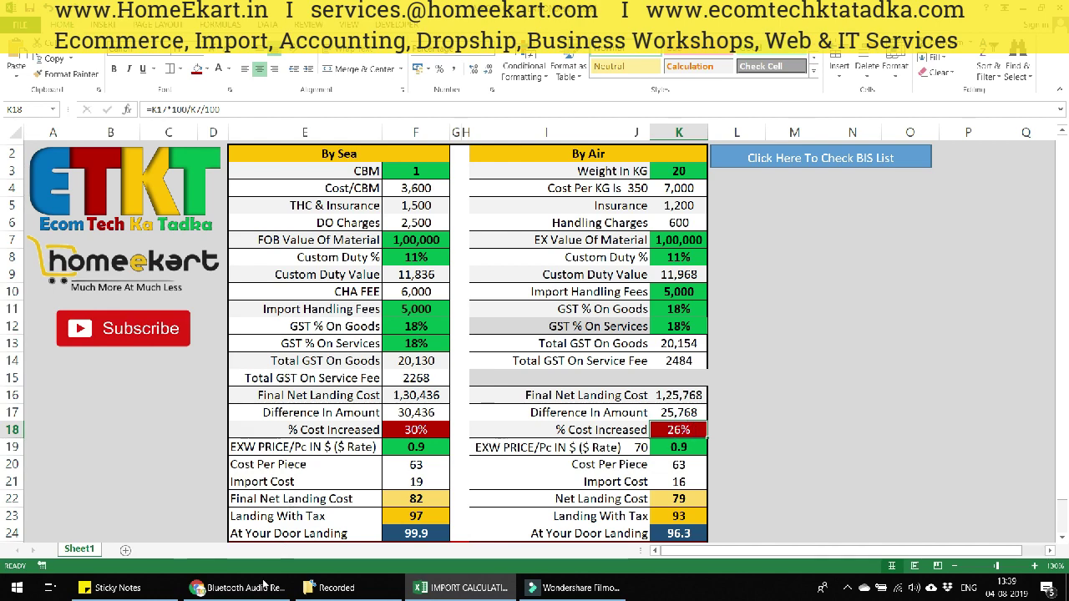
{"action": "mouse_move", "coordinate": [258, 593]}
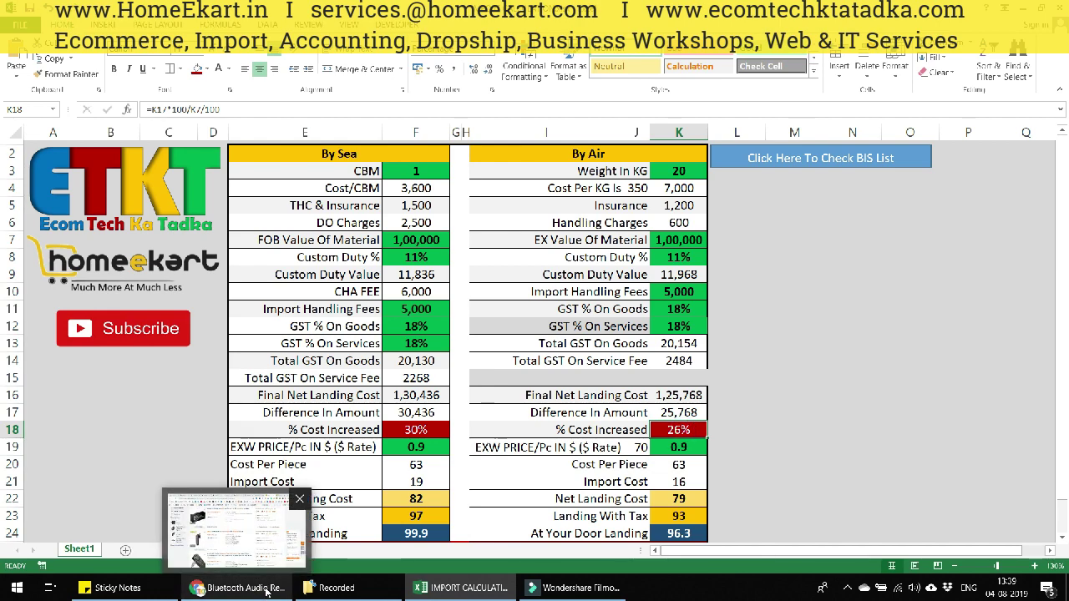
{"action": "left_click", "coordinate": [268, 593]}
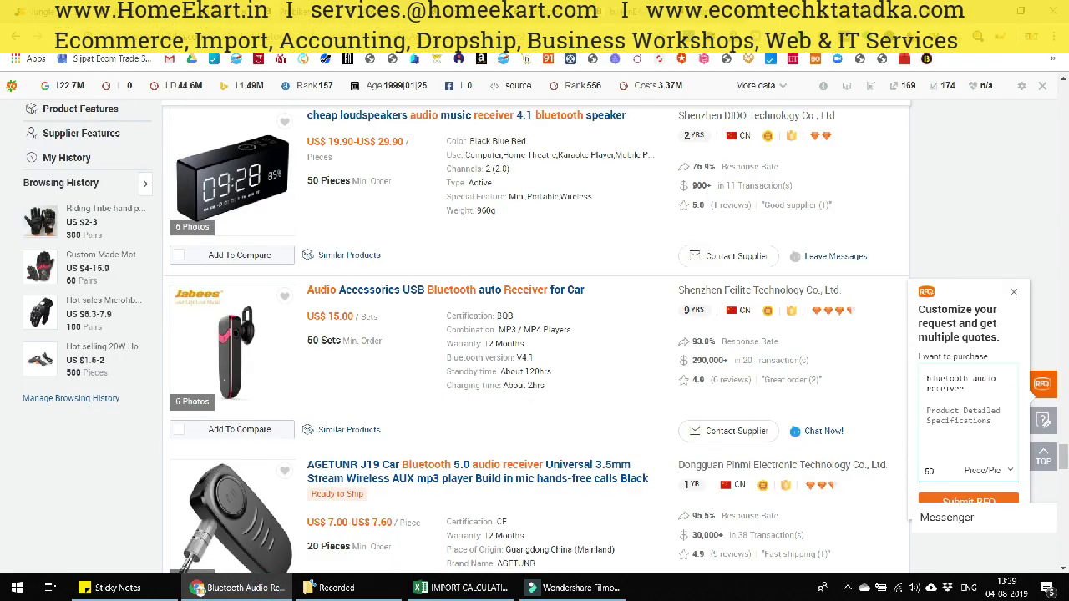
{"action": "left_click", "coordinate": [417, 12]}
{"action": "left_click", "coordinate": [296, 13]}
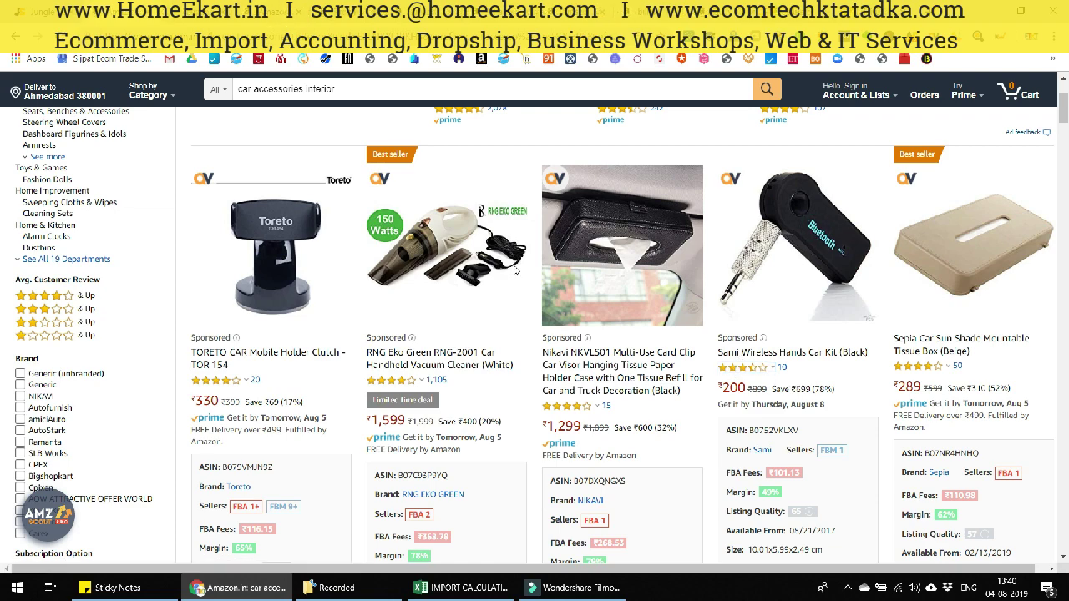
{"action": "left_click", "coordinate": [418, 238]}
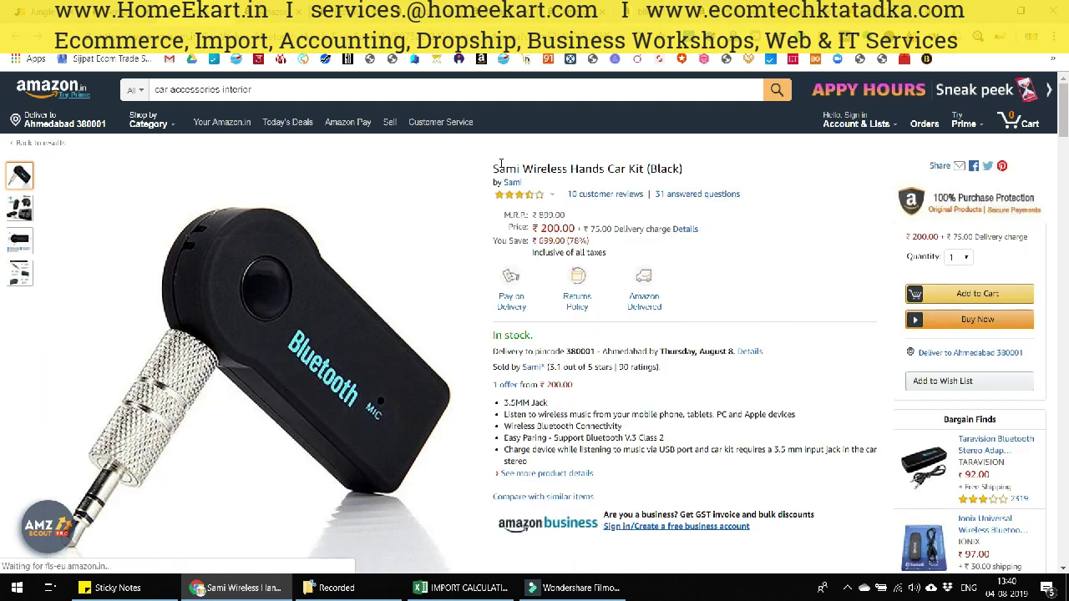
{"action": "left_click", "coordinate": [46, 512]}
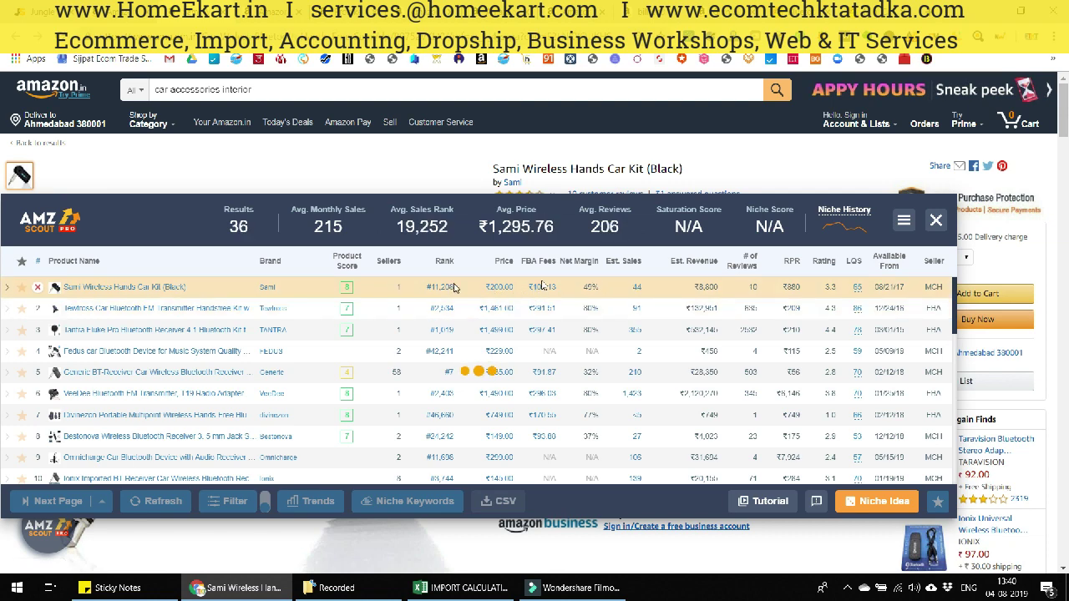
{"action": "left_click", "coordinate": [936, 222]}
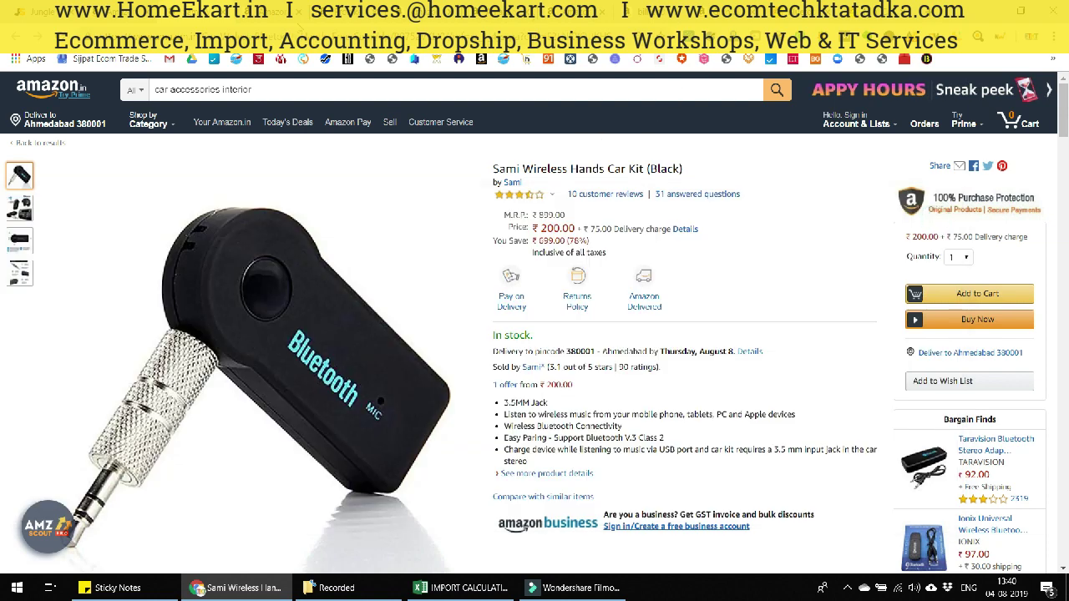
Run the AMZScout FBA Calculator for the car kit, set the product cost to 93 and check the estimated monthly profit.
{"action": "left_click", "coordinate": [977, 38]}
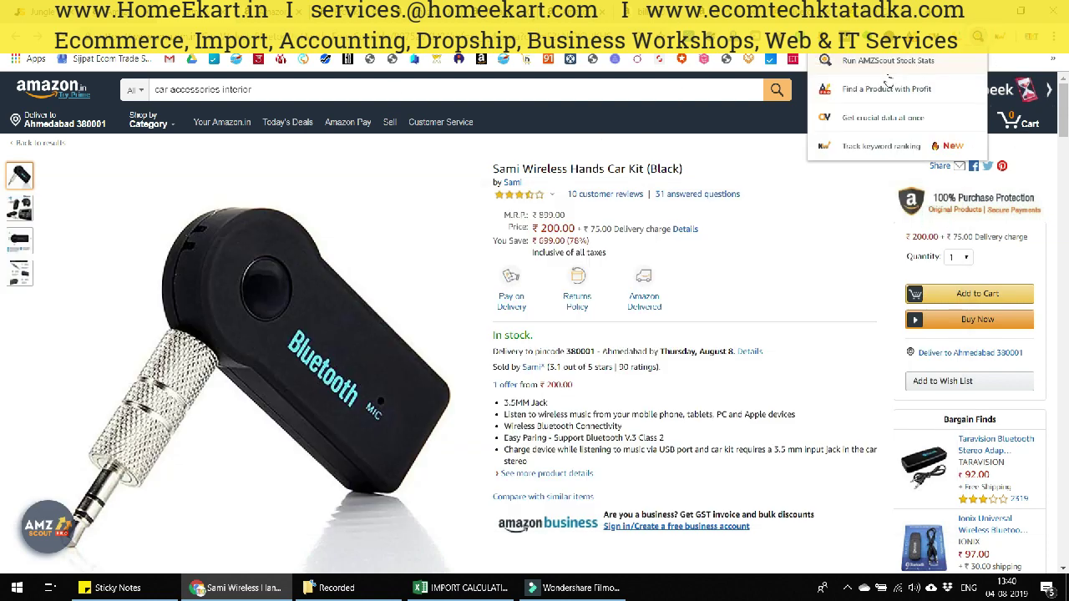
{"action": "left_click", "coordinate": [889, 72]}
{"action": "left_click", "coordinate": [997, 151]}
{"action": "type", "text": "93"}
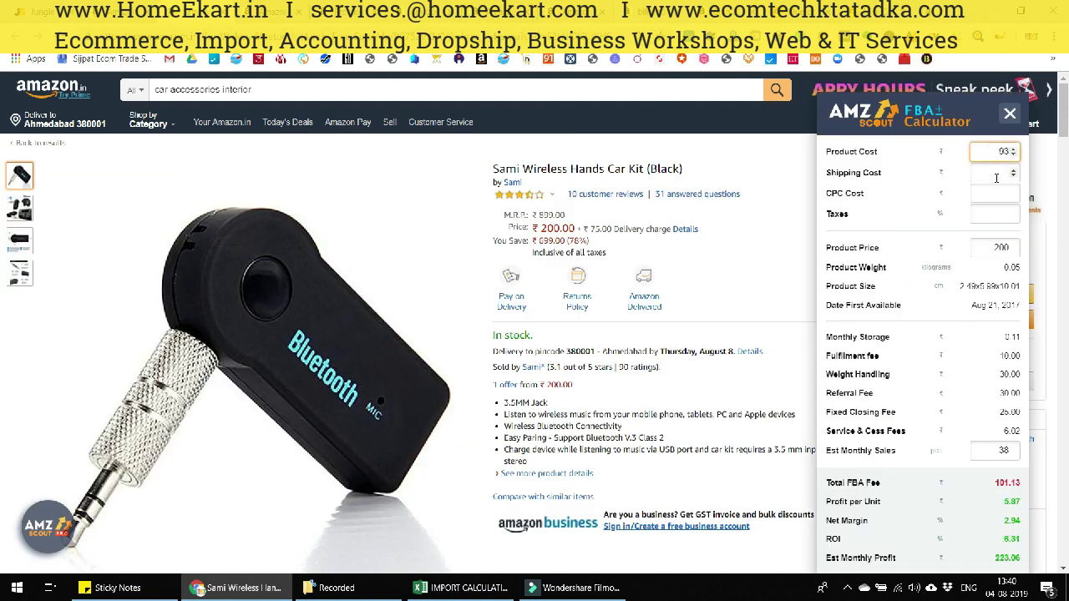
{"action": "double_click", "coordinate": [997, 559]}
{"action": "left_click", "coordinate": [985, 533]}
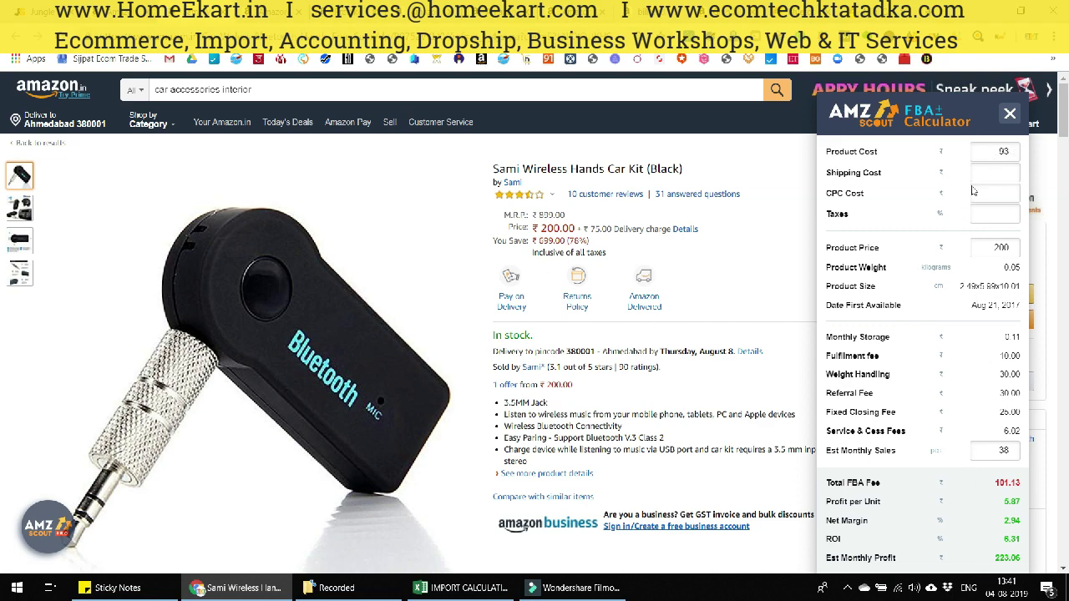
Try a product cost of 75 for the car kit and settle on 70.
{"action": "double_click", "coordinate": [1015, 152]}
{"action": "type", "text": "75"}
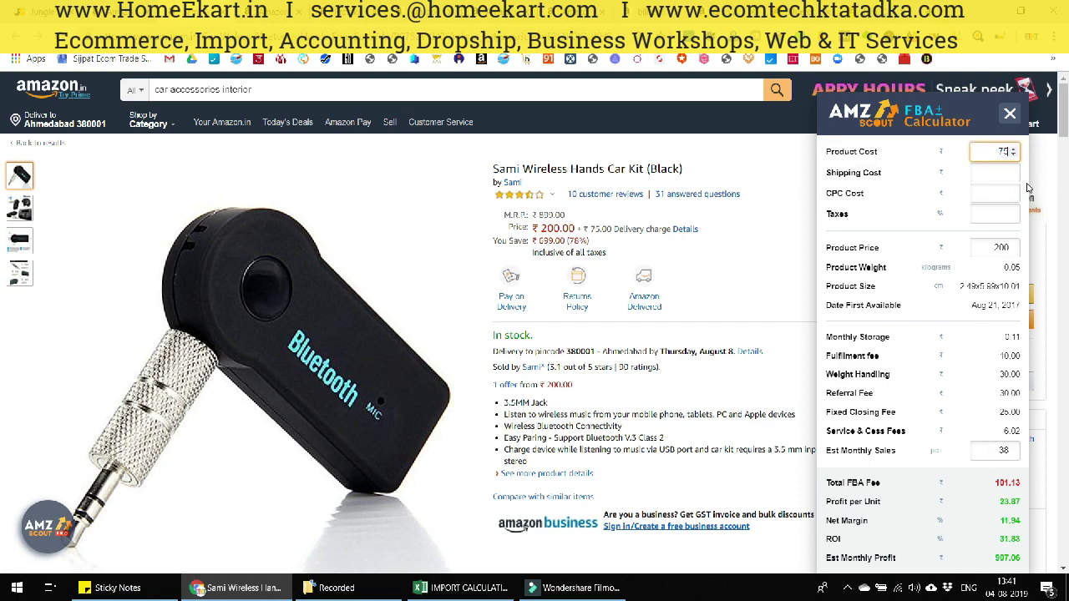
{"action": "double_click", "coordinate": [1016, 153]}
{"action": "type", "text": "70"}
{"action": "left_click", "coordinate": [966, 366]}
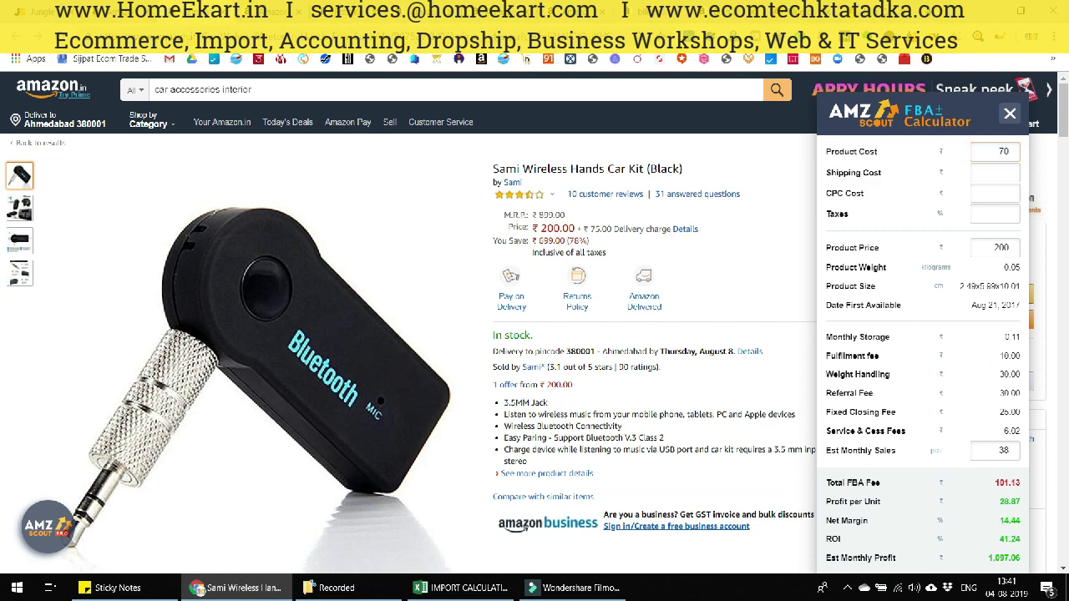
Set the CPC cost to 10 and the estimated monthly sales to 100, check the estimated monthly profit and close the calculator.
{"action": "double_click", "coordinate": [1006, 452]}
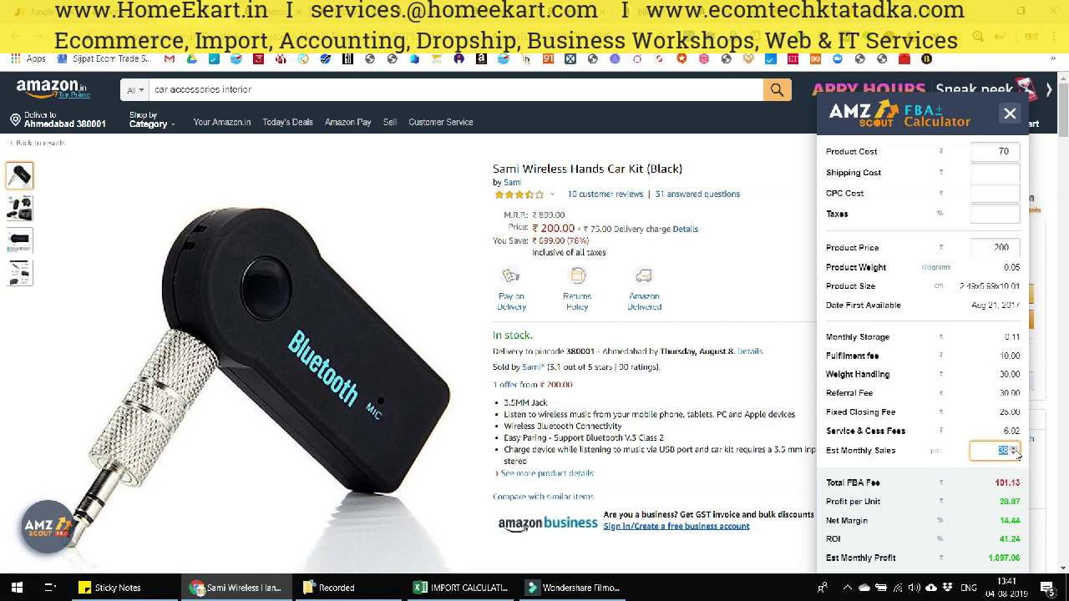
{"action": "left_click", "coordinate": [987, 193]}
{"action": "type", "text": "10"}
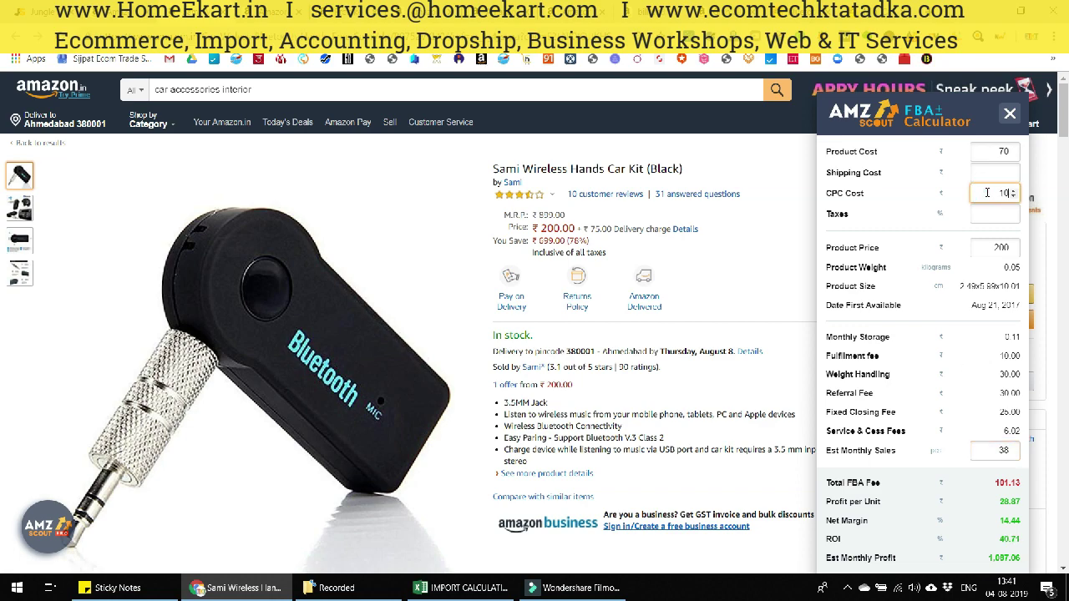
{"action": "left_click", "coordinate": [1007, 247]}
{"action": "double_click", "coordinate": [977, 451]}
{"action": "type", "text": "100"}
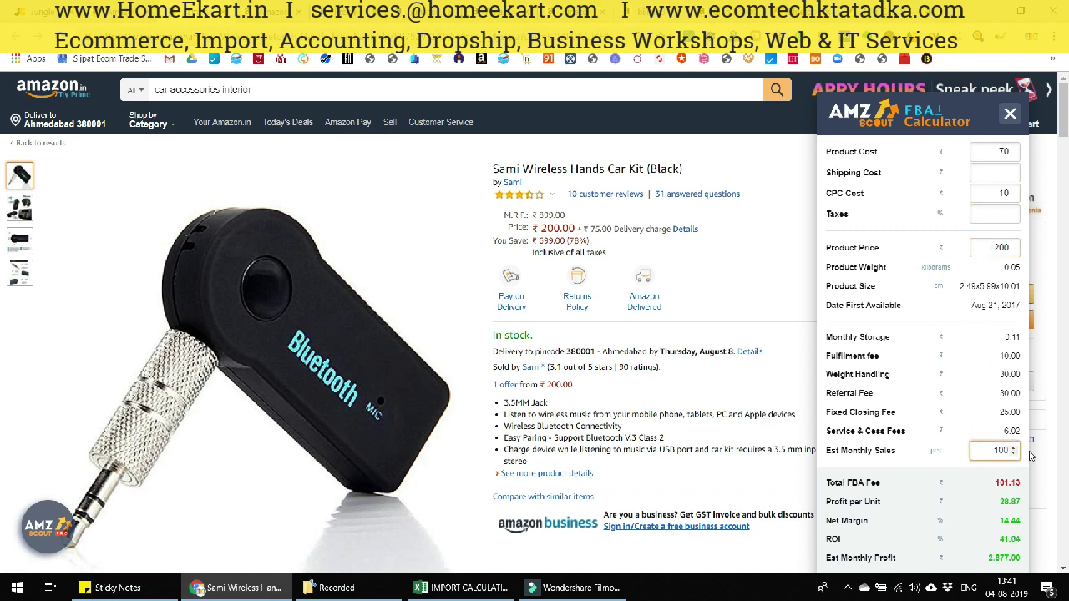
{"action": "left_click", "coordinate": [967, 486]}
{"action": "left_click_drag", "start_coordinate": [987, 557], "coordinate": [1009, 557]}
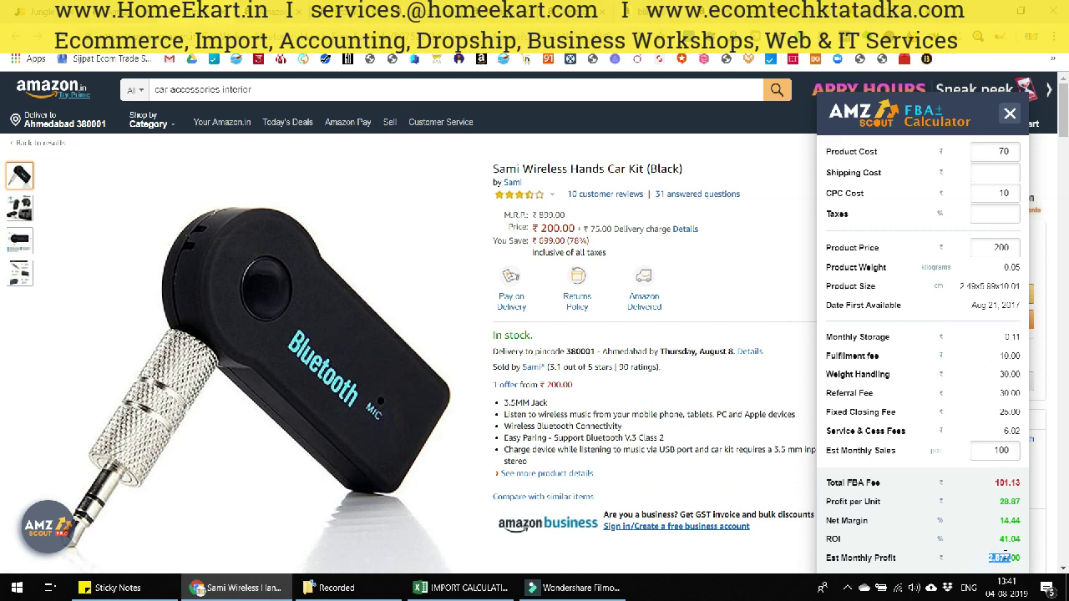
{"action": "left_click", "coordinate": [964, 492]}
{"action": "left_click", "coordinate": [1009, 113]}
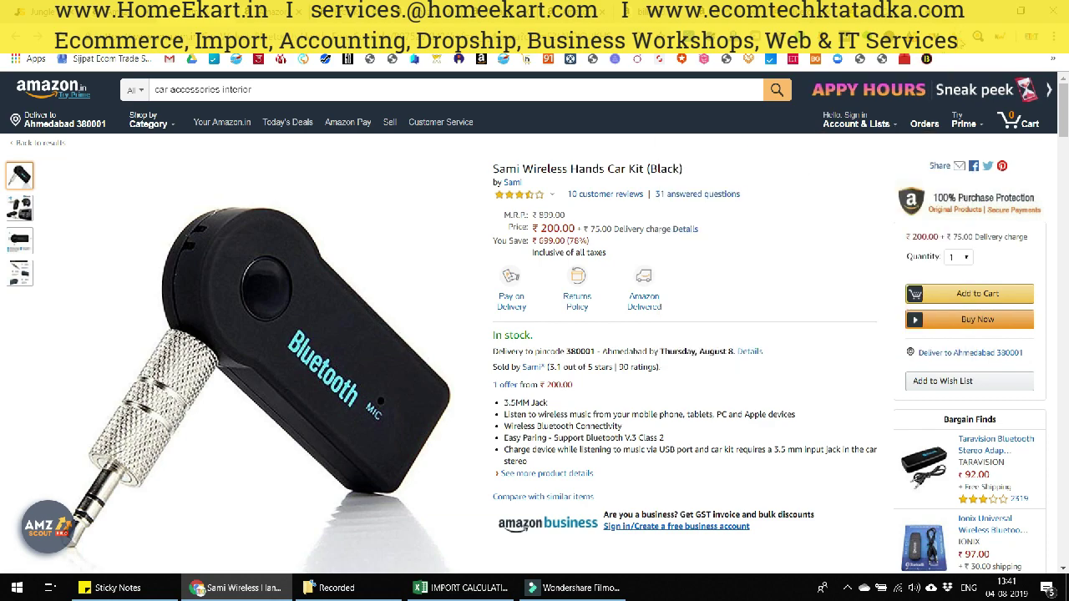
Run AMZScout Stock Stats for the Sami car kit, check the seller's price and stock, and close the report.
{"action": "left_click", "coordinate": [960, 41]}
{"action": "left_click", "coordinate": [973, 40]}
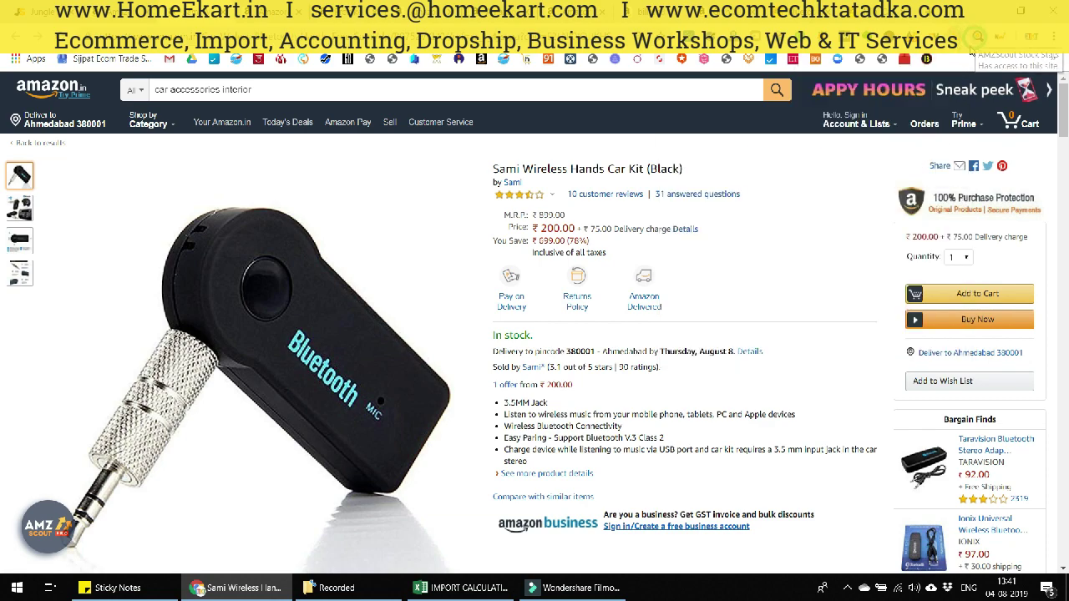
{"action": "left_click", "coordinate": [898, 67]}
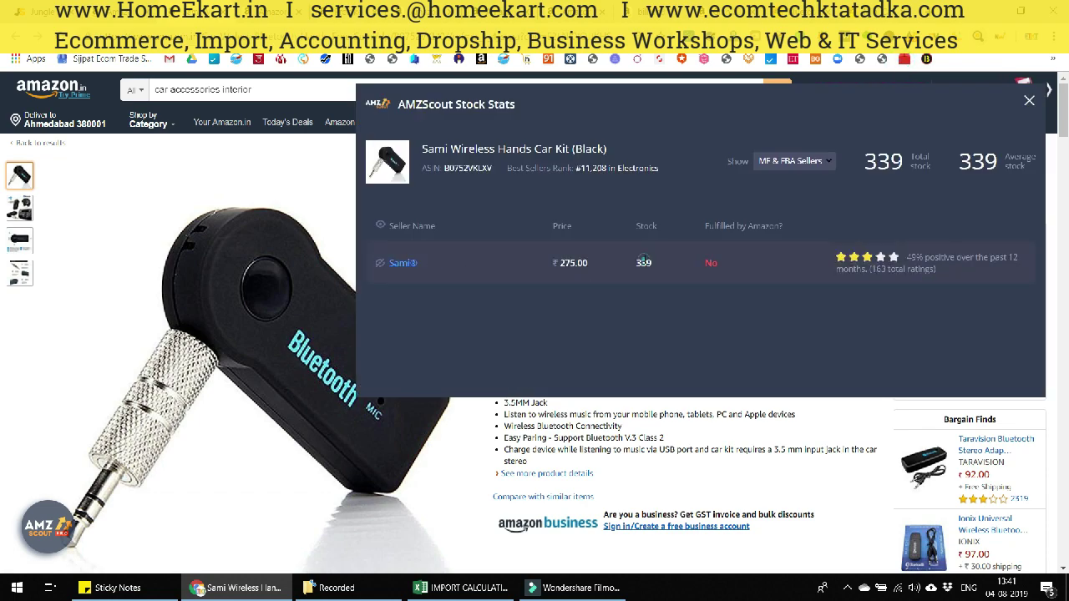
{"action": "left_click", "coordinate": [643, 262]}
{"action": "left_click", "coordinate": [708, 414]}
{"action": "left_click", "coordinate": [1029, 102]}
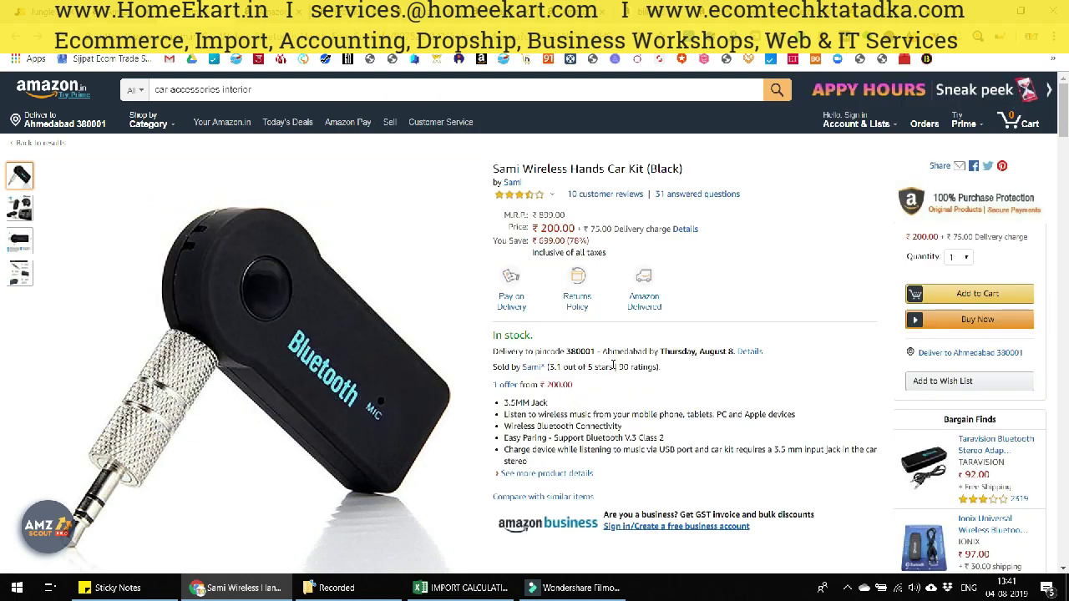
{"action": "left_click", "coordinate": [627, 383]}
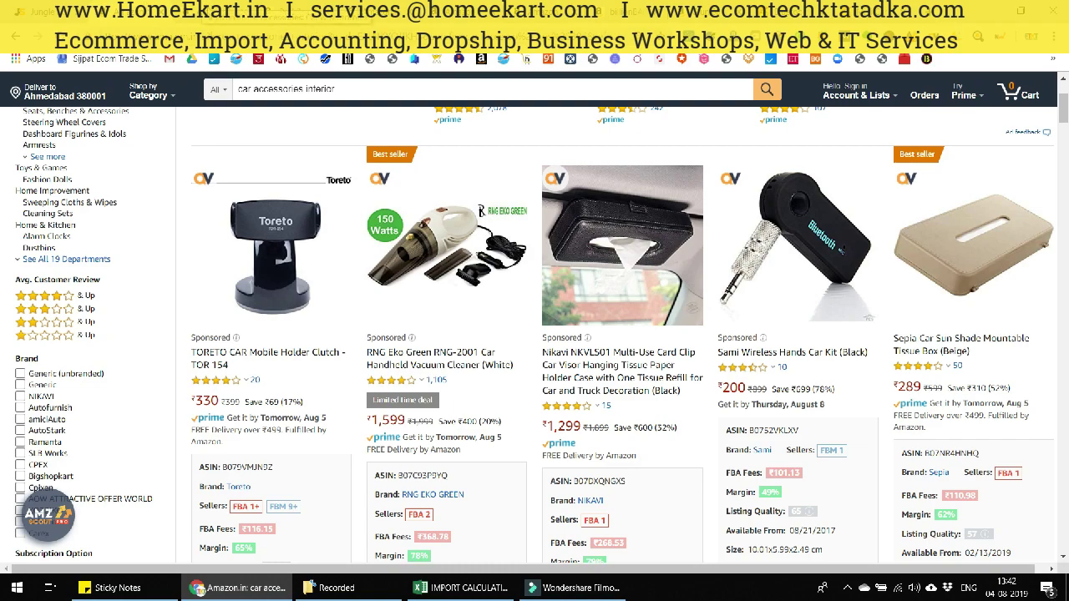
Examine the AMZScout data under the Amazon car accessories results, comparing sellers, FBA fees, margin, size, weight and sales rank.
{"action": "scroll", "coordinate": [618, 317], "scroll_direction": "down", "scroll_amount": 3}
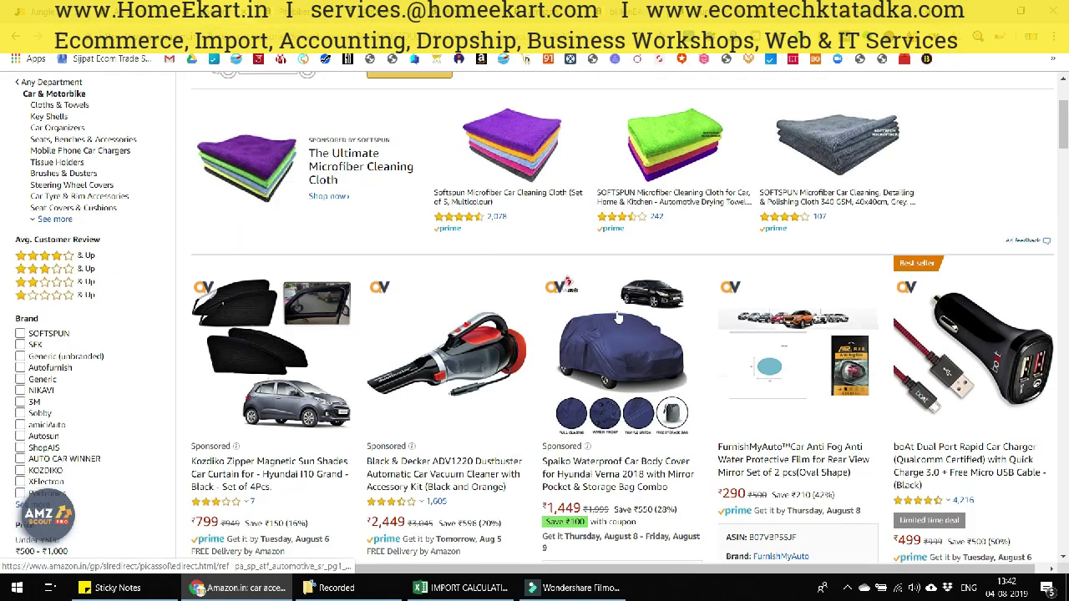
{"action": "scroll", "coordinate": [711, 318], "scroll_direction": "down", "scroll_amount": 3}
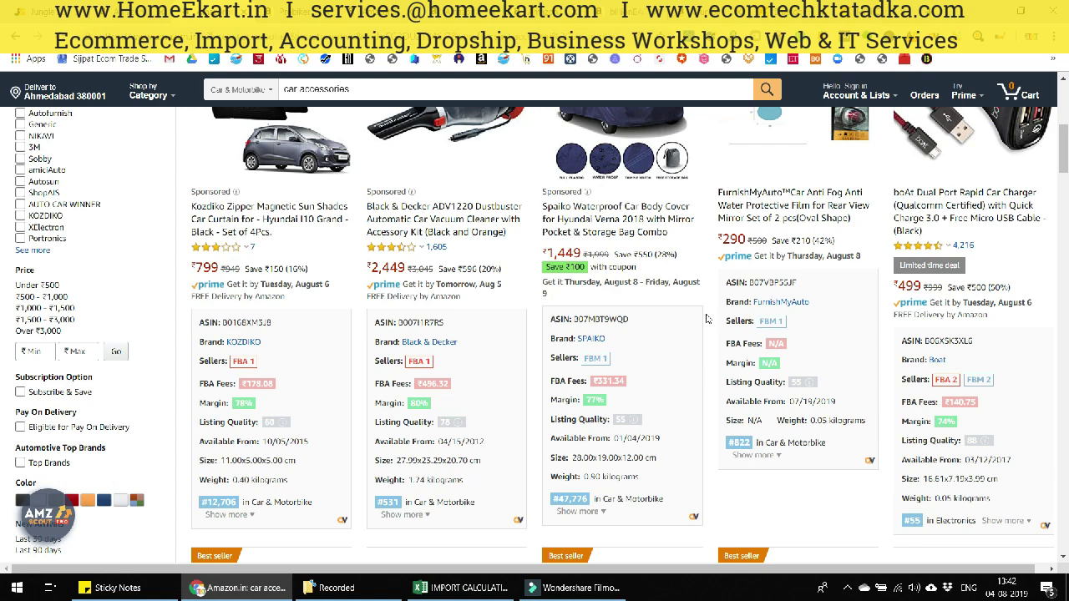
{"action": "scroll", "coordinate": [706, 318], "scroll_direction": "up", "scroll_amount": 2}
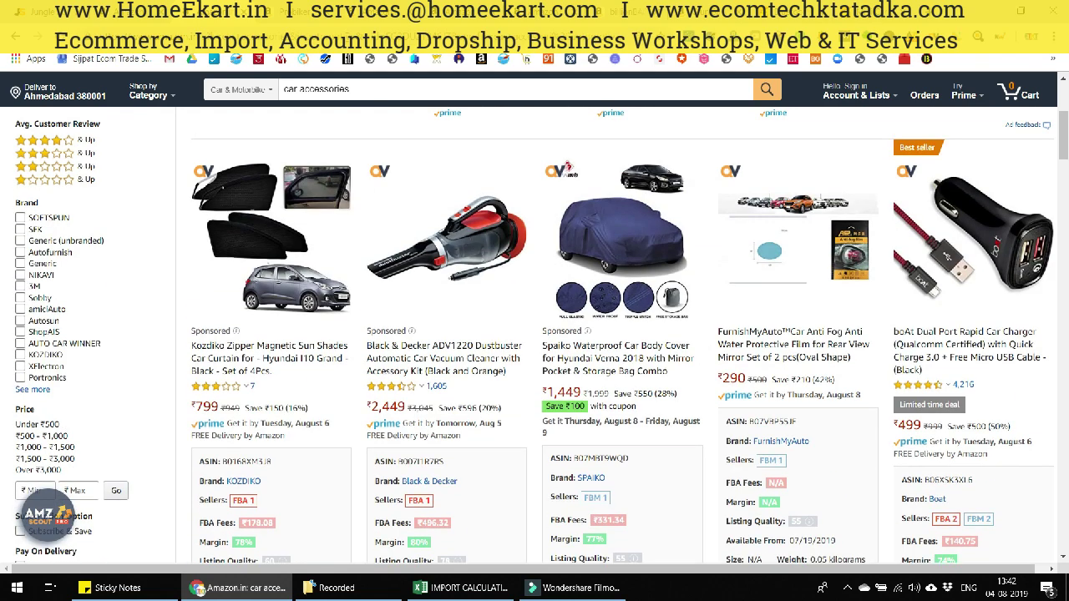
{"action": "scroll", "coordinate": [538, 321], "scroll_direction": "down", "scroll_amount": 3}
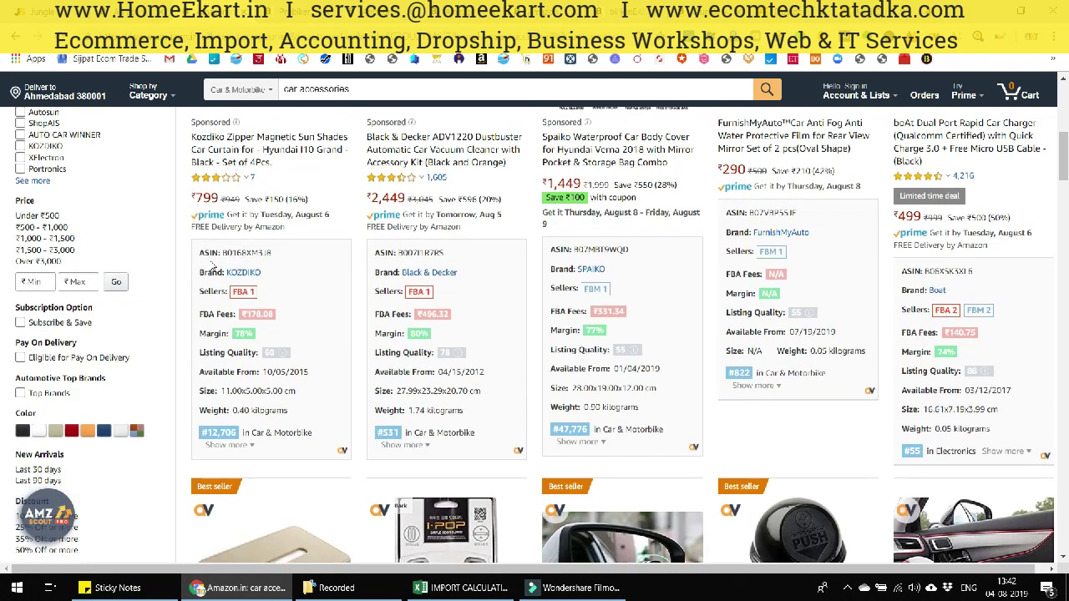
{"action": "left_click_drag", "start_coordinate": [196, 254], "coordinate": [332, 405]}
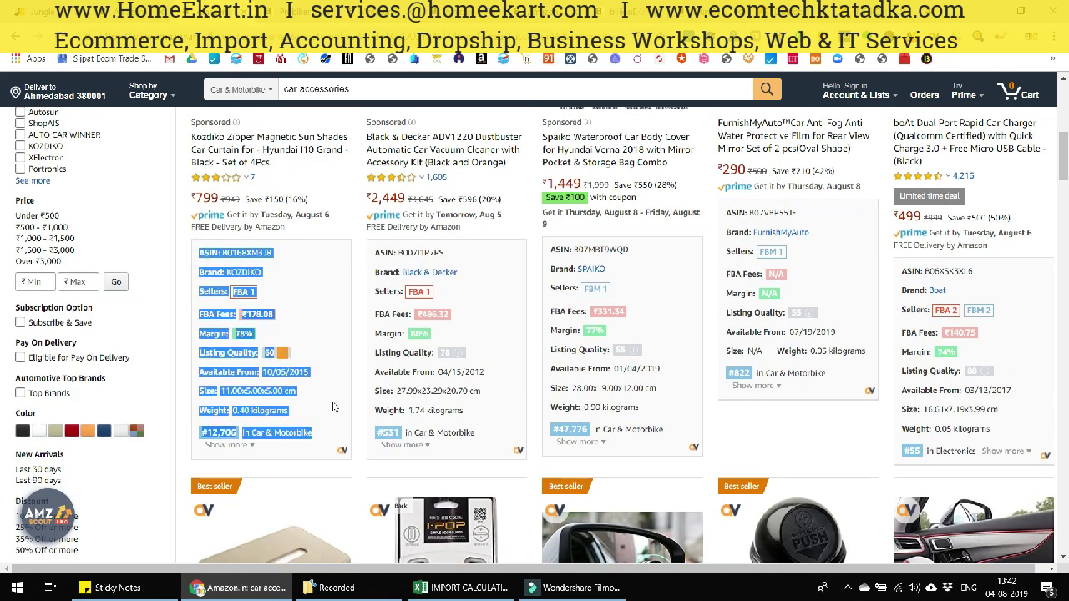
{"action": "left_click", "coordinate": [353, 336]}
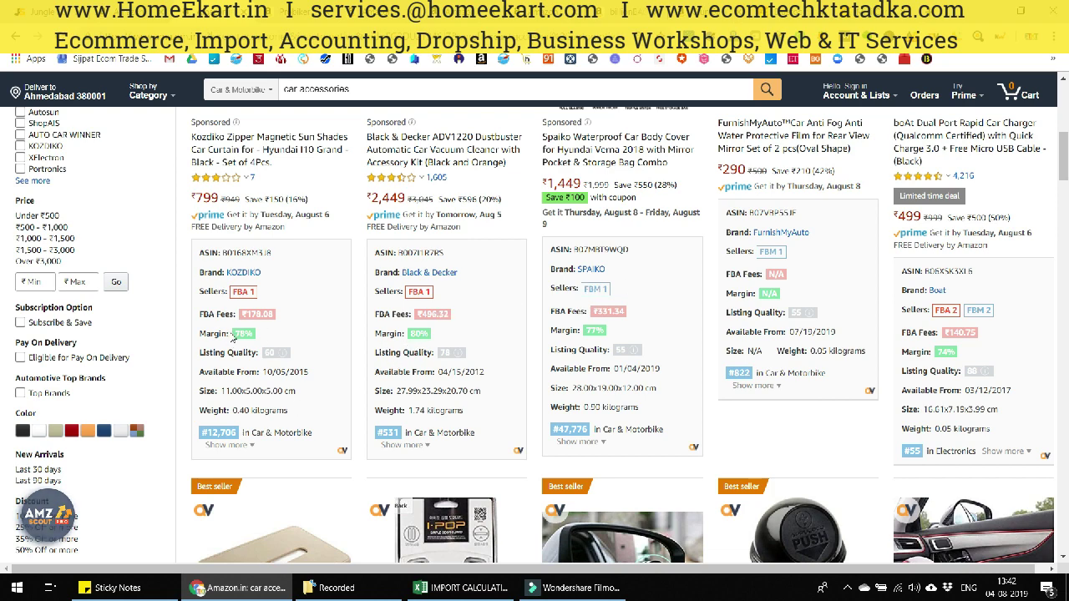
{"action": "double_click", "coordinate": [418, 333]}
{"action": "scroll", "coordinate": [504, 300], "scroll_direction": "up", "scroll_amount": 1}
{"action": "scroll", "coordinate": [502, 304], "scroll_direction": "down", "scroll_amount": 1}
{"action": "left_click", "coordinate": [418, 335]}
{"action": "left_click", "coordinate": [536, 312]}
{"action": "scroll", "coordinate": [501, 284], "scroll_direction": "up", "scroll_amount": 1}
{"action": "scroll", "coordinate": [509, 260], "scroll_direction": "down", "scroll_amount": 1}
{"action": "scroll", "coordinate": [549, 268], "scroll_direction": "up", "scroll_amount": 1}
{"action": "scroll", "coordinate": [527, 269], "scroll_direction": "down", "scroll_amount": 1}
{"action": "left_click_drag", "start_coordinate": [808, 352], "coordinate": [825, 374]}
{"action": "left_click", "coordinate": [626, 410]}
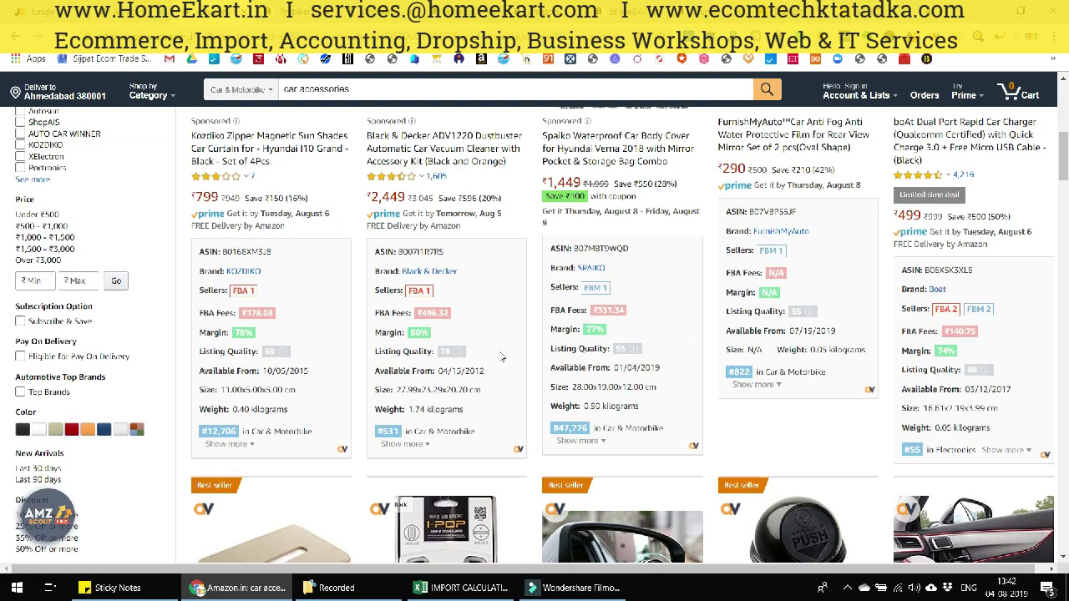
Open the Carex WV001RCA0119 Universal Rear View Blind Spot Mirror listing and review its price, reviews and sellers.
{"action": "scroll", "coordinate": [748, 312], "scroll_direction": "down", "scroll_amount": 7}
{"action": "scroll", "coordinate": [748, 313], "scroll_direction": "up", "scroll_amount": 4}
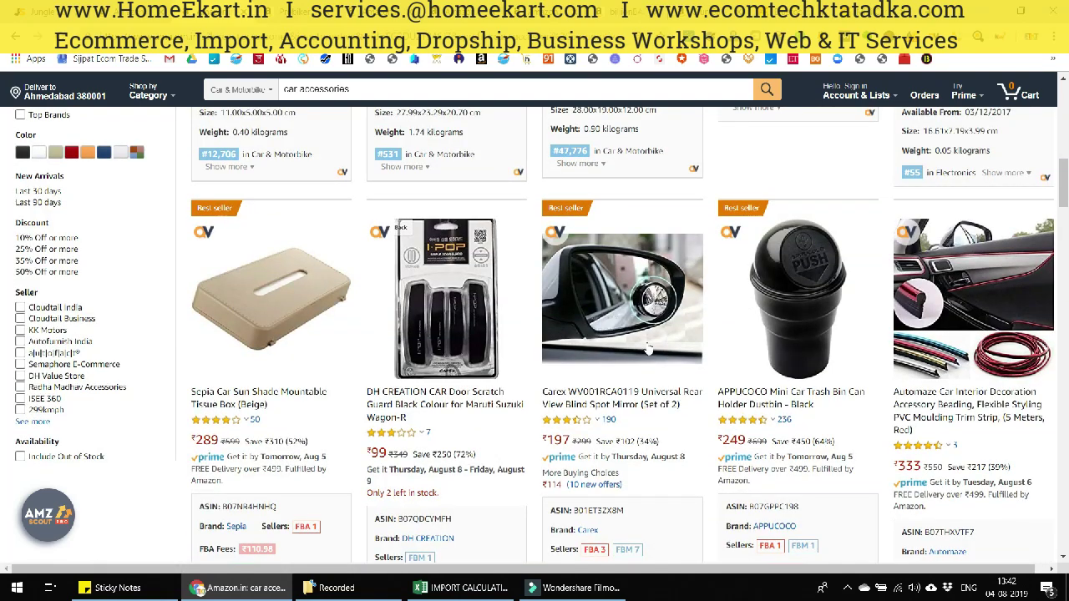
{"action": "mouse_move", "coordinate": [647, 348]}
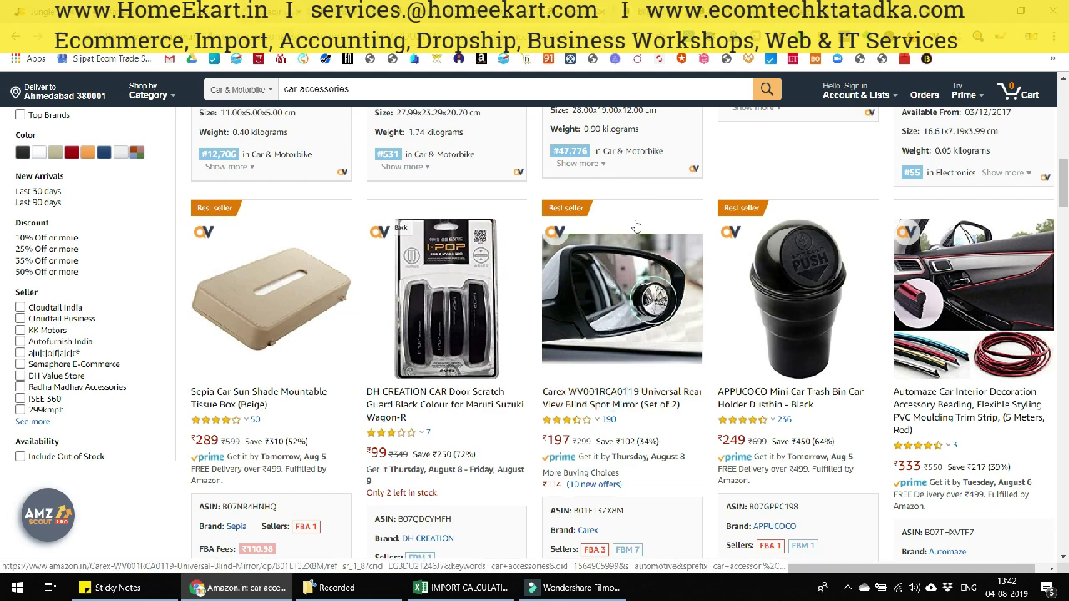
{"action": "left_click", "coordinate": [624, 404]}
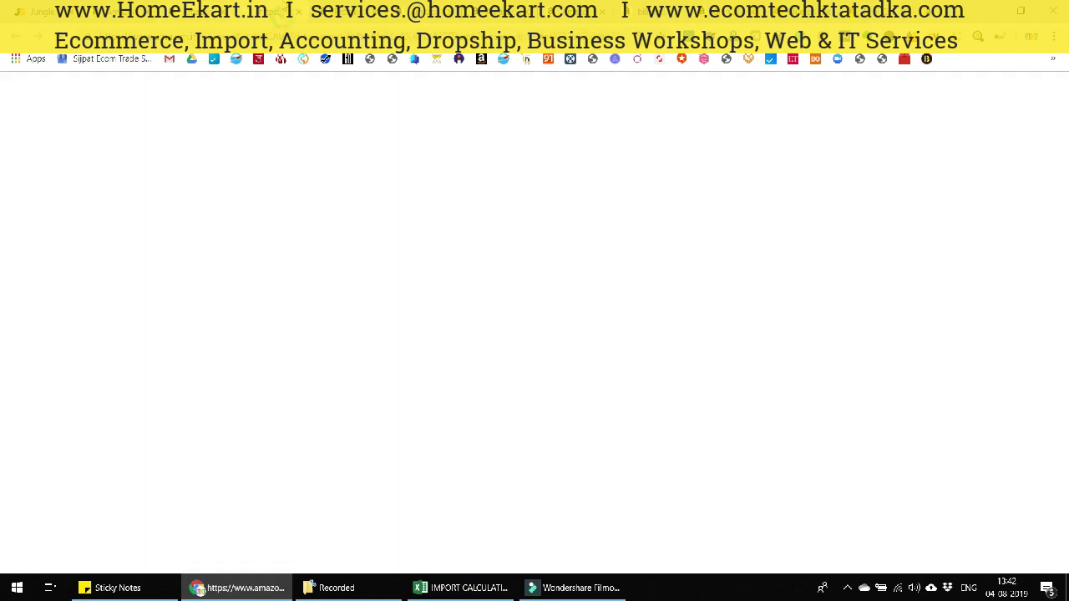
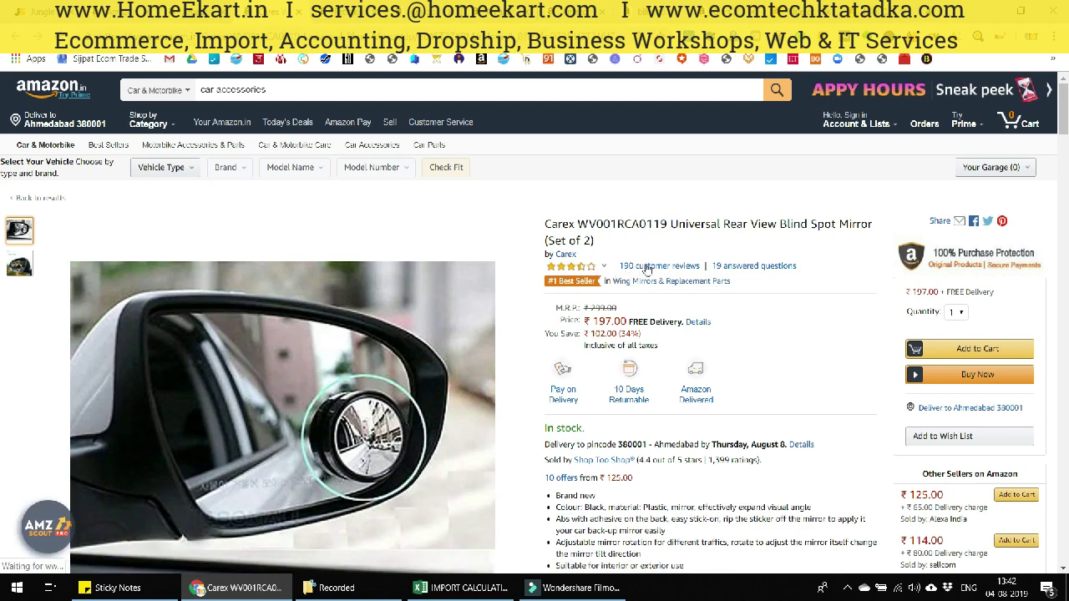
{"action": "mouse_move", "coordinate": [416, 405]}
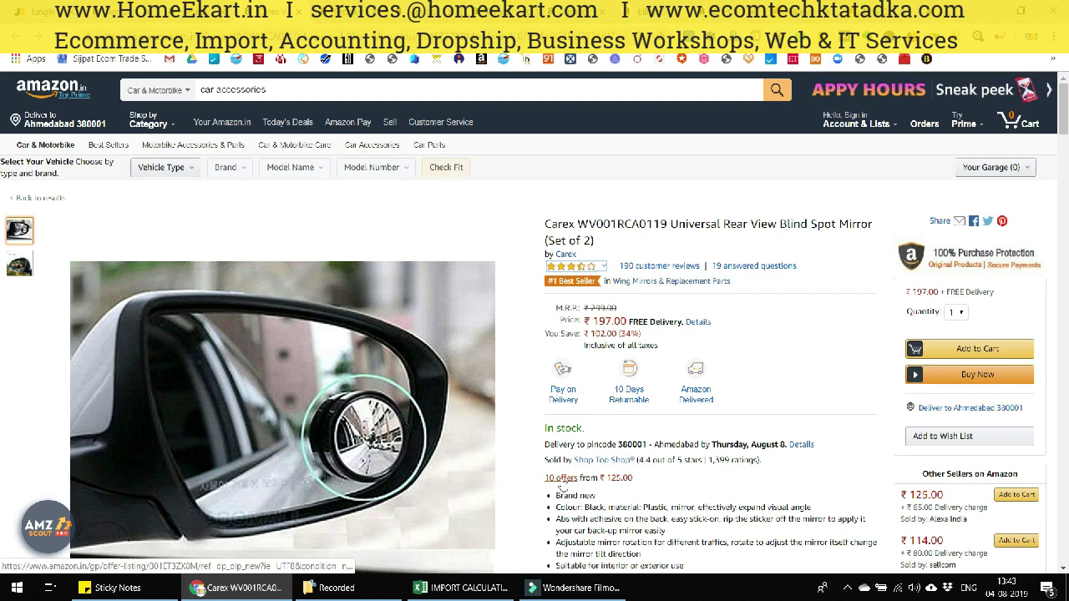
Open the other sellers' offers for the Carex mirror and add the 125 price and 65 delivery charge in Calculator.
{"action": "left_click", "coordinate": [562, 478]}
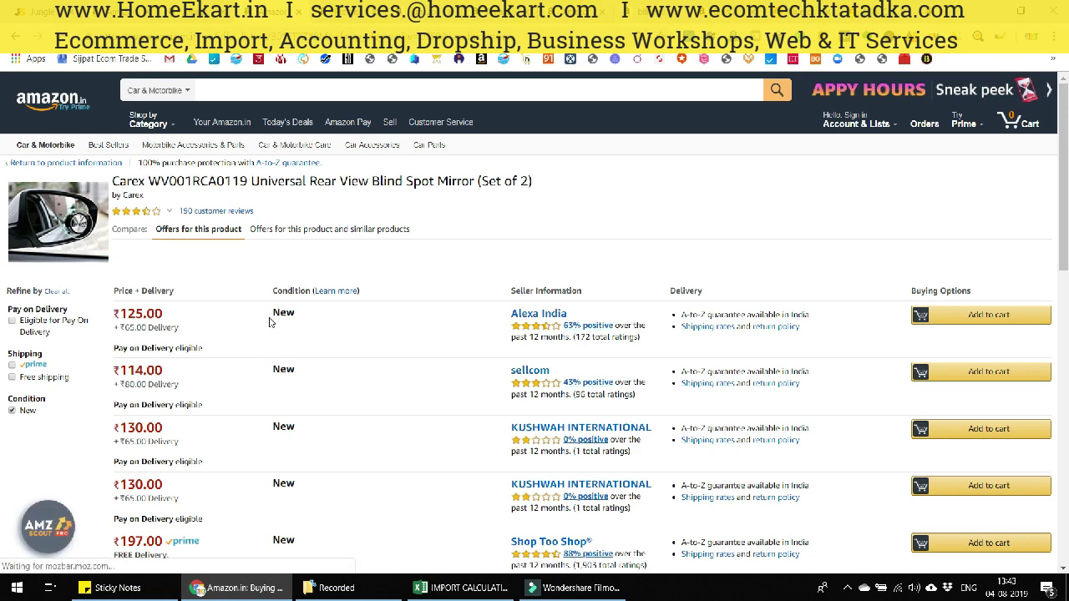
{"action": "key", "text": "XF86Calculator"}
{"action": "type", "text": "125+"}
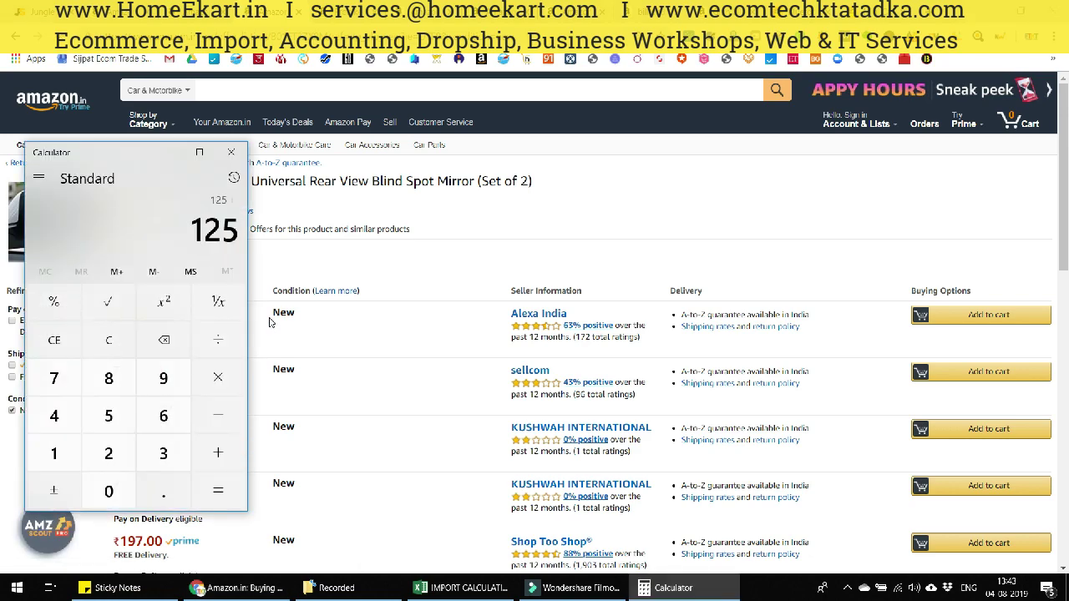
{"action": "left_click", "coordinate": [270, 322]}
{"action": "key", "text": "alt+Tab"}
{"action": "type", "text": "+65="}
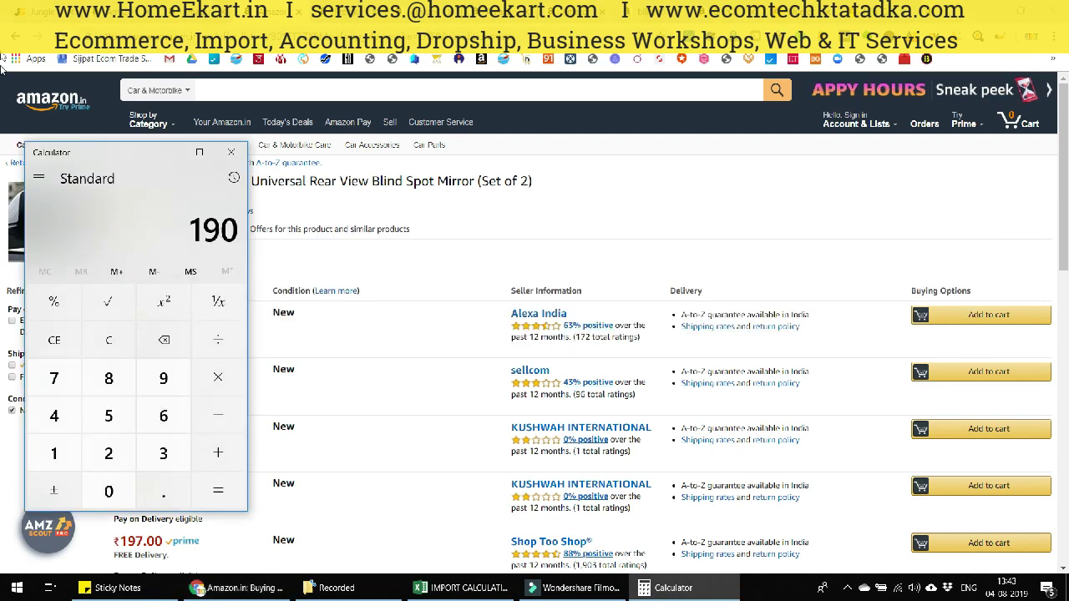
{"action": "left_click", "coordinate": [231, 152]}
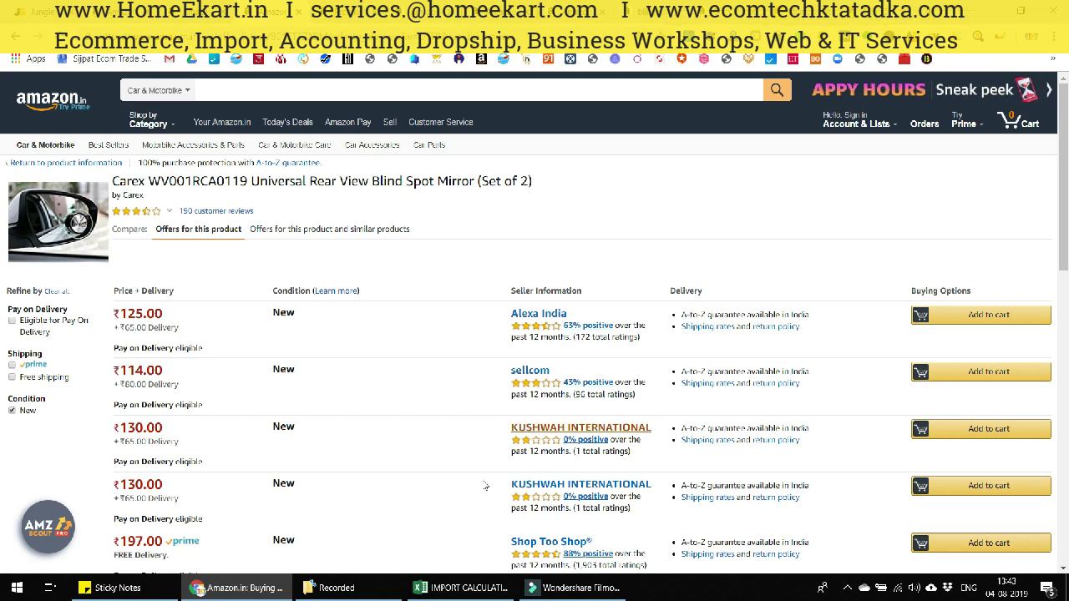
Switch to the import calculation workbook in Excel and set the By Air EXW price per piece to 0.5 dollars.
{"action": "left_click", "coordinate": [466, 588]}
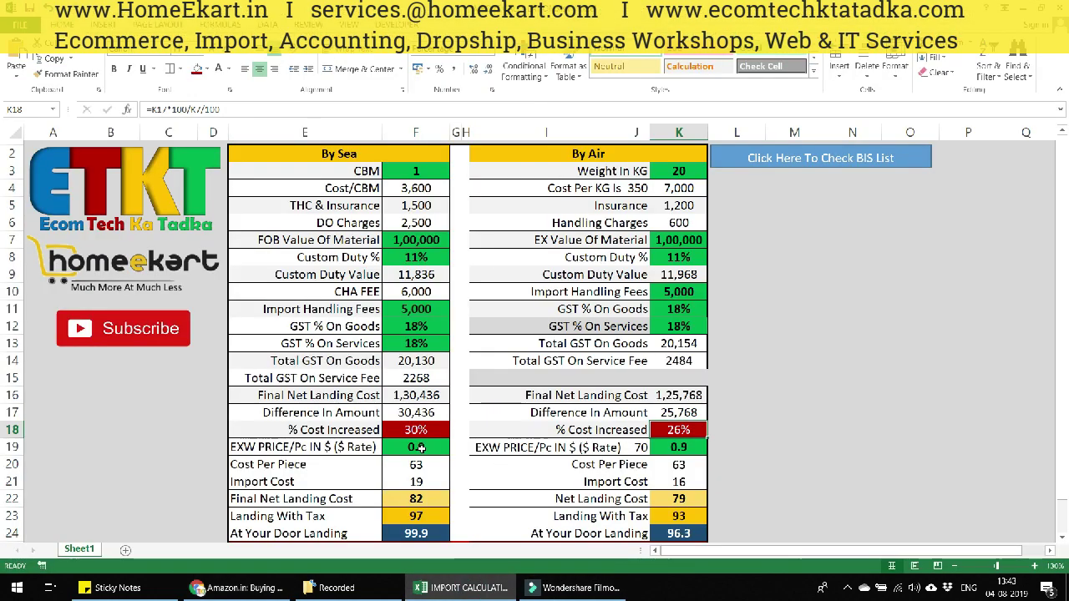
{"action": "left_click", "coordinate": [683, 447]}
{"action": "type", "text": "0.5"}
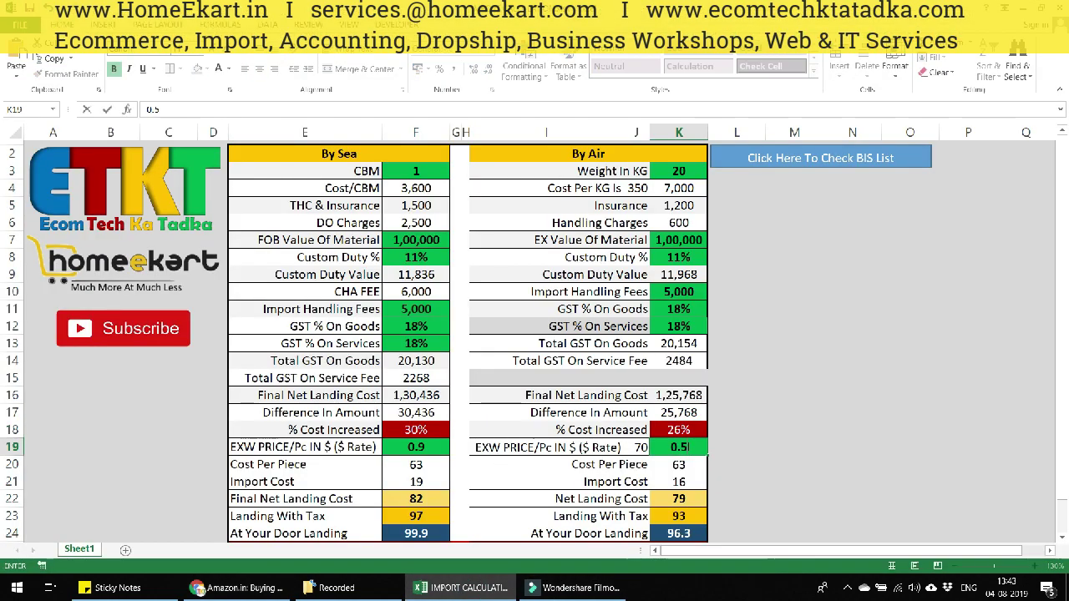
{"action": "key", "text": "Return"}
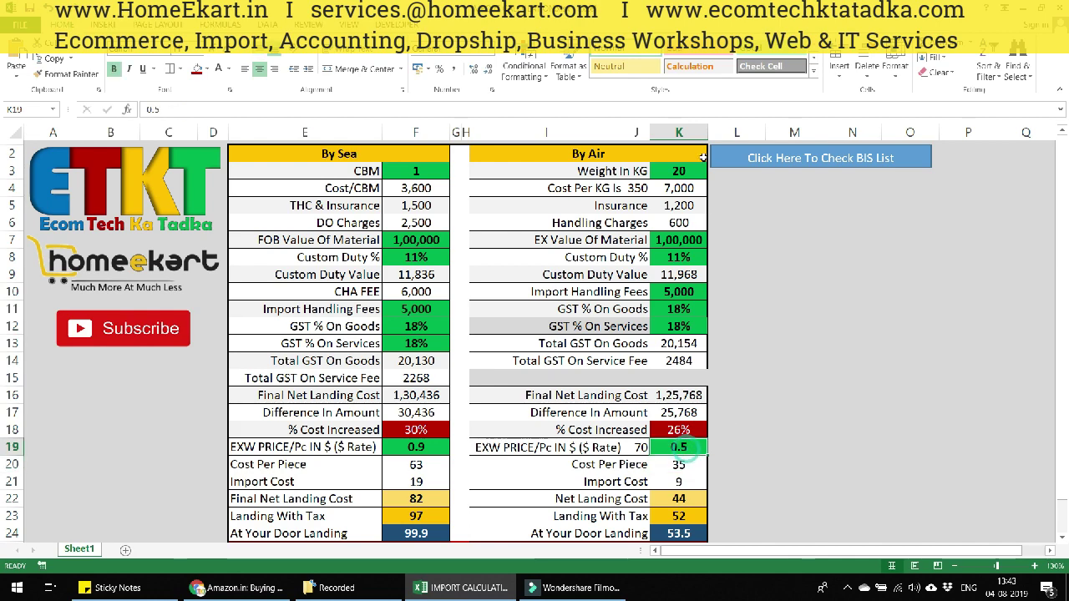
Set the By Air EX value of material to 50000 and check the landing cost with tax and at the door.
{"action": "left_click", "coordinate": [679, 171]}
{"action": "left_click", "coordinate": [676, 241]}
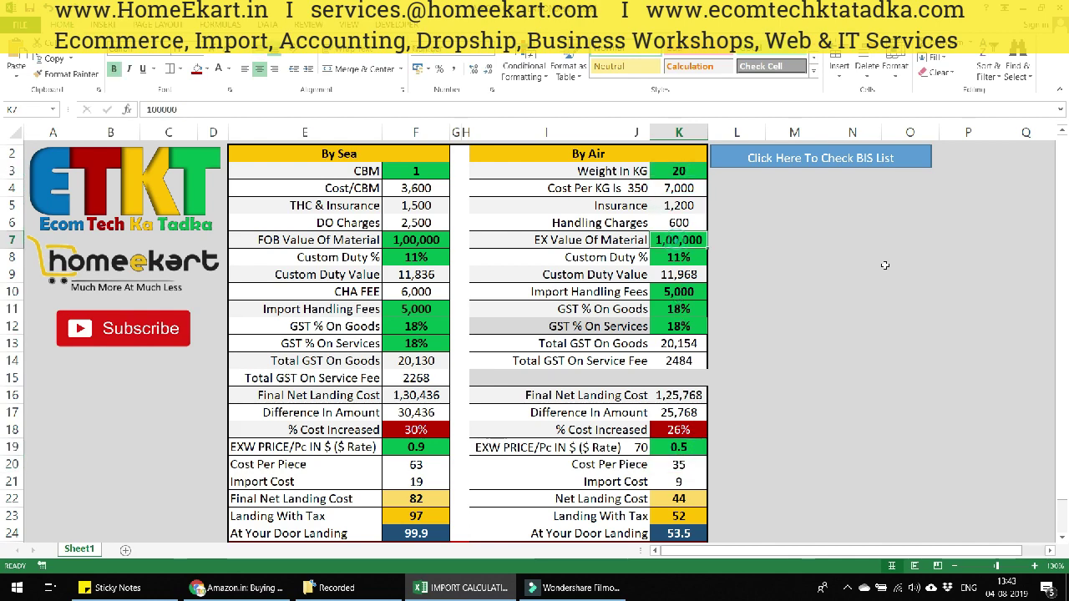
{"action": "type", "text": "50000"}
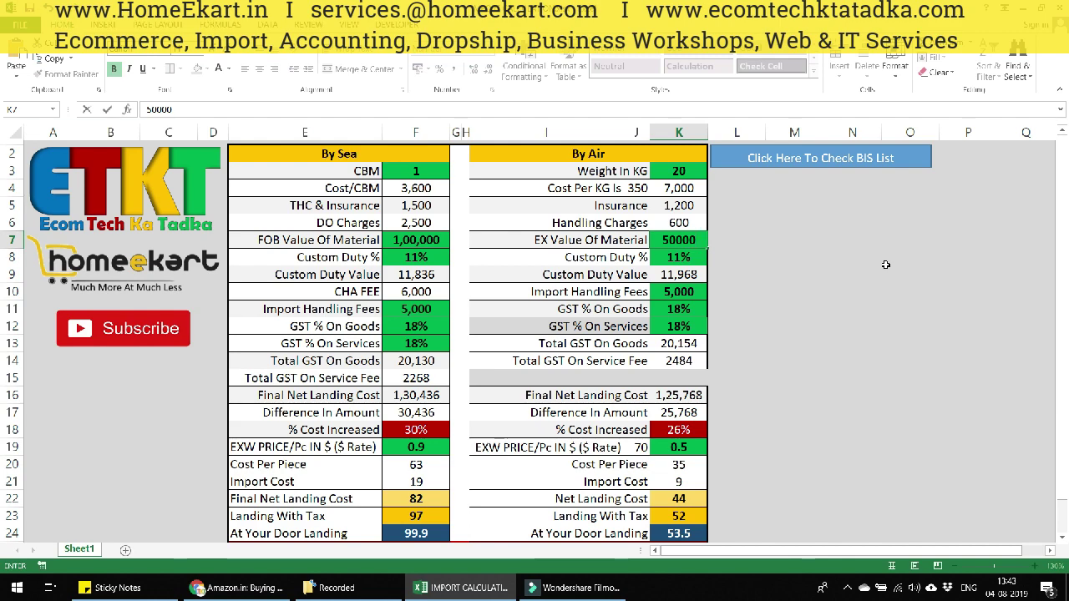
{"action": "key", "text": "Return"}
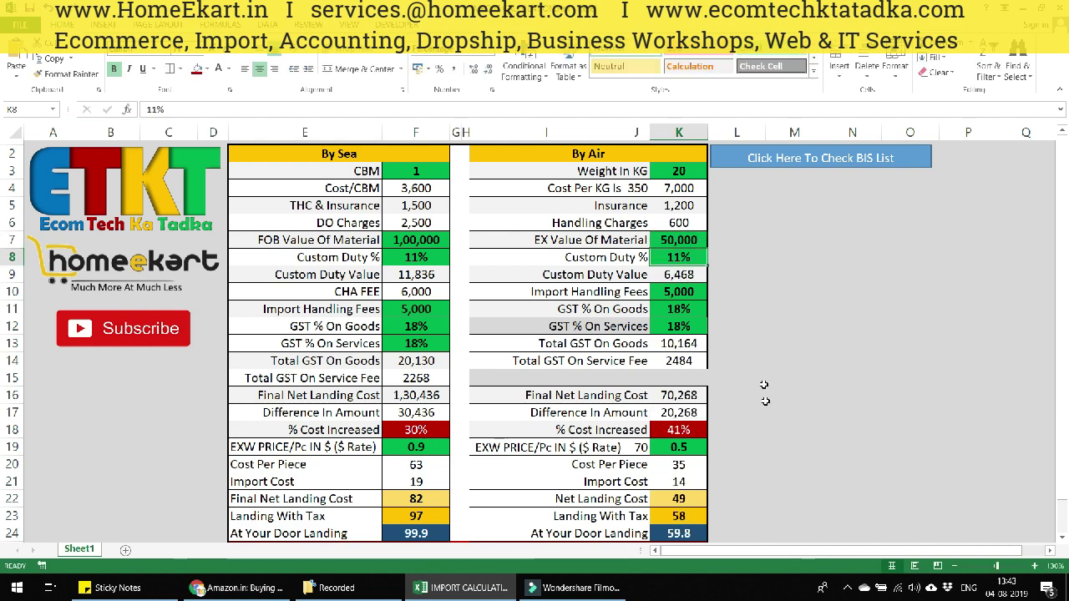
{"action": "left_click", "coordinate": [688, 241]}
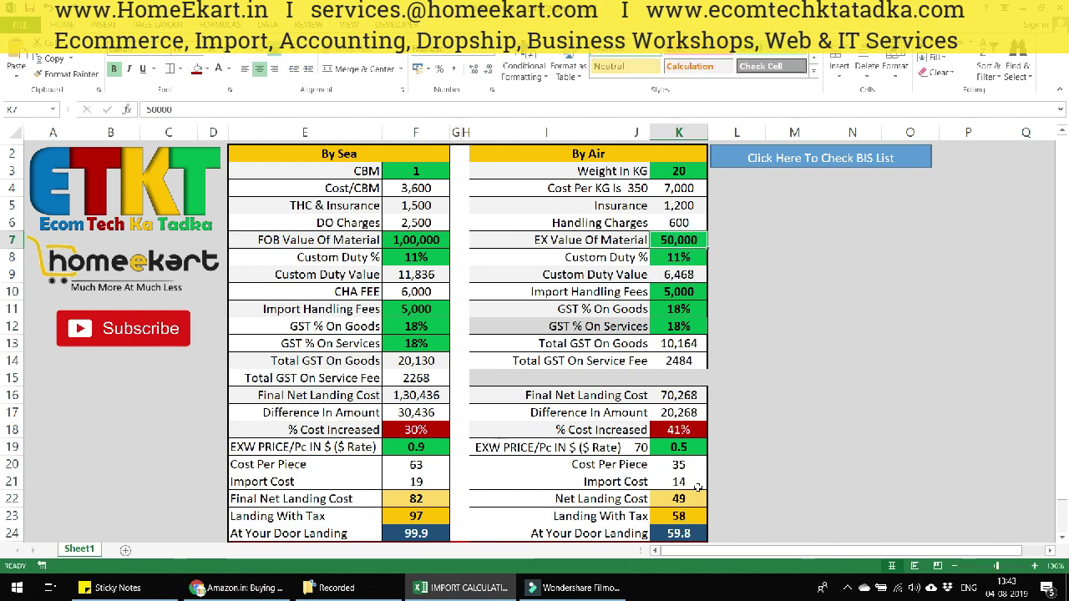
{"action": "left_click", "coordinate": [690, 517]}
{"action": "left_click", "coordinate": [679, 534]}
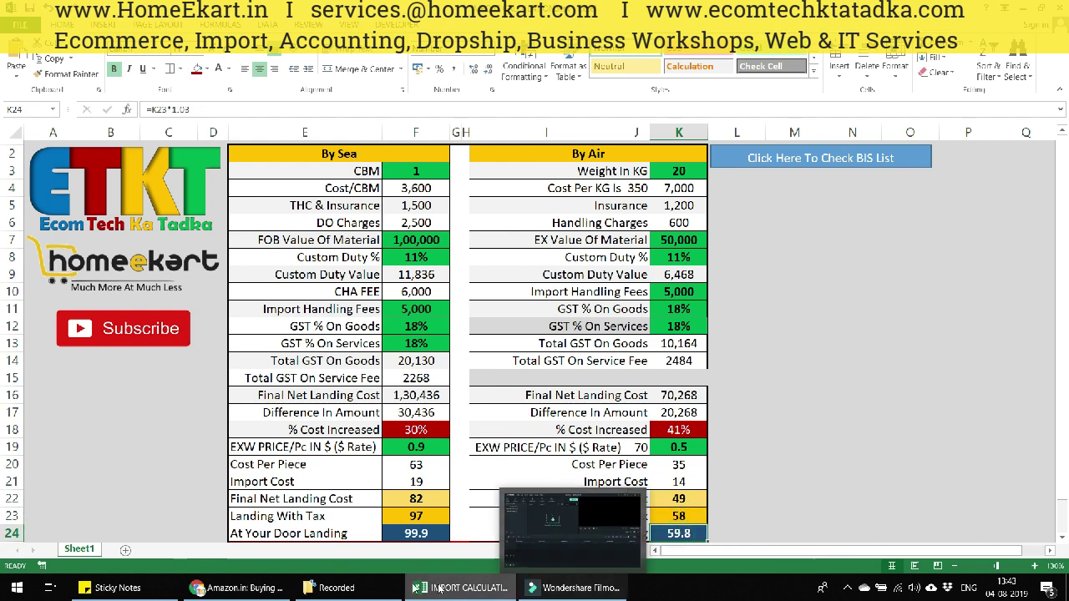
Switch back to Chrome, run the AMZScout FBA Calculator for the Carex mirror listing and set the product cost to 60.
{"action": "left_click", "coordinate": [260, 591]}
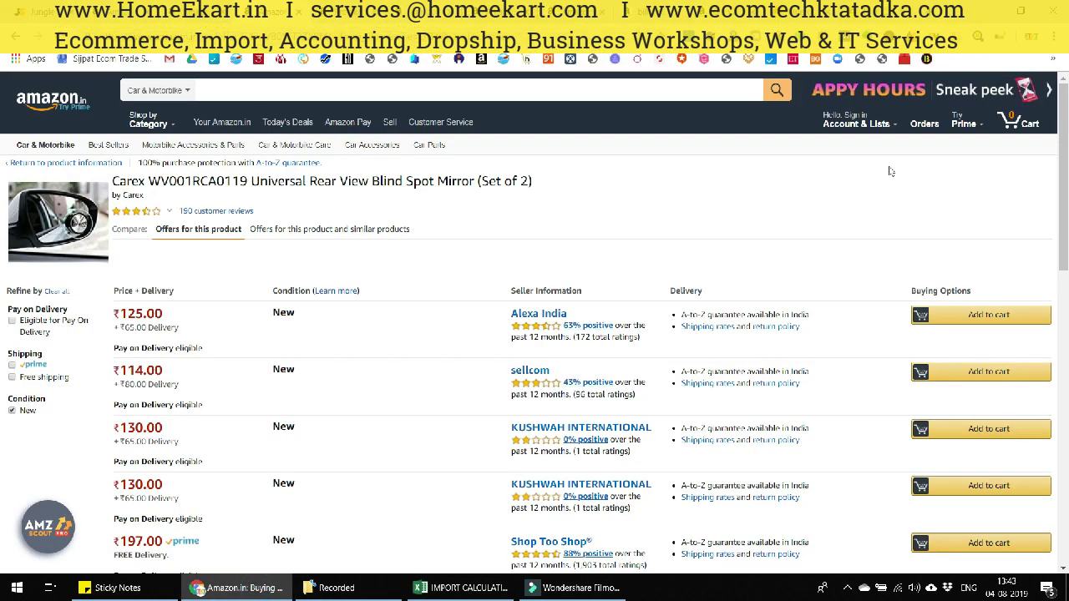
{"action": "left_click", "coordinate": [958, 38]}
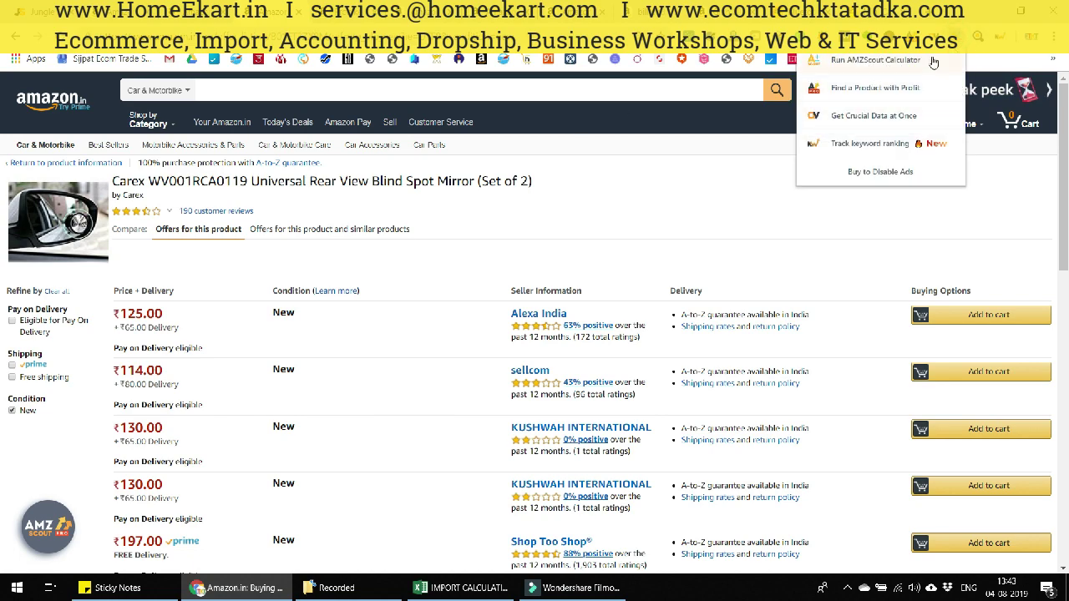
{"action": "left_click", "coordinate": [898, 69]}
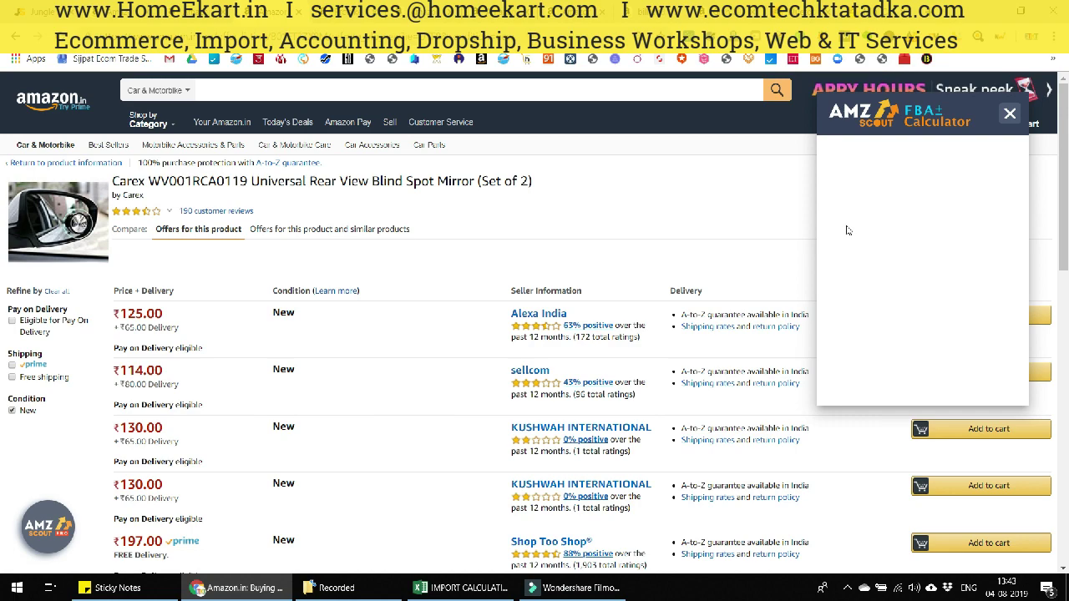
{"action": "left_click", "coordinate": [1010, 115]}
{"action": "left_click", "coordinate": [989, 152]}
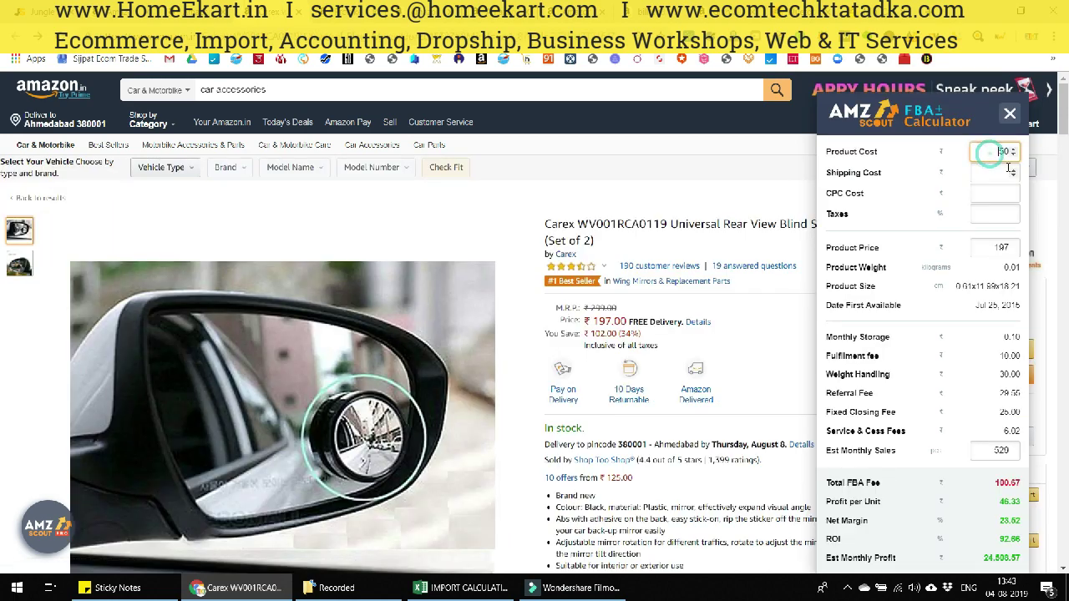
{"action": "key", "text": "BackSpace"}
{"action": "type", "text": "8"}
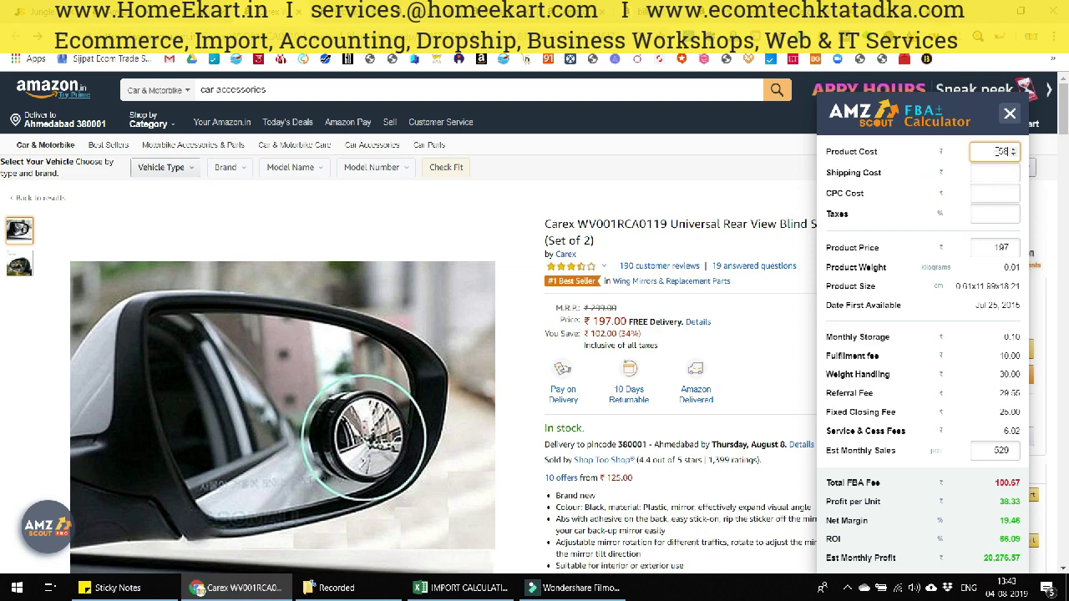
{"action": "double_click", "coordinate": [1012, 150]}
{"action": "left_click", "coordinate": [942, 167]}
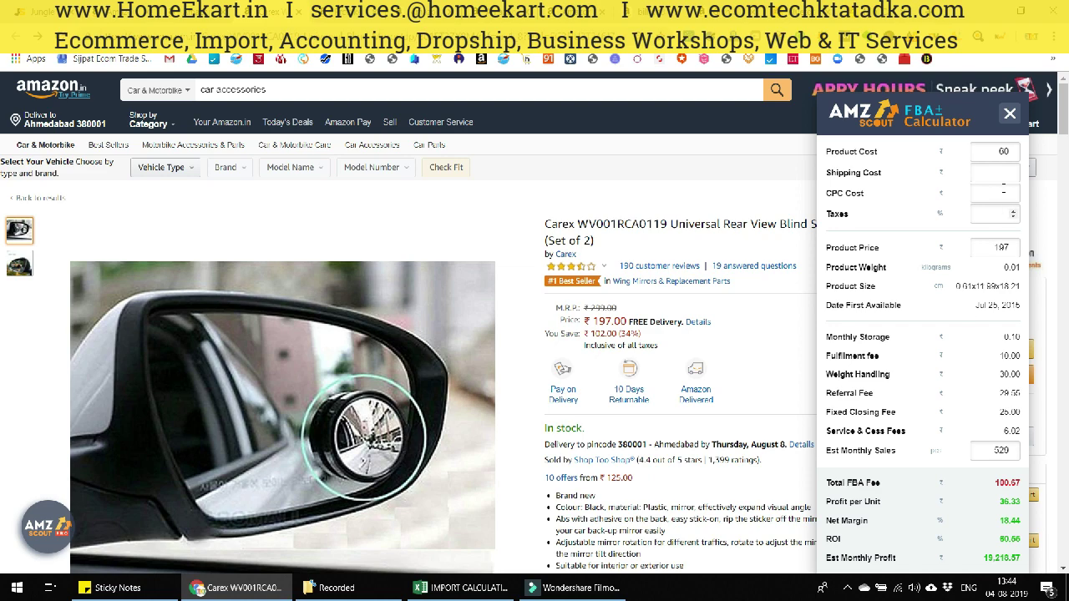
Set the mirror's product price to 179 and the estimated monthly sales to 100 in the FBA Calculator.
{"action": "left_click_drag", "start_coordinate": [992, 247], "coordinate": [1017, 249]}
{"action": "type", "text": "1"}
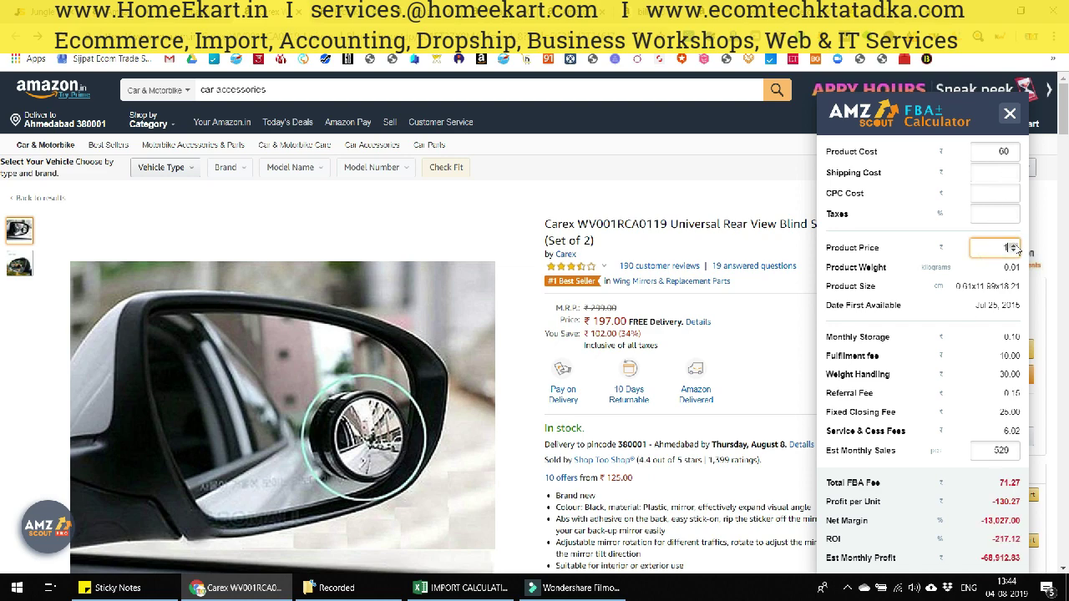
{"action": "type", "text": "78"}
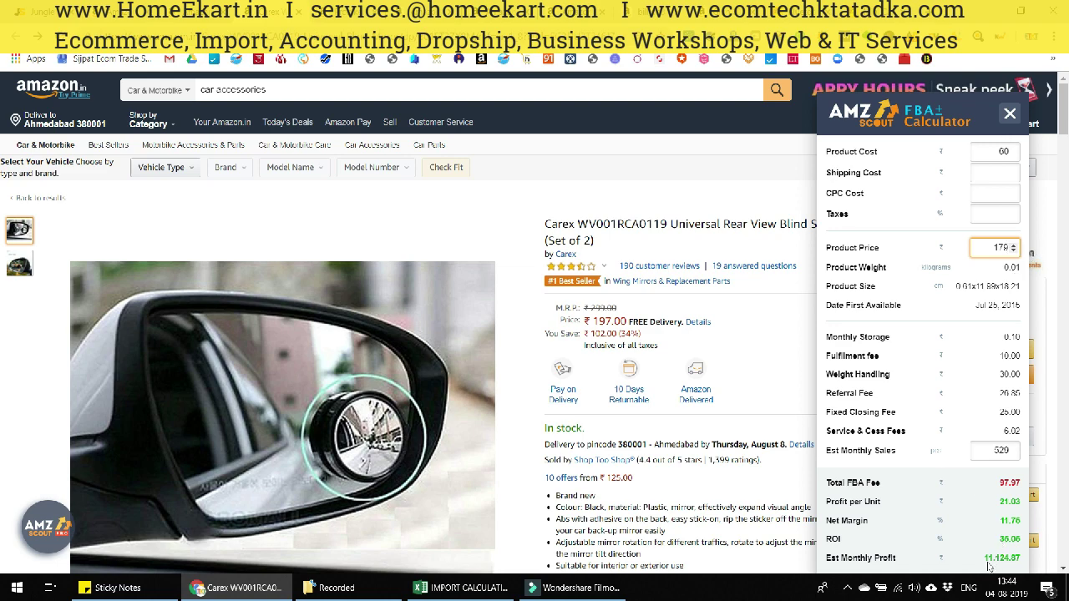
{"action": "double_click", "coordinate": [1000, 450]}
{"action": "type", "text": "100"}
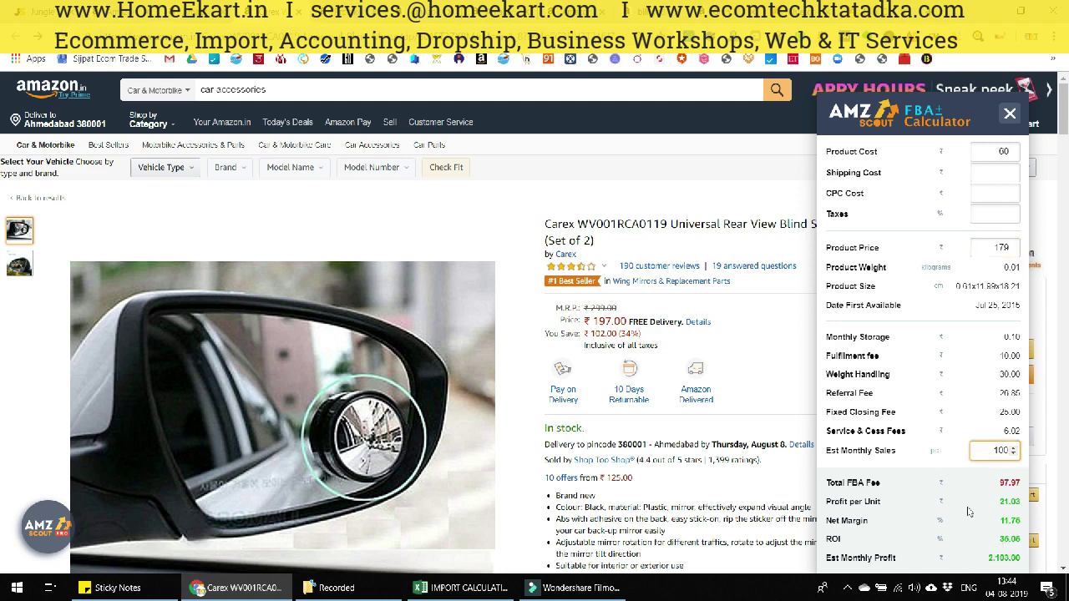
Examine the mirror's estimated monthly profit, profit per unit and weight handling fee in the FBA Calculator.
{"action": "left_click", "coordinate": [969, 511]}
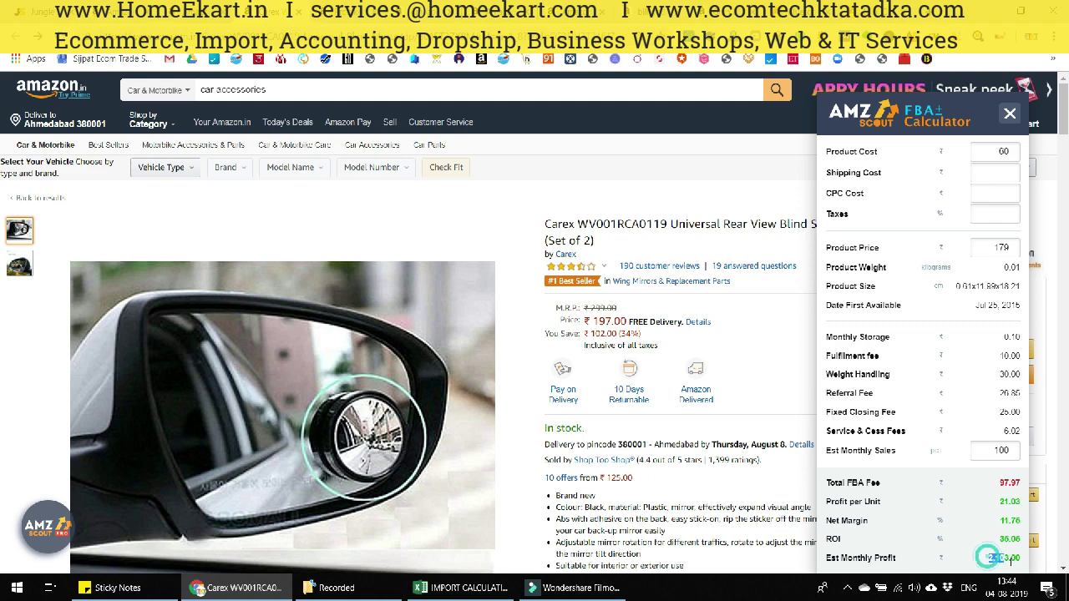
{"action": "left_click", "coordinate": [980, 505]}
{"action": "double_click", "coordinate": [1007, 374]}
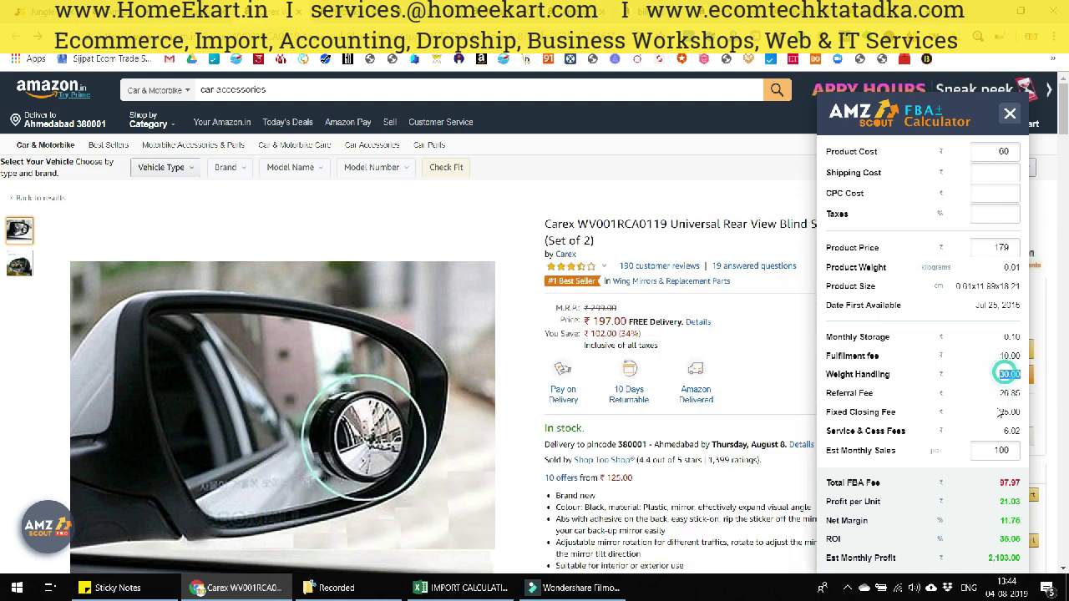
{"action": "left_click", "coordinate": [999, 410]}
{"action": "double_click", "coordinate": [1001, 377]}
{"action": "left_click", "coordinate": [972, 390]}
{"action": "left_click", "coordinate": [748, 172]}
{"action": "left_click", "coordinate": [686, 167]}
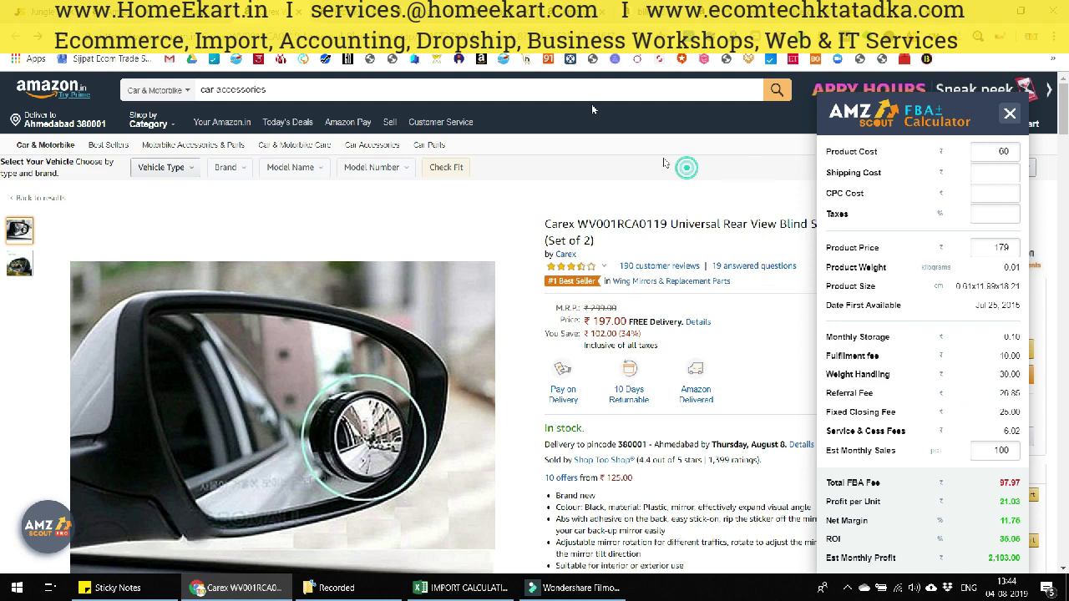
Return to the car accessories results, open the DH CREATION door scratch guard listing for Maruti Suzuki Wagon-R and run AMZScout Pro.
{"action": "left_click", "coordinate": [15, 36]}
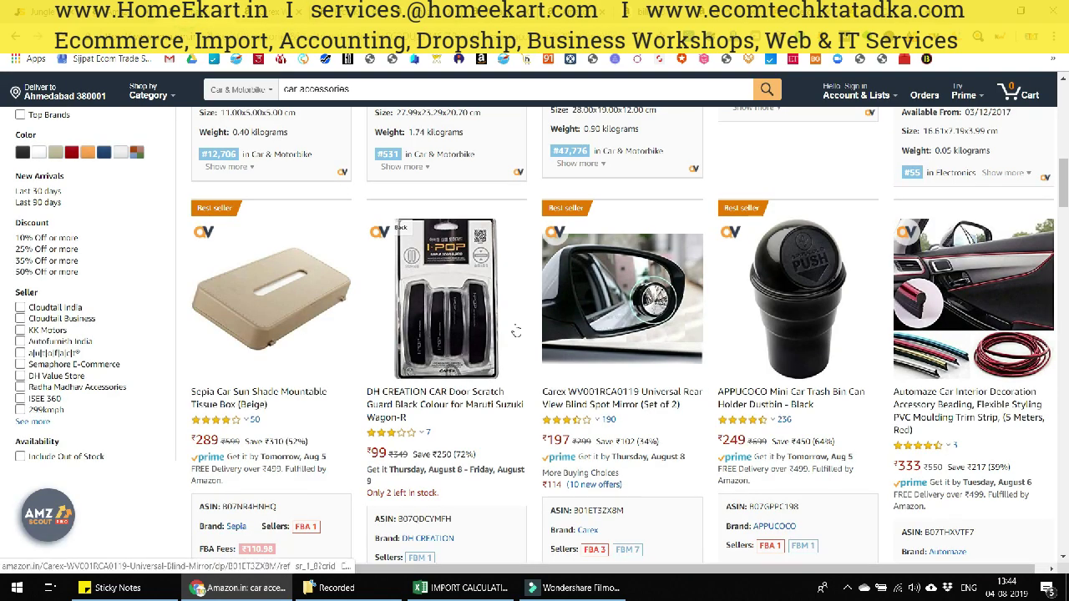
{"action": "scroll", "coordinate": [501, 338], "scroll_direction": "down", "scroll_amount": 1}
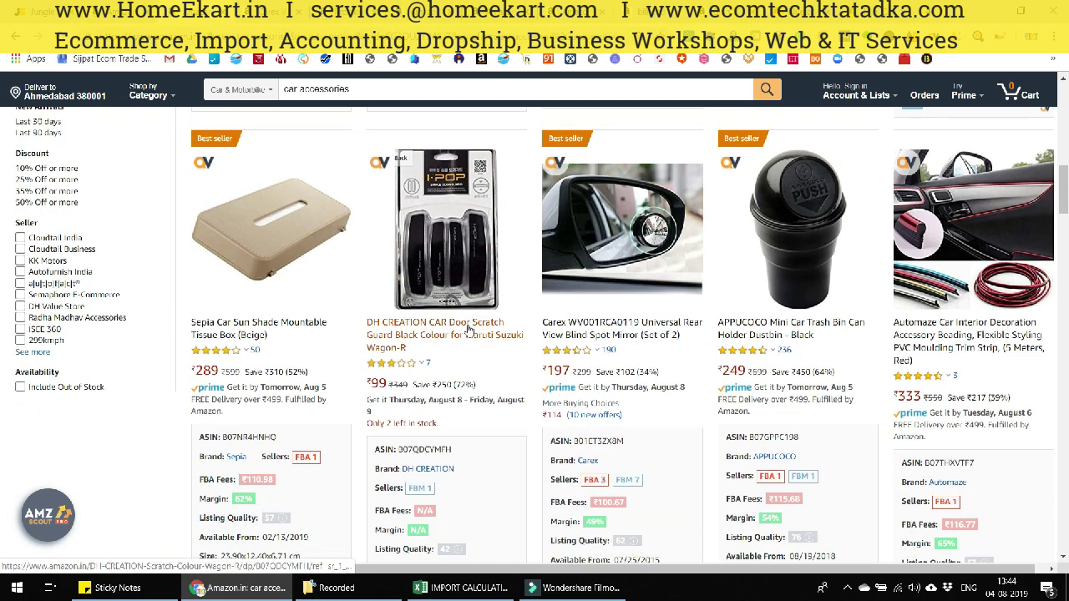
{"action": "left_click", "coordinate": [467, 330]}
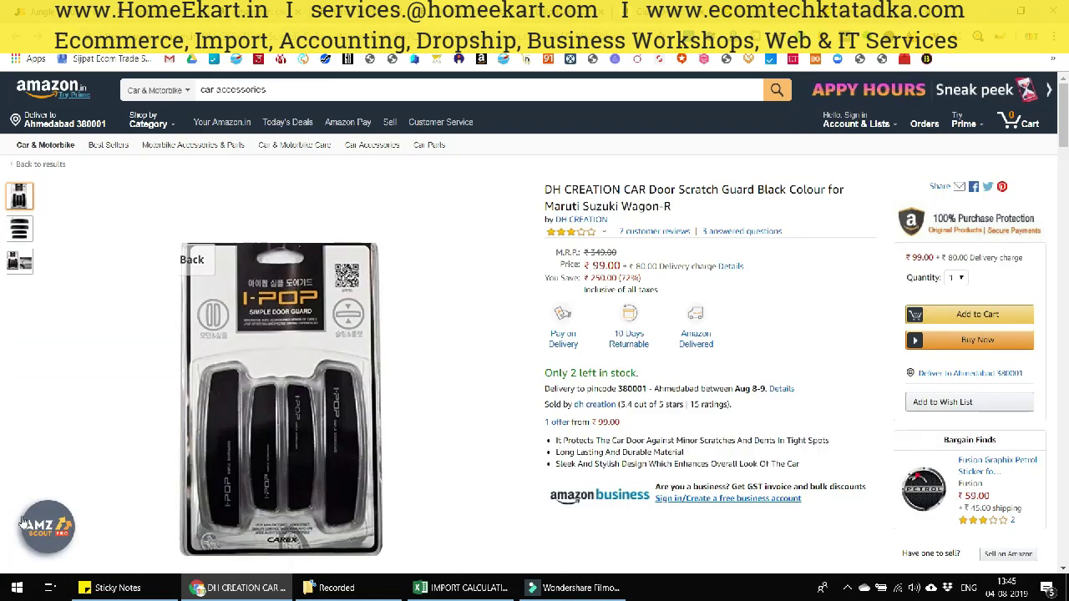
{"action": "left_click", "coordinate": [25, 524]}
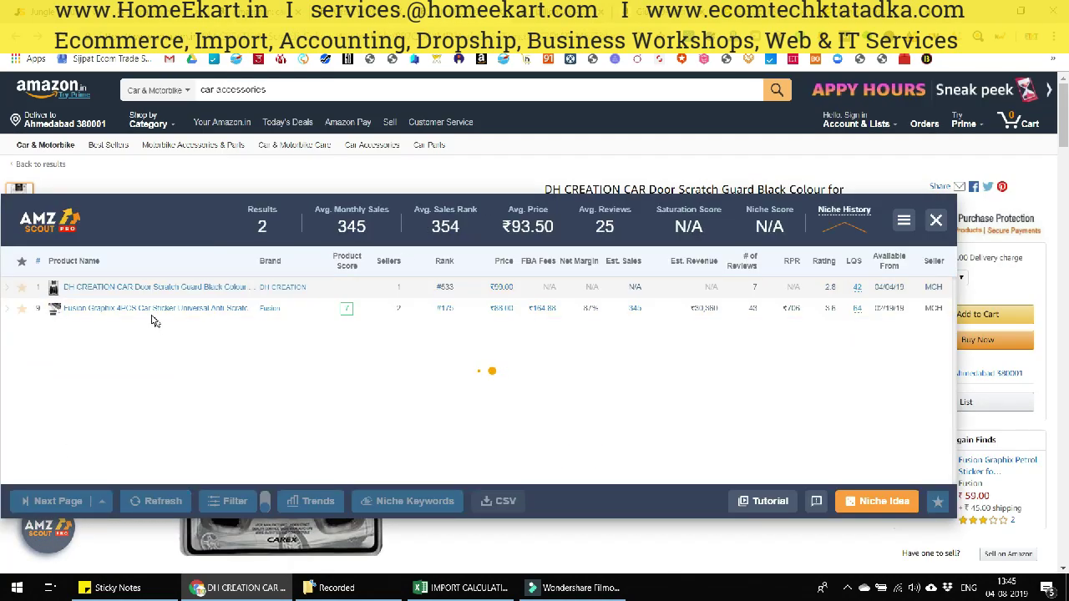
{"action": "mouse_move", "coordinate": [147, 315]}
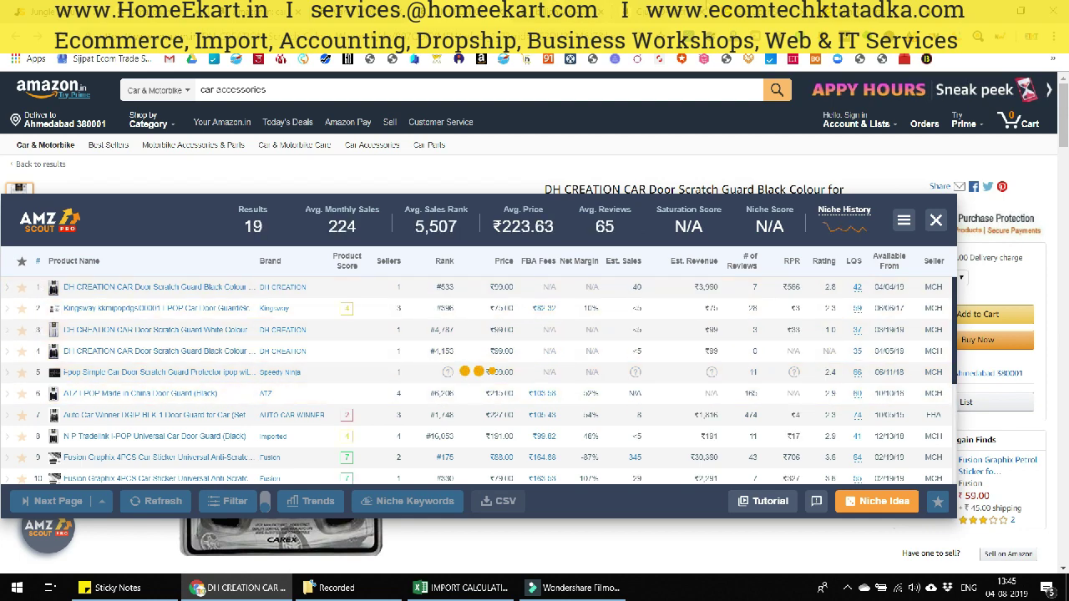
Switch to the Alibaba car door scratch guard results and check the price and minimum order of the 4pcs PVC rubber door protector.
{"action": "left_click", "coordinate": [683, 12]}
{"action": "scroll", "coordinate": [476, 326], "scroll_direction": "down", "scroll_amount": 15}
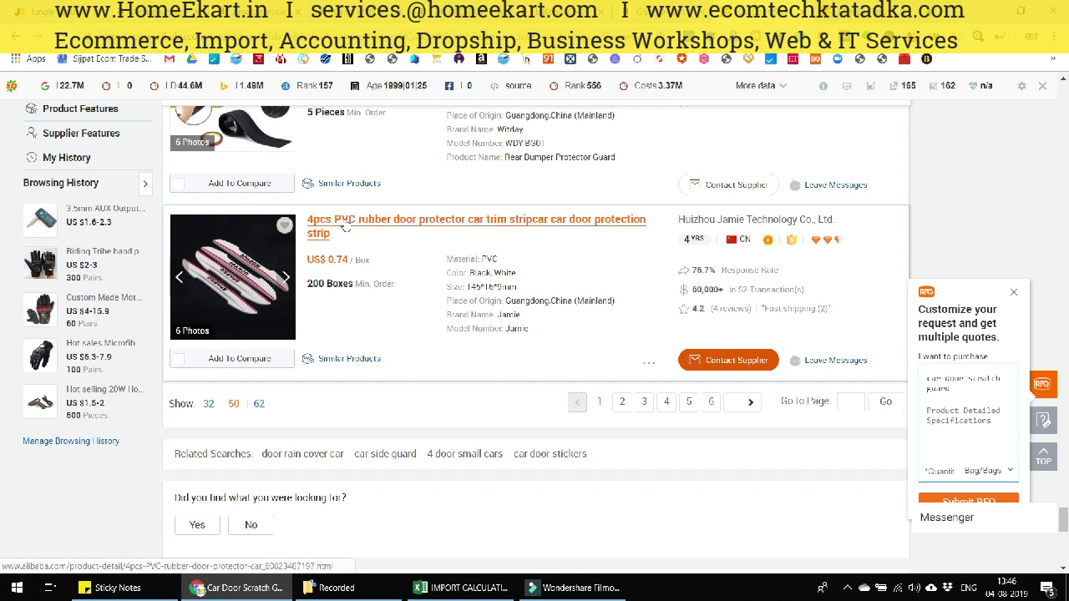
{"action": "left_click", "coordinate": [337, 259]}
{"action": "left_click", "coordinate": [429, 243]}
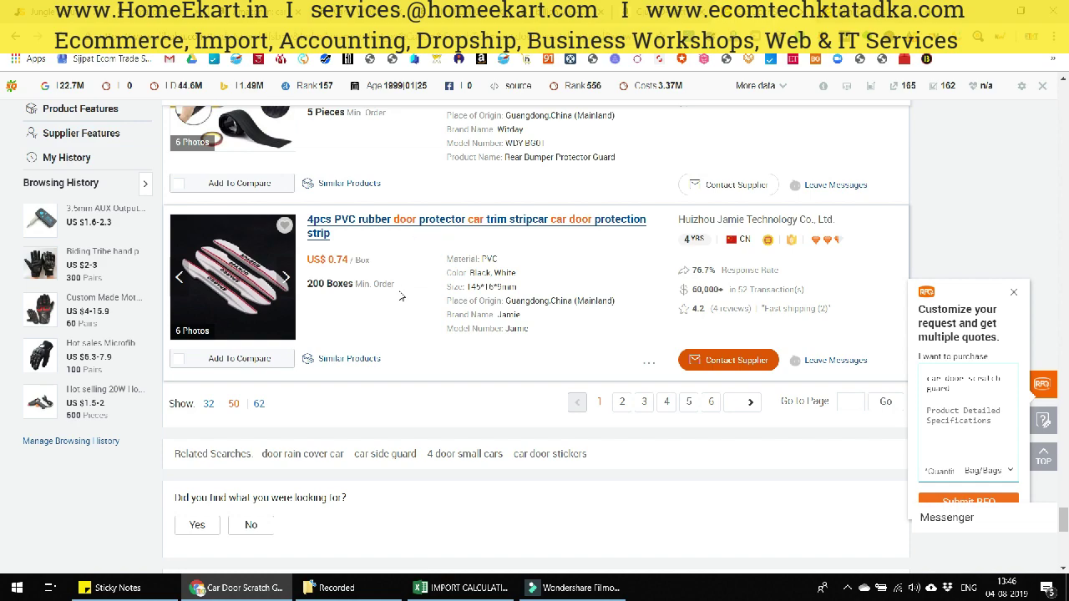
From the AMZScout data, open the Fusion Graphix 4PCS car sticker's seller offers and add the 88 price and 45 delivery charge in Calculator.
{"action": "left_click", "coordinate": [524, 12]}
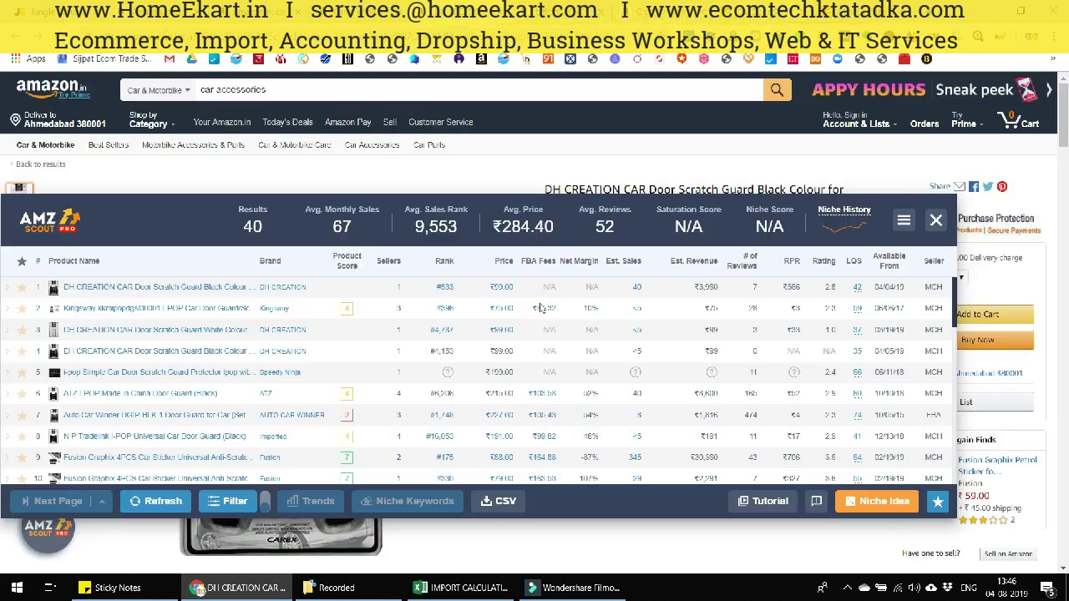
{"action": "left_click", "coordinate": [544, 287]}
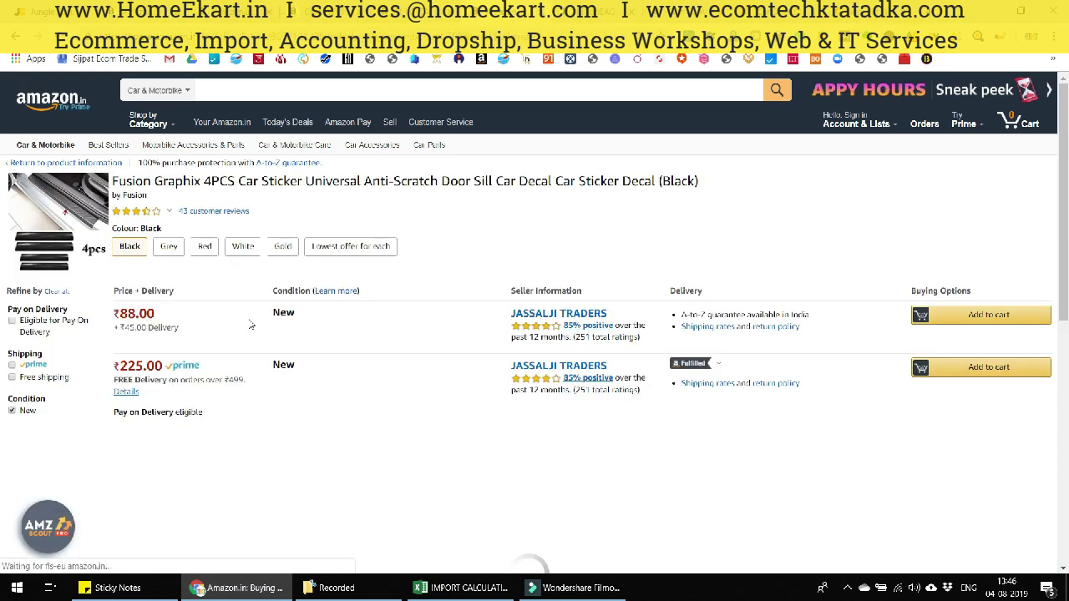
{"action": "type", "text": "88"}
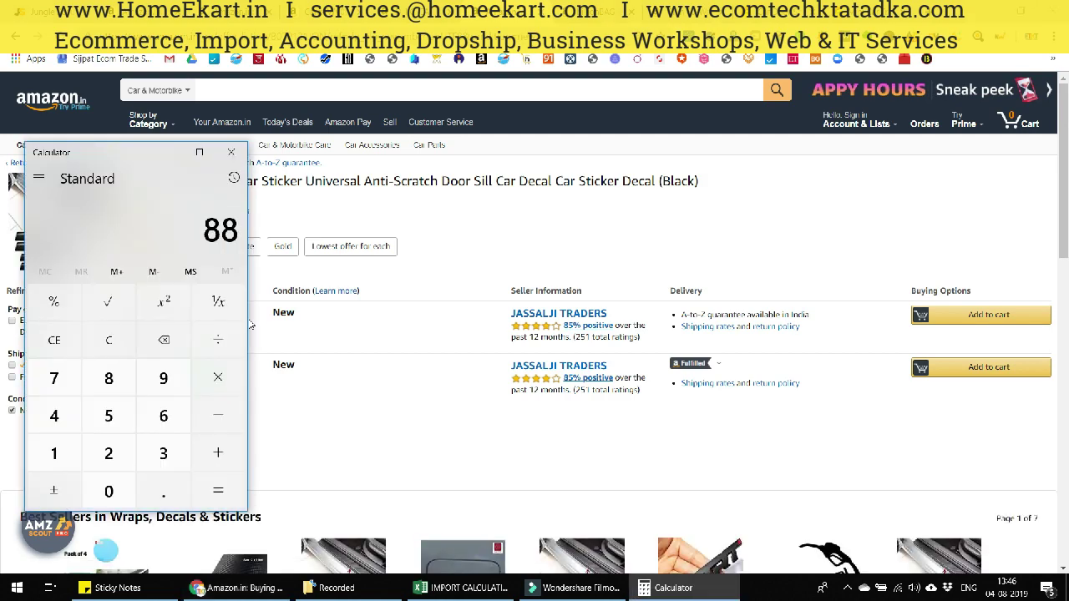
{"action": "type", "text": "133"}
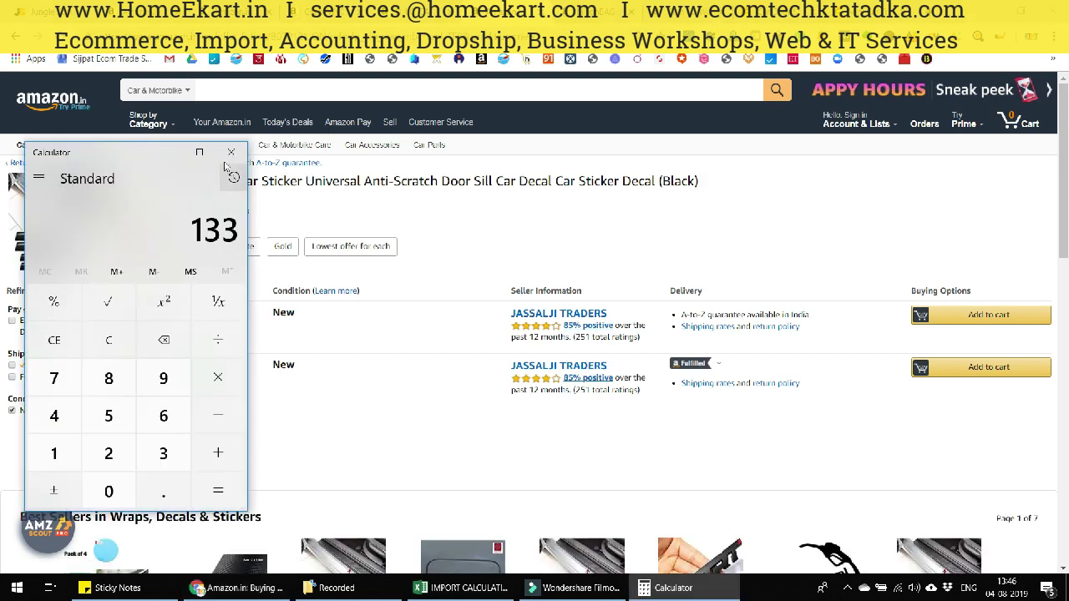
Close Calculator, scan the competing door guards' prices, margins and estimated sales in the AMZScout data, and close the data panel.
{"action": "left_click", "coordinate": [230, 152]}
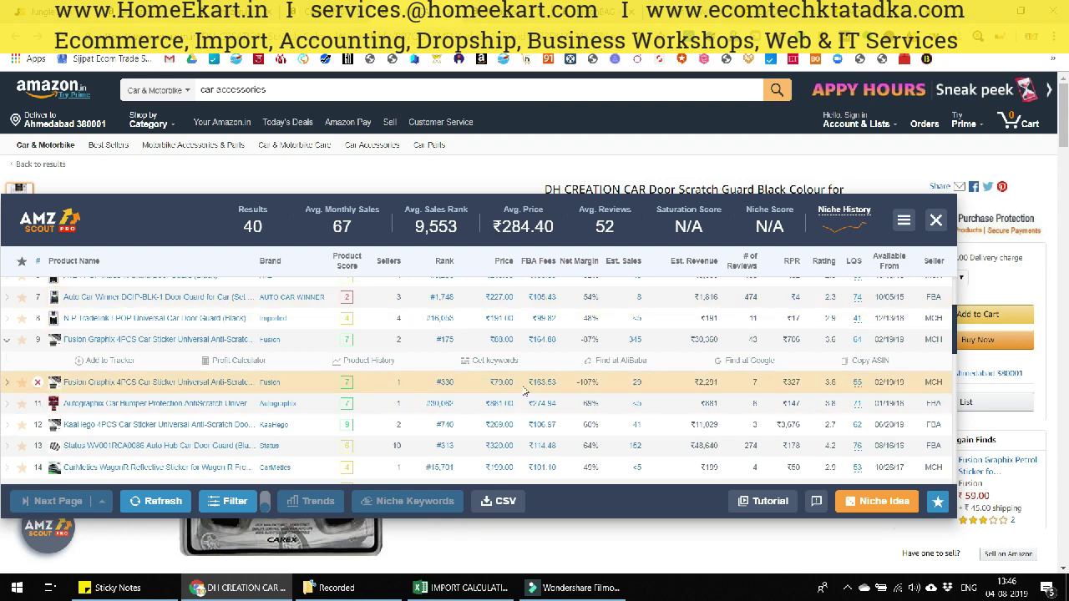
{"action": "scroll", "coordinate": [556, 390], "scroll_direction": "down", "scroll_amount": 1}
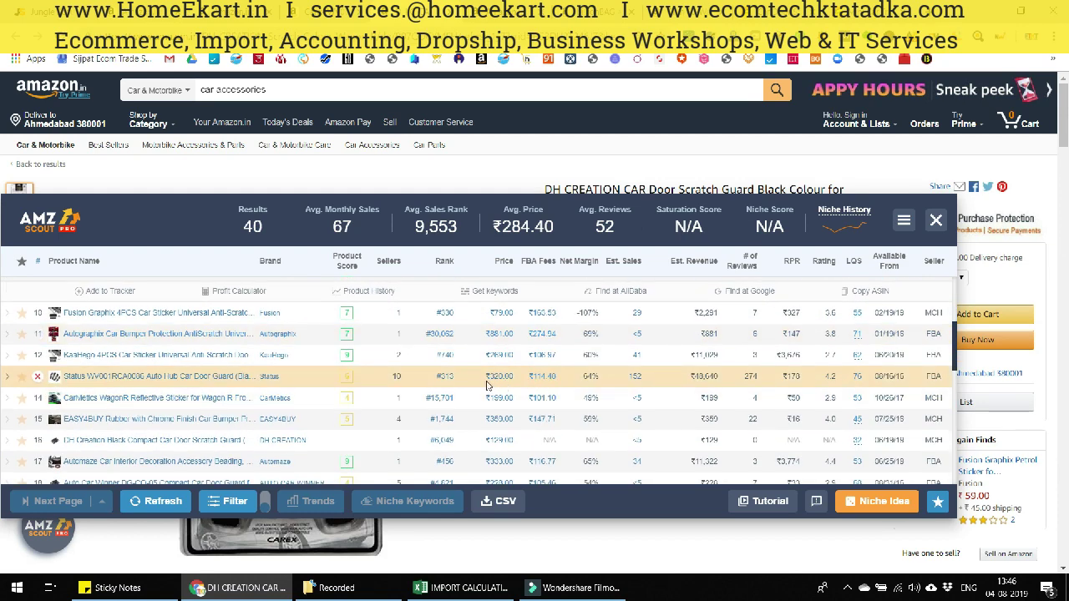
{"action": "scroll", "coordinate": [498, 400], "scroll_direction": "down", "scroll_amount": 2}
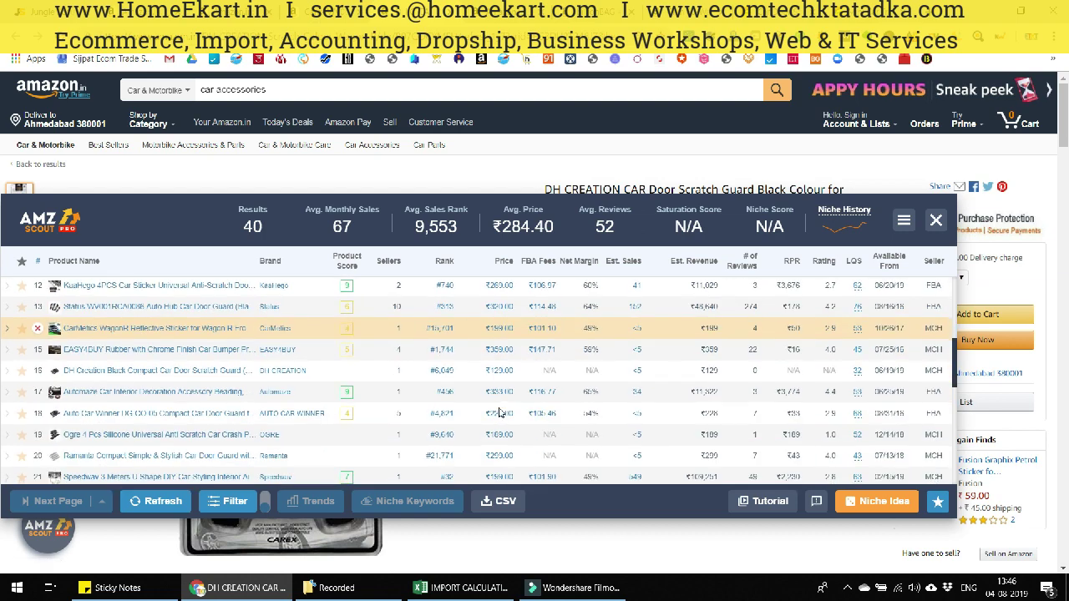
{"action": "scroll", "coordinate": [499, 411], "scroll_direction": "up", "scroll_amount": 5}
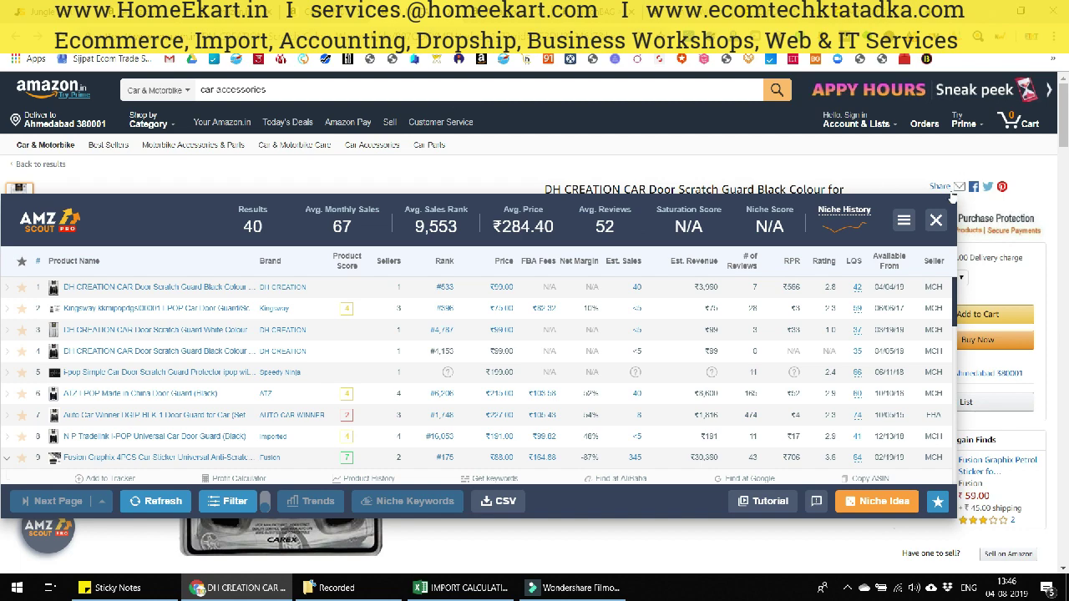
{"action": "left_click", "coordinate": [936, 219]}
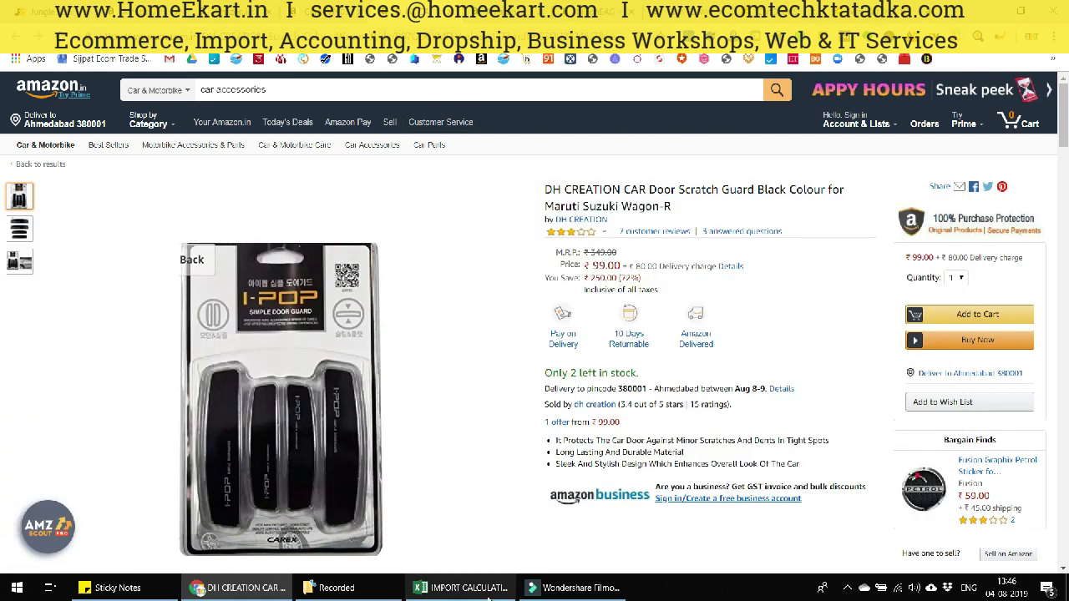
Switch to the import calculation workbook in Excel and set the By Air EXW price per piece to 0.7 dollars.
{"action": "left_click", "coordinate": [464, 587]}
{"action": "left_click", "coordinate": [421, 164]}
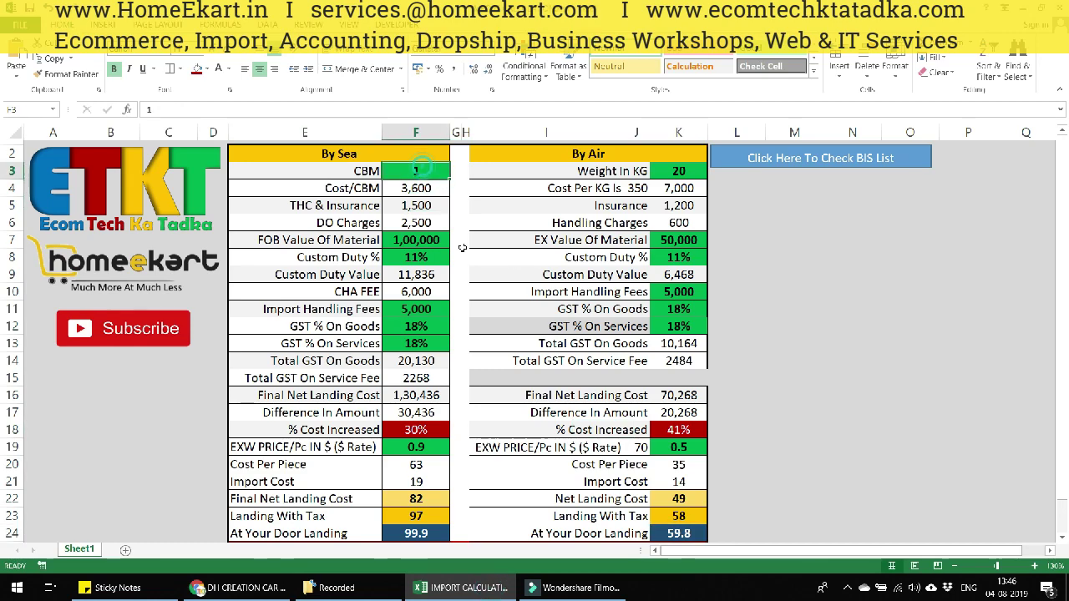
{"action": "left_click", "coordinate": [668, 171]}
{"action": "left_click", "coordinate": [678, 451]}
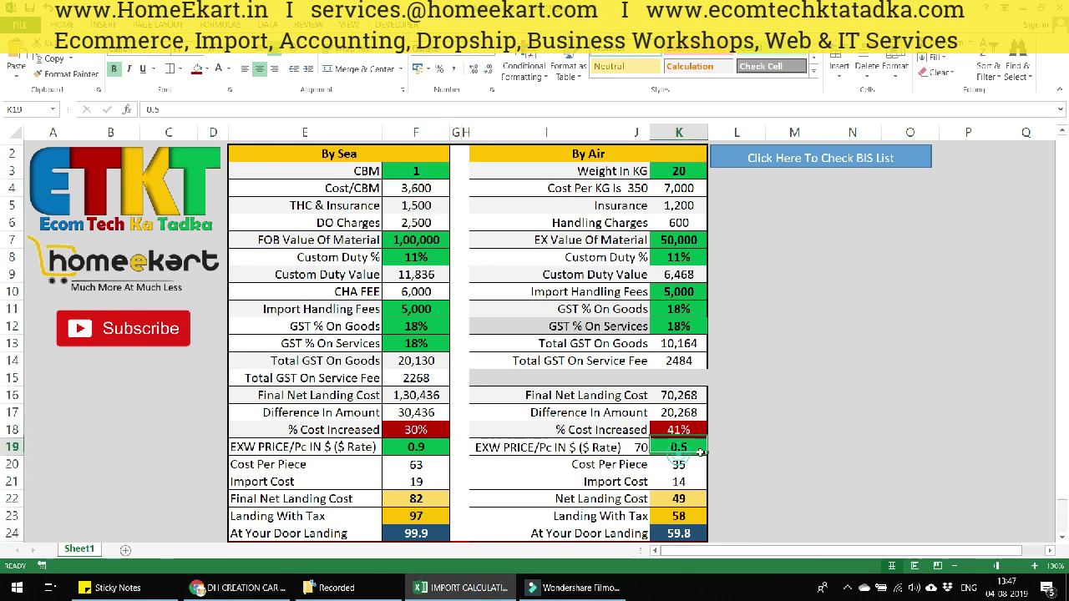
{"action": "type", "text": ".7"}
{"action": "key", "text": "Return"}
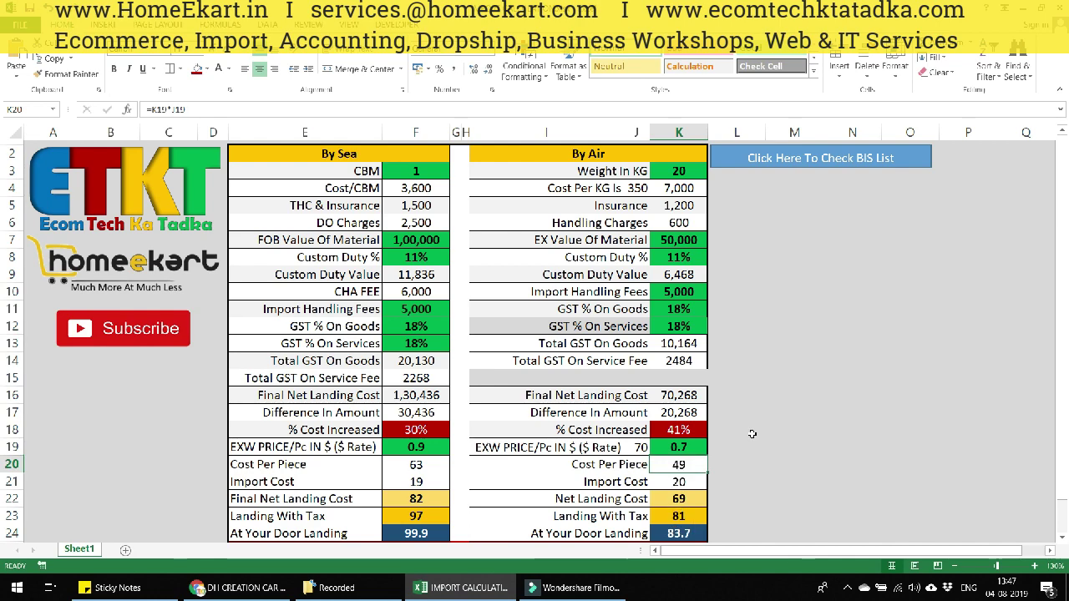
Review the By Air weight, material value, percentage cost increase and landing cost with tax against the door guard's Amazon price.
{"action": "left_click", "coordinate": [683, 449]}
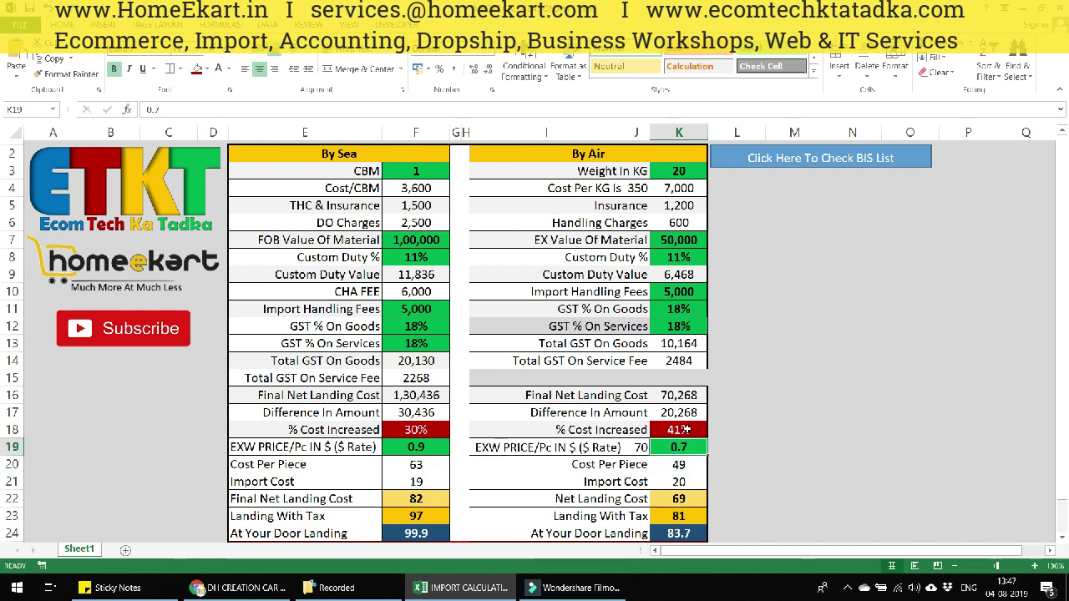
{"action": "left_click", "coordinate": [692, 171]}
{"action": "left_click", "coordinate": [681, 244]}
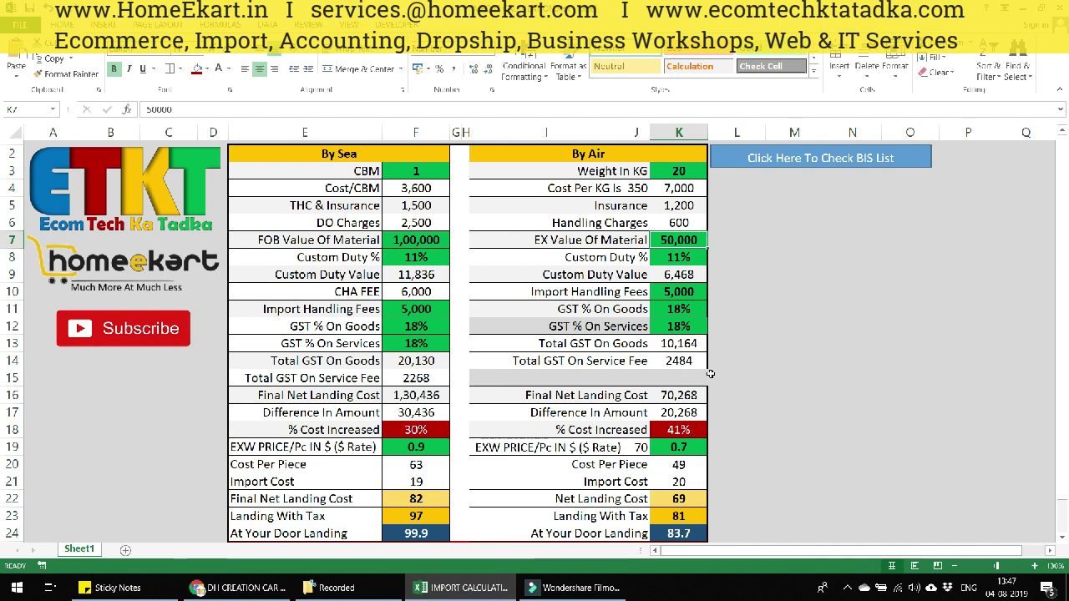
{"action": "left_click", "coordinate": [686, 429]}
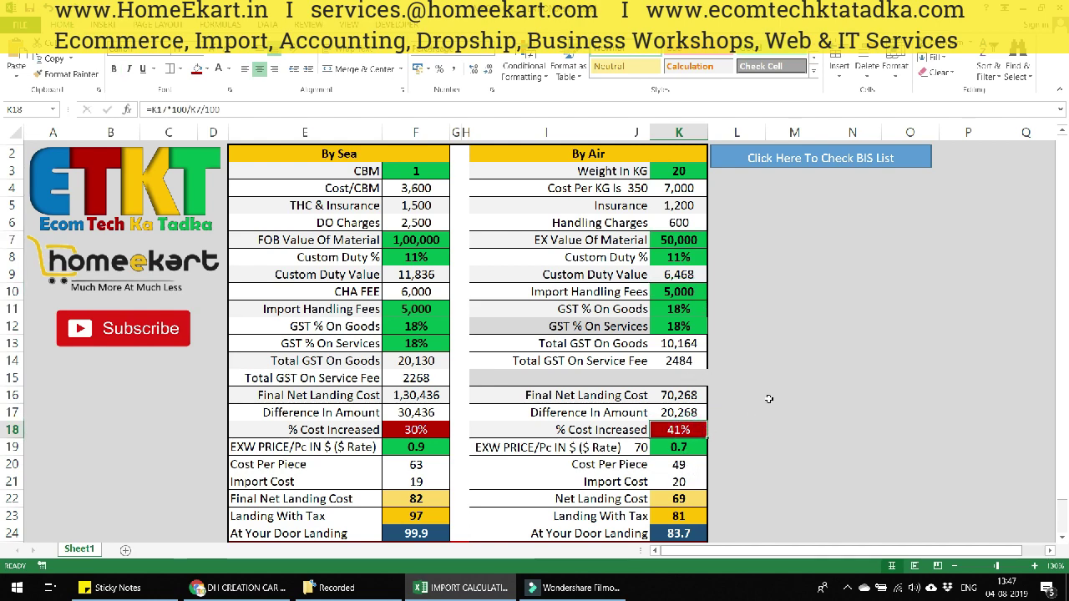
{"action": "left_click", "coordinate": [678, 516]}
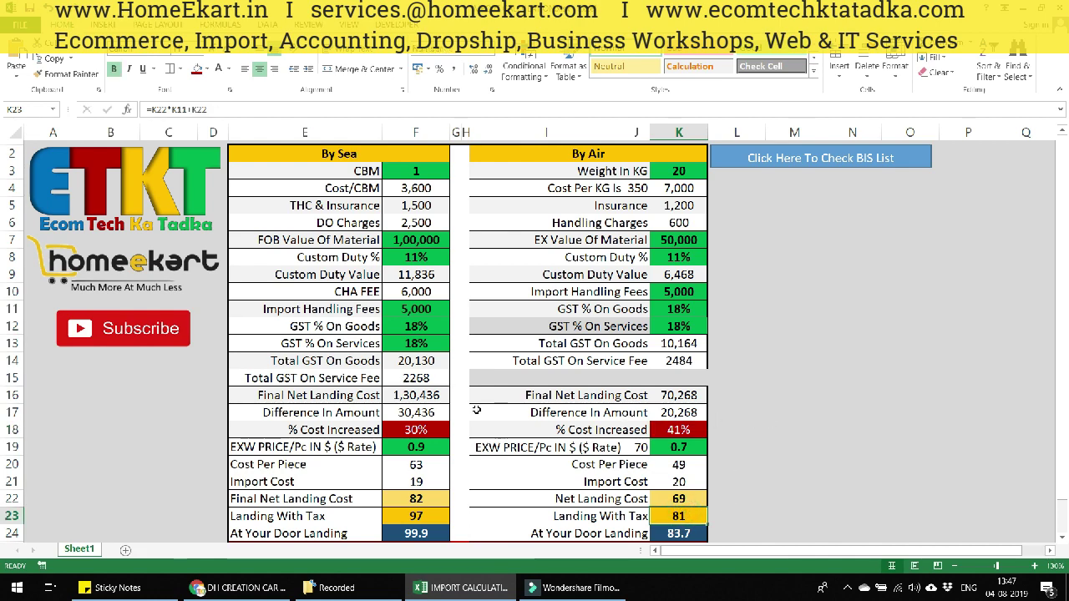
{"action": "key", "text": "alt+Tab"}
{"action": "key", "text": "alt+Tab"}
{"action": "key", "text": "alt+Tab"}
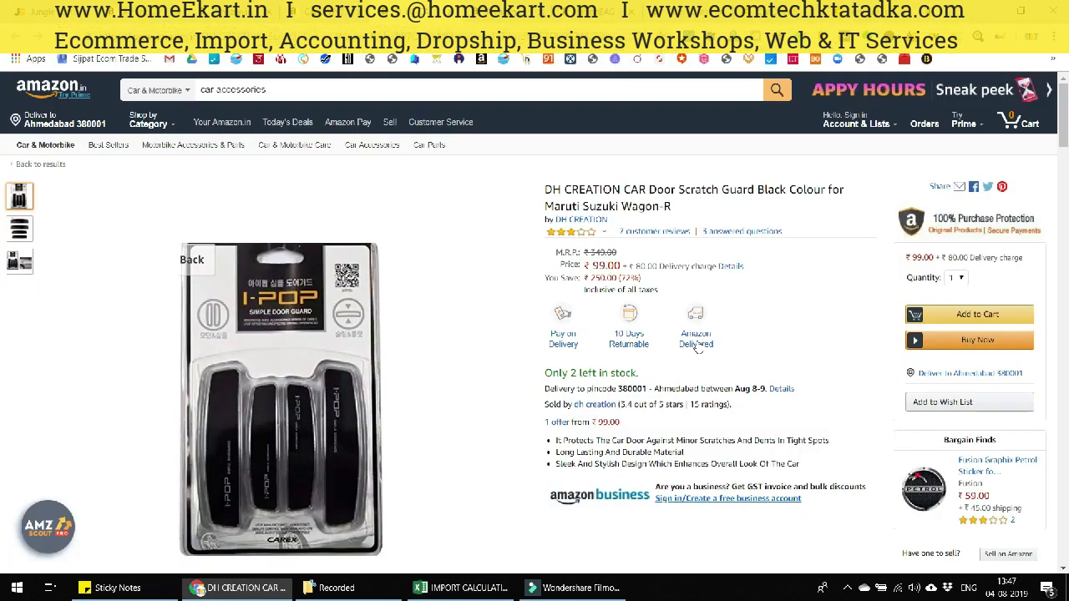
{"action": "key", "text": "alt+Tab"}
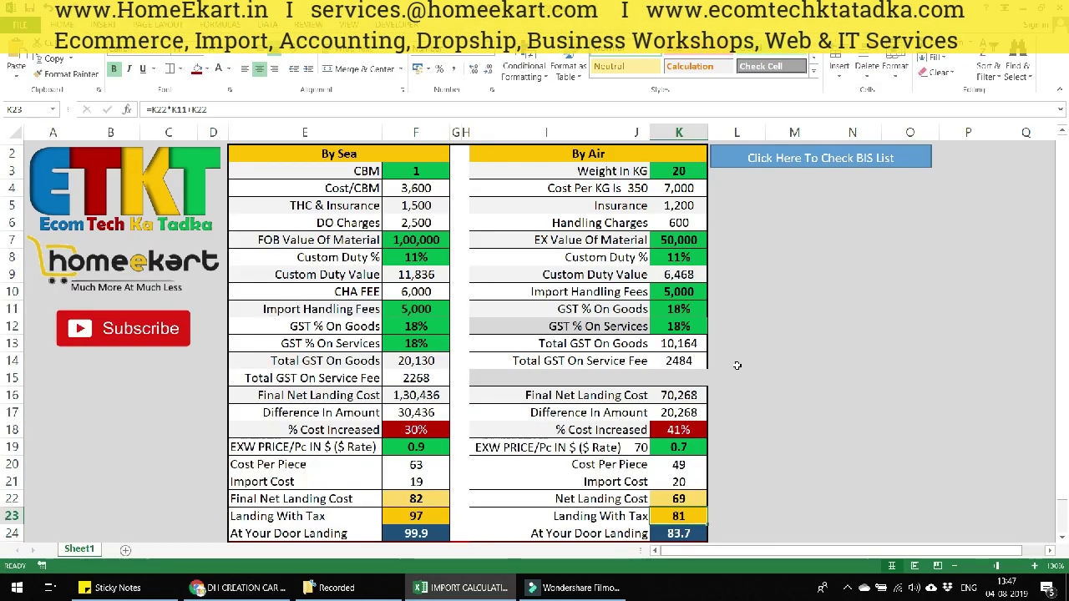
Try an EX Value of Material of 1,00,000 in the By Air calculation and check the percentage cost increase.
{"action": "left_click", "coordinate": [685, 448]}
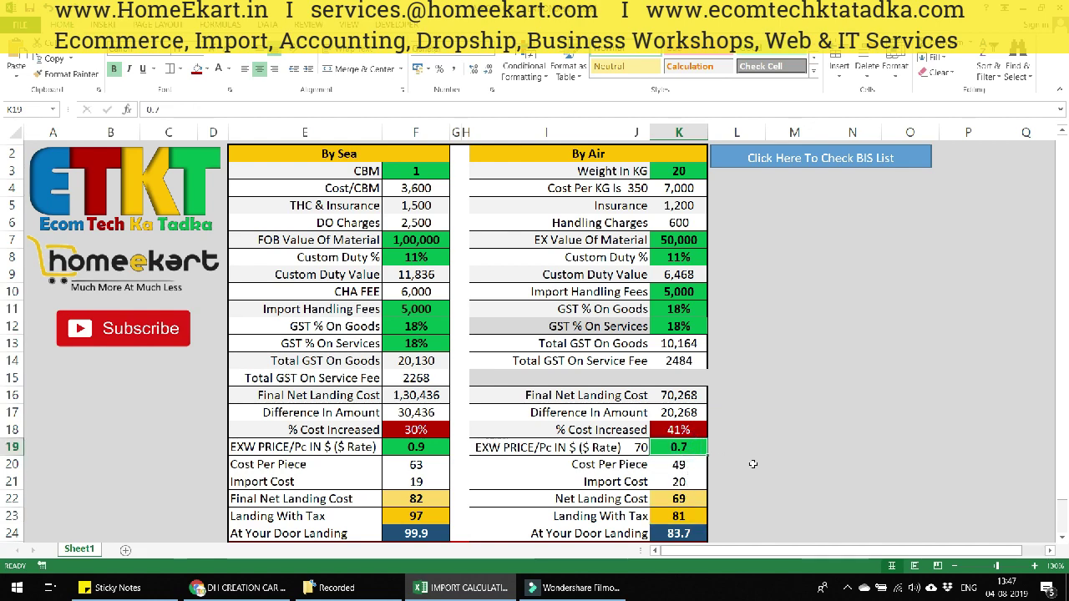
{"action": "left_click", "coordinate": [700, 239]}
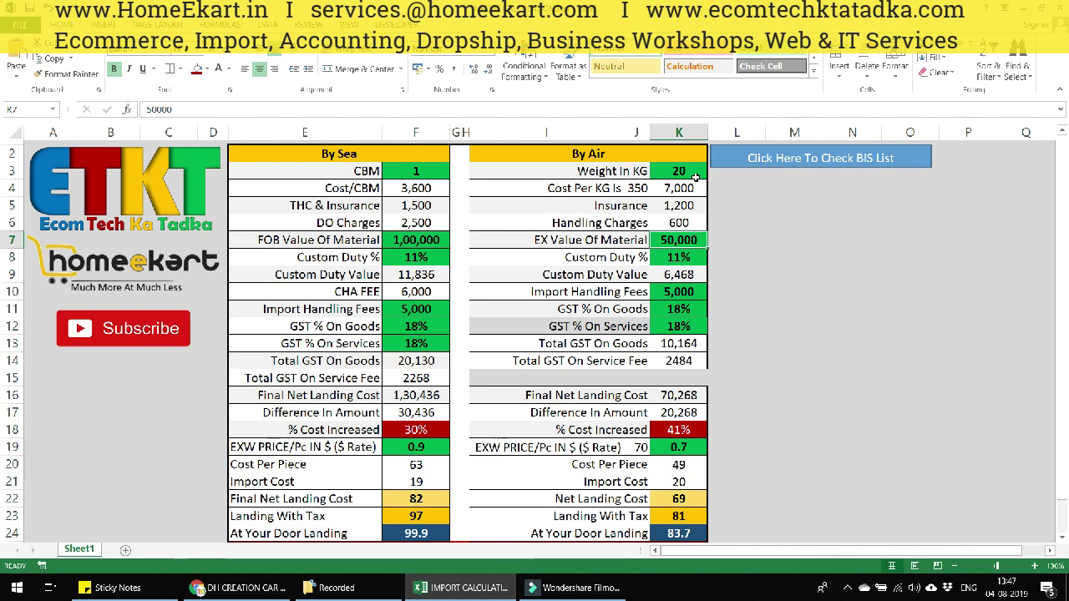
{"action": "type", "text": "10"}
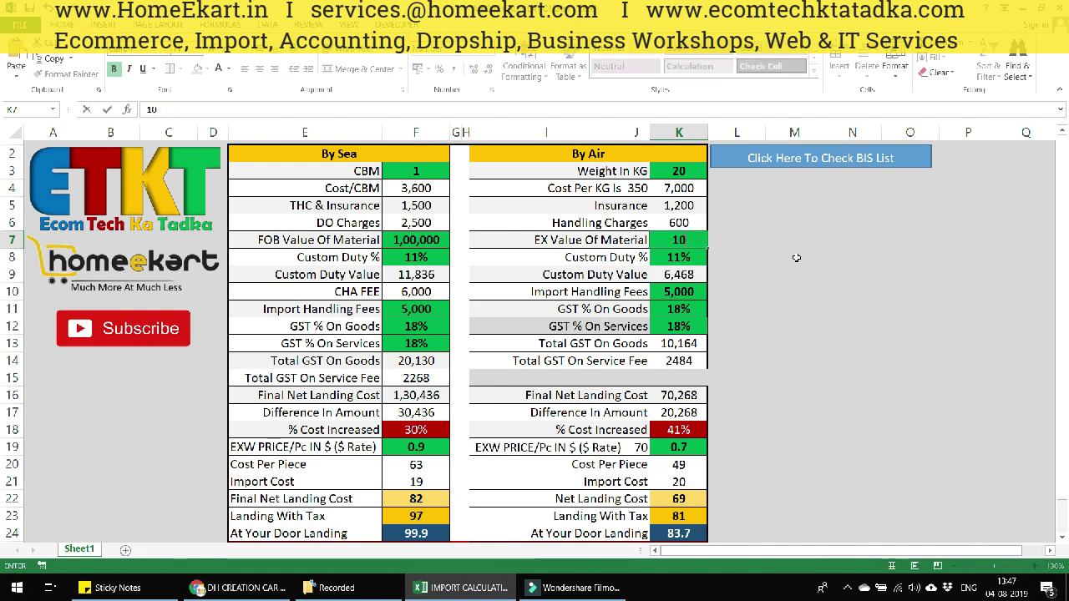
{"action": "key", "text": "Return"}
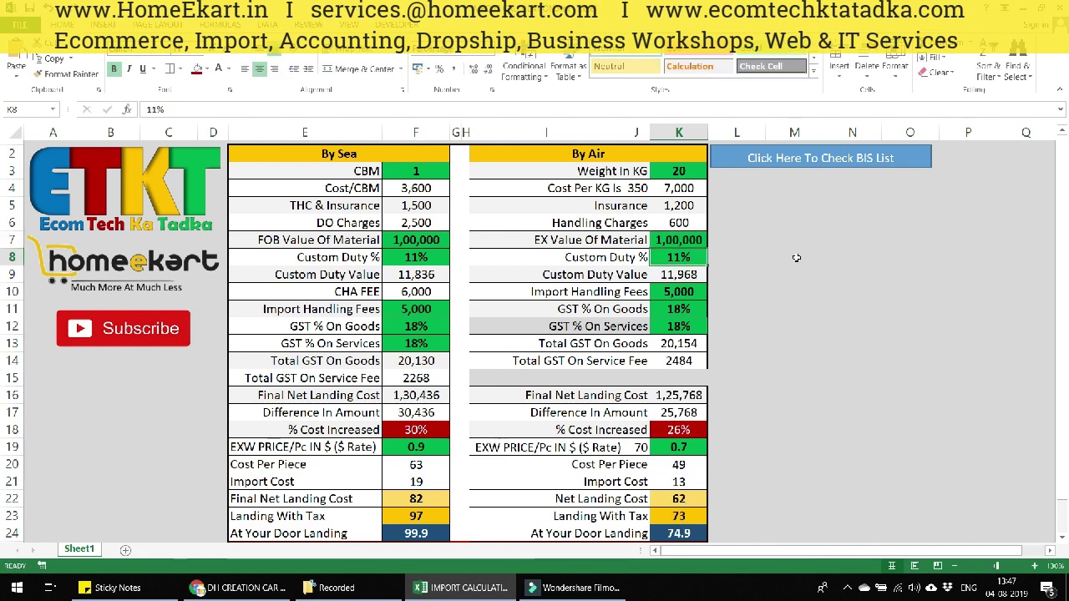
{"action": "left_click", "coordinate": [690, 435]}
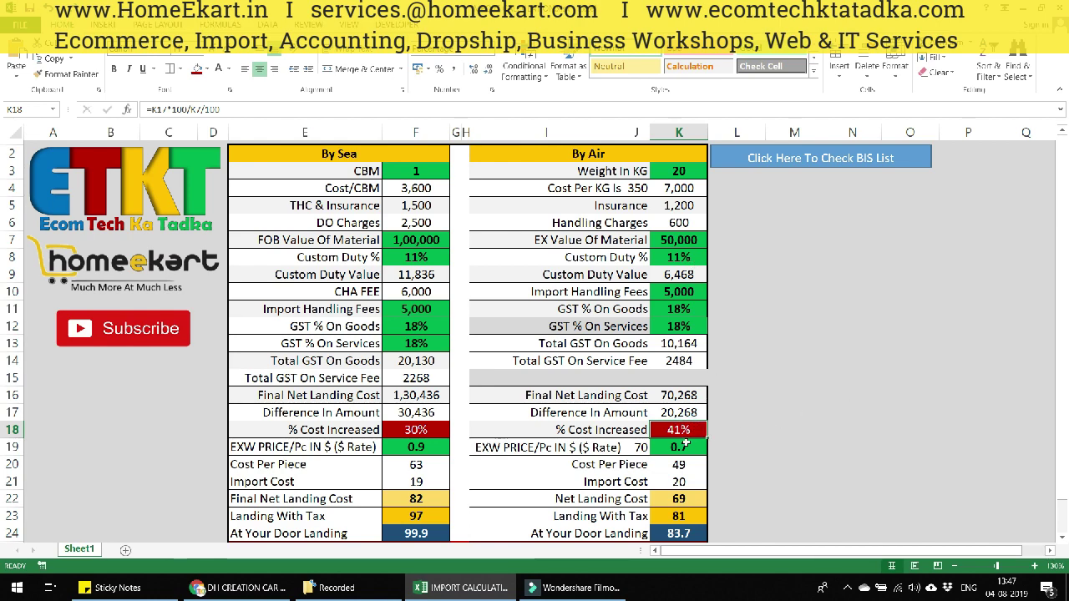
Switch to the DH CREATION door scratch guard listing in Chrome and try to calculate its fees with the AMZScout Calculator.
{"action": "key", "text": "alt+Tab"}
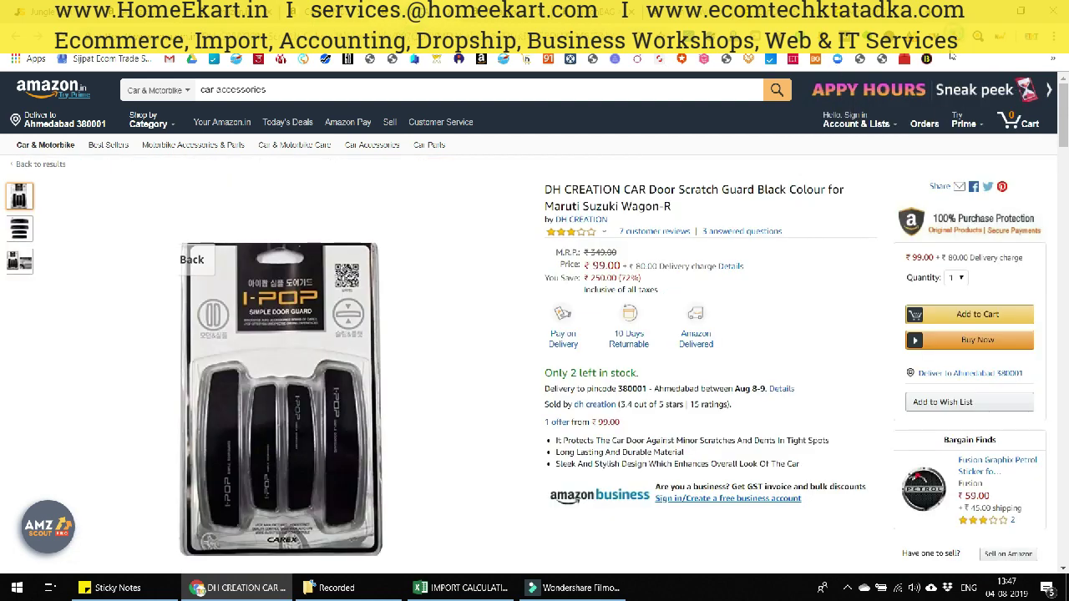
{"action": "left_click", "coordinate": [951, 56]}
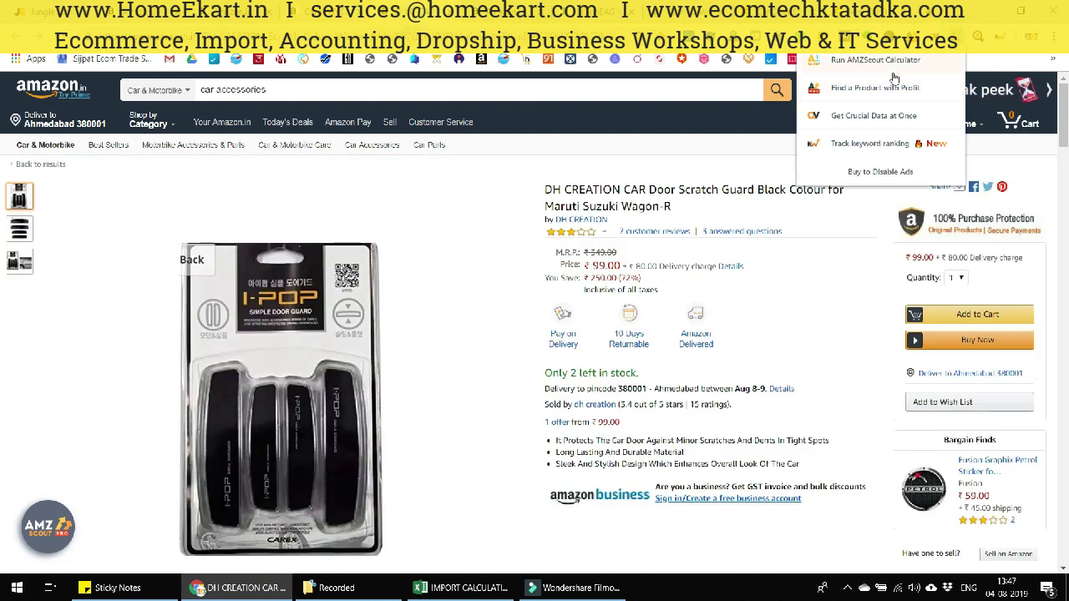
{"action": "left_click", "coordinate": [890, 76]}
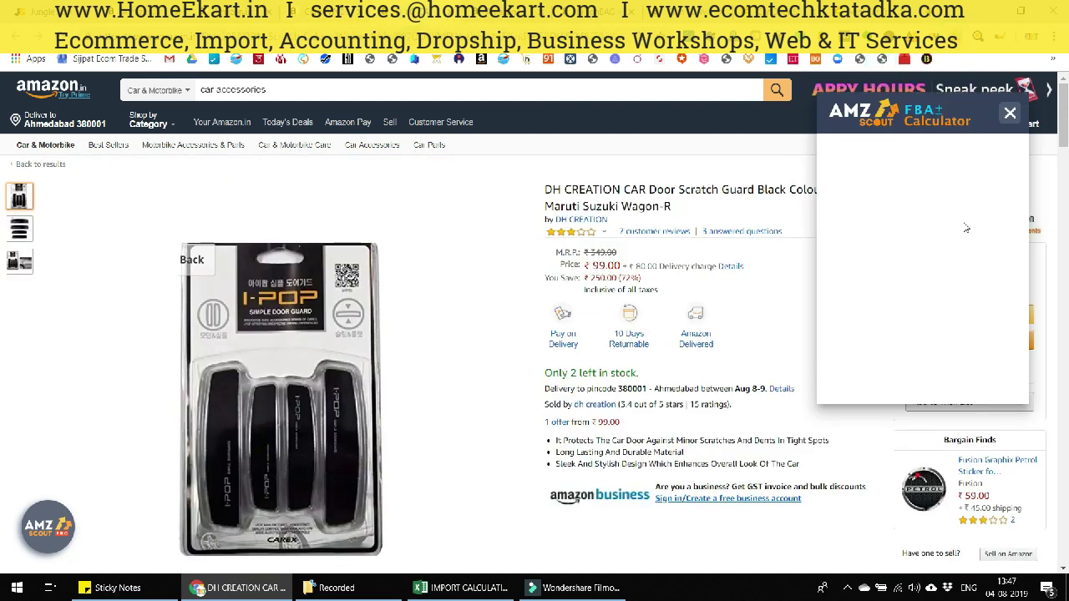
{"action": "left_click", "coordinate": [1009, 112]}
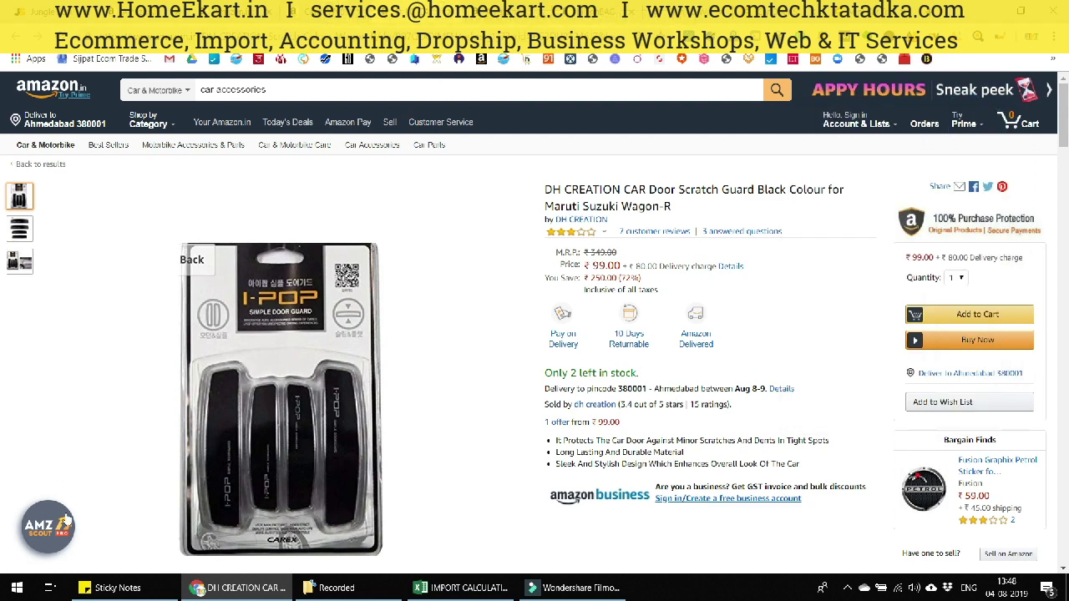
Return to the car accessories results and check the size and weight data of the DH CREATION door scratch guard.
{"action": "left_click", "coordinate": [309, 11]}
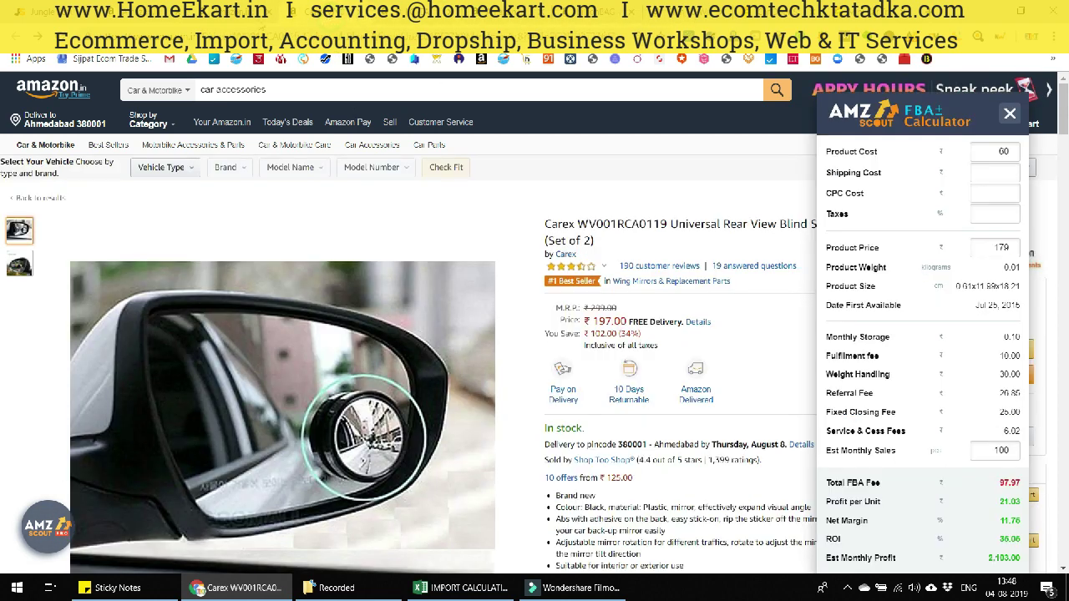
{"action": "left_click", "coordinate": [250, 11]}
{"action": "scroll", "coordinate": [493, 439], "scroll_direction": "down", "scroll_amount": 2}
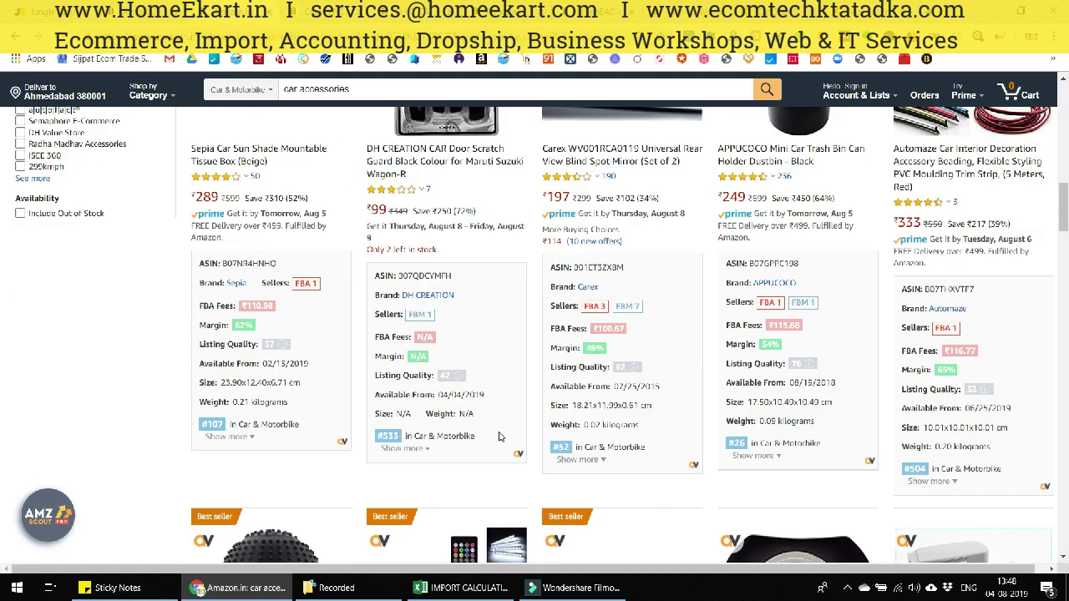
{"action": "left_click_drag", "start_coordinate": [458, 414], "coordinate": [475, 414]}
{"action": "left_click", "coordinate": [394, 412]}
In the Carex blind spot mirror's FBA Calculator, set the product cost to 81, matching the By Air landing cost, and the product price to 200.
{"action": "left_click", "coordinate": [322, 12]}
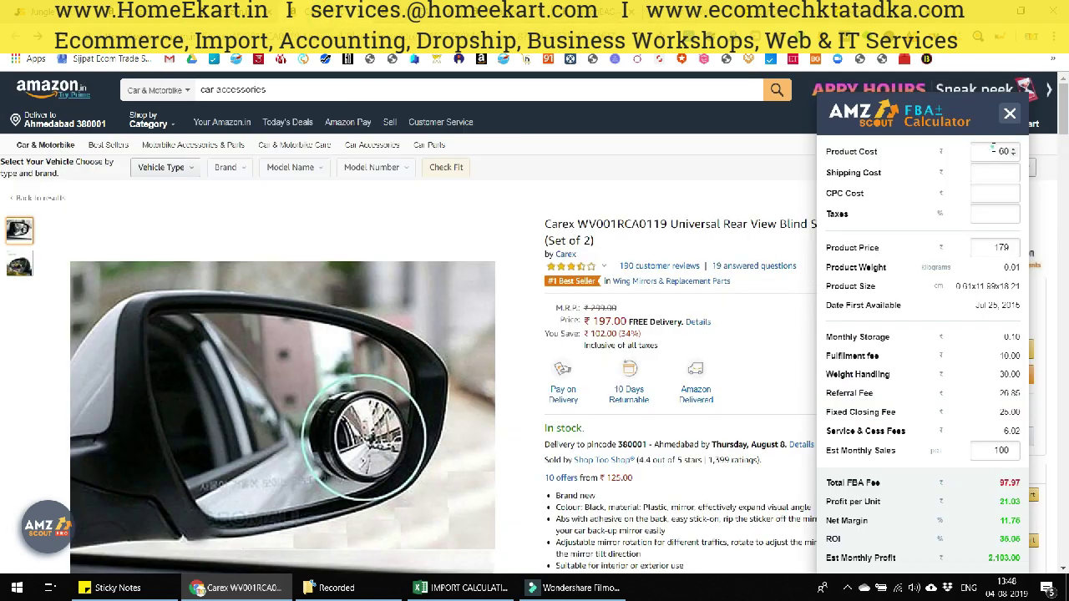
{"action": "double_click", "coordinate": [1009, 153]}
{"action": "type", "text": "81"}
{"action": "key", "text": "alt+Tab"}
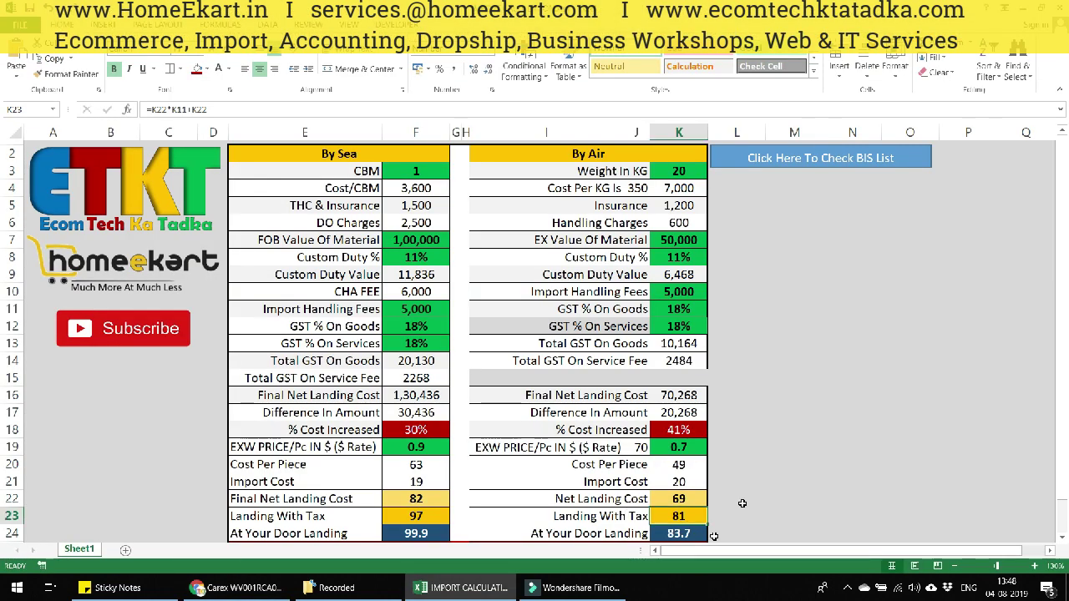
{"action": "key", "text": "alt+Tab"}
{"action": "key", "text": "Tab"}
{"action": "left_click", "coordinate": [988, 248]}
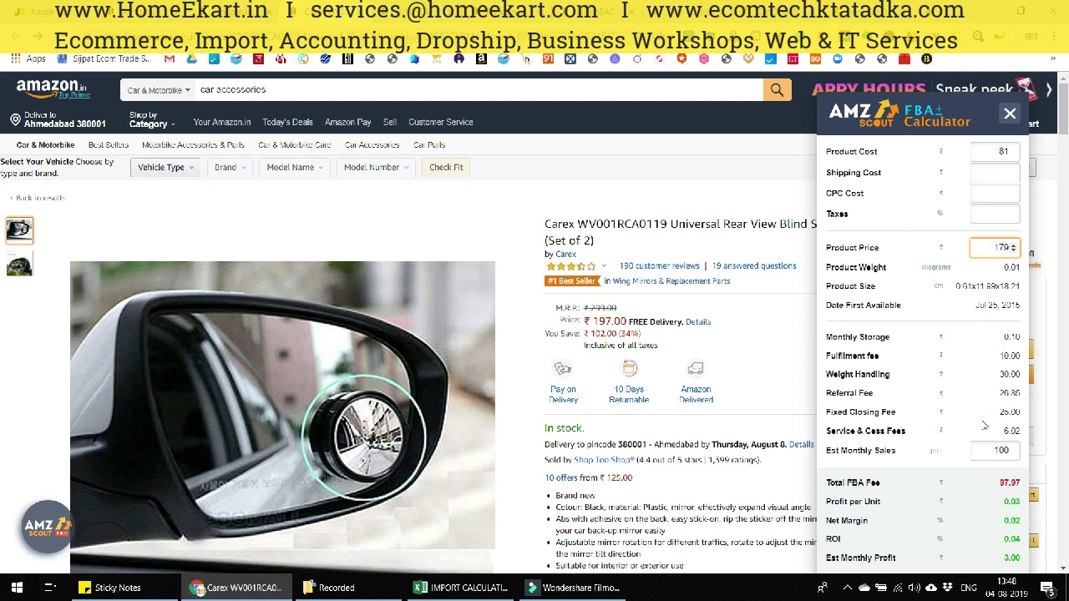
{"action": "type", "text": "1"}
{"action": "type", "text": "200"}
{"action": "key", "text": "Tab"}
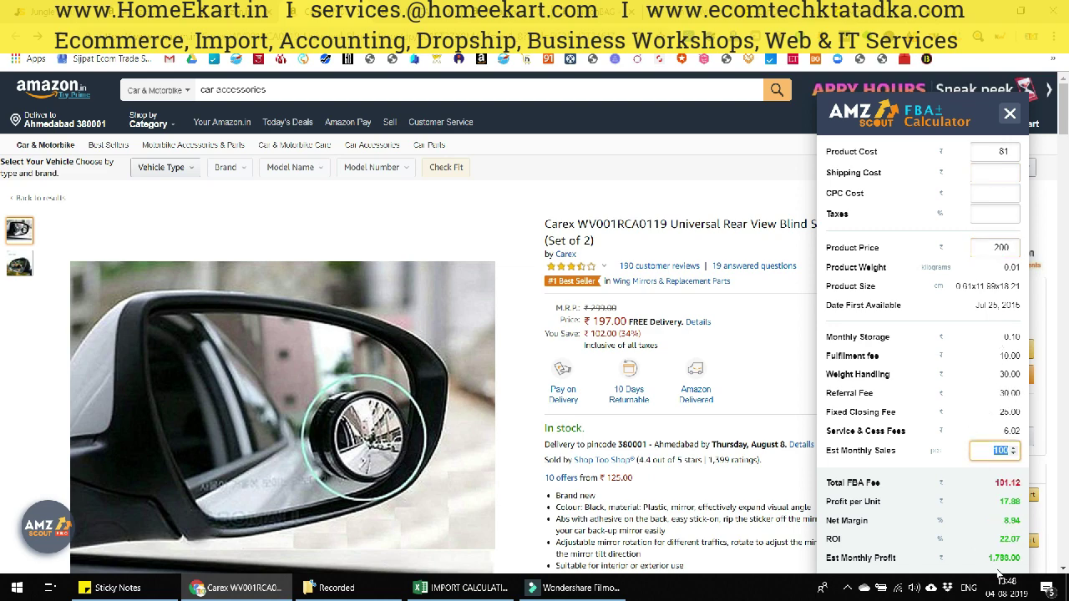
Set the estimated monthly sales to 1, check the profit per unit, and close the FBA Calculator.
{"action": "type", "text": "1"}
{"action": "key", "text": "Tab"}
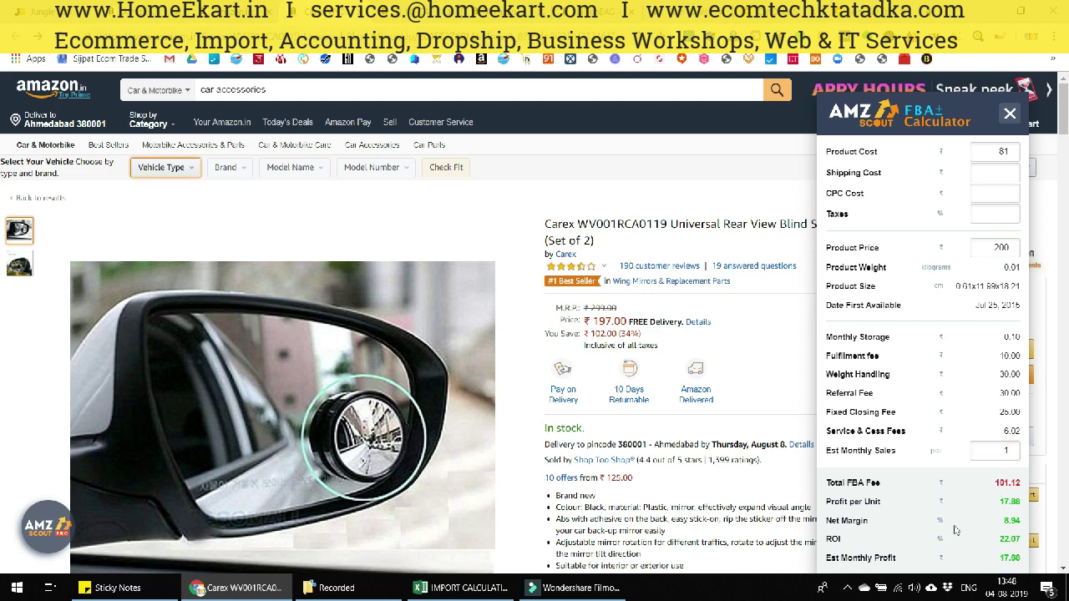
{"action": "left_click", "coordinate": [992, 449]}
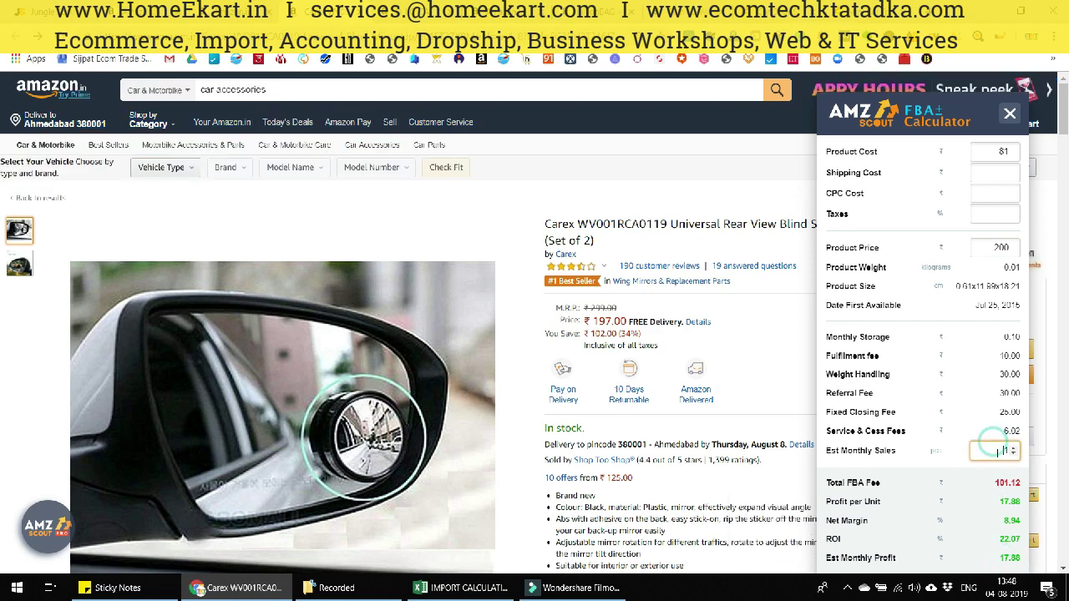
{"action": "left_click", "coordinate": [1009, 114]}
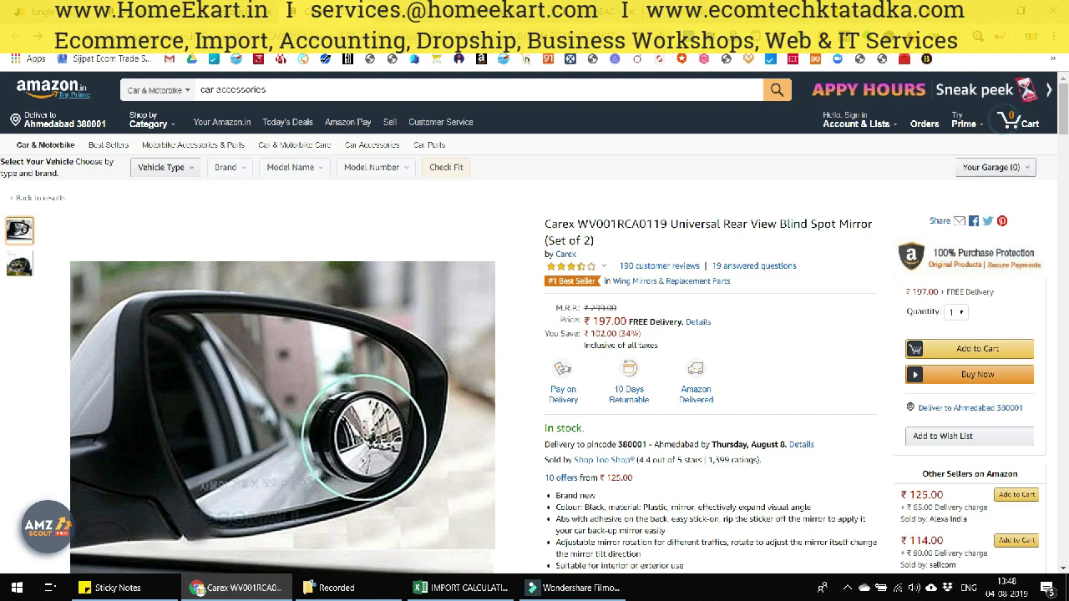
Return to the car accessories results and review the FBA fee, margin, size and weight data of further products.
{"action": "left_click", "coordinate": [226, 12]}
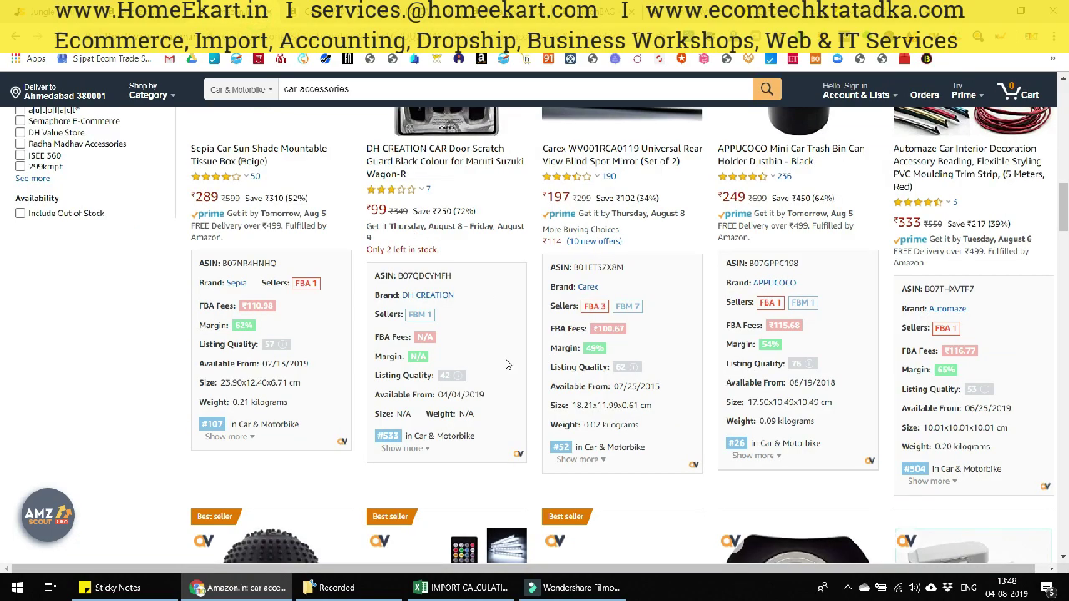
{"action": "scroll", "coordinate": [508, 365], "scroll_direction": "down", "scroll_amount": 7}
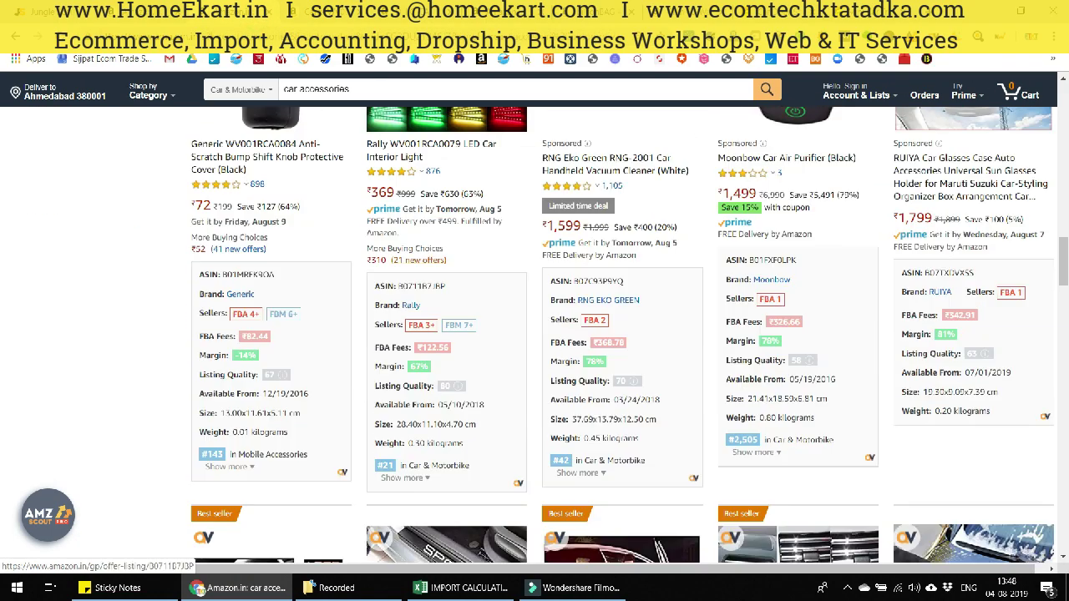
{"action": "scroll", "coordinate": [660, 325], "scroll_direction": "down", "scroll_amount": 7}
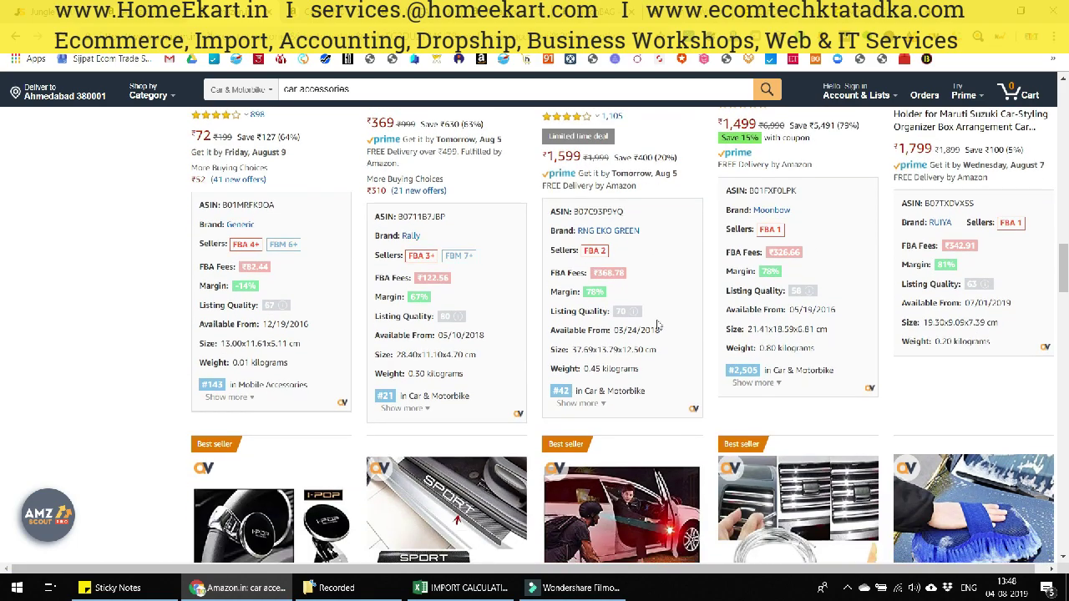
{"action": "scroll", "coordinate": [542, 308], "scroll_direction": "down", "scroll_amount": 4}
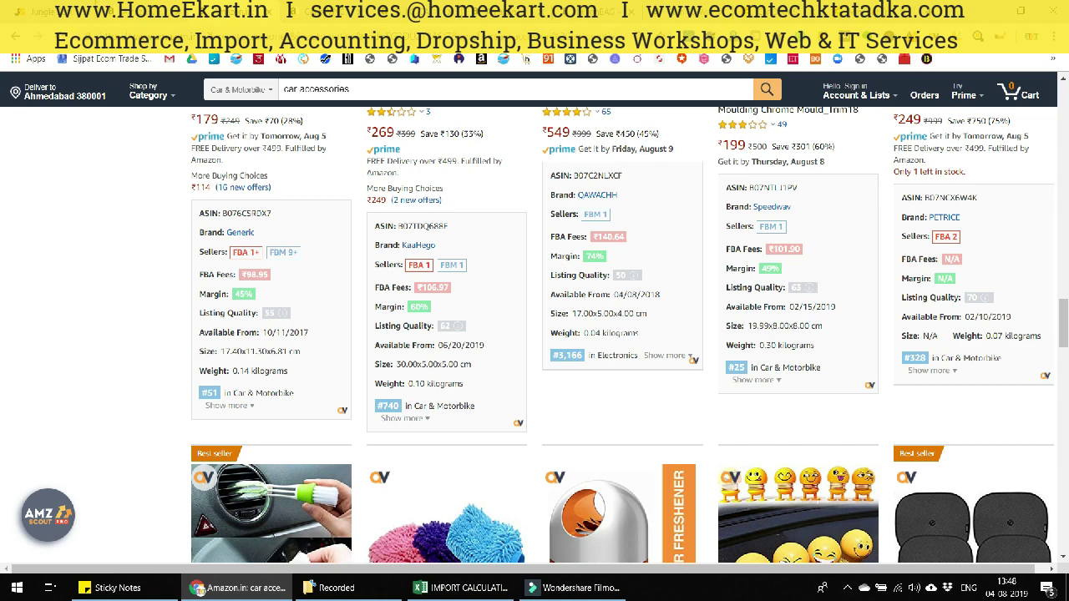
Check the Jungle Scout product database and go back to the Carex blind spot mirror listing.
{"action": "left_click", "coordinate": [48, 15]}
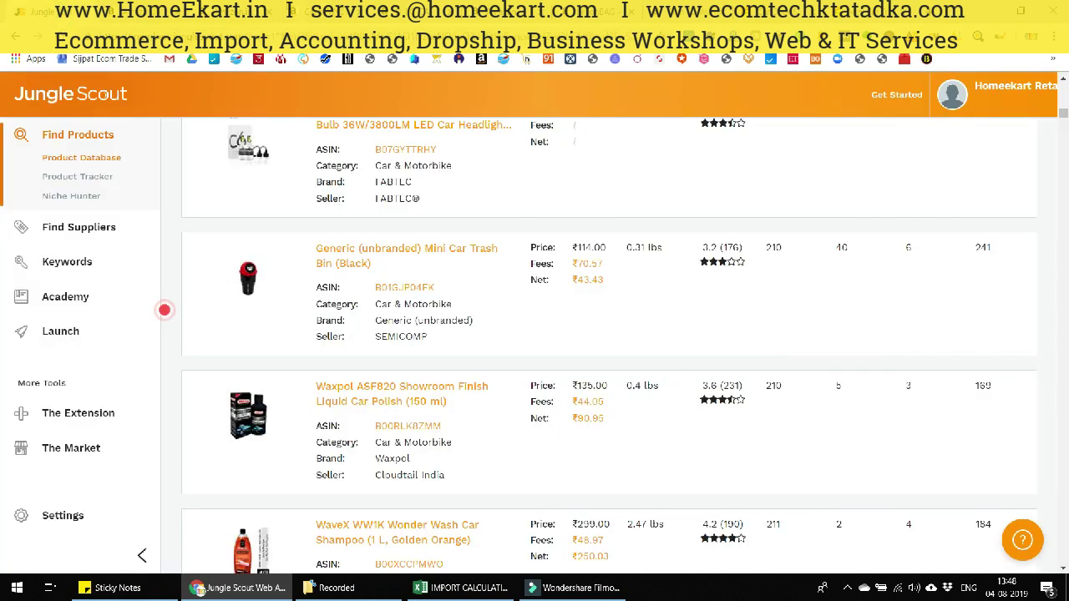
{"action": "left_click", "coordinate": [302, 13]}
{"action": "scroll", "coordinate": [719, 365], "scroll_direction": "down", "scroll_amount": 2}
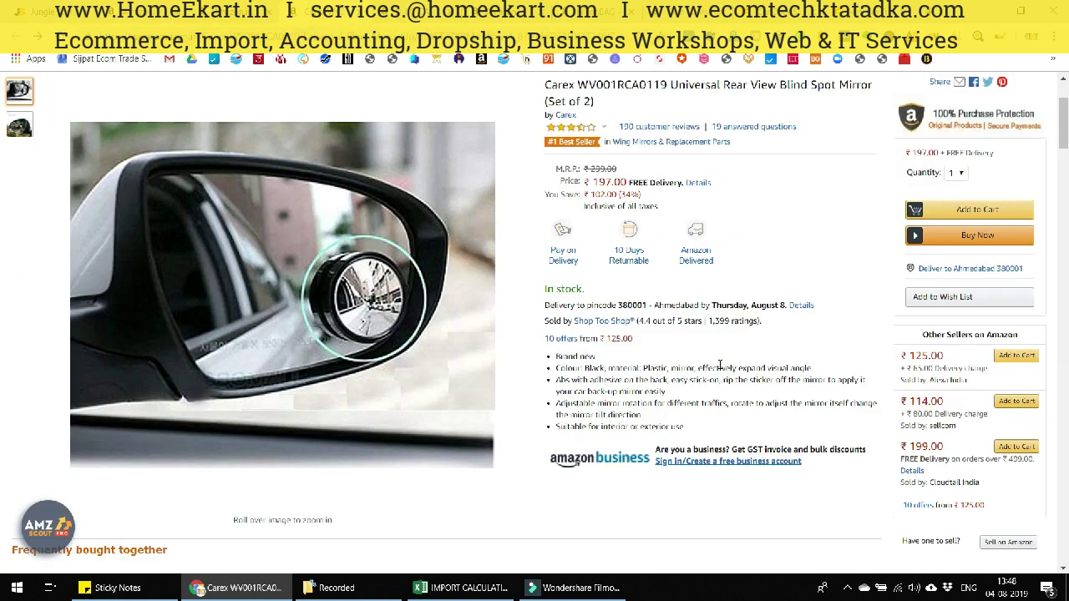
{"action": "scroll", "coordinate": [635, 360], "scroll_direction": "up", "scroll_amount": 1}
{"action": "scroll", "coordinate": [635, 361], "scroll_direction": "up", "scroll_amount": 1}
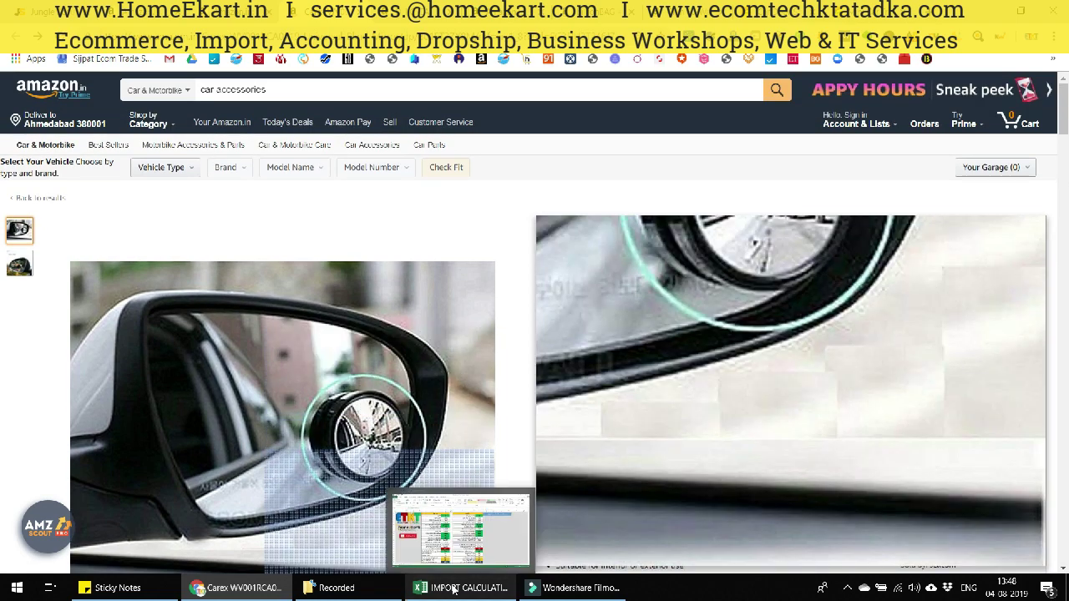
Switch to the import calculation sheet in Excel and review the By Air customs duty, landing-with-tax and EX value rows.
{"action": "left_click", "coordinate": [464, 588]}
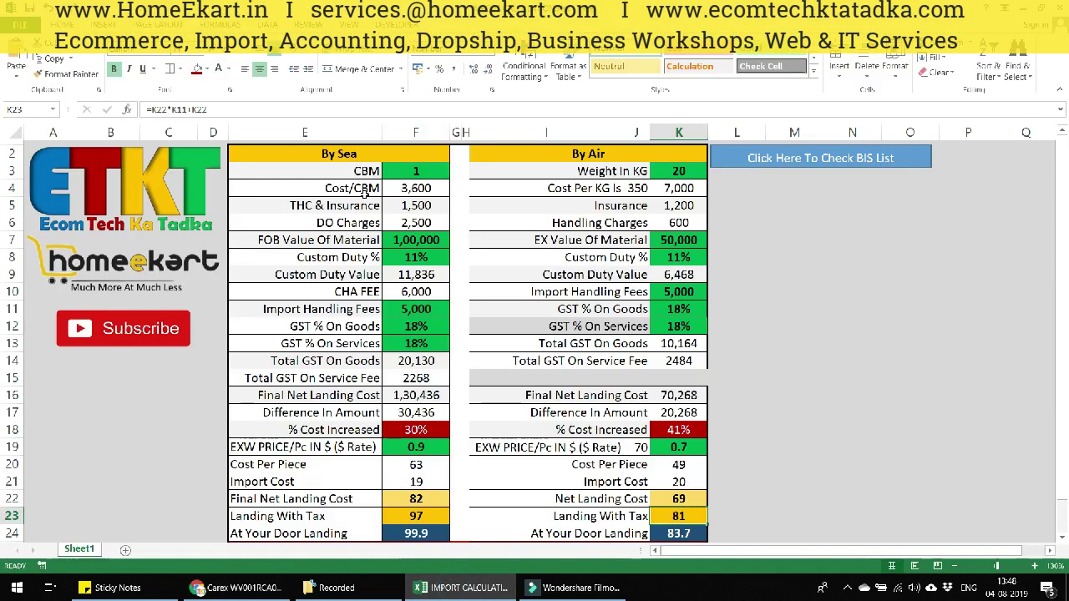
{"action": "left_click", "coordinate": [587, 269]}
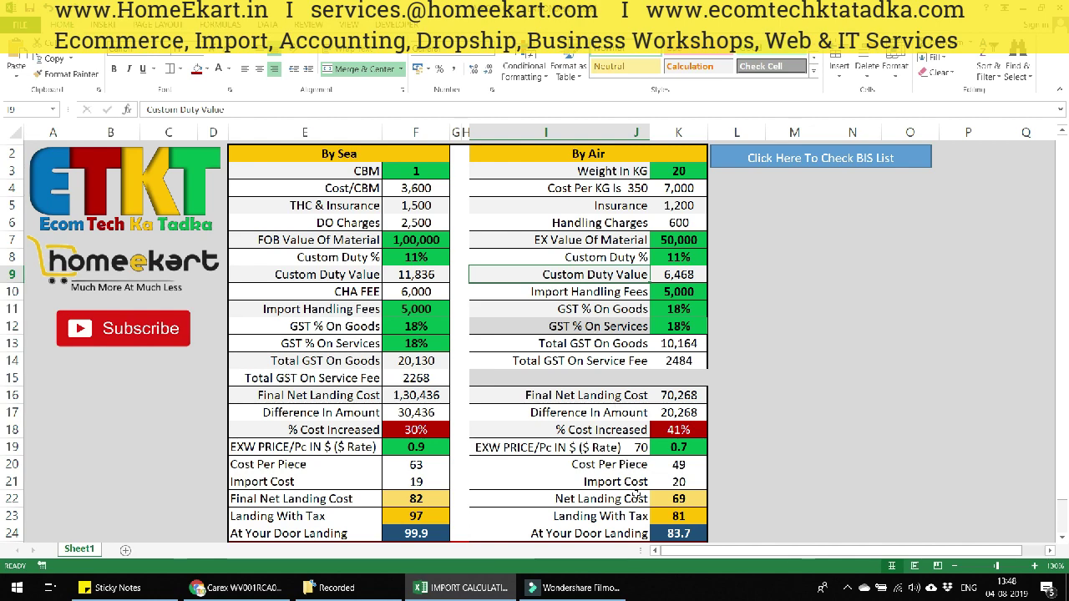
{"action": "left_click", "coordinate": [669, 514]}
{"action": "left_click", "coordinate": [634, 244]}
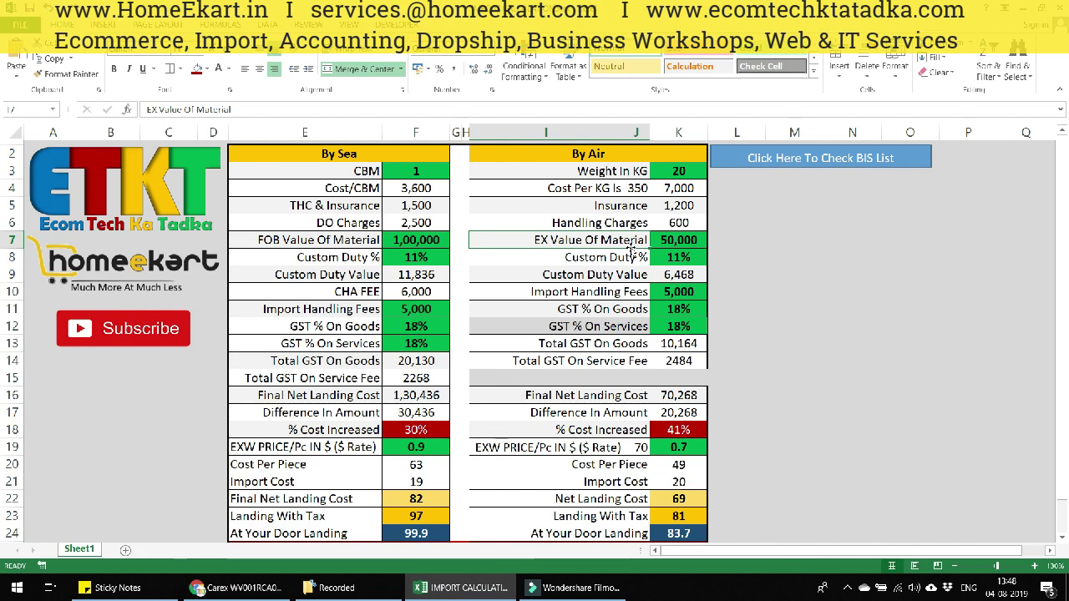
Switch to Chrome, leave the glue gun listing and the Fusion Graphix offers page, and return to the car accessories results.
{"action": "key", "text": "alt+Tab"}
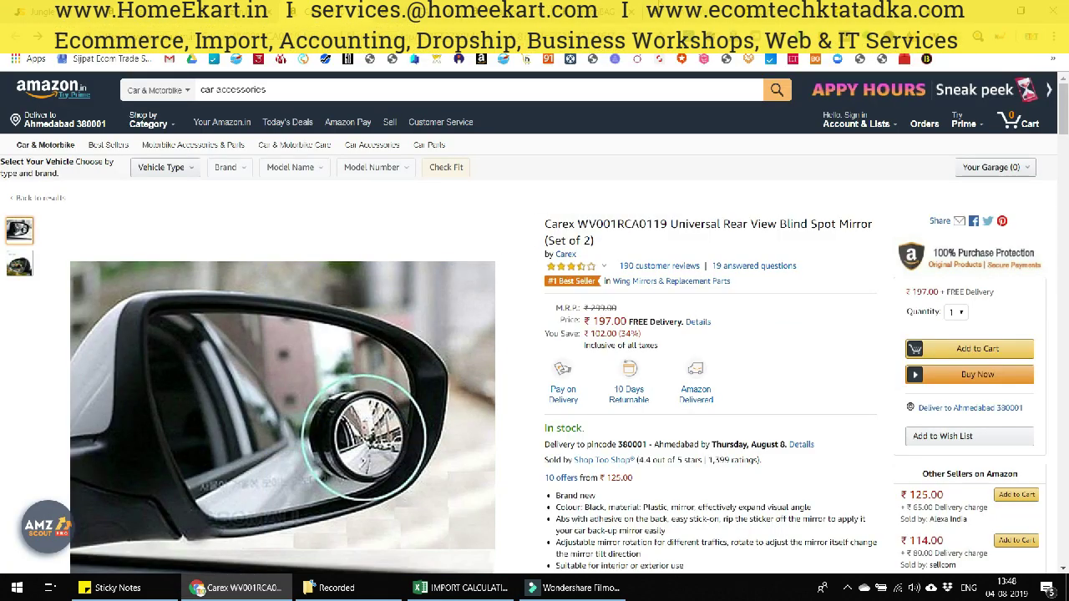
{"action": "left_click", "coordinate": [604, 15]}
{"action": "scroll", "coordinate": [740, 217], "scroll_direction": "up", "scroll_amount": 1}
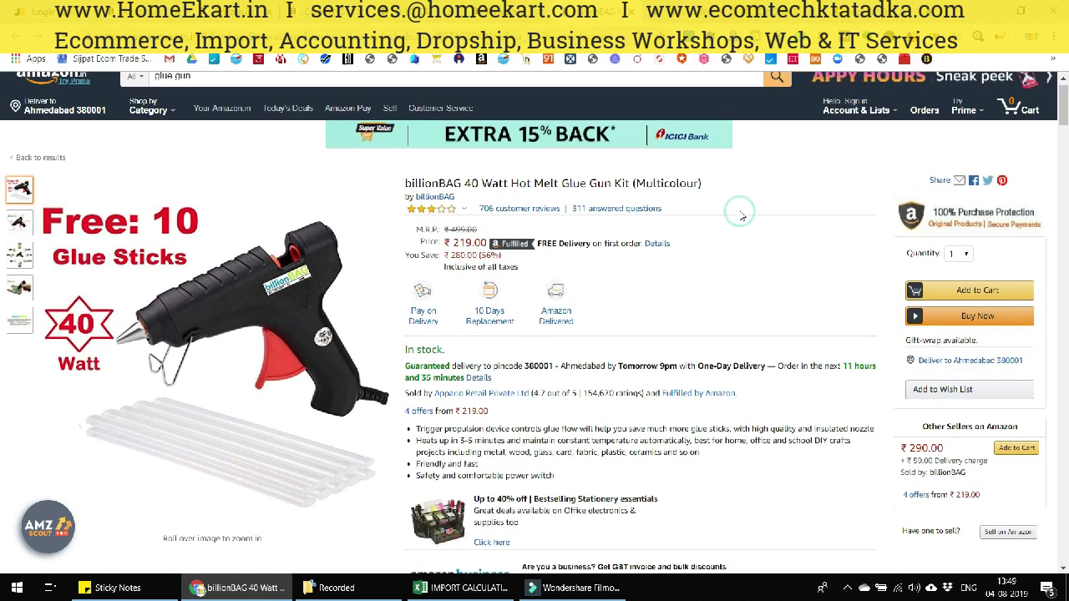
{"action": "key", "text": "alt+Left"}
{"action": "key", "text": "alt+Left"}
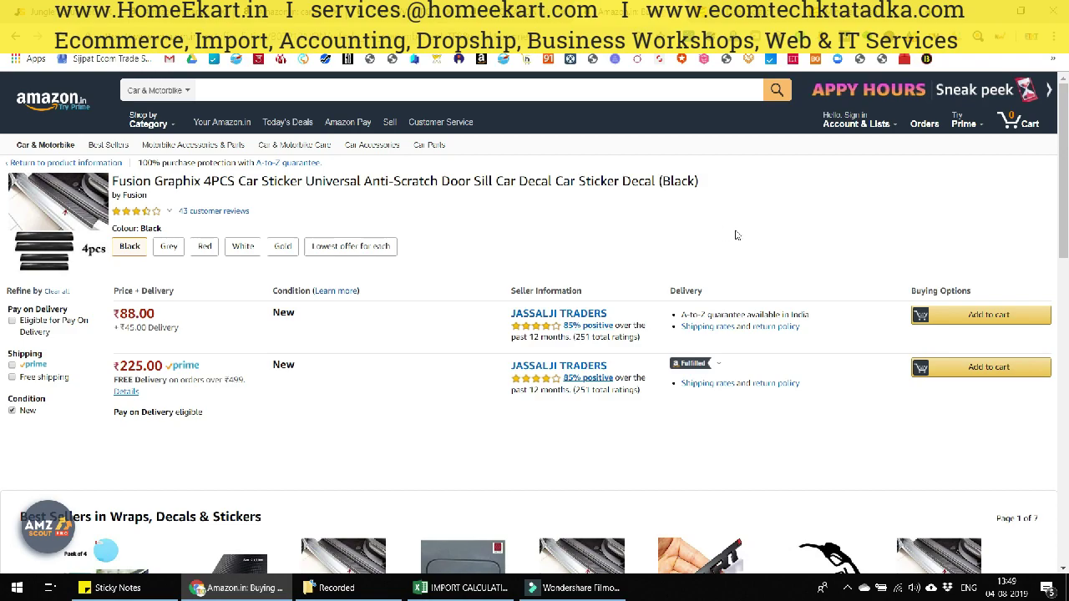
{"action": "left_click", "coordinate": [471, 12]}
{"action": "left_click", "coordinate": [584, 11]}
{"action": "left_click", "coordinate": [471, 12]}
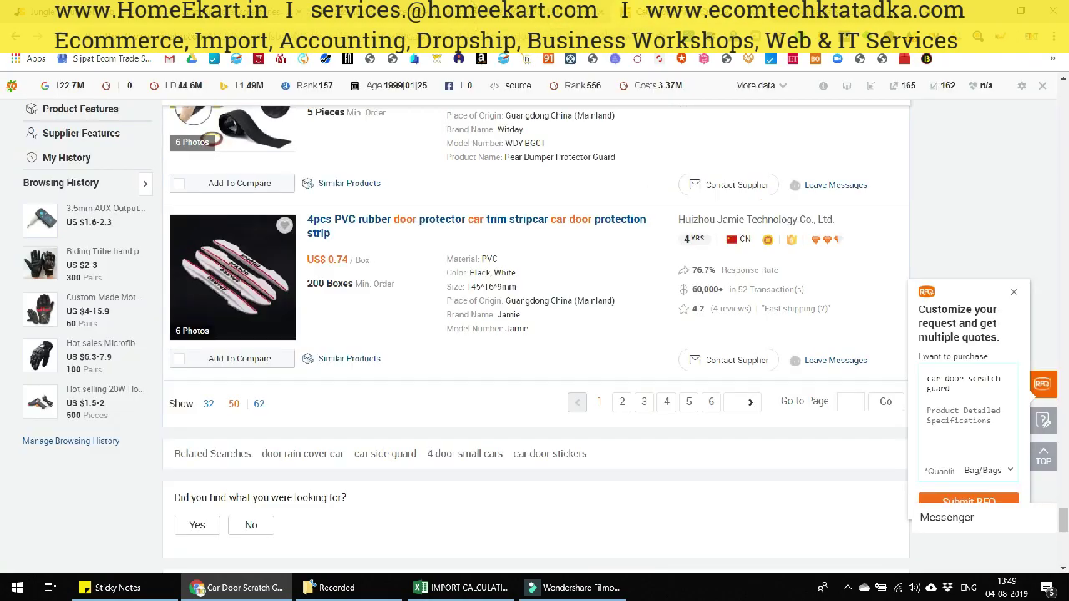
{"action": "left_click", "coordinate": [462, 10]}
{"action": "key", "text": "ctrl+w"}
{"action": "left_click", "coordinate": [401, 12]}
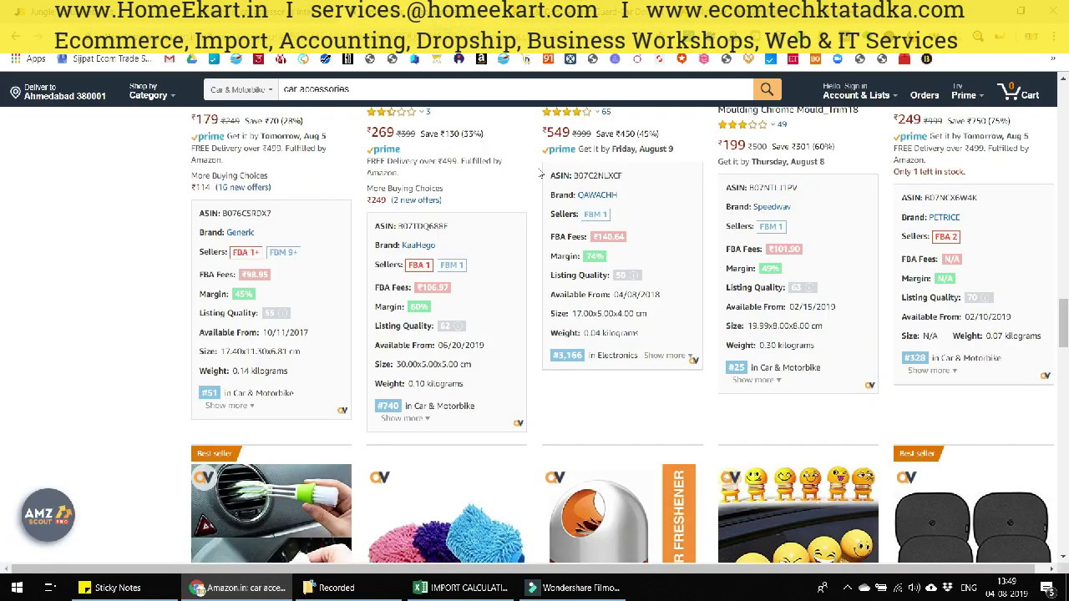
Change the Amazon search category to All Categories and select the existing car accessories search text.
{"action": "scroll", "coordinate": [530, 216], "scroll_direction": "up", "scroll_amount": 10}
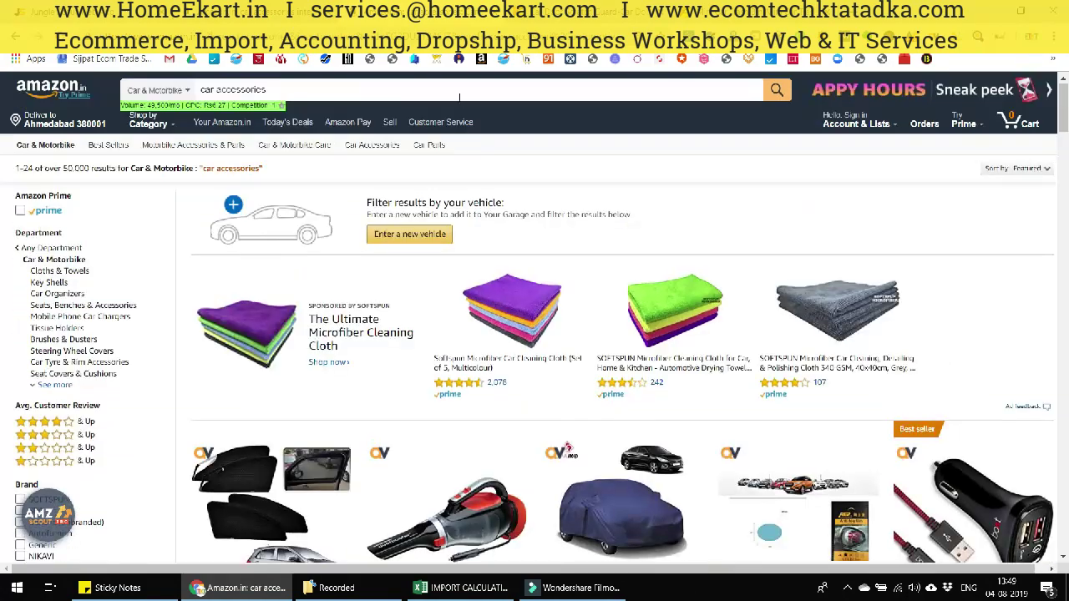
{"action": "left_click", "coordinate": [169, 90]}
{"action": "left_click", "coordinate": [178, 106]}
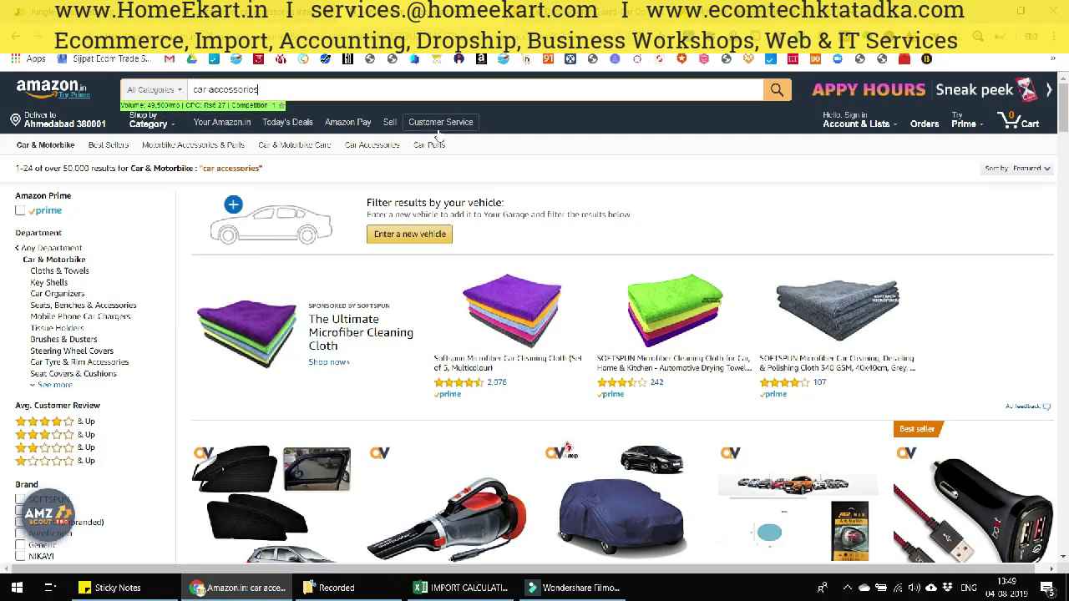
{"action": "triple_click", "coordinate": [437, 88]}
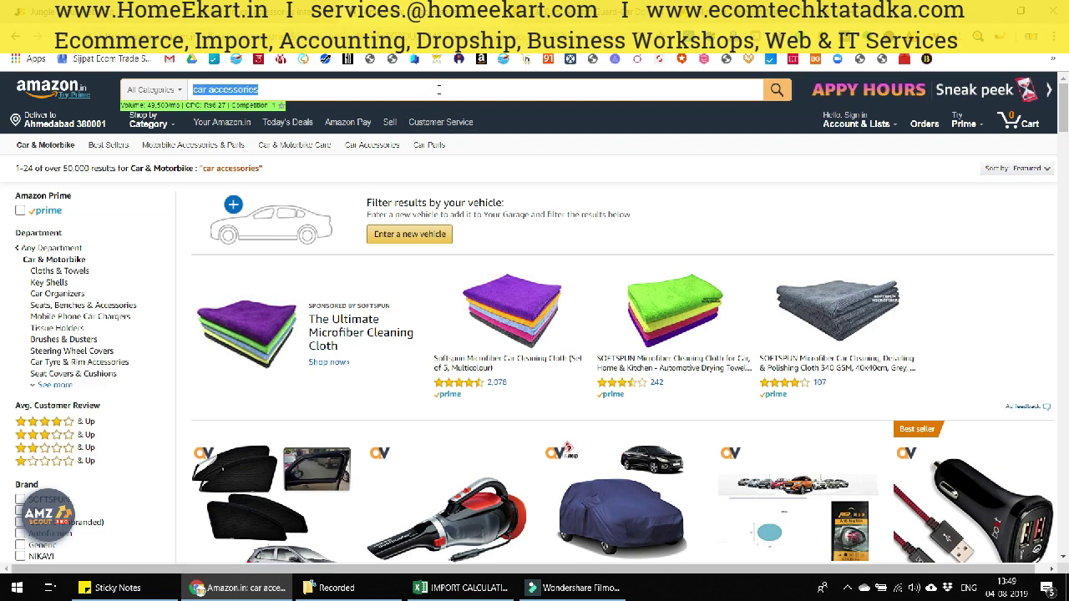
Search Google in a new tab for "new phones to be launched".
{"action": "key", "text": "ctrl+t"}
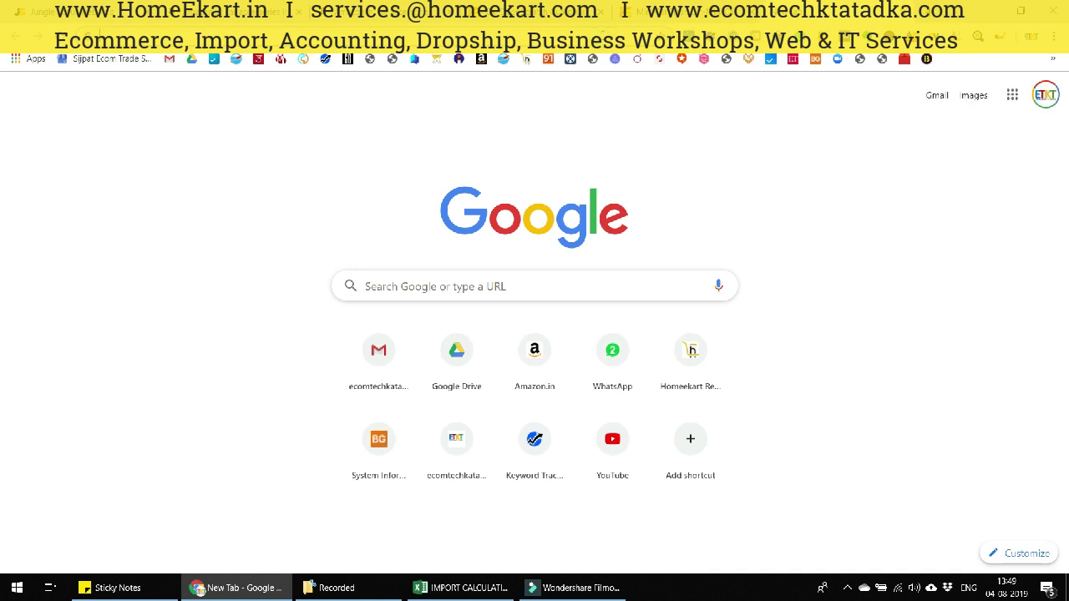
{"action": "type", "text": "new phones to"}
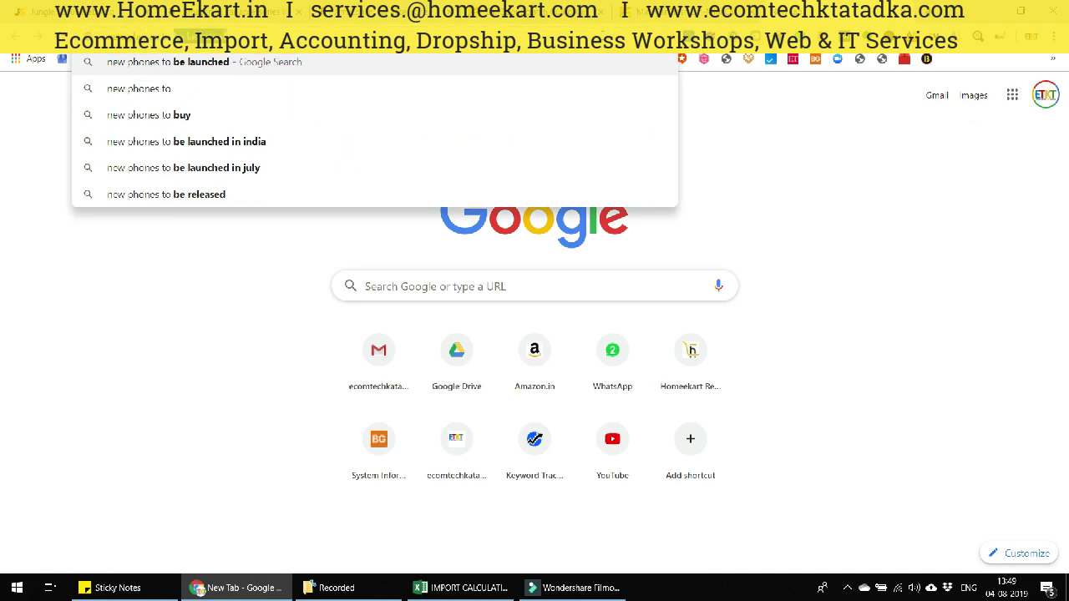
{"action": "key", "text": "Return"}
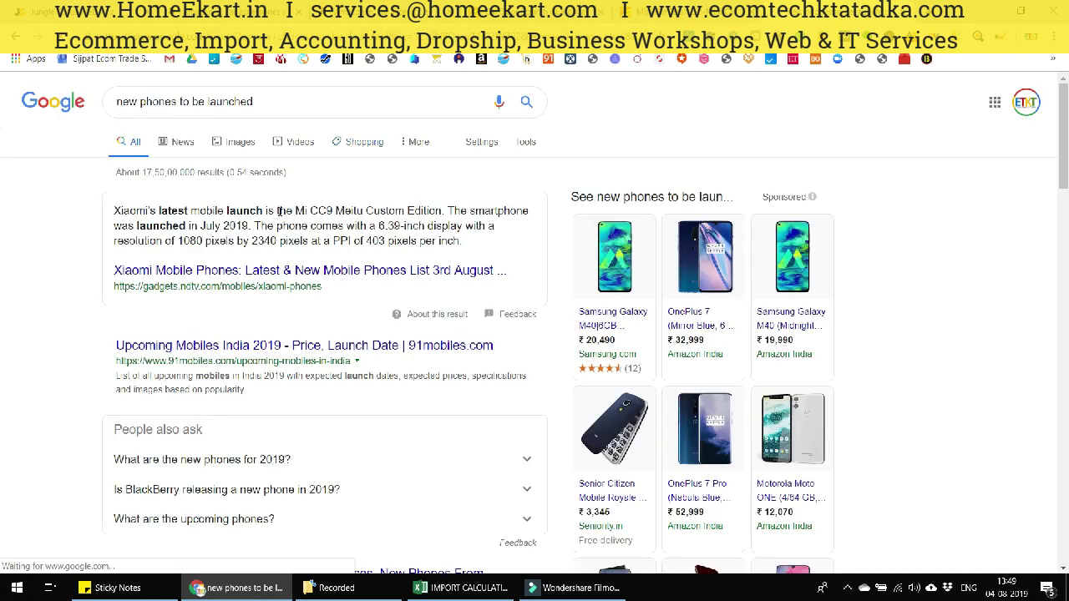
Open the 91mobiles site from the search results and go to its Upcoming Mobiles list.
{"action": "scroll", "coordinate": [320, 248], "scroll_direction": "down", "scroll_amount": 4}
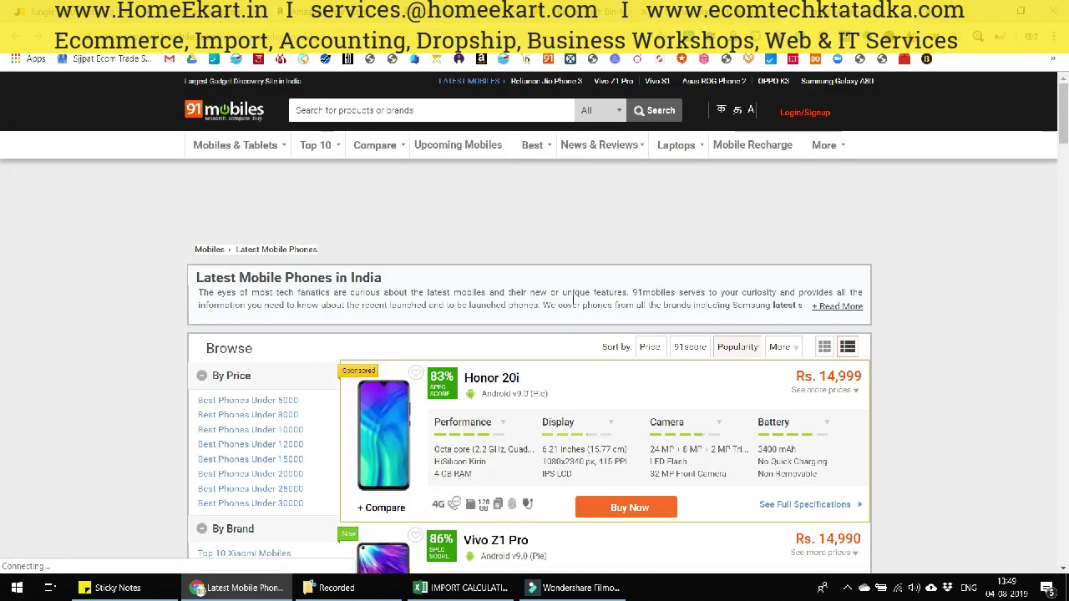
{"action": "scroll", "coordinate": [572, 294], "scroll_direction": "down", "scroll_amount": 2}
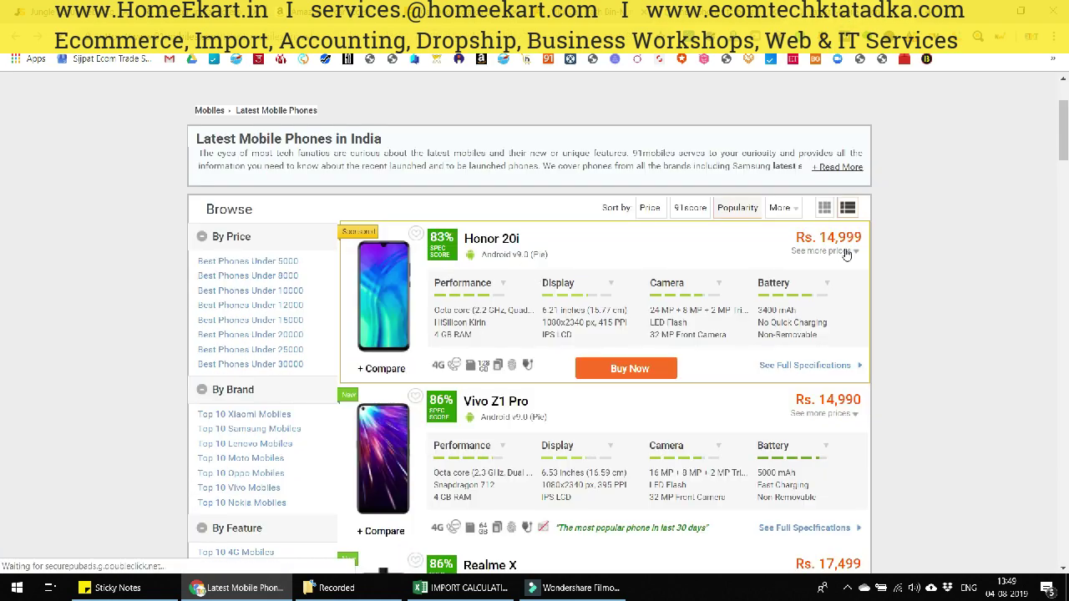
{"action": "left_click", "coordinate": [845, 252]}
{"action": "scroll", "coordinate": [489, 247], "scroll_direction": "up", "scroll_amount": 2}
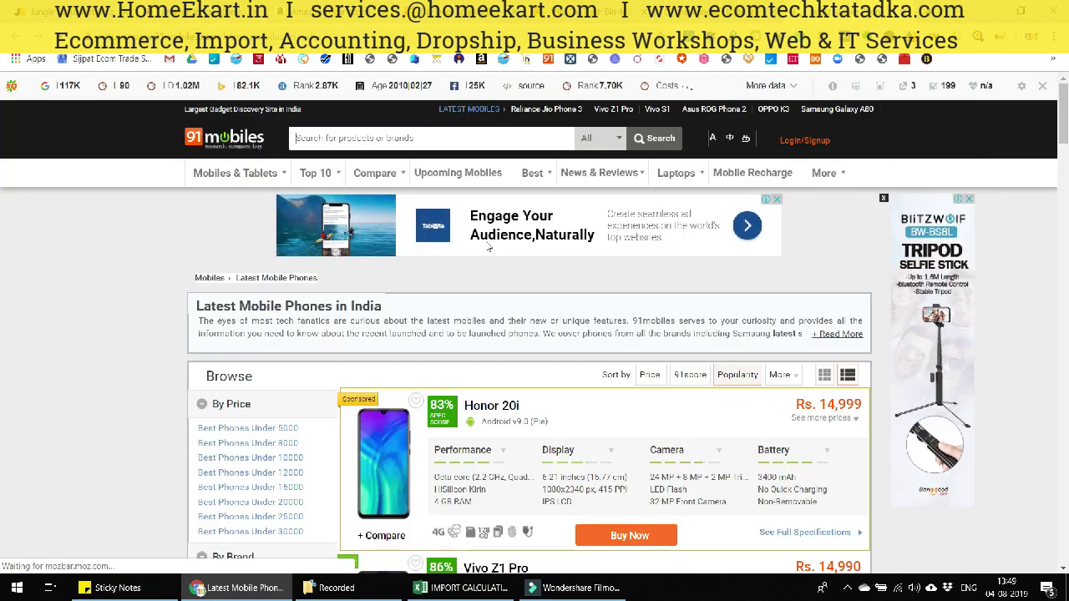
{"action": "left_click", "coordinate": [474, 173]}
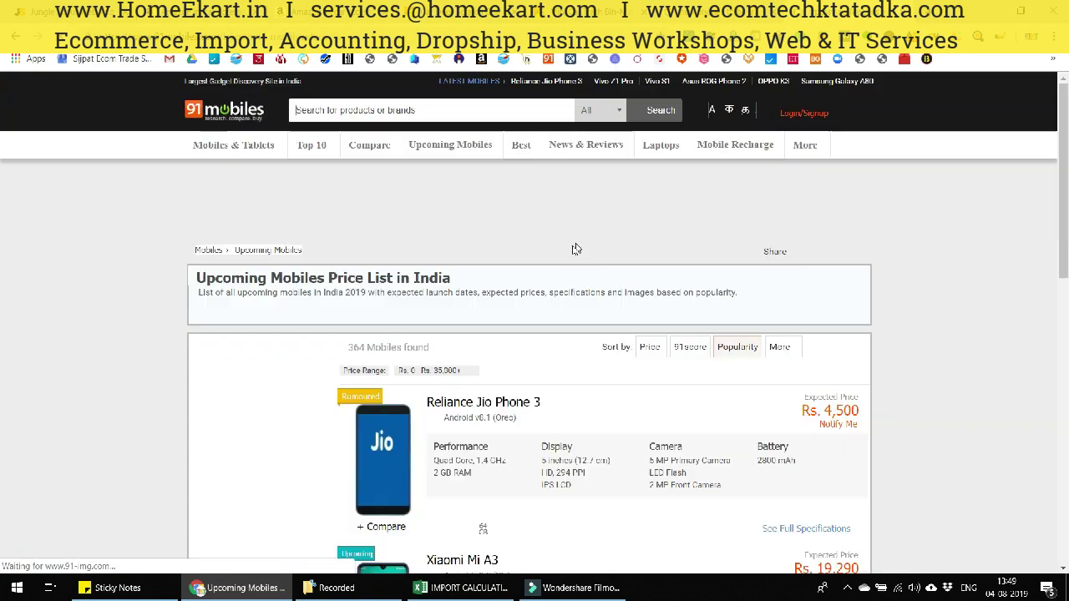
Browse the upcoming mobiles in India with their expected prices and specifications.
{"action": "scroll", "coordinate": [583, 265], "scroll_direction": "down", "scroll_amount": 2}
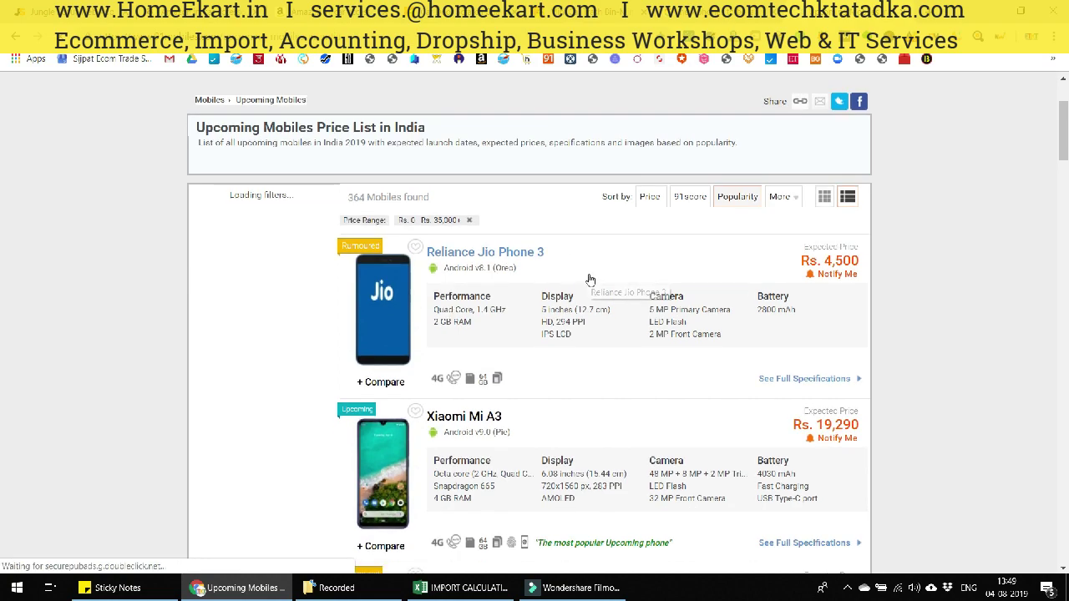
{"action": "scroll", "coordinate": [534, 284], "scroll_direction": "down", "scroll_amount": 2}
{"action": "scroll", "coordinate": [556, 308], "scroll_direction": "down", "scroll_amount": 3}
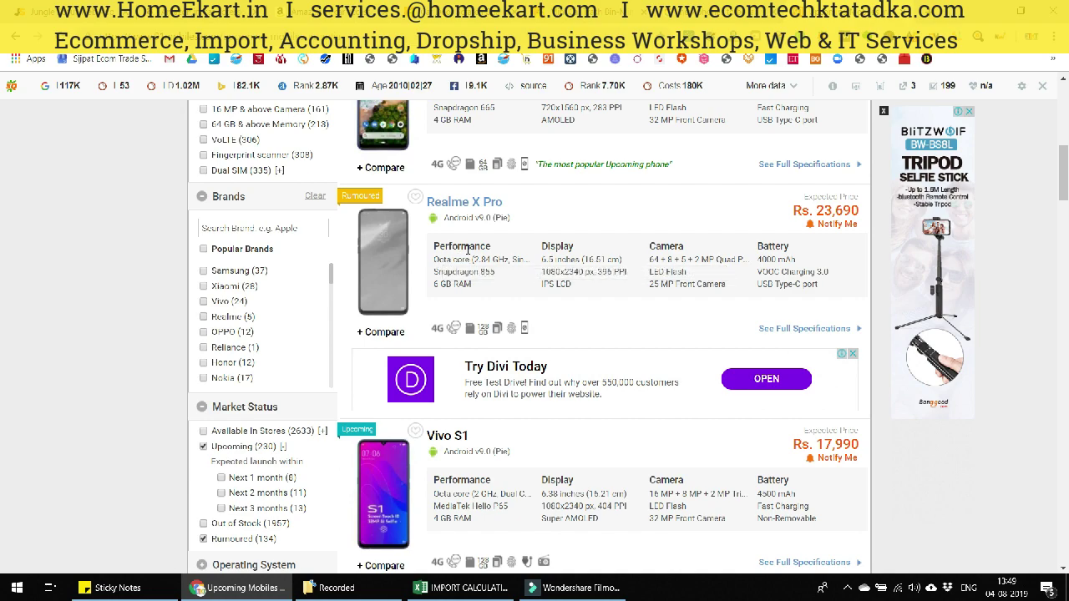
{"action": "scroll", "coordinate": [556, 315], "scroll_direction": "down", "scroll_amount": 2}
{"action": "scroll", "coordinate": [522, 380], "scroll_direction": "down", "scroll_amount": 1}
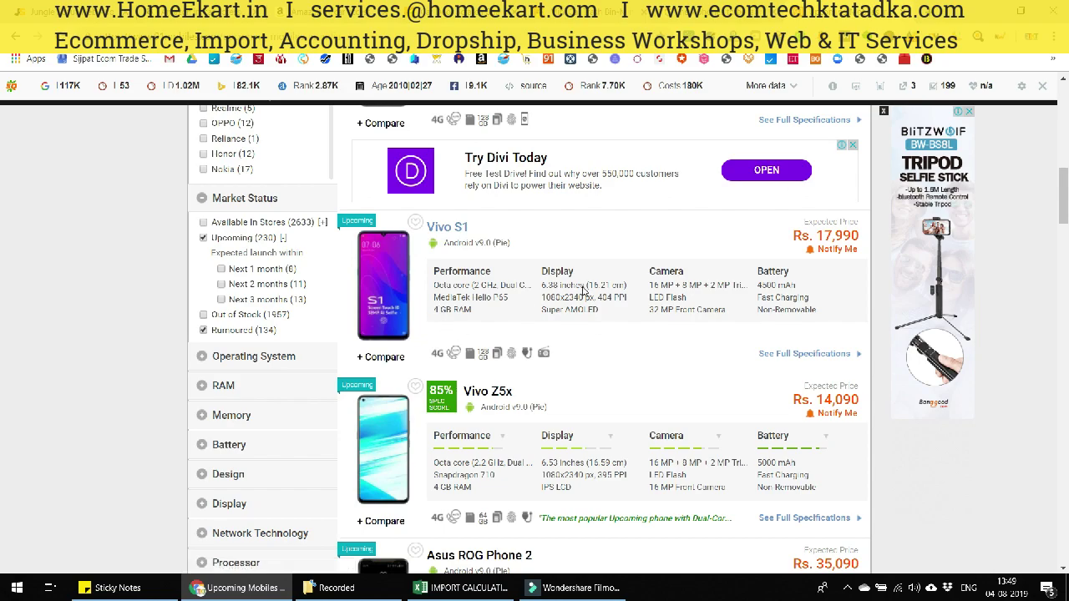
{"action": "scroll", "coordinate": [659, 334], "scroll_direction": "down", "scroll_amount": 5}
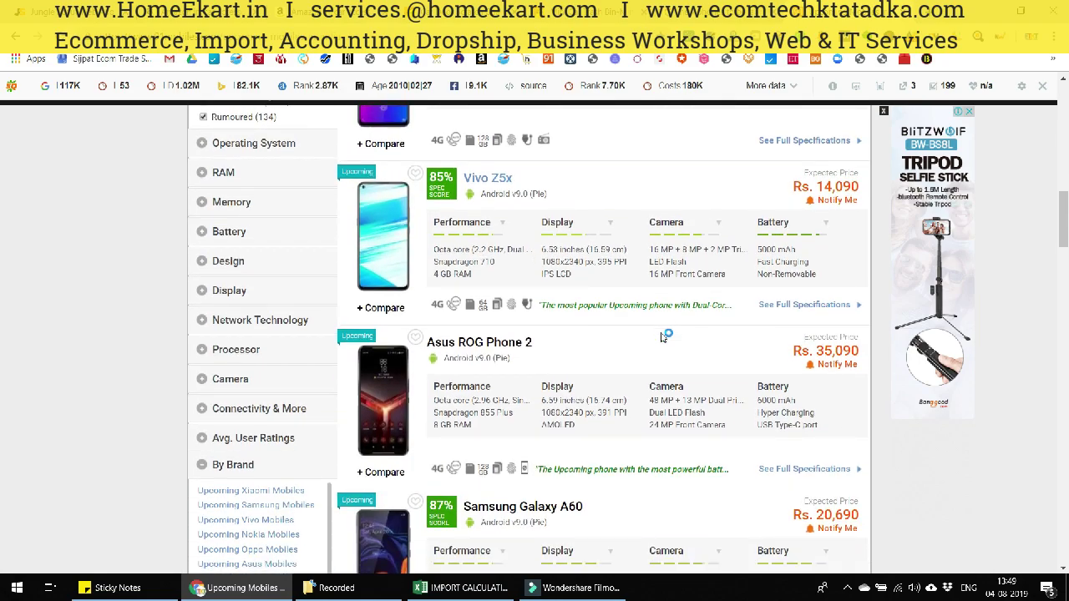
{"action": "scroll", "coordinate": [660, 336], "scroll_direction": "up", "scroll_amount": 16}
Return to the Alibaba car door scratch guard results and check the search suggestions for that term.
{"action": "left_click", "coordinate": [393, 12]}
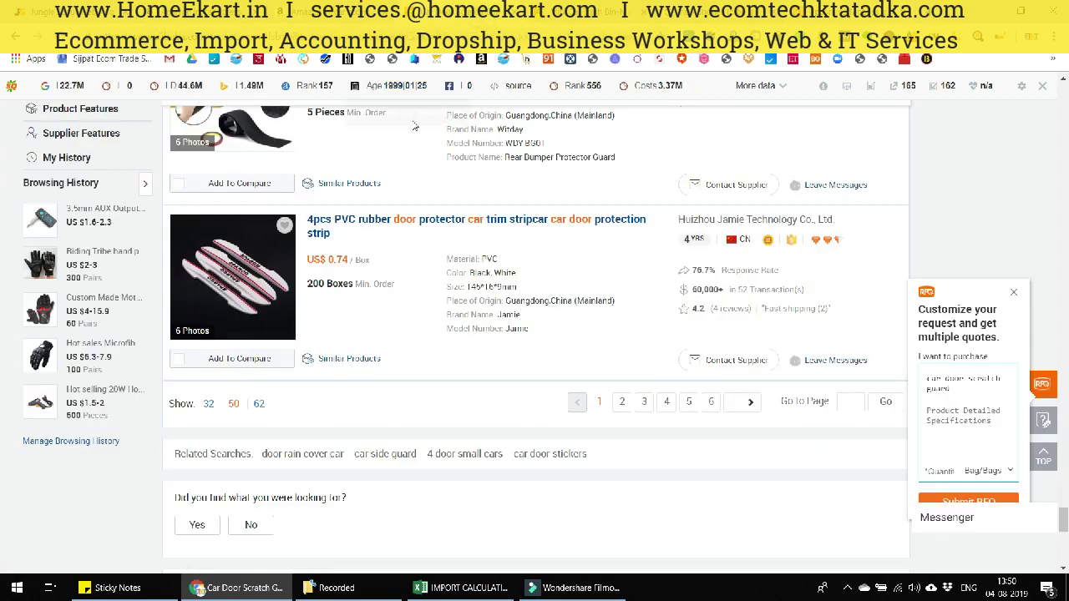
{"action": "scroll", "coordinate": [434, 144], "scroll_direction": "up", "scroll_amount": 5}
{"action": "scroll", "coordinate": [435, 143], "scroll_direction": "up", "scroll_amount": 10}
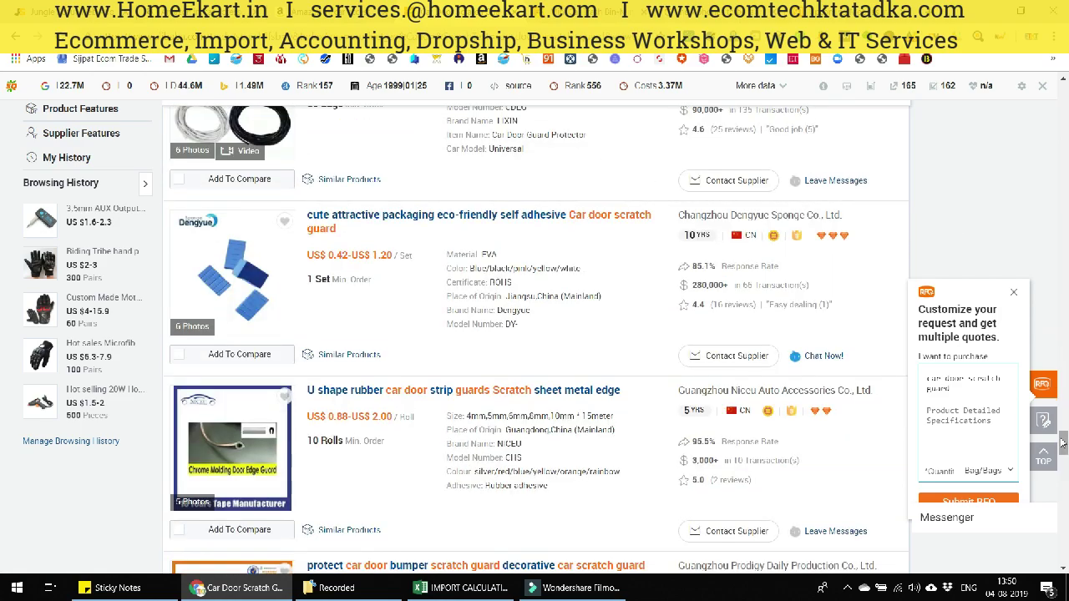
{"action": "left_click_drag", "start_coordinate": [1062, 441], "coordinate": [1068, 247]}
{"action": "scroll", "coordinate": [1066, 247], "scroll_direction": "up", "scroll_amount": 10}
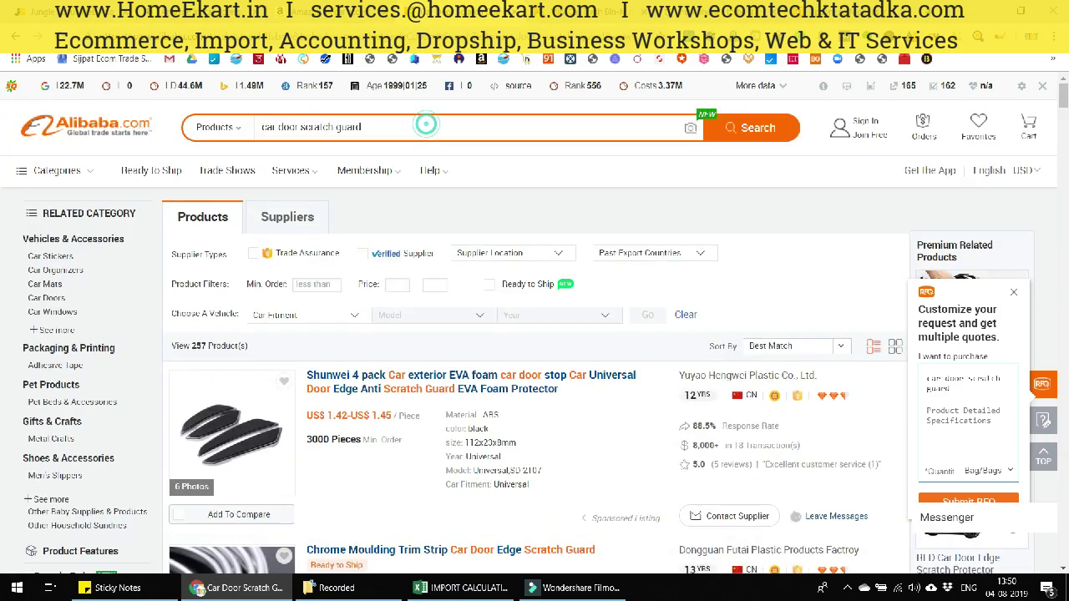
{"action": "left_click", "coordinate": [424, 124]}
{"action": "left_click", "coordinate": [428, 127]}
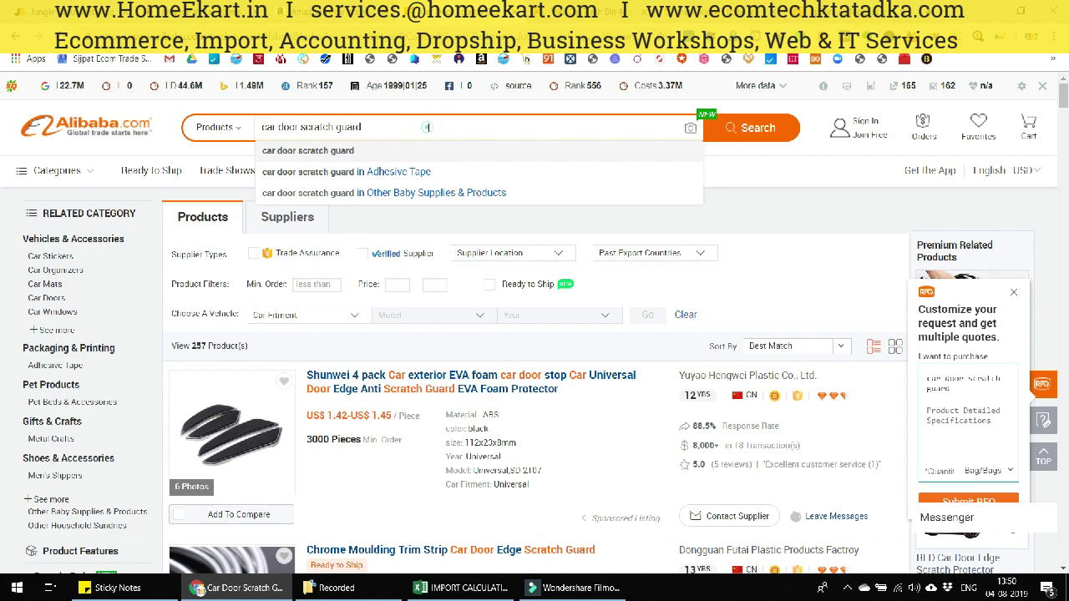
{"action": "left_click", "coordinate": [833, 201]}
Switch to the import calculation sheet in Excel and select the By Air weight value.
{"action": "left_click", "coordinate": [464, 582]}
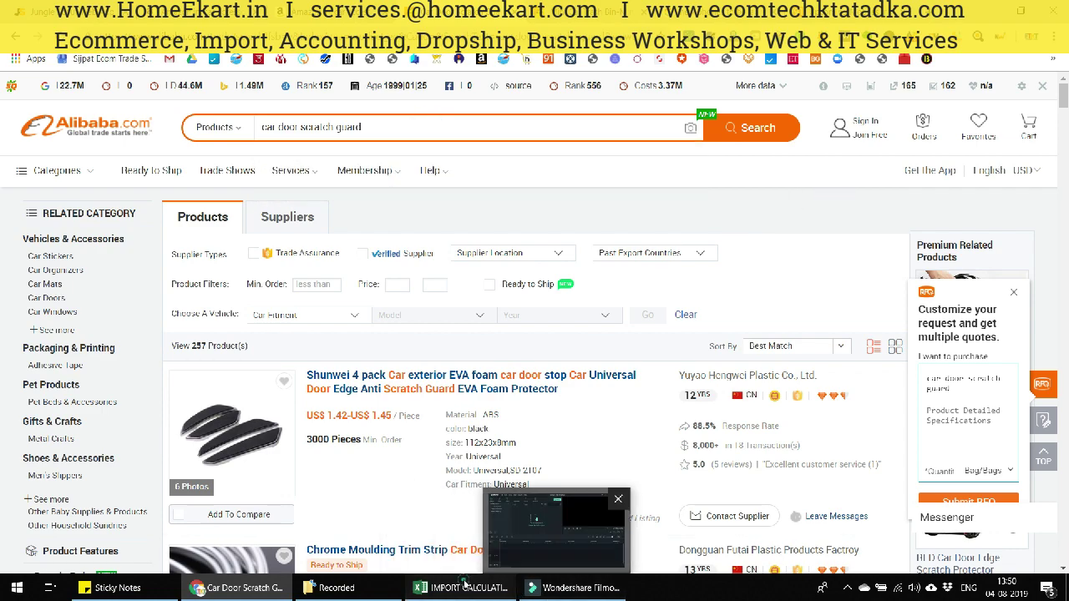
{"action": "left_click", "coordinate": [465, 584]}
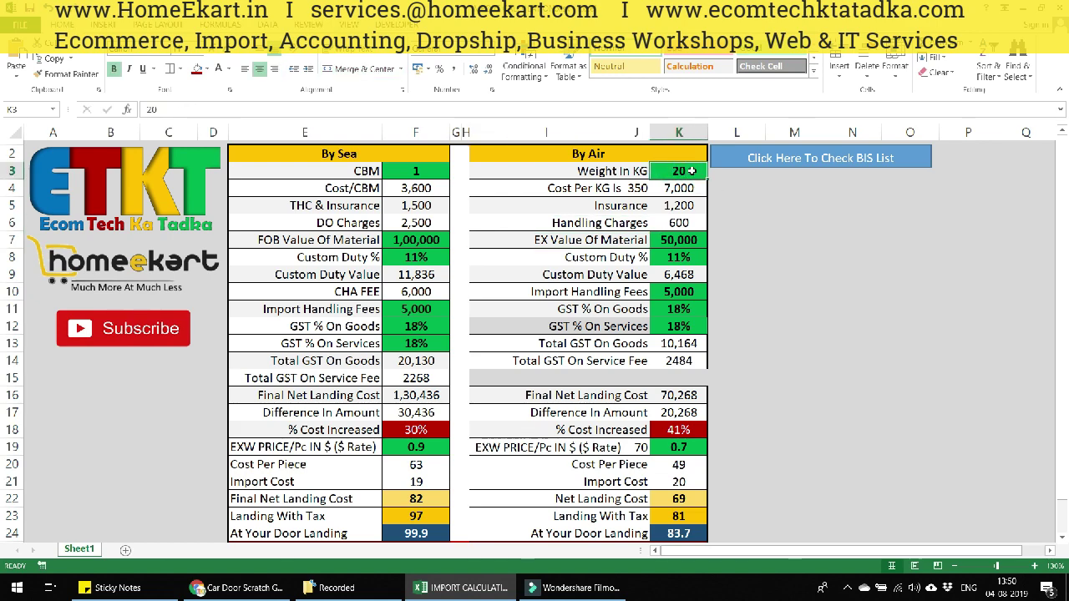
Set the By Air weight to 31 kg and the EX value of material to 100000.
{"action": "type", "text": "31"}
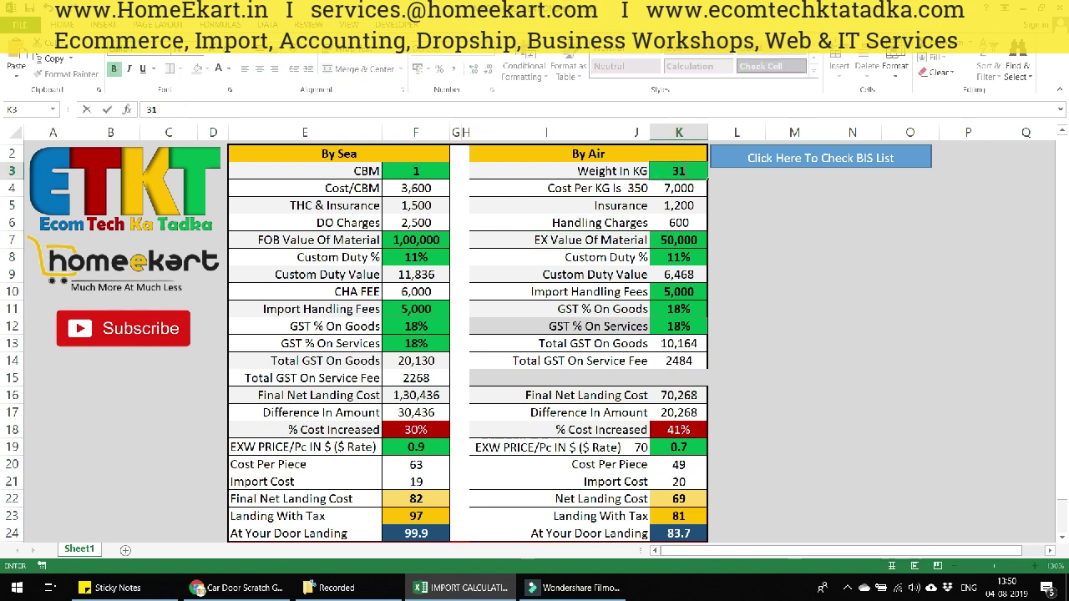
{"action": "key", "text": "Return"}
{"action": "left_click", "coordinate": [637, 188]}
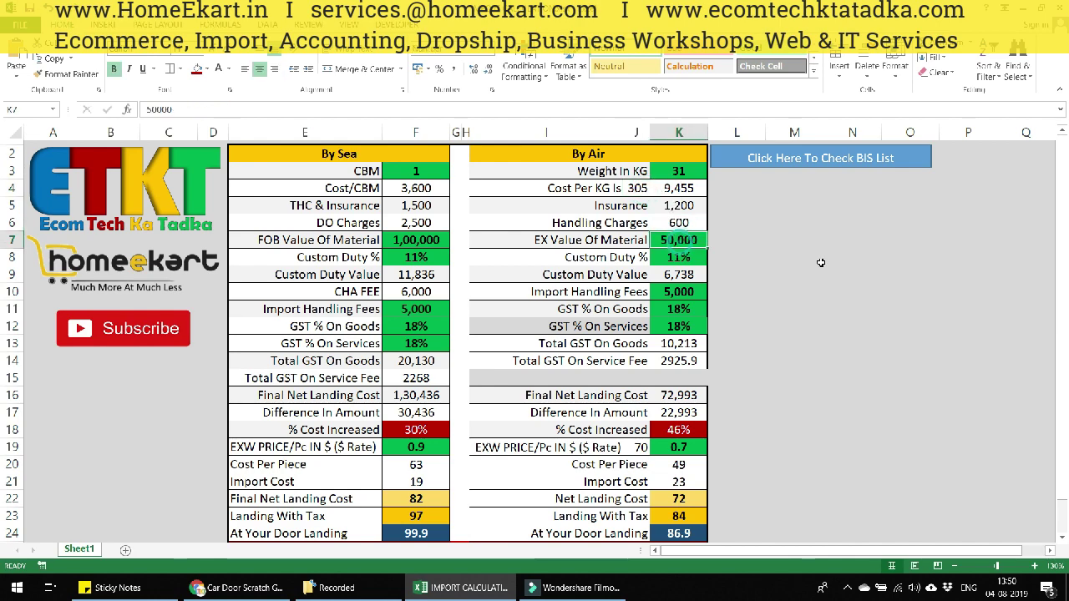
{"action": "left_click", "coordinate": [678, 241]}
{"action": "type", "text": "100000"}
{"action": "key", "text": "Return"}
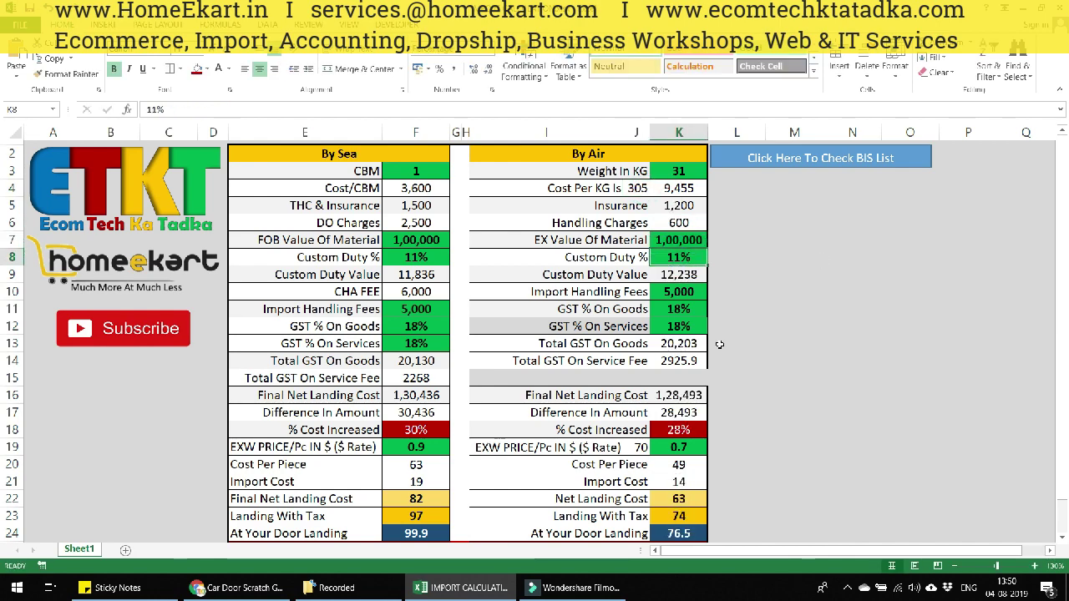
Examine the By Air percentage of cost increase and its formula.
{"action": "left_click", "coordinate": [691, 431]}
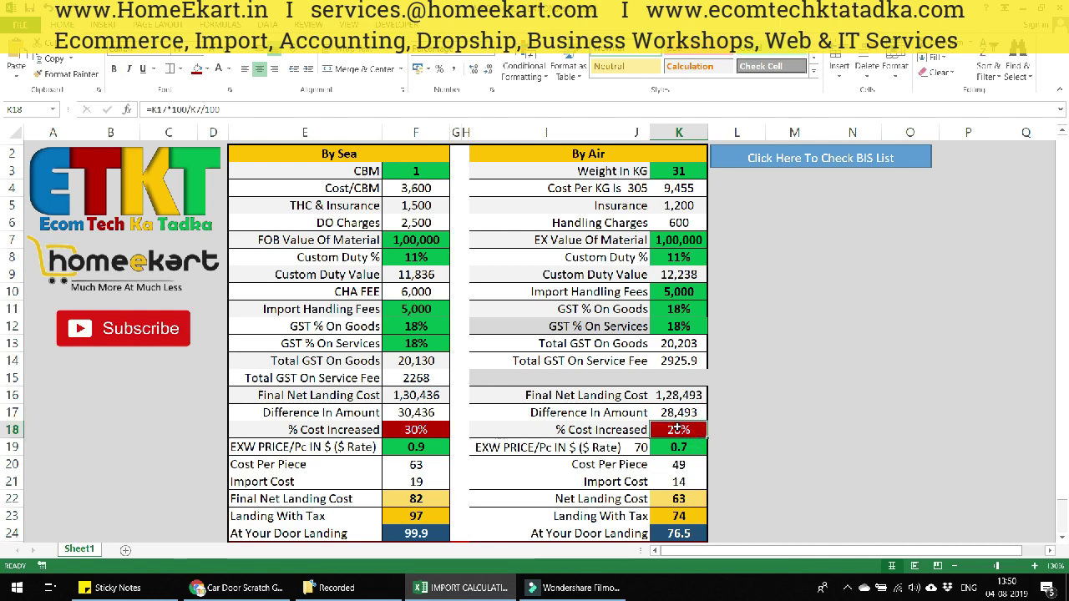
{"action": "scroll", "coordinate": [680, 429], "scroll_direction": "down", "scroll_amount": 1}
{"action": "scroll", "coordinate": [682, 431], "scroll_direction": "up", "scroll_amount": 1}
{"action": "scroll", "coordinate": [685, 430], "scroll_direction": "down", "scroll_amount": 1}
{"action": "scroll", "coordinate": [682, 431], "scroll_direction": "up", "scroll_amount": 1}
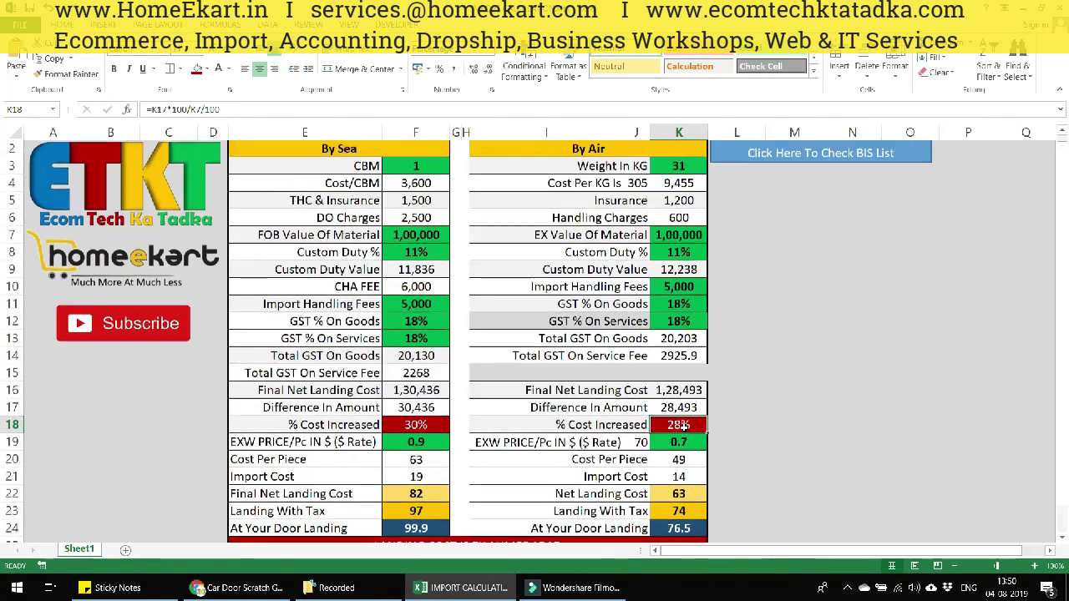
{"action": "scroll", "coordinate": [680, 426], "scroll_direction": "up", "scroll_amount": 1}
Compare the customs duty, GST and import handling fee entries between the By Air and By Sea calculations.
{"action": "left_click", "coordinate": [555, 252]}
{"action": "mouse_move", "coordinate": [260, 591]}
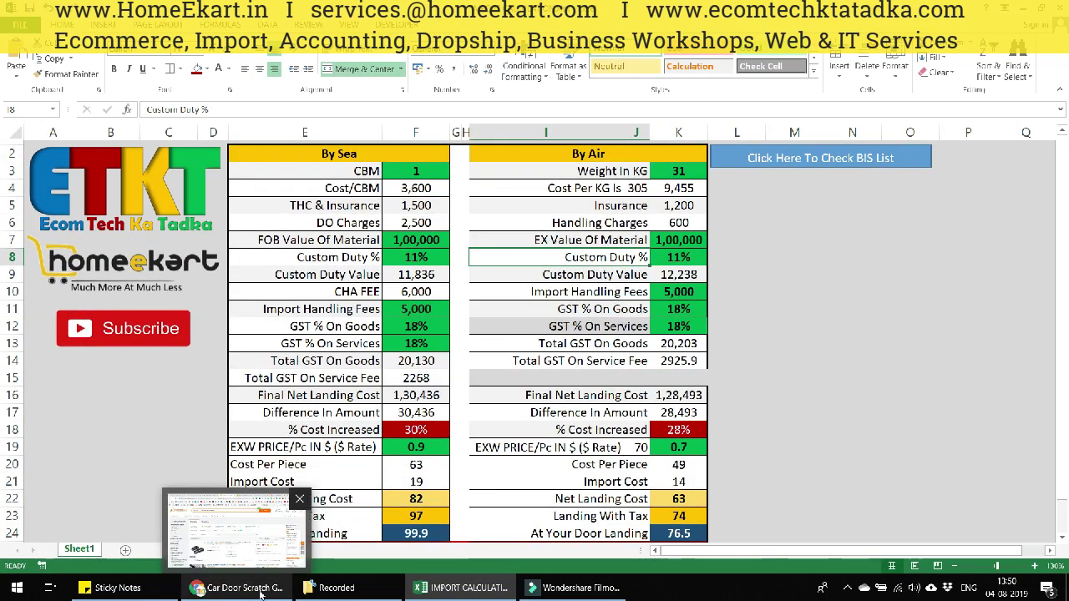
{"action": "key", "text": "Down"}
{"action": "left_click", "coordinate": [597, 364]}
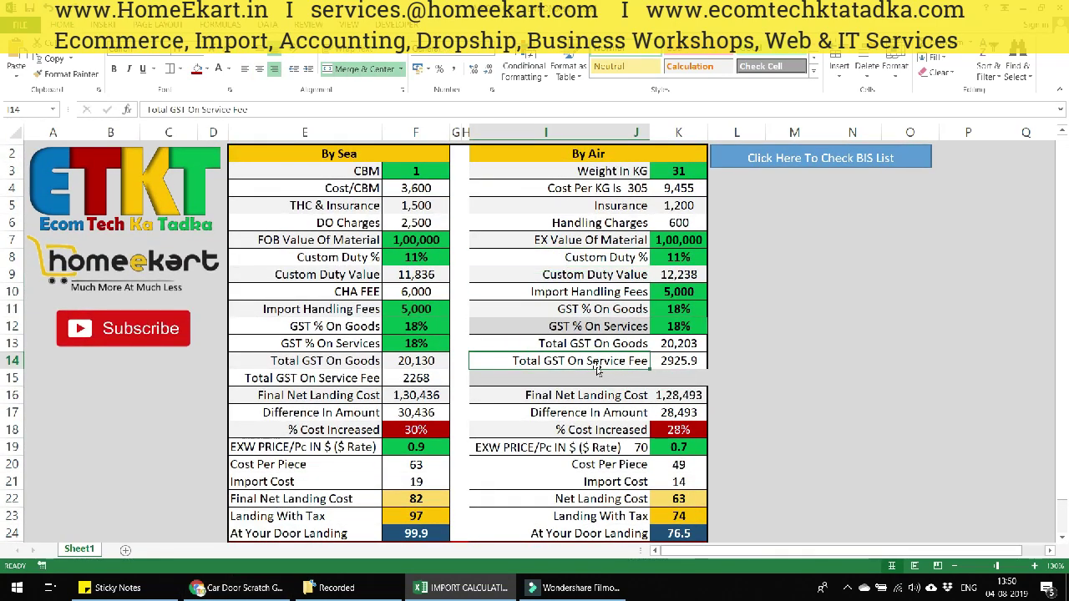
{"action": "left_click", "coordinate": [418, 240]}
{"action": "left_click", "coordinate": [422, 309]}
{"action": "left_click", "coordinate": [601, 292]}
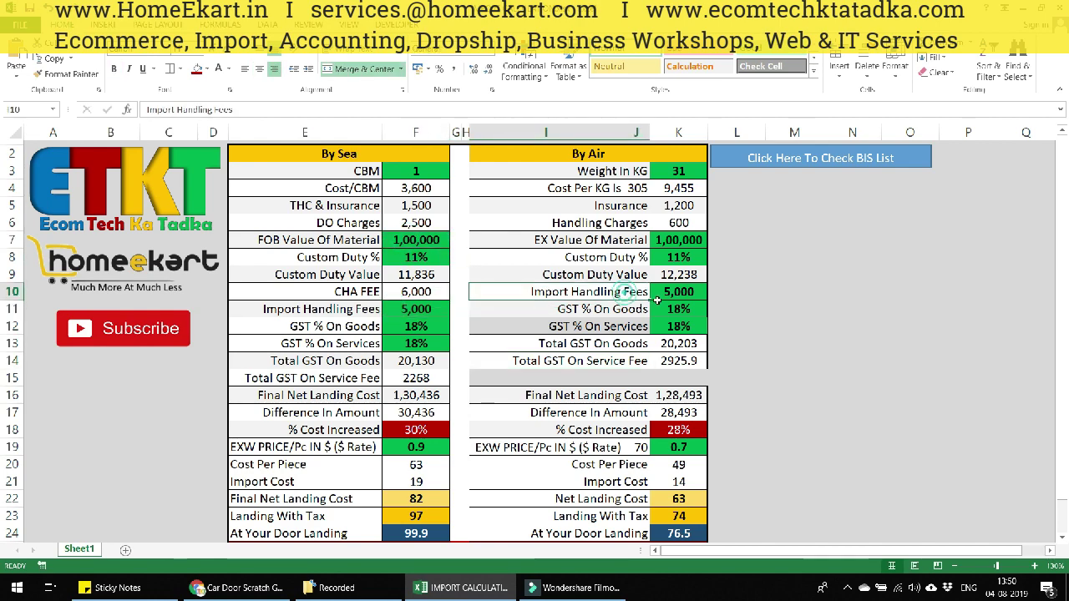
{"action": "left_click", "coordinate": [678, 291]}
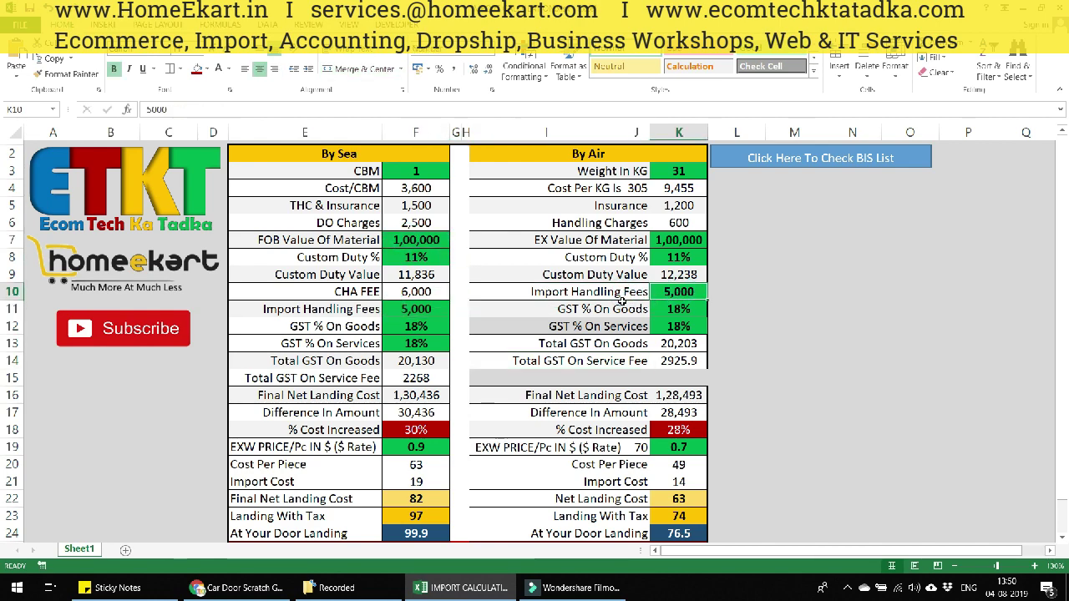
{"action": "left_click", "coordinate": [371, 288]}
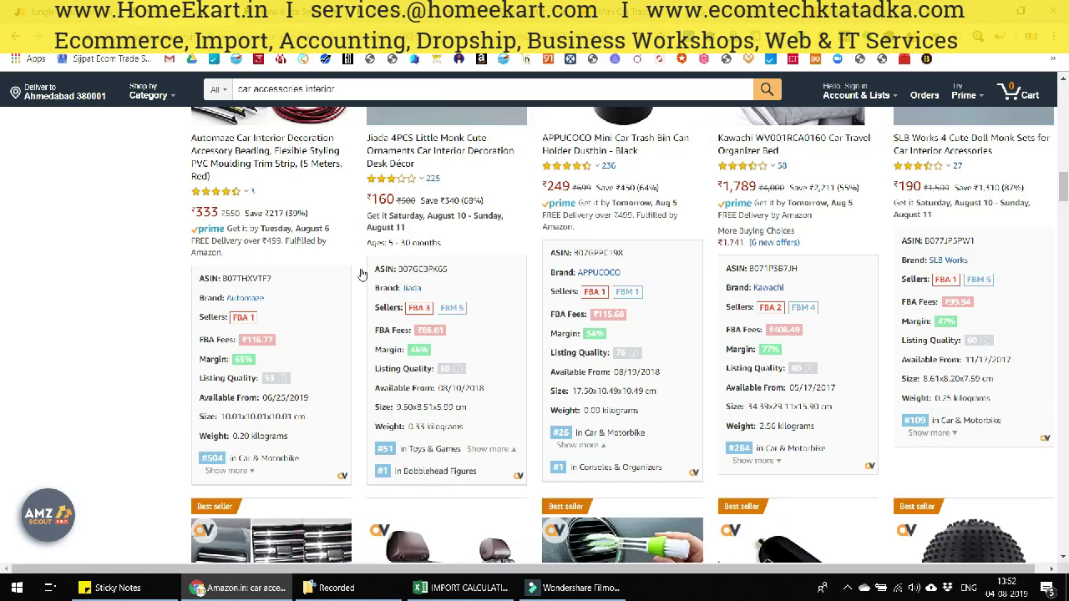
On the Amazon results page, check the search suggestions for "car accessories interior" and clear the search term.
{"action": "scroll", "coordinate": [535, 334], "scroll_direction": "down", "scroll_amount": 2}
{"action": "triple_click", "coordinate": [373, 88]}
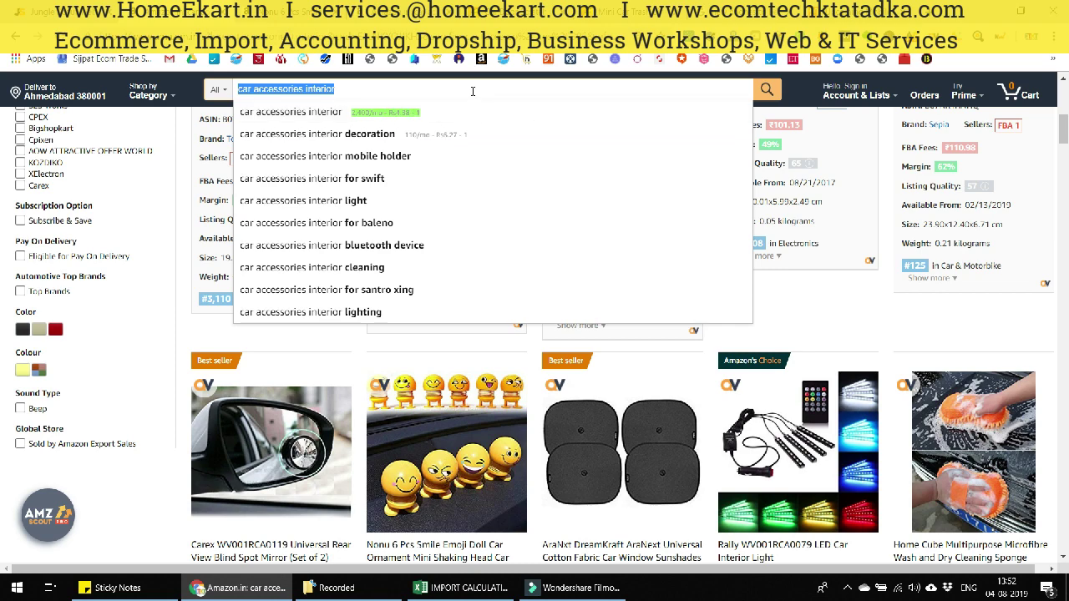
{"action": "key", "text": "BackSpace"}
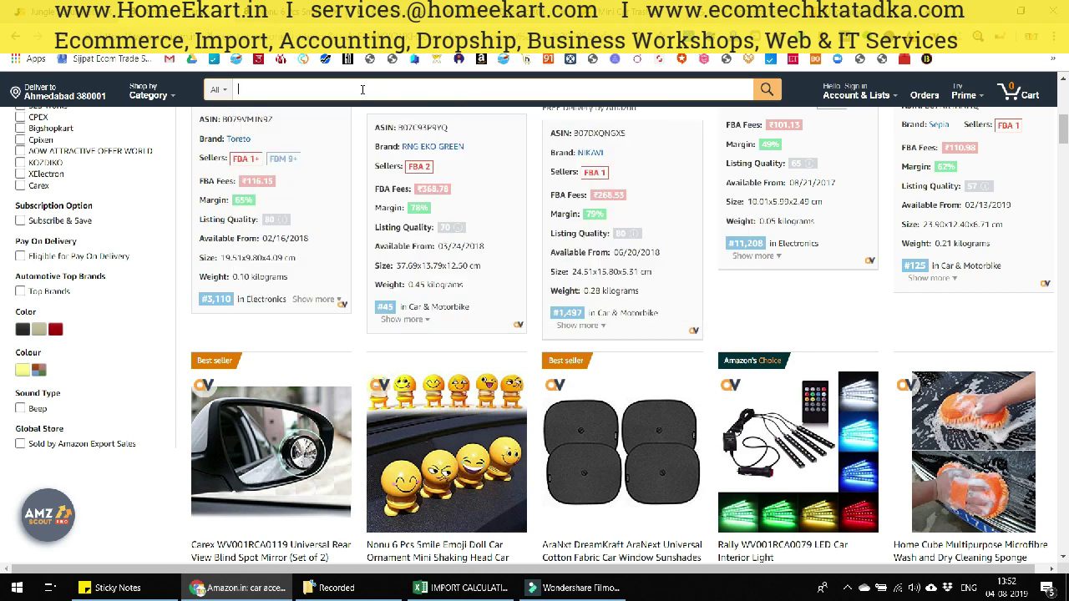
{"action": "left_click", "coordinate": [363, 89]}
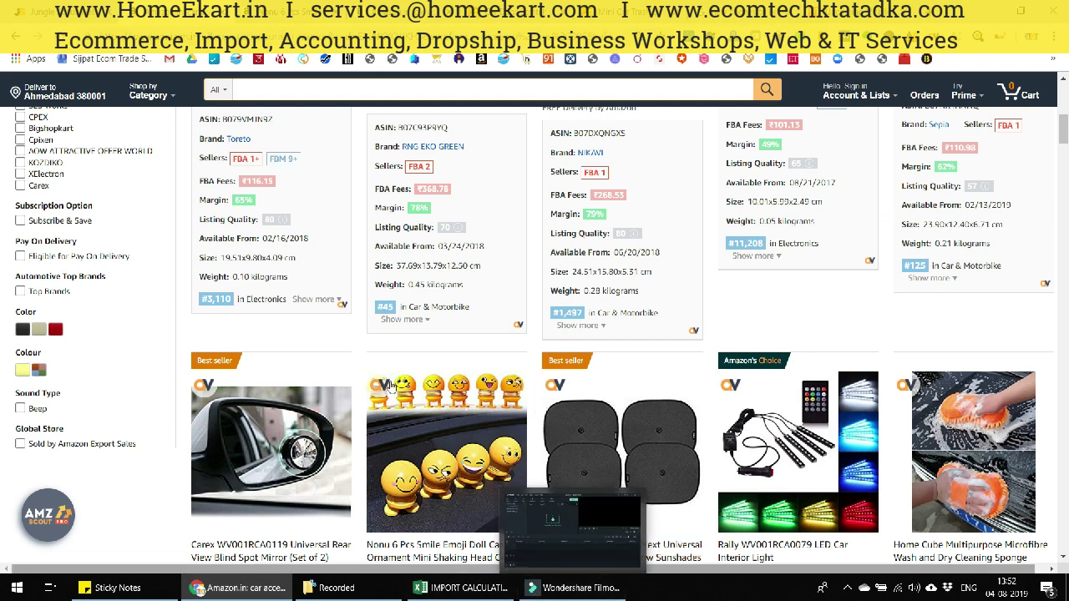
Revisit the Jungle Scout product database and Alibaba trash bin pages, and review the Excel import sheet down to its landing costs.
{"action": "mouse_move", "coordinate": [462, 588]}
{"action": "left_click", "coordinate": [60, 13]}
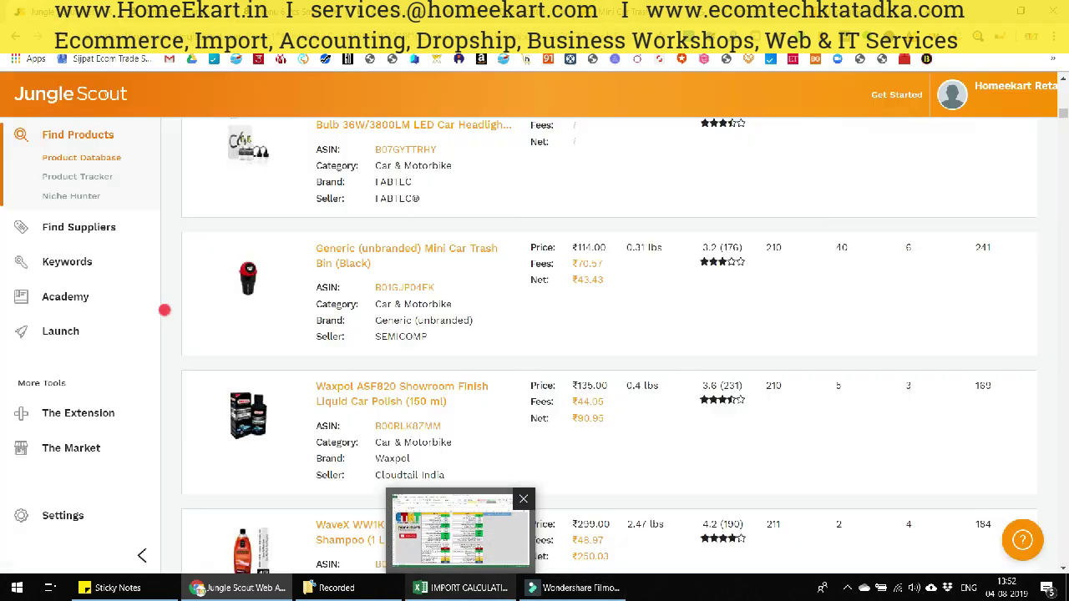
{"action": "key", "text": "ctrl+Tab"}
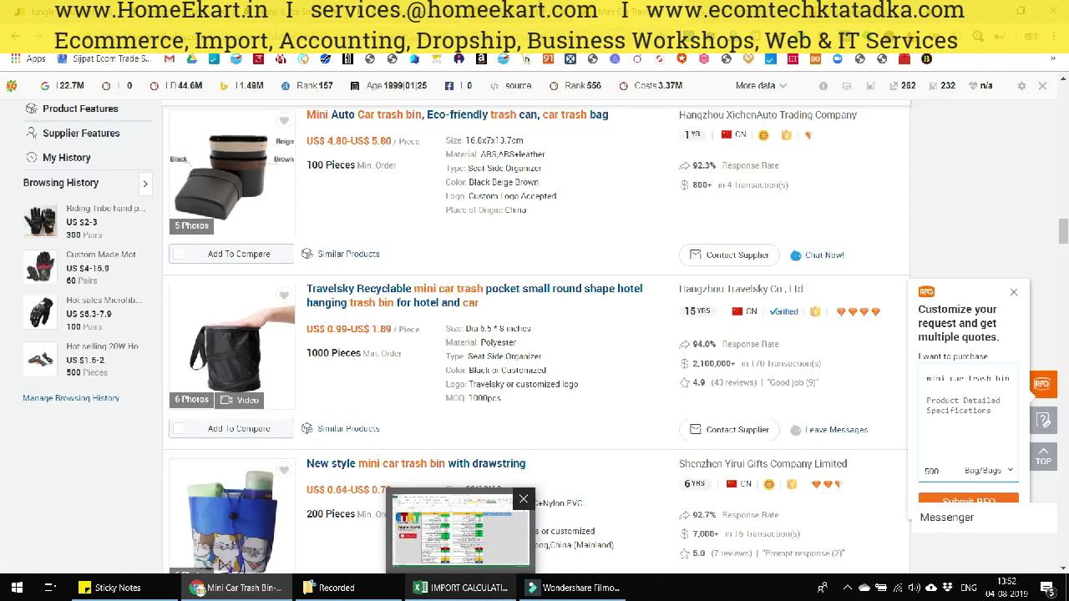
{"action": "left_click", "coordinate": [454, 588]}
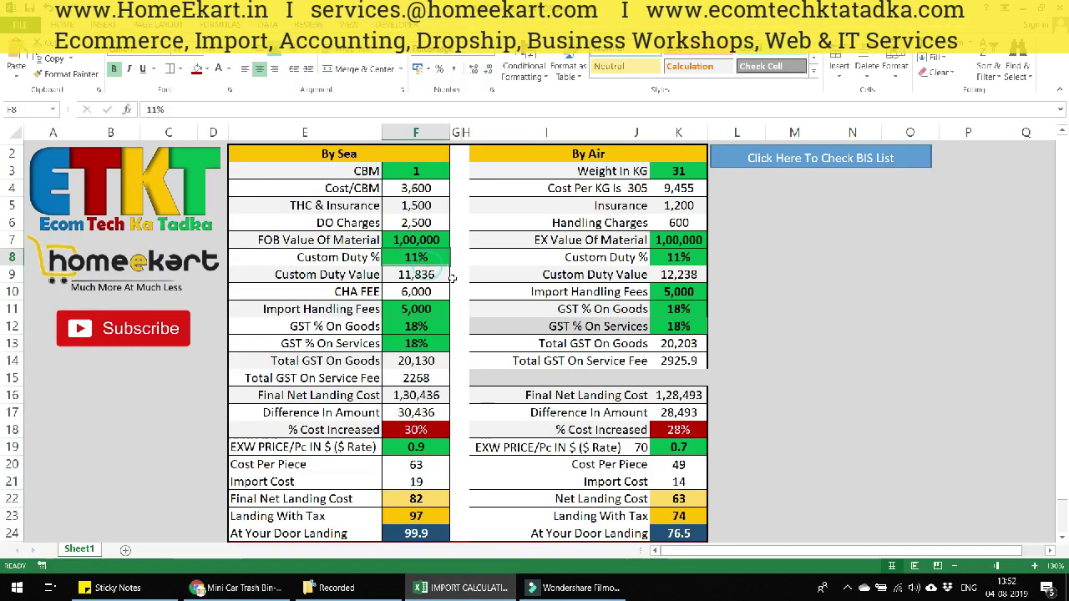
{"action": "scroll", "coordinate": [436, 276], "scroll_direction": "down", "scroll_amount": 3}
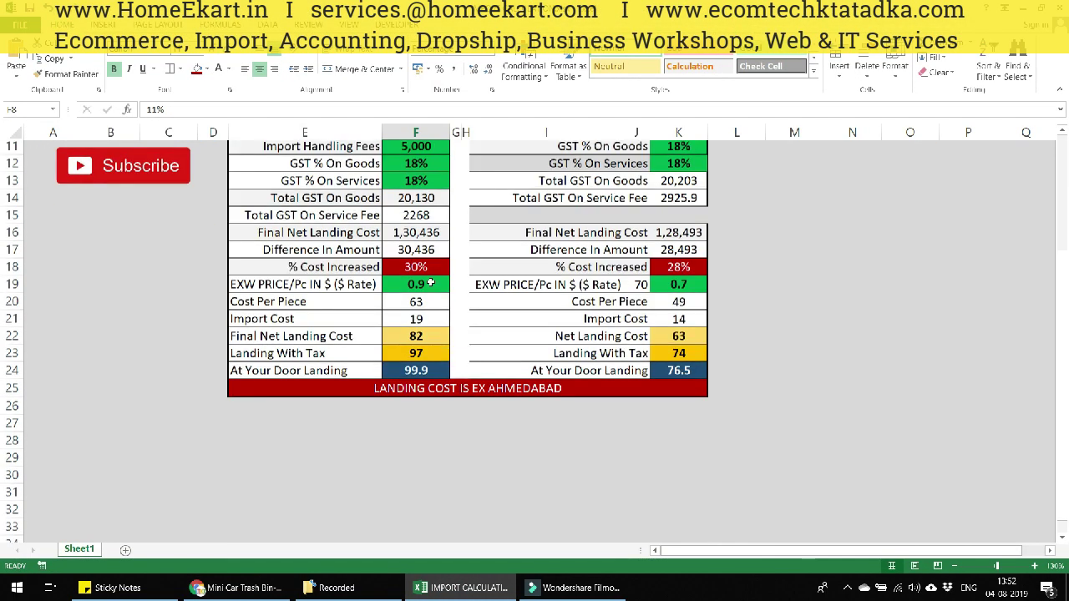
{"action": "scroll", "coordinate": [431, 282], "scroll_direction": "up", "scroll_amount": 3}
Return to the Alibaba mini car trash bin results in the browser and revisit the Amazon car accessories and emoji doll pages.
{"action": "left_click", "coordinate": [240, 588]}
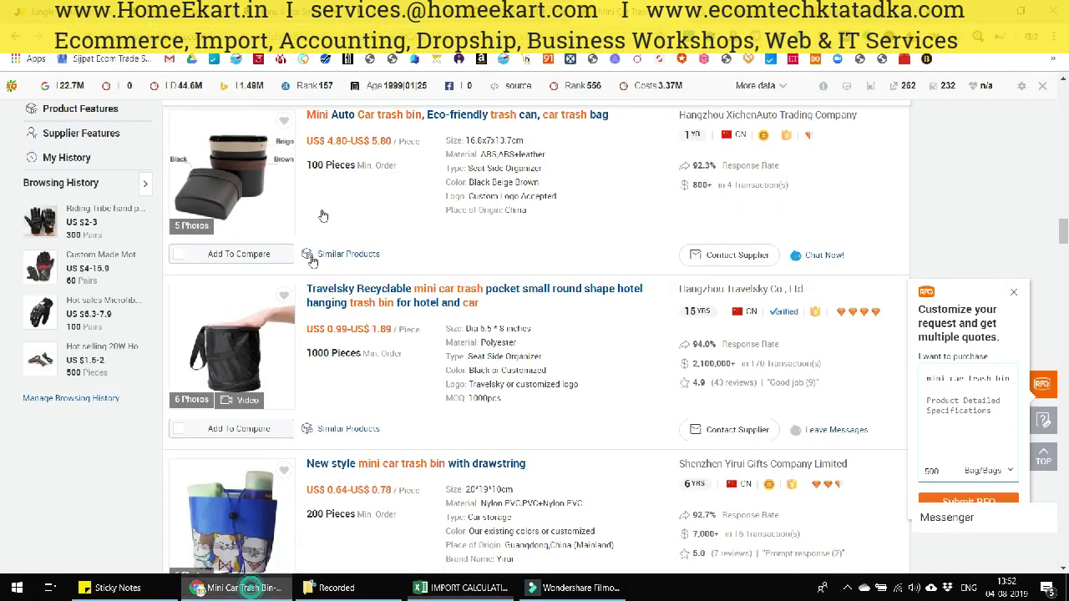
{"action": "scroll", "coordinate": [659, 275], "scroll_direction": "up", "scroll_amount": 3}
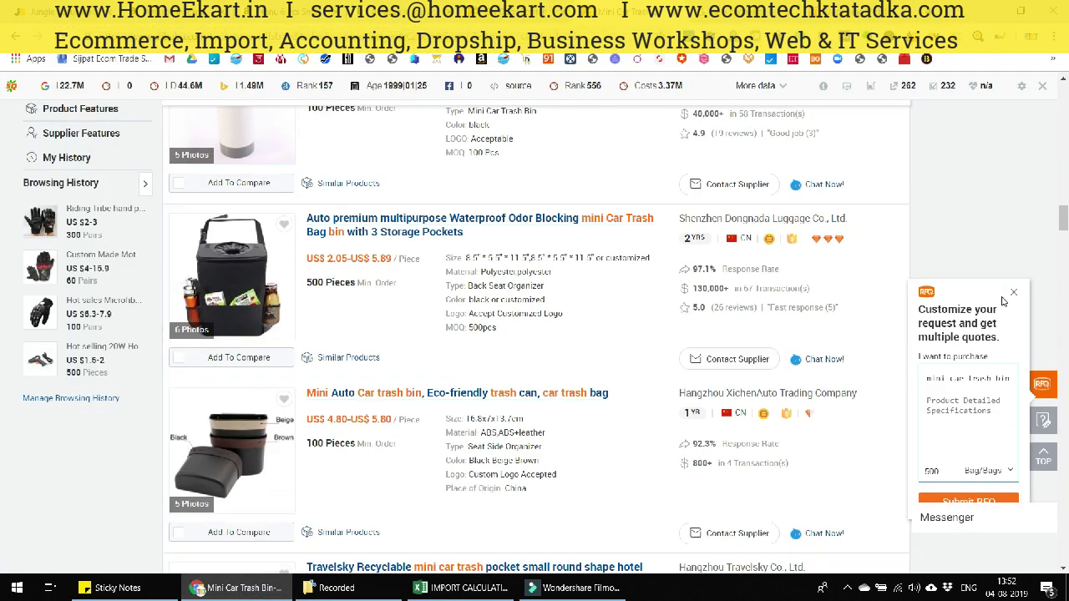
{"action": "left_click", "coordinate": [498, 7]}
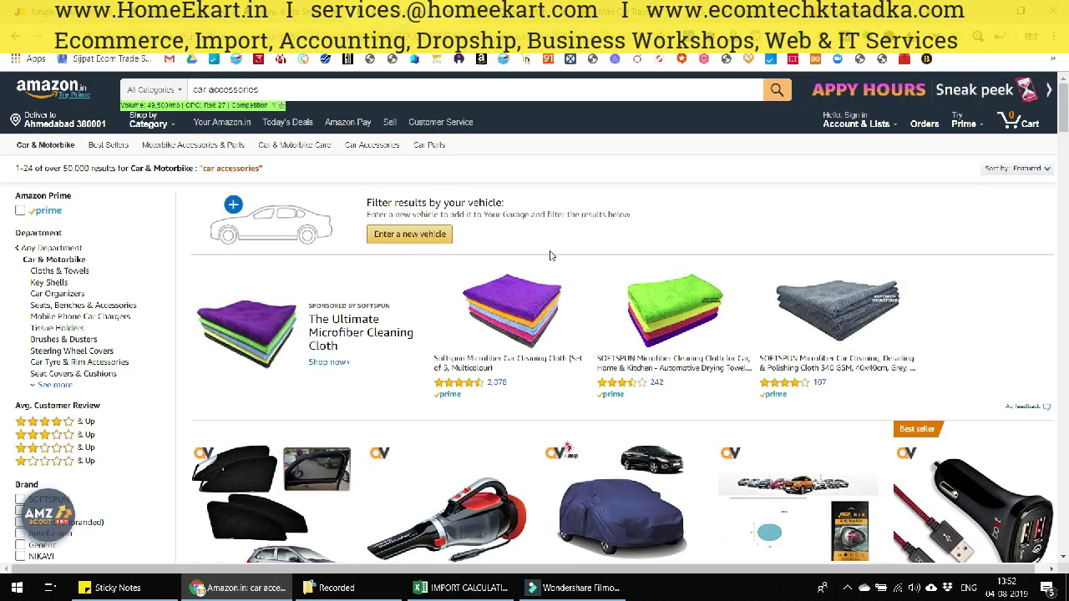
{"action": "key", "text": "ctrl+Tab"}
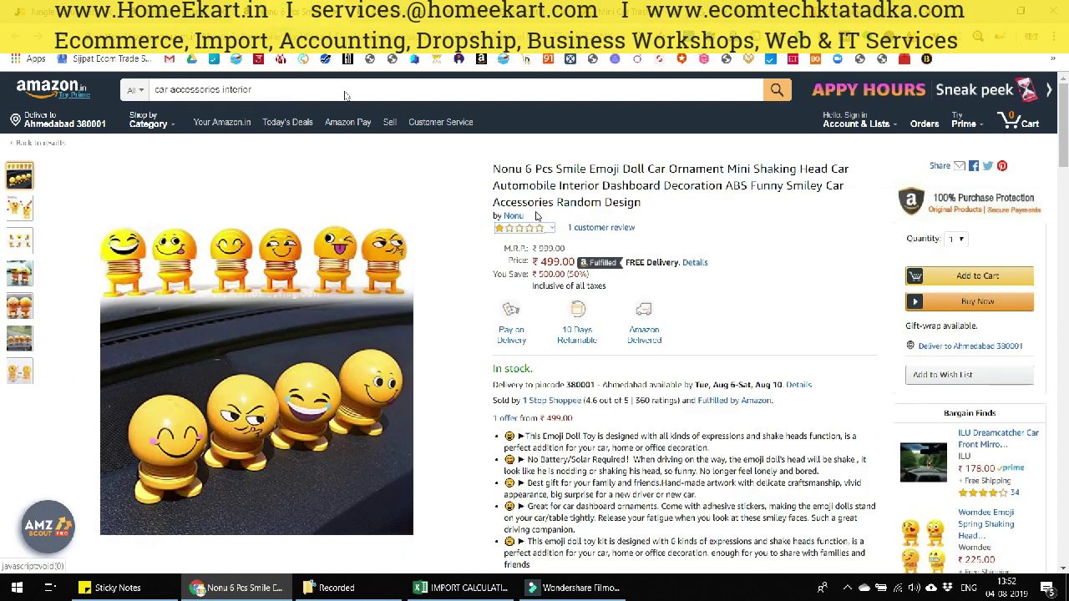
{"action": "key", "text": "ctrl+Tab"}
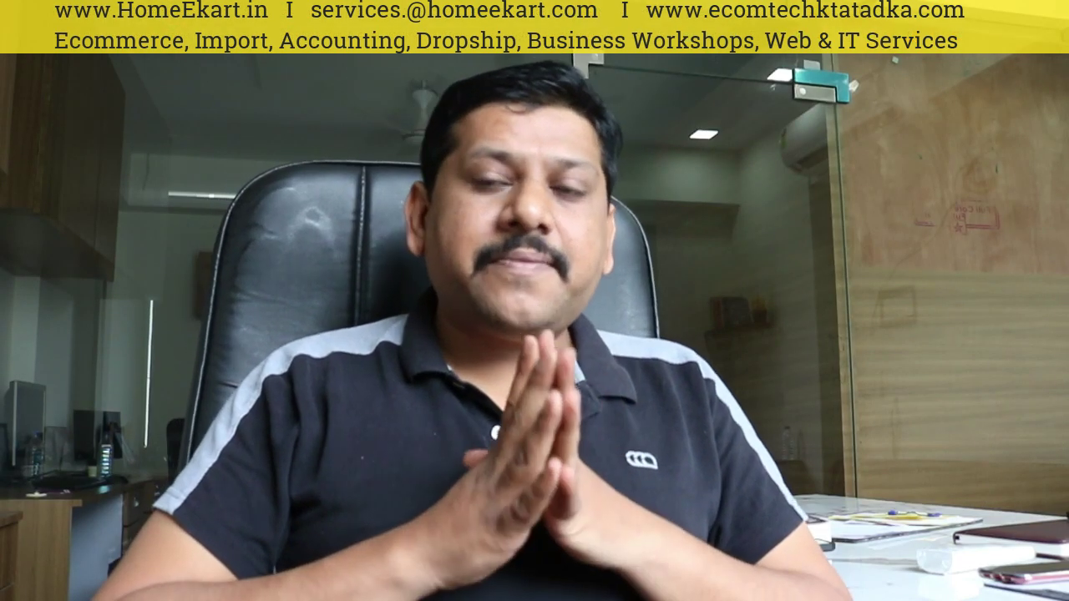